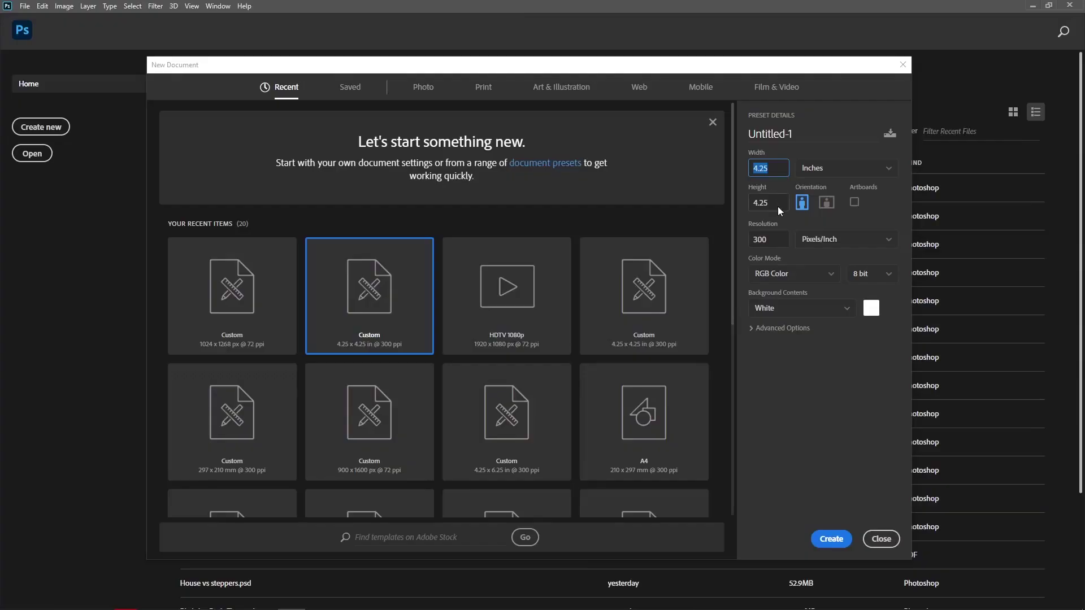
Create a new 4.25 × 4.25 inch square document at 300 ppi
click(778, 206)
click(779, 241)
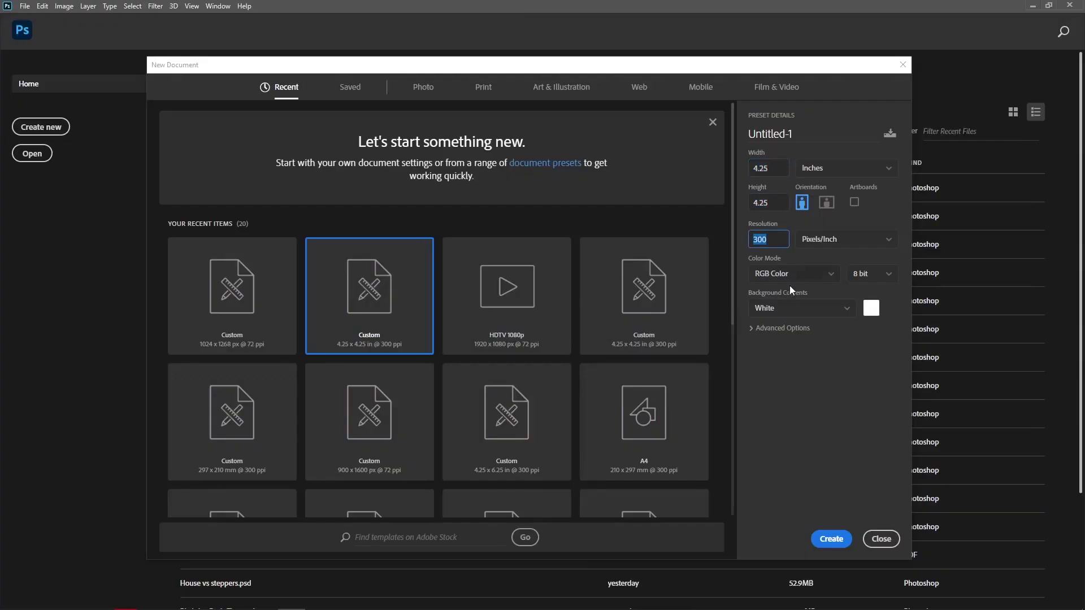
click(832, 539)
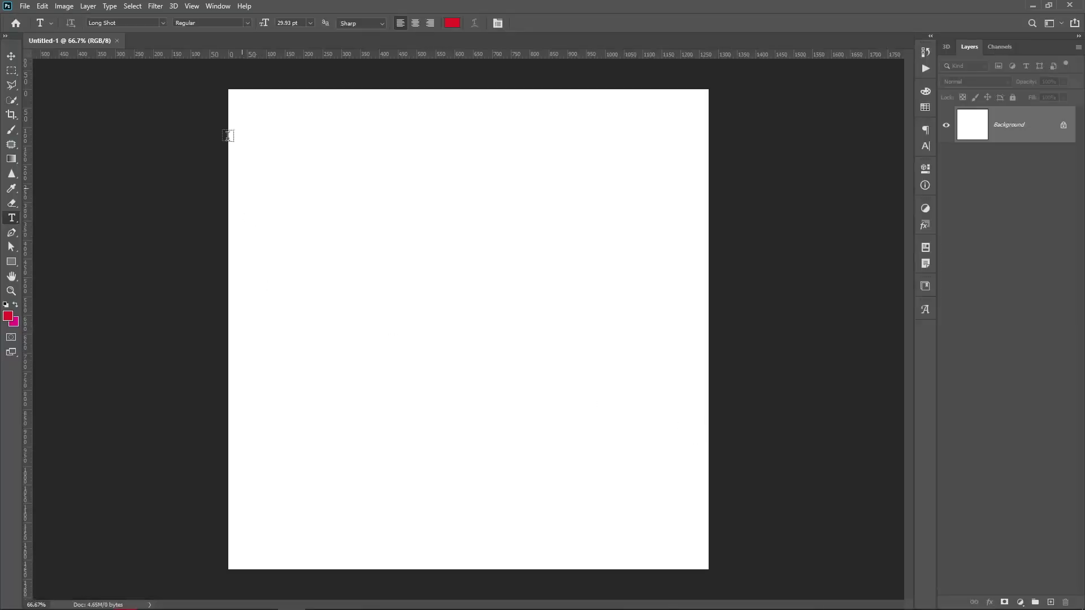
Add a guide layout with 30 px margins on all sides
click(191, 6)
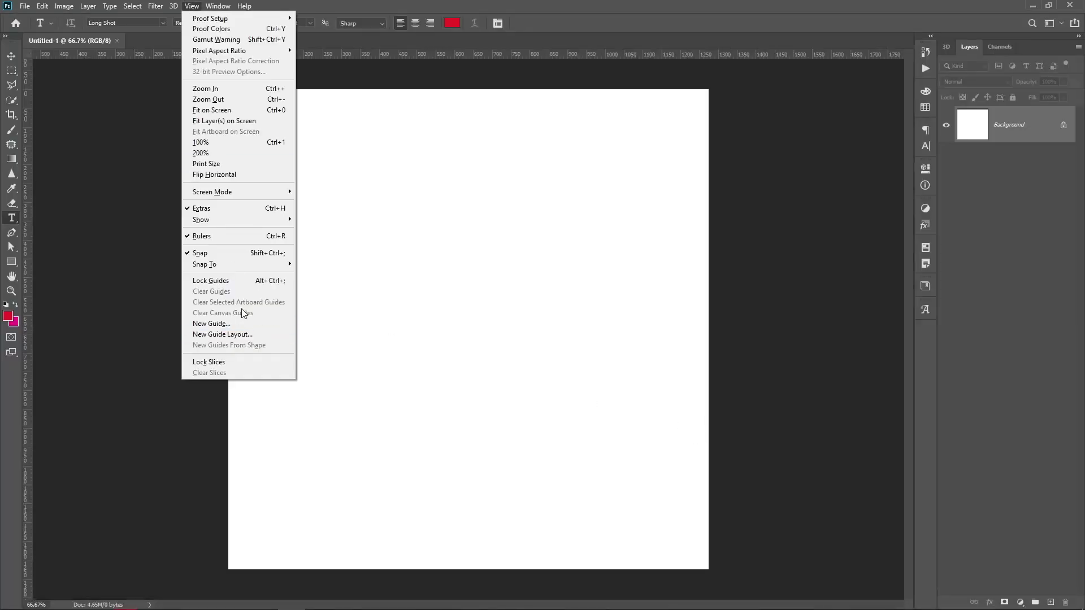
click(242, 333)
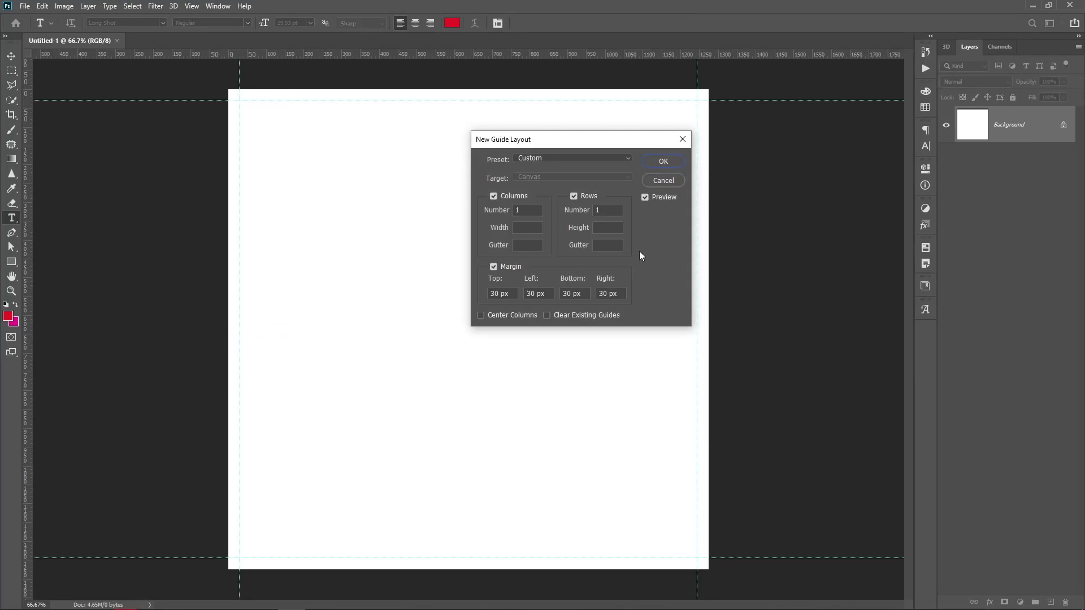
click(663, 162)
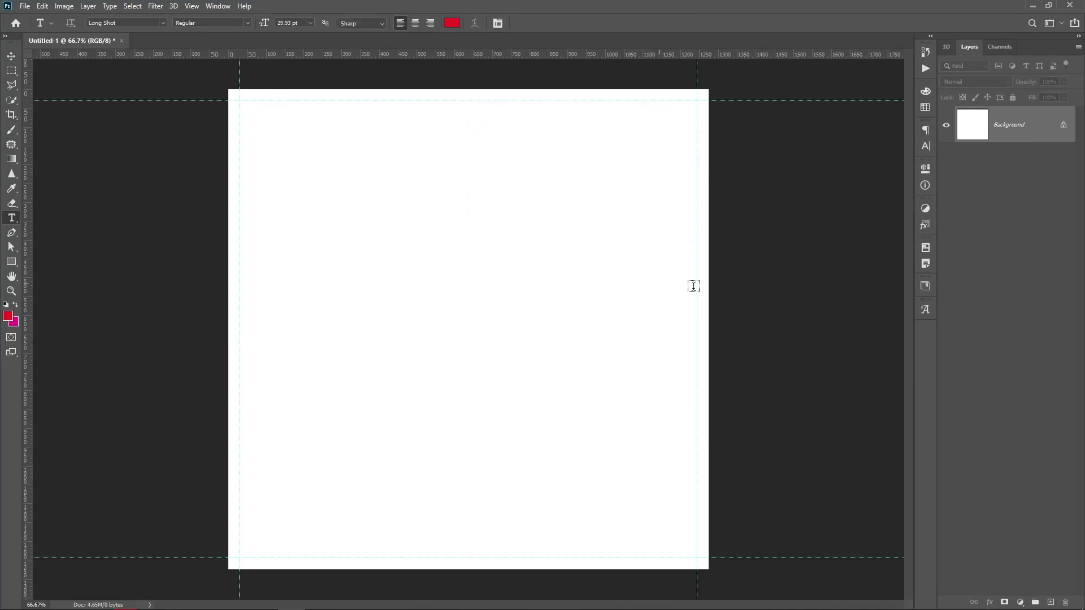
Add a Solid Color fill layer in black (#000000) covering the canvas
click(1026, 603)
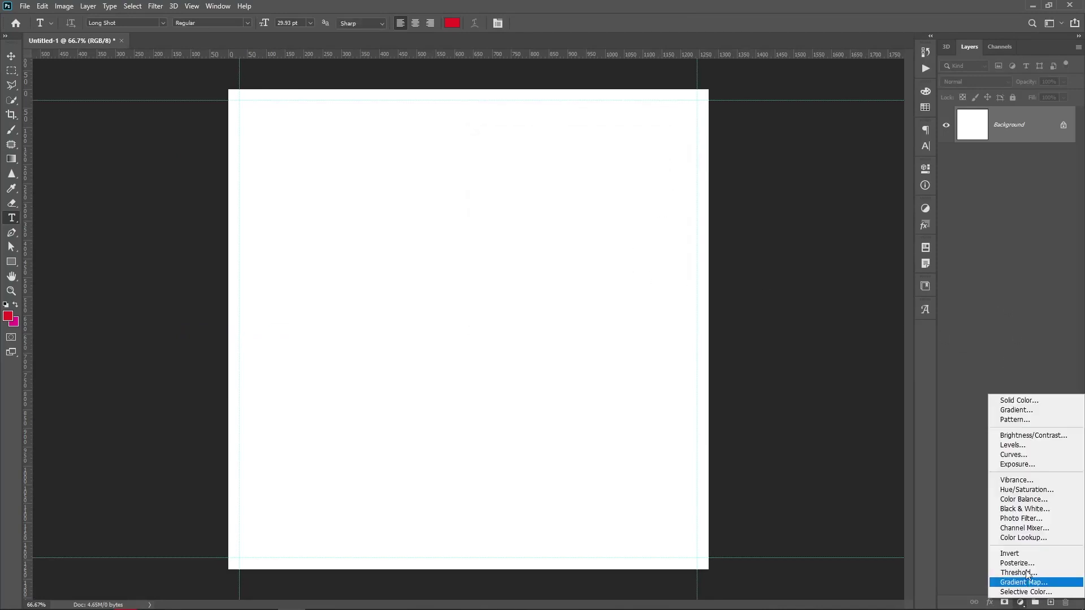
click(1020, 400)
text(000000)
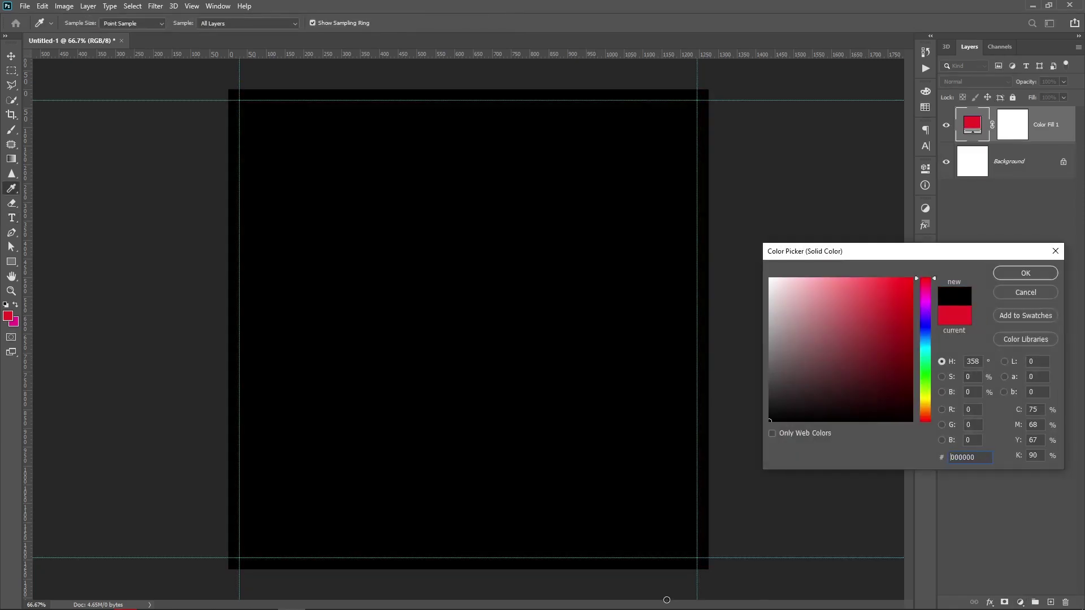
key(Return)
key(t)
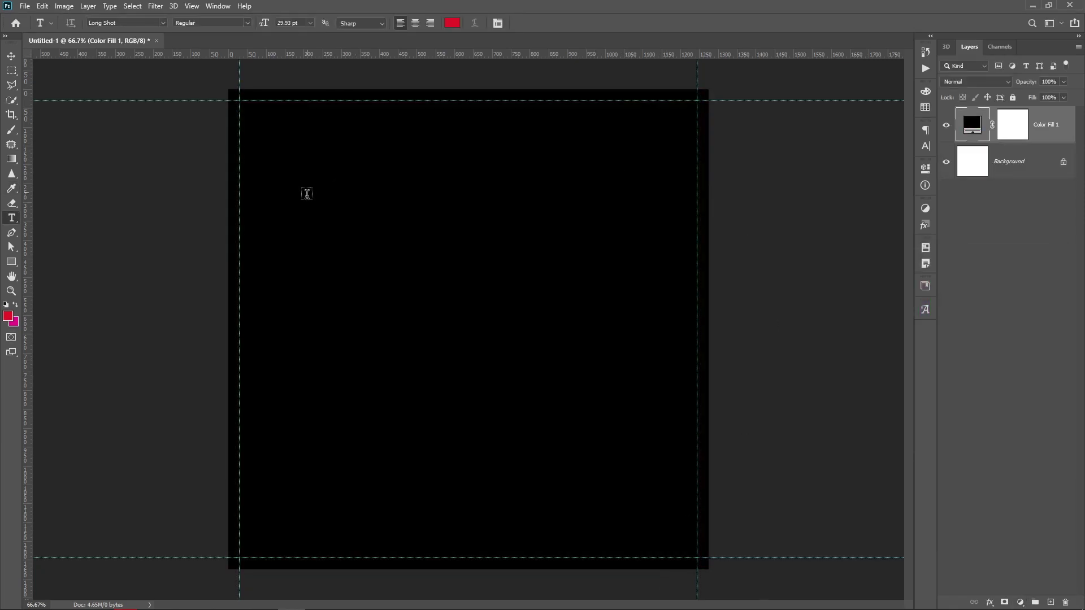
key(v)
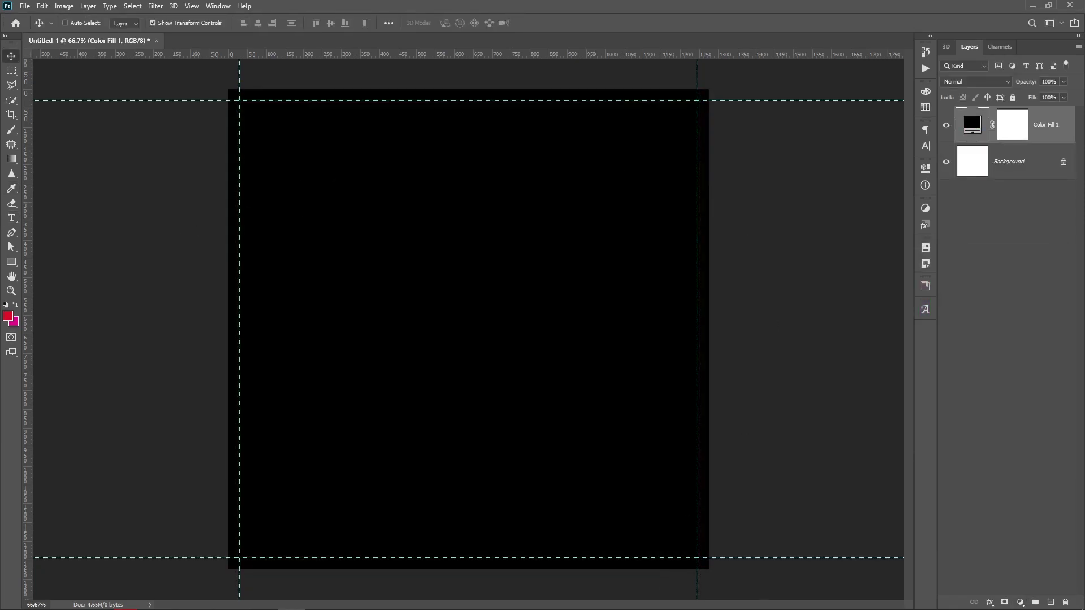
click(12, 220)
Type 'AFRO MUSIC', enlarge it to about 272%, and centre it on the canvas
click(400, 280)
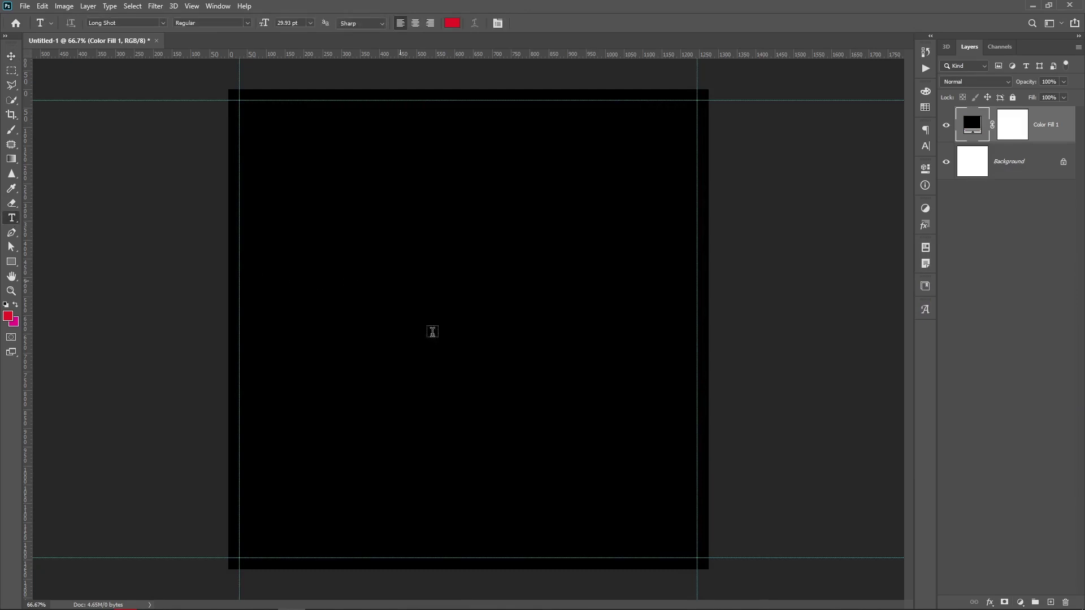
text(AF)
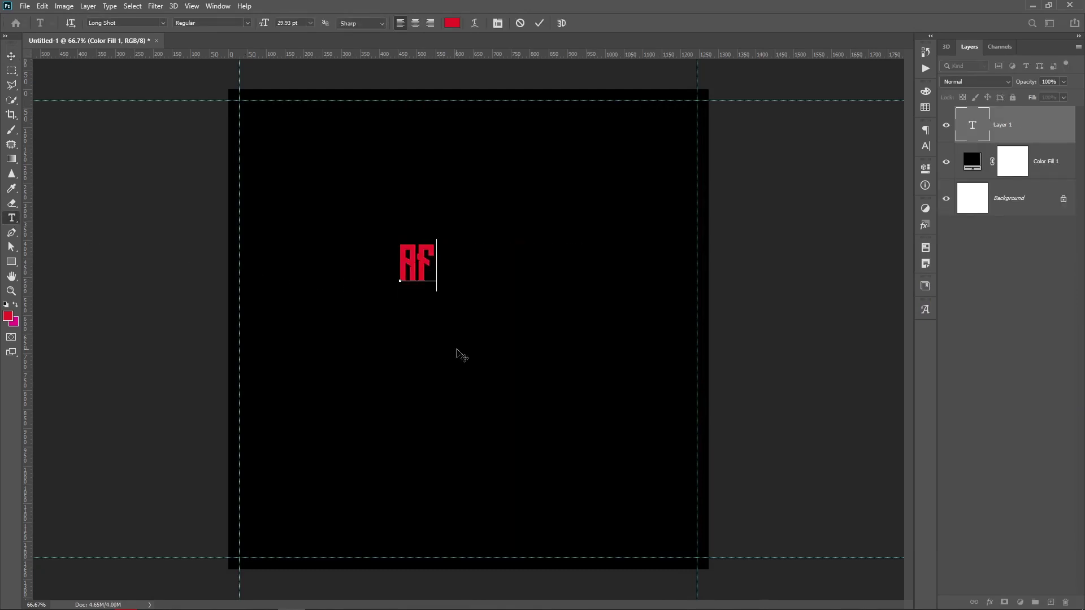
text(RO )
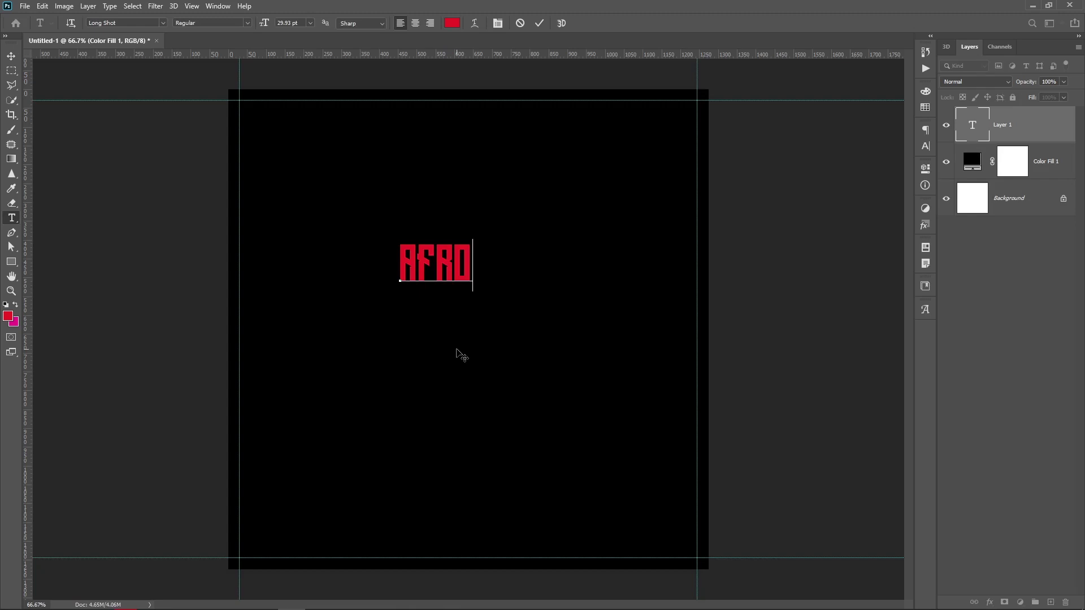
text(M)
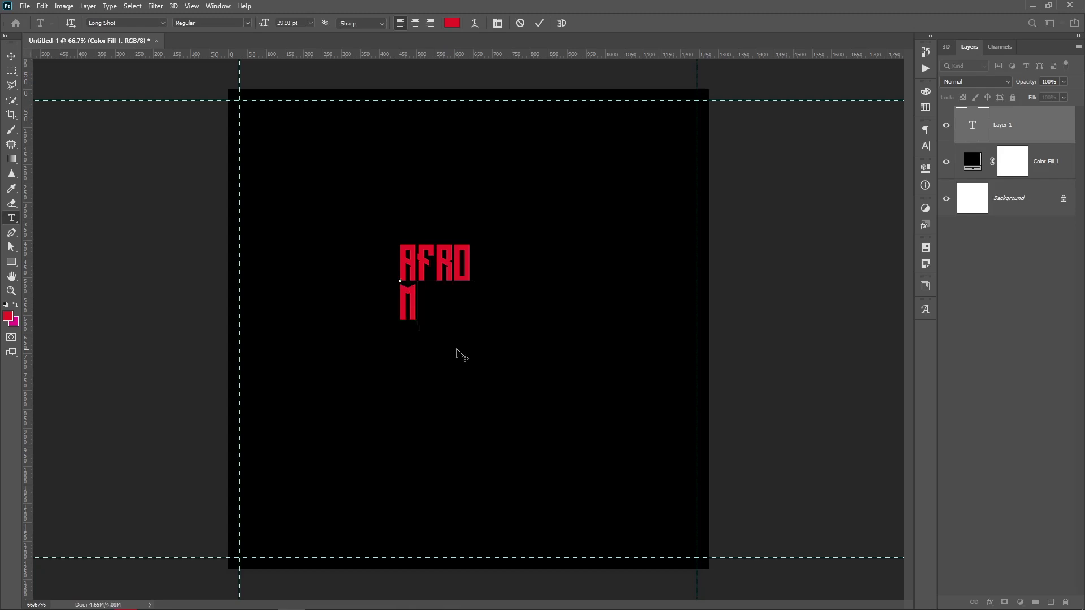
text(USIC)
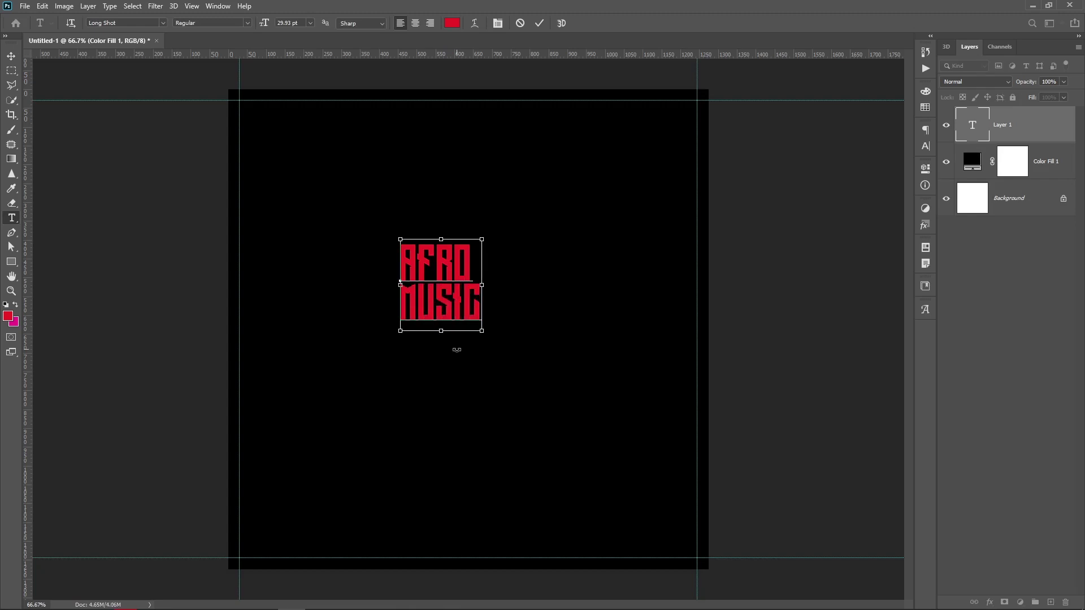
click(458, 352)
key(v)
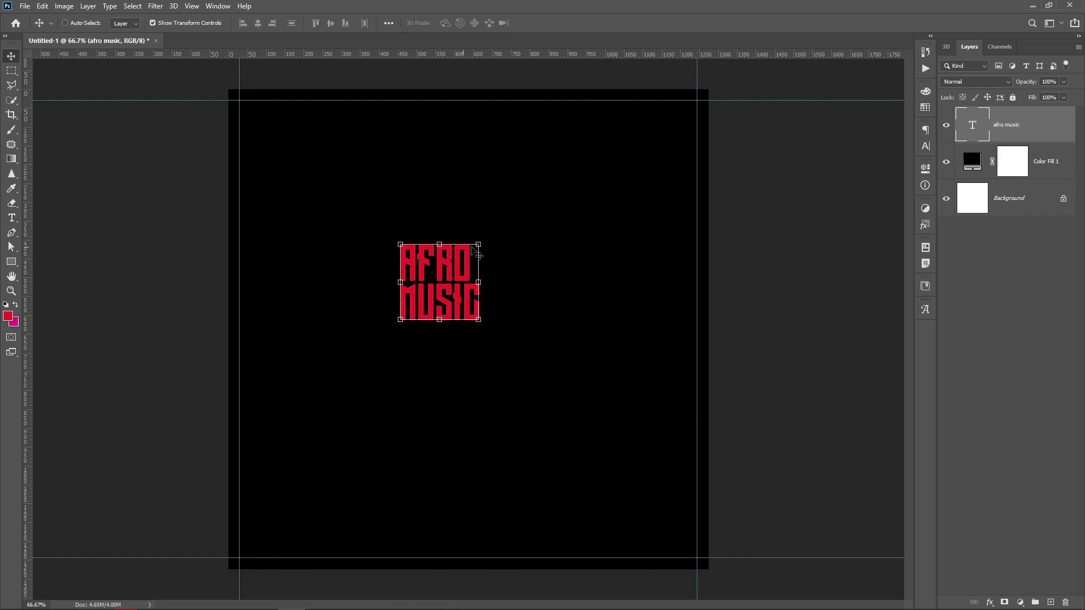
drag(479, 244, 622, 82)
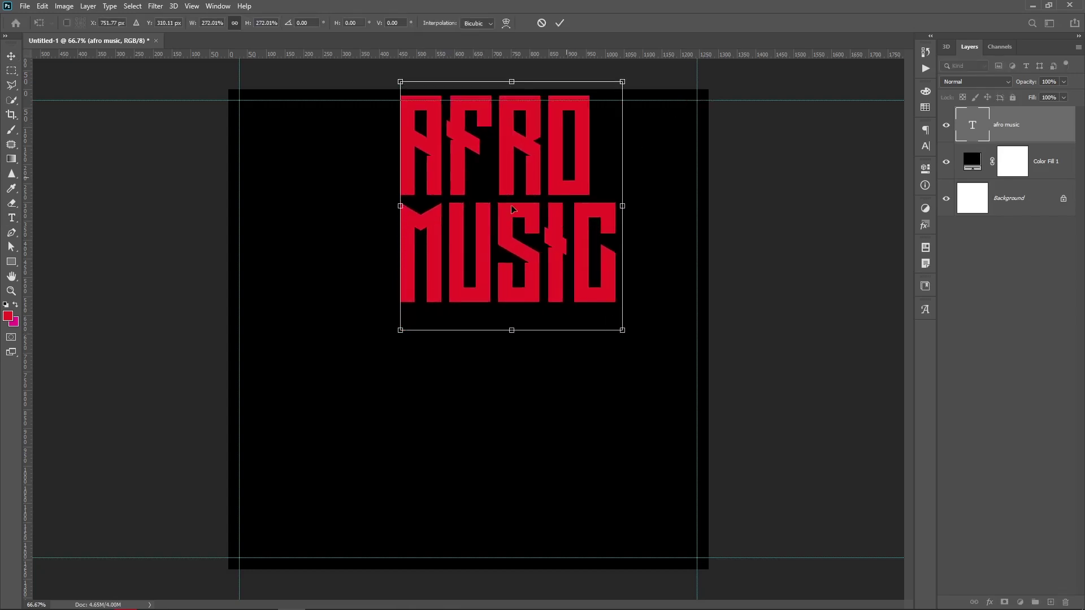
drag(473, 240, 420, 350)
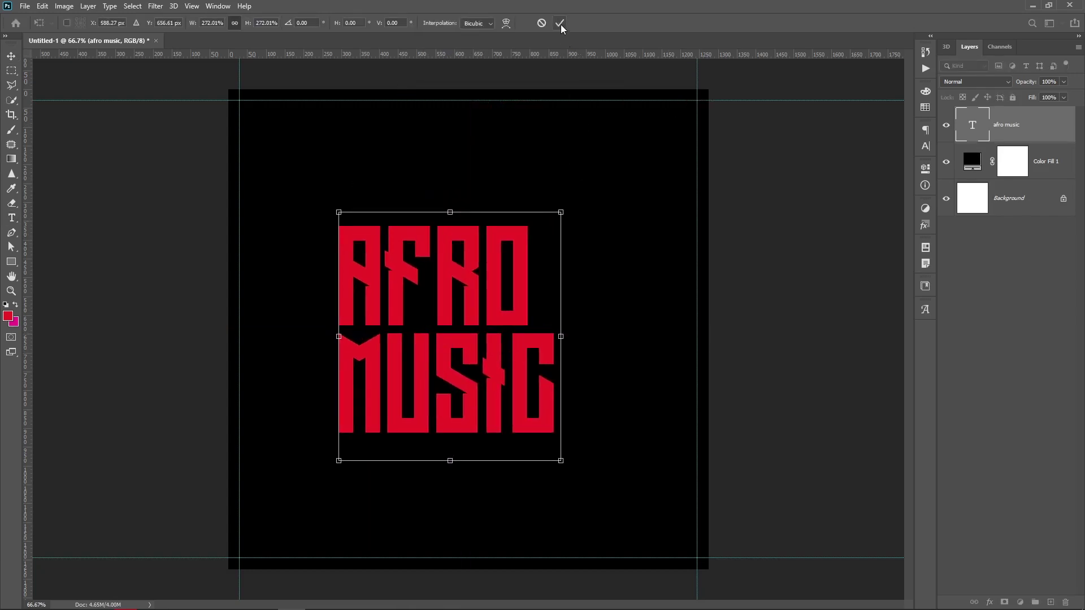
click(561, 23)
drag(468, 380, 440, 362)
Replace the word MUSIC with PARTY so the text reads AFRO PARTY
double_click(440, 362)
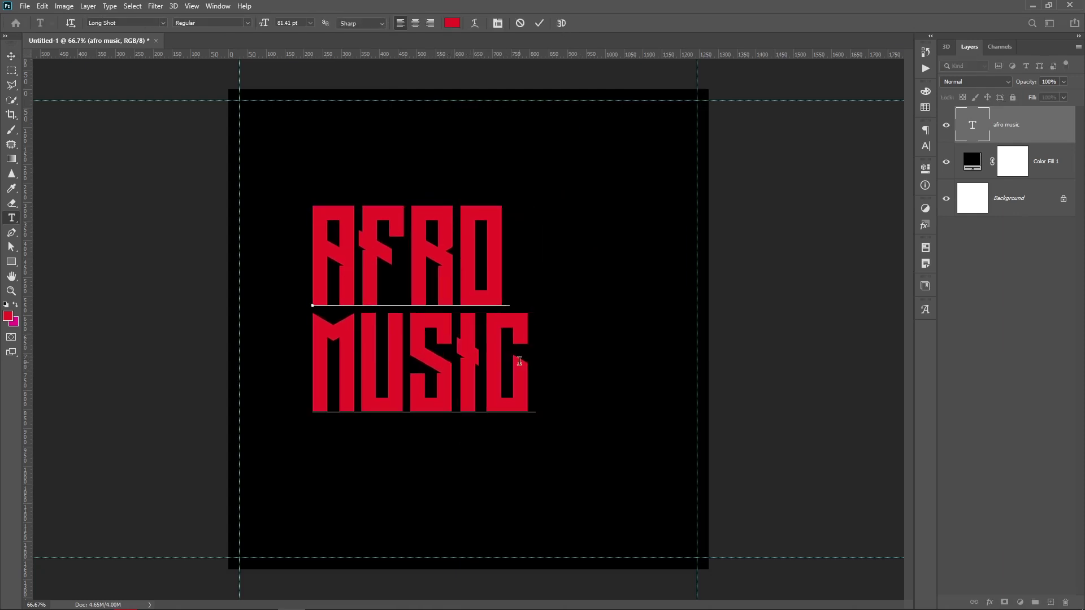
drag(458, 429, 233, 370)
text(pa)
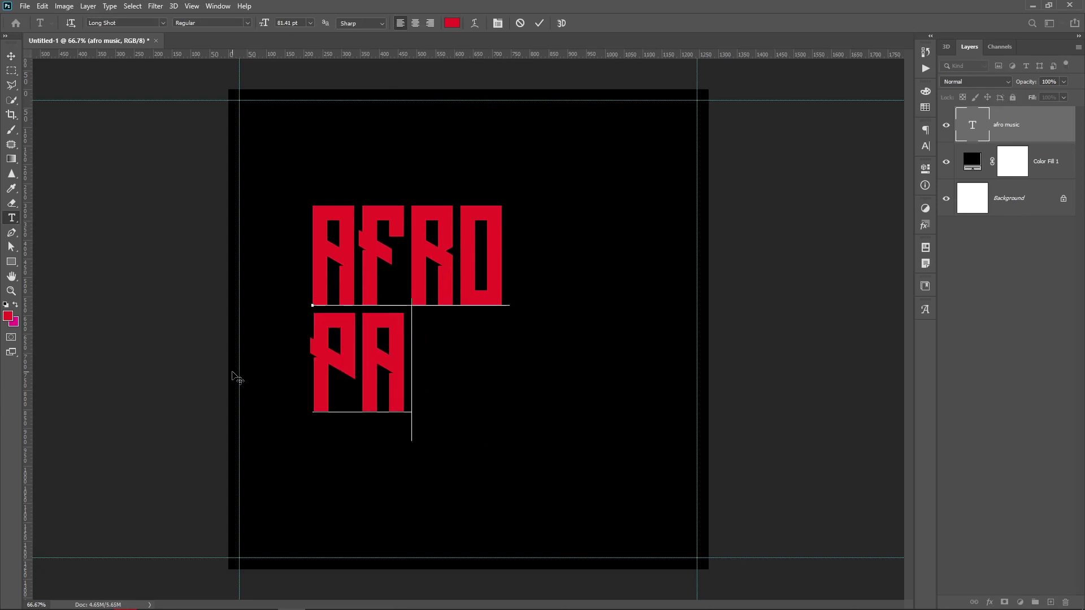
text(rty)
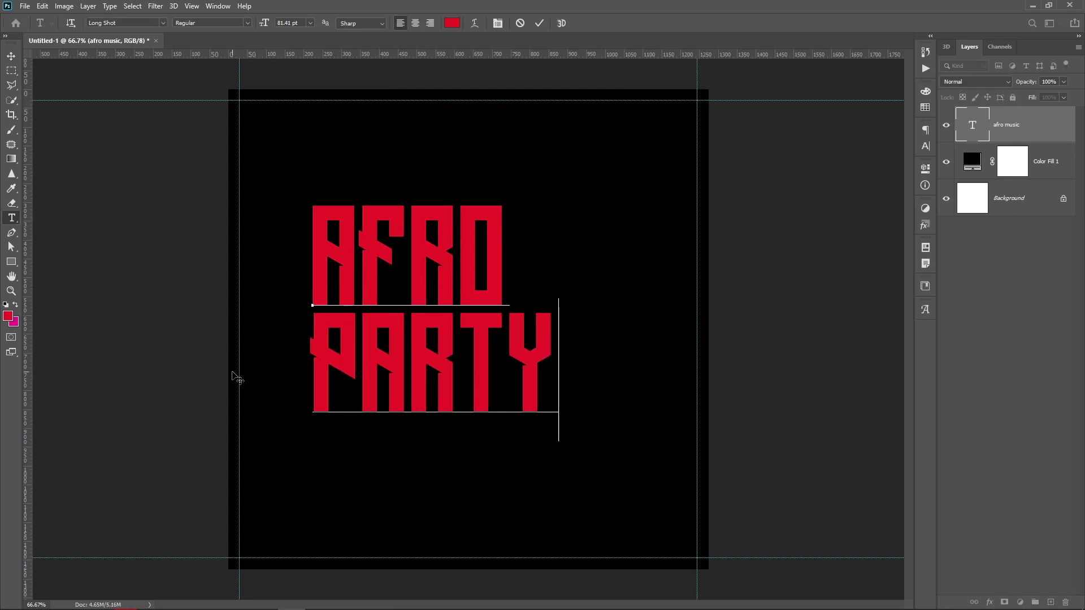
key(ctrl+Return)
click(441, 289)
key(ctrl+Return)
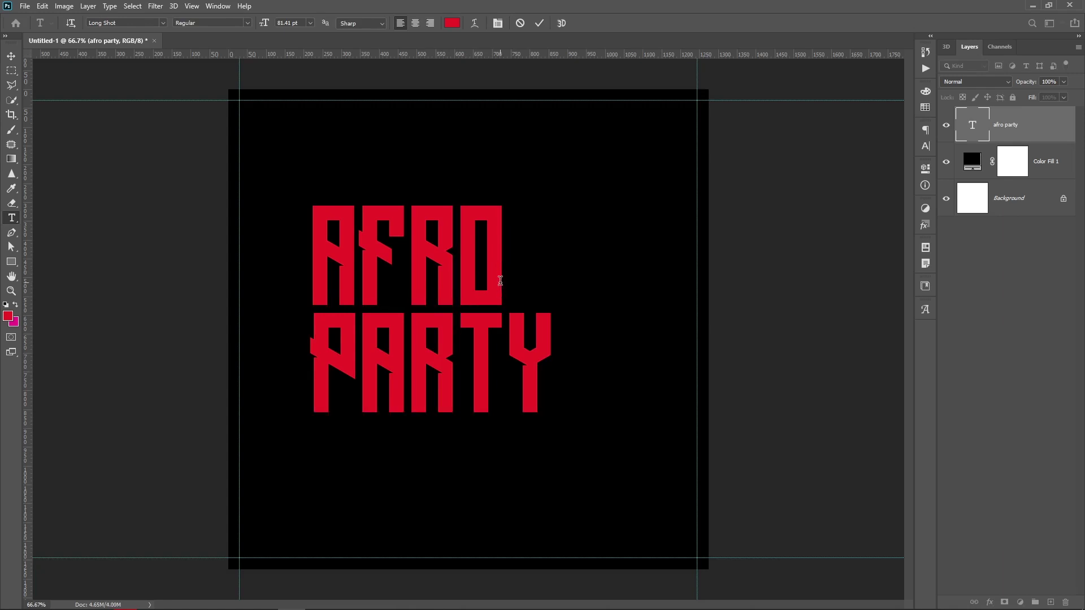
Centre-align AFRO PARTY and rotate it 90° anticlockwise onto the left side
click(416, 25)
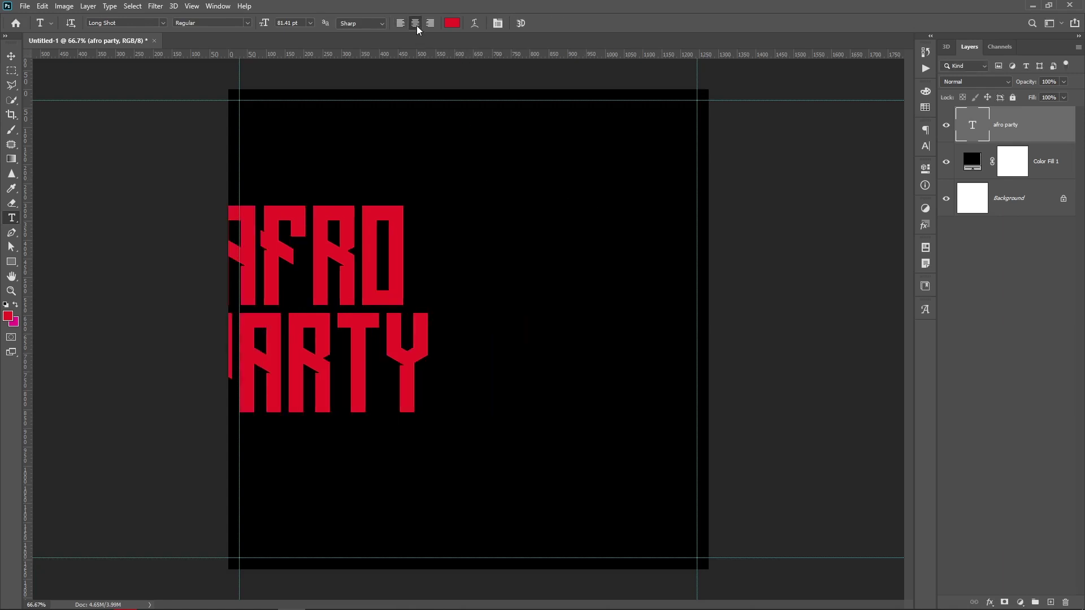
key(v)
drag(396, 373, 474, 346)
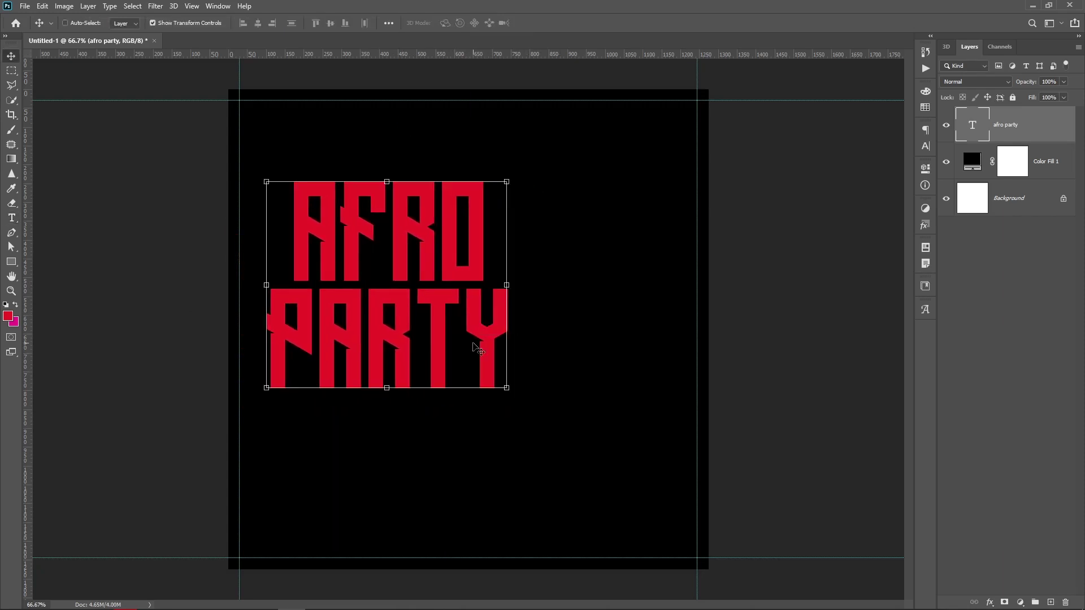
click(508, 184)
mouse_move(531, 167)
mouse_down()
mouse_move(318, 150)
mouse_move(283, 182)
mouse_up()
drag(394, 273, 386, 286)
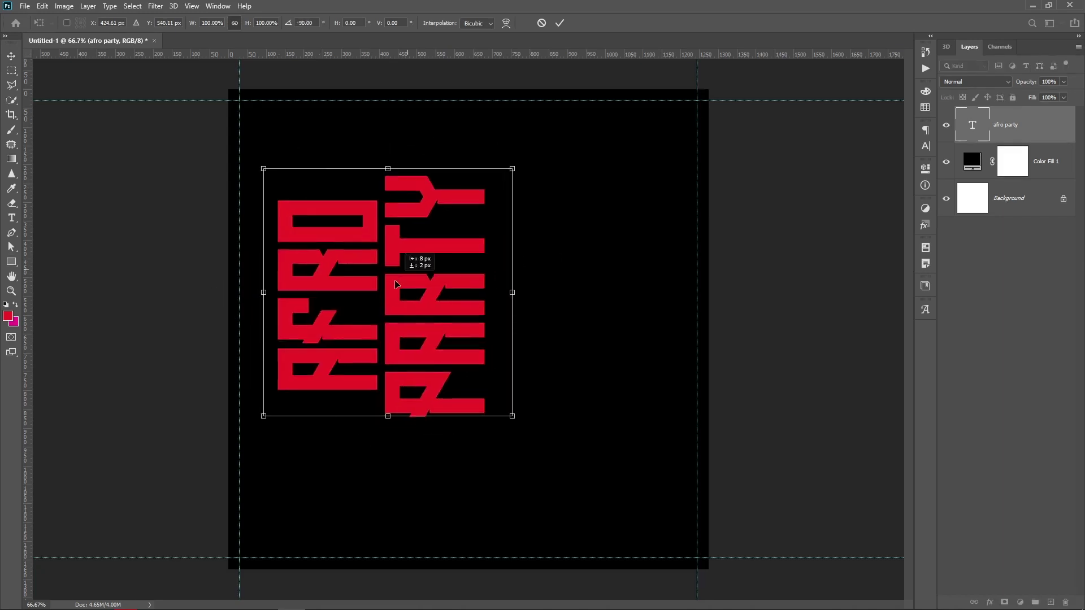
key(Return)
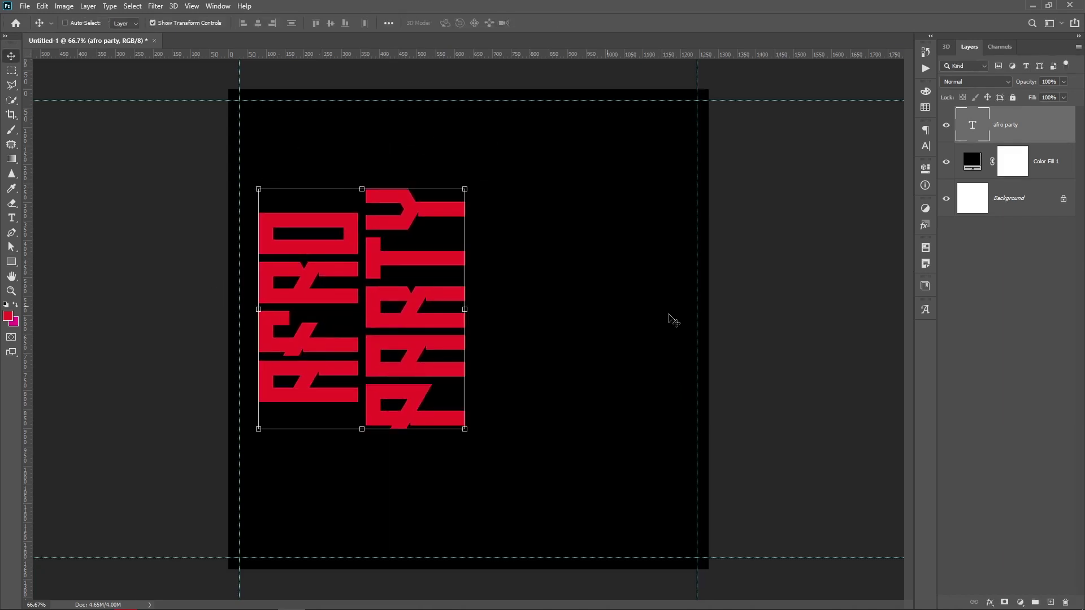
In Bridge's 2020 Model folder, select the headwrap woman cut-out PNG
click(320, 593)
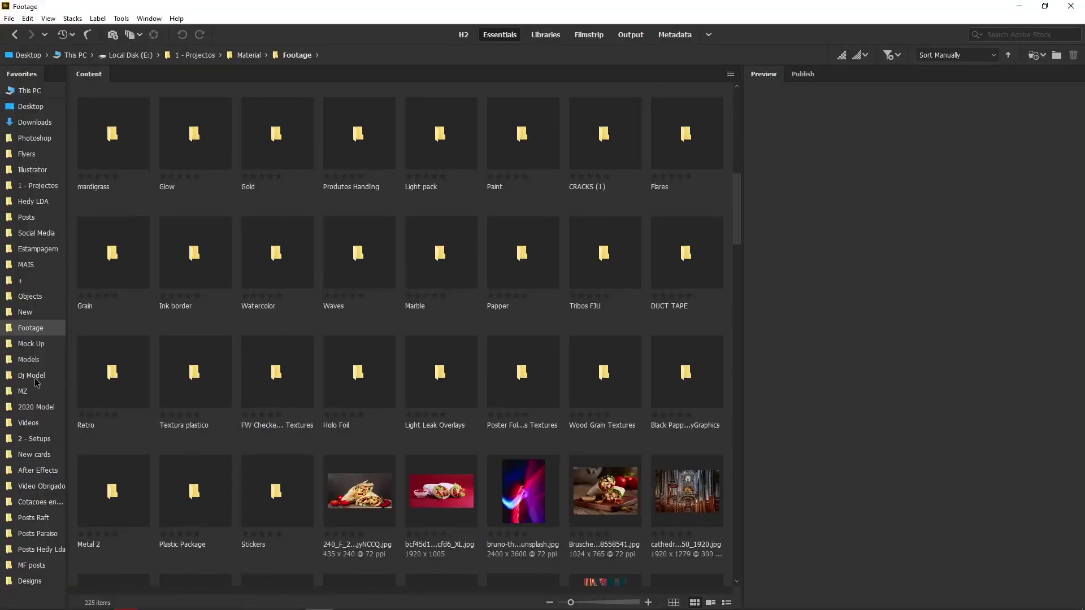
click(41, 408)
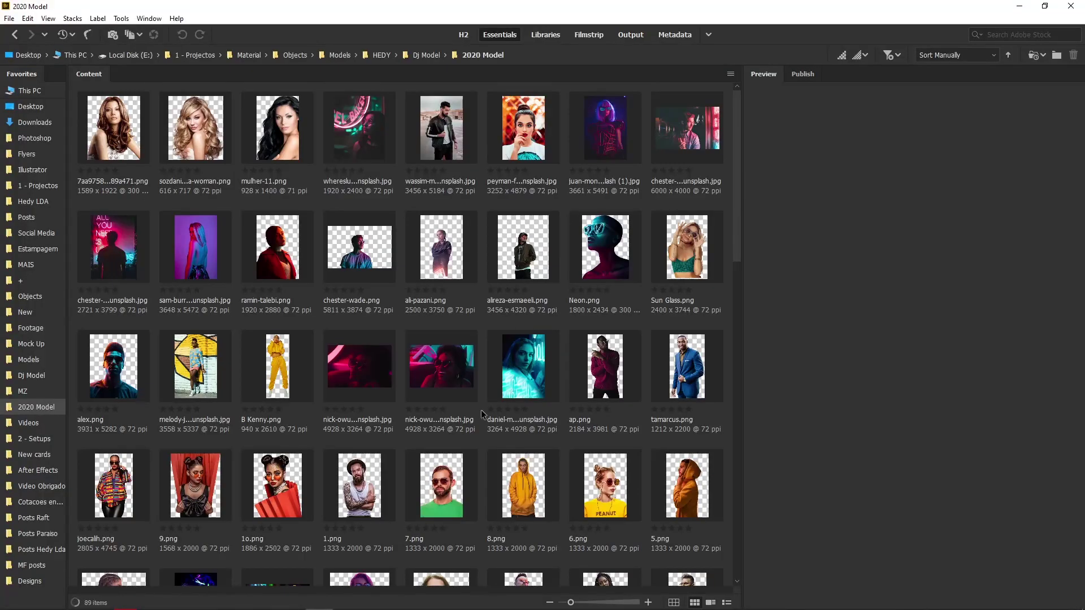
scroll(481, 414, down, 5)
click(622, 367)
mouse_move(292, 604)
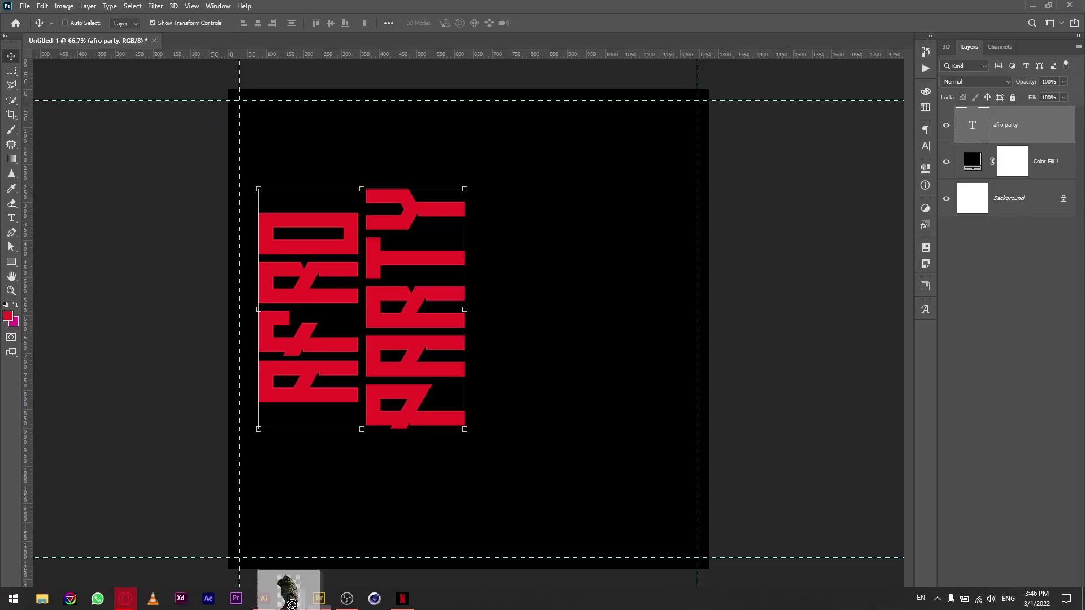
Place the woman cut-out, flip her horizontally, enlarge her and move her up on the right
drag(292, 604, 501, 446)
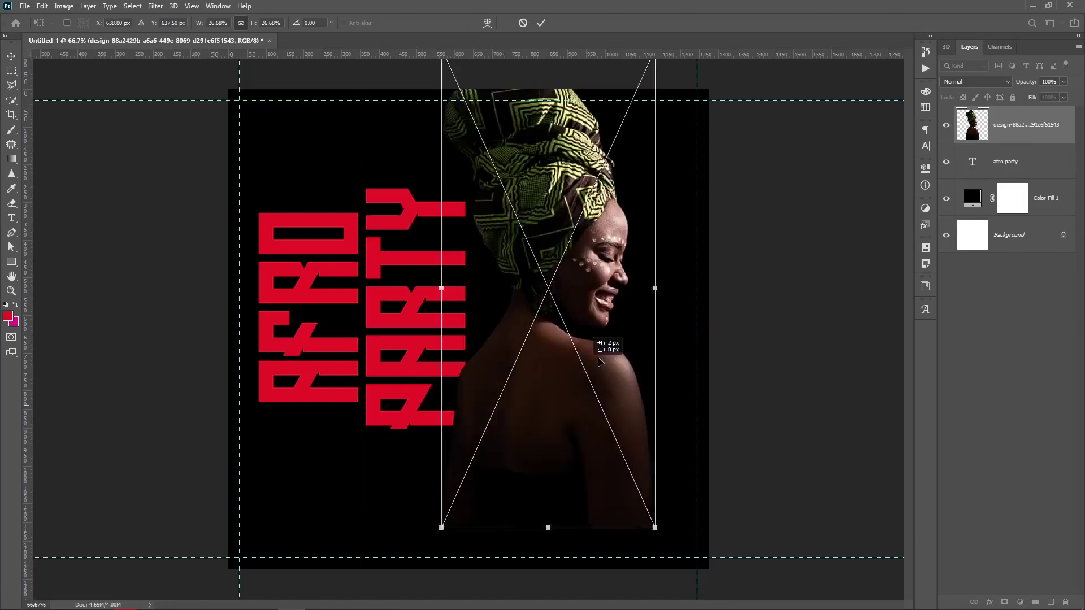
drag(502, 401, 598, 354)
right_click(593, 353)
click(621, 528)
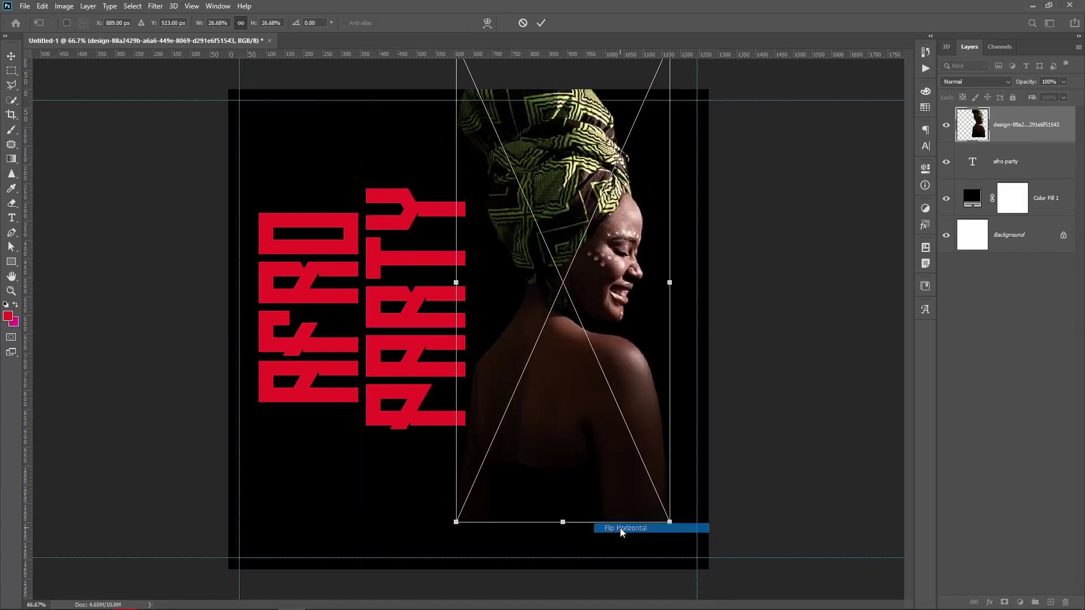
mouse_move(608, 385)
mouse_down()
mouse_move(618, 375)
mouse_move(625, 431)
mouse_up()
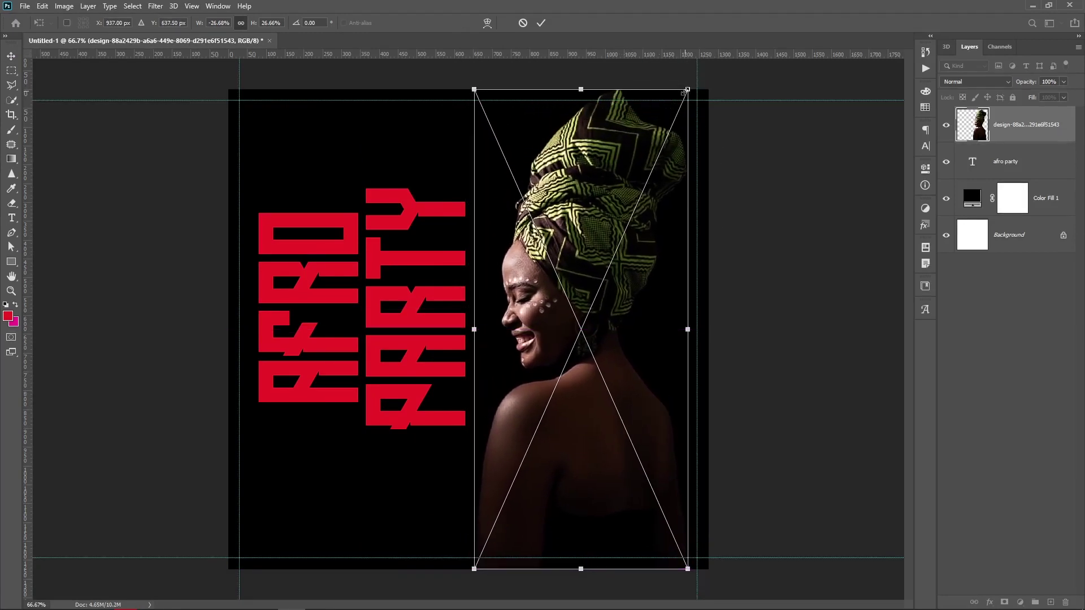
drag(686, 90, 719, 21)
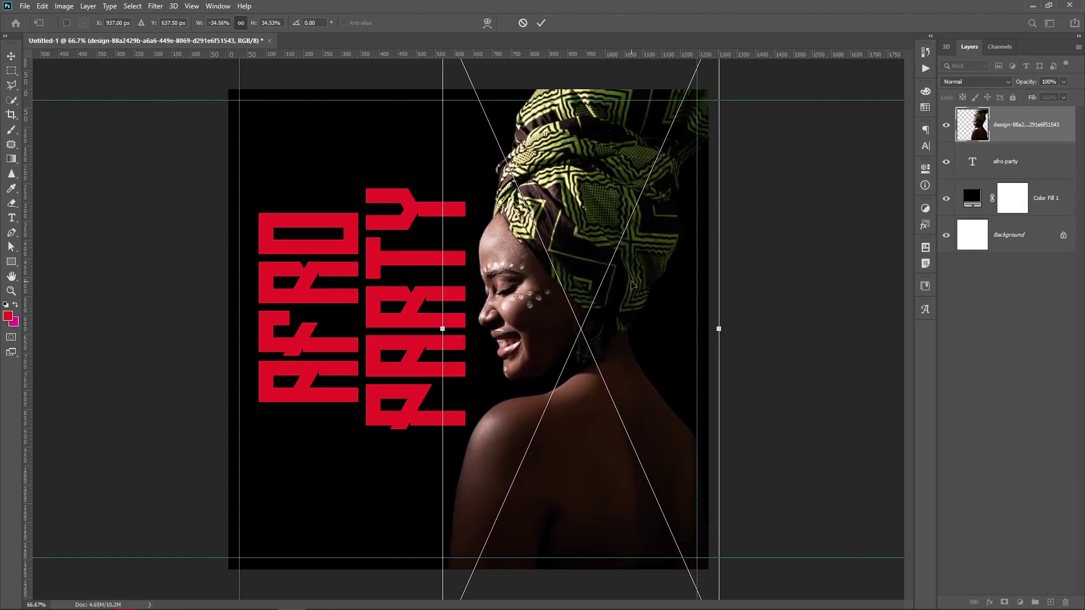
drag(632, 285, 631, 229)
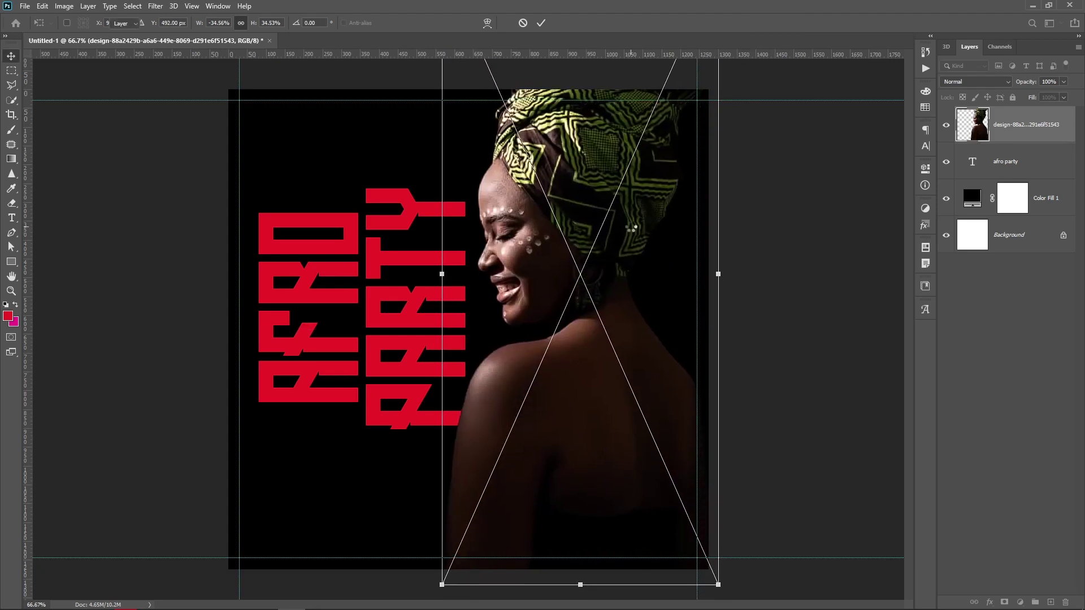
key(Return)
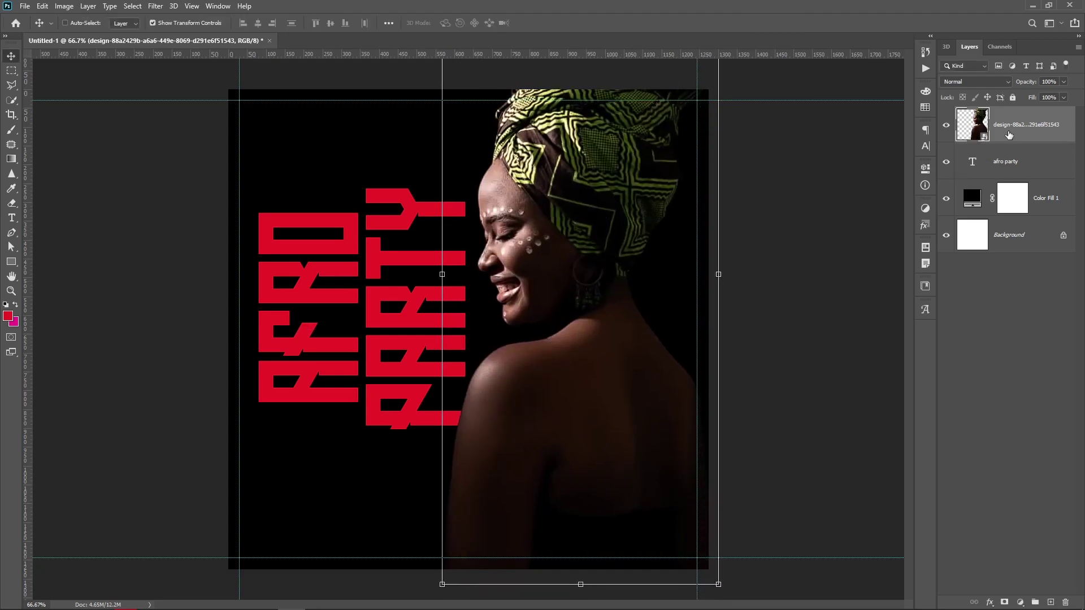
Shrink the cut-out slightly and fine-tune her position on the right side
click(442, 585)
drag(442, 585, 456, 552)
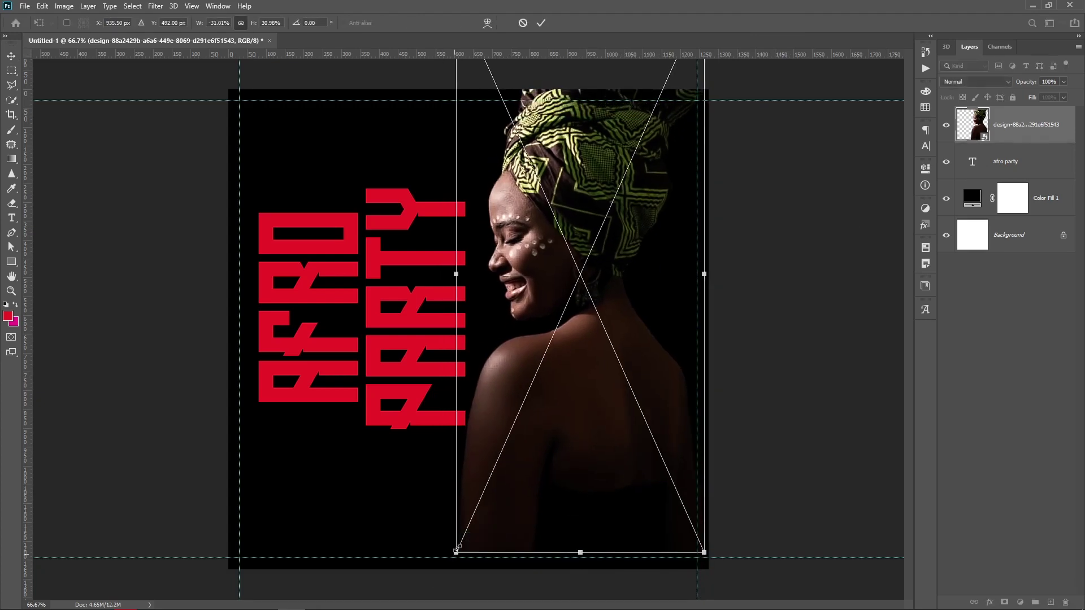
key(Return)
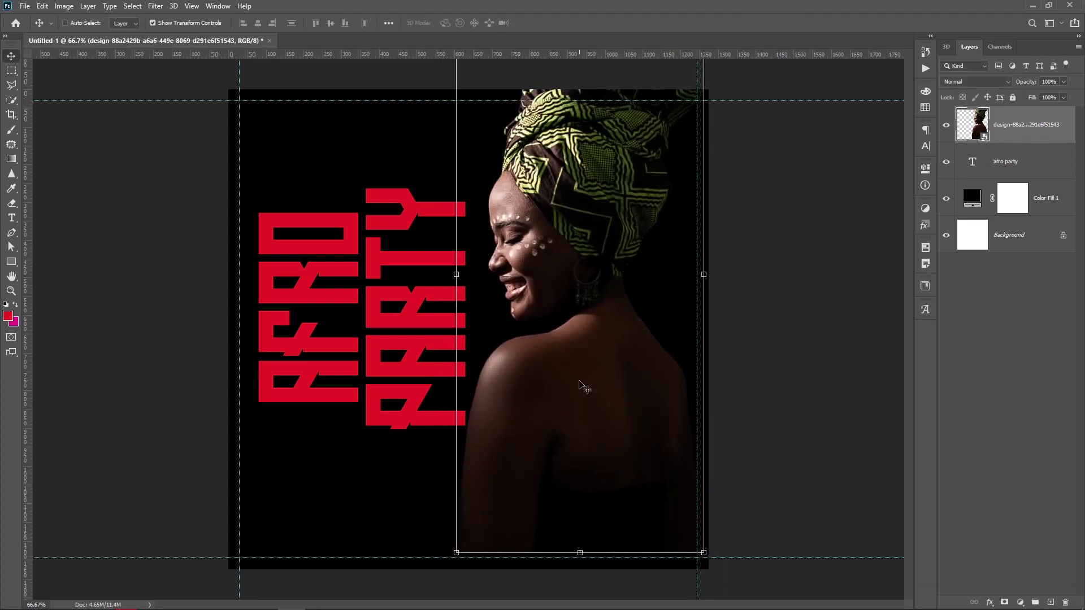
drag(580, 384, 592, 394)
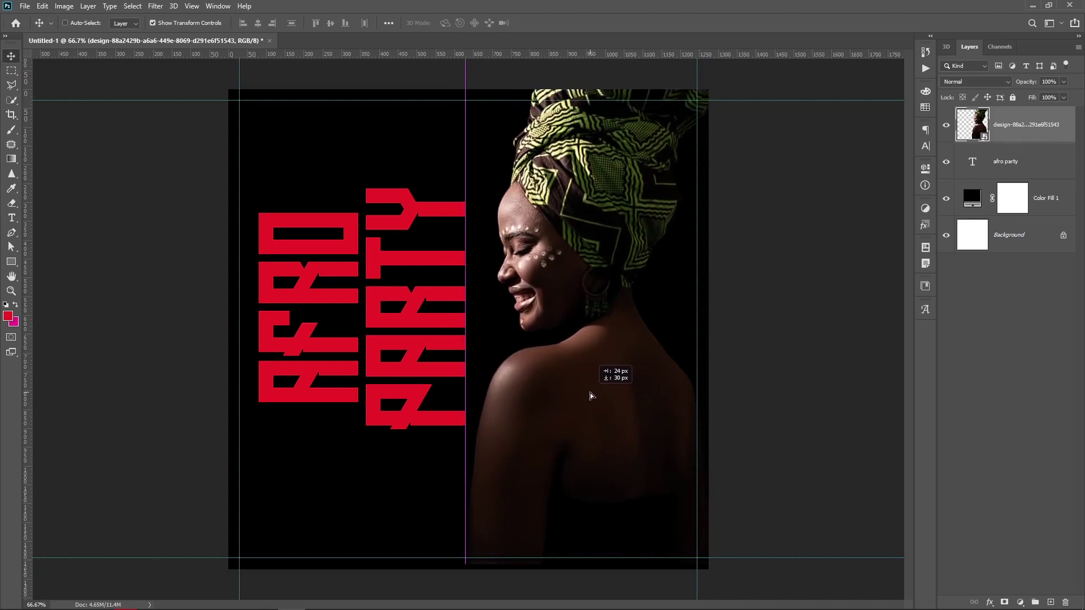
drag(593, 394, 584, 392)
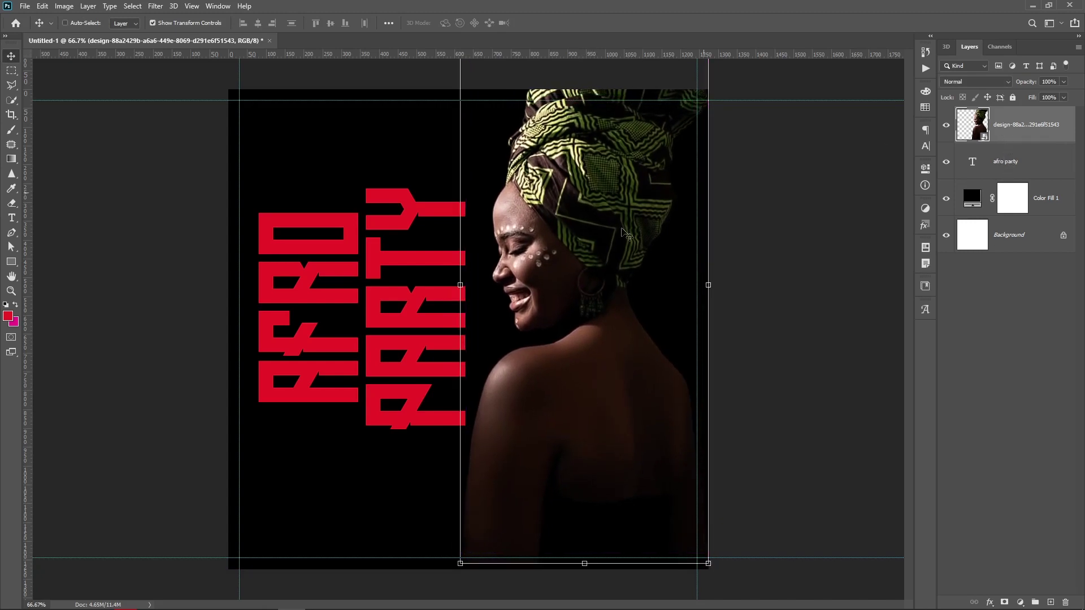
drag(584, 287, 561, 283)
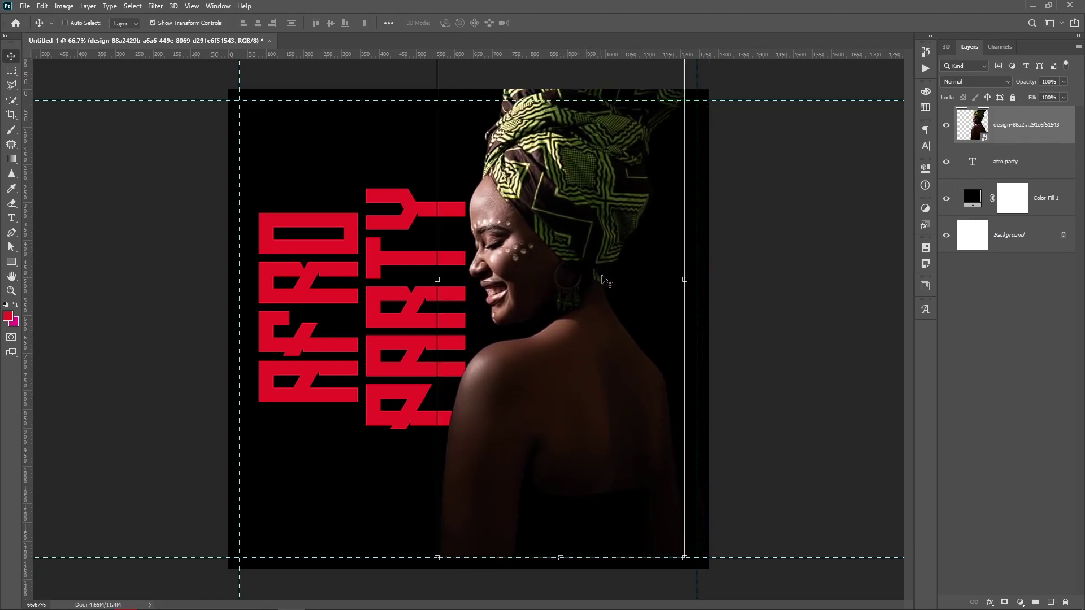
click(1010, 235)
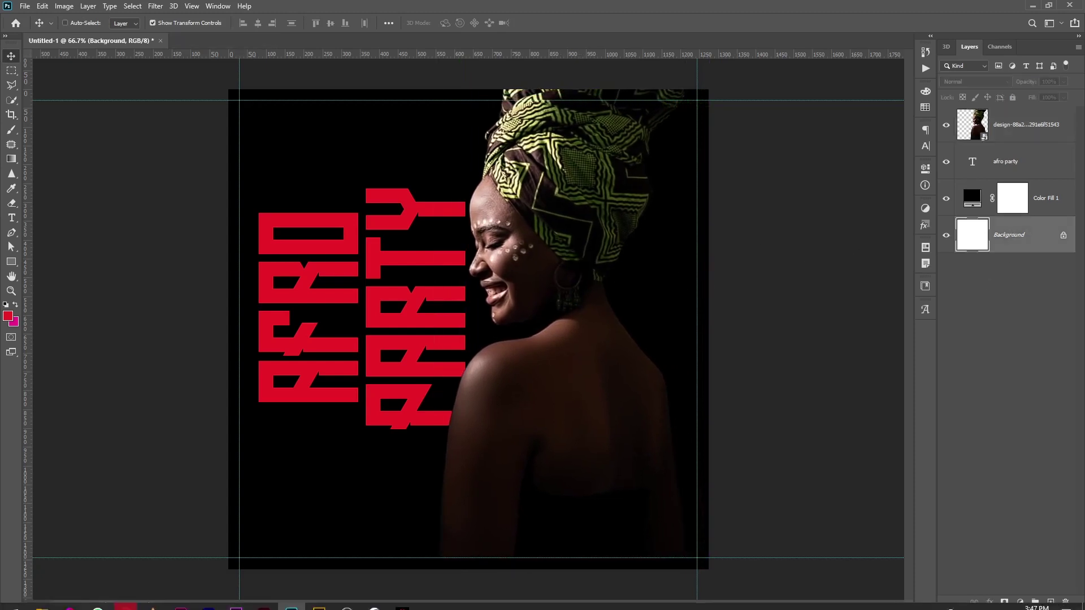
In Bridge's Footage folder, pick the omid-armin dark green fern photo and drag it out
click(318, 599)
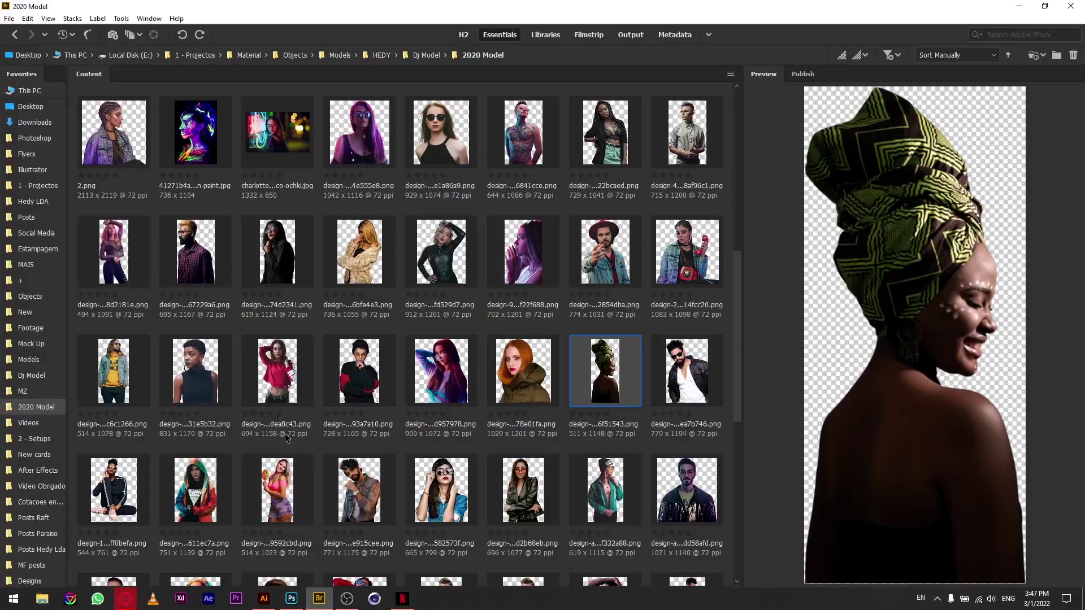
click(31, 328)
scroll(555, 455, down, 5)
scroll(556, 452, down, 5)
scroll(558, 451, down, 3)
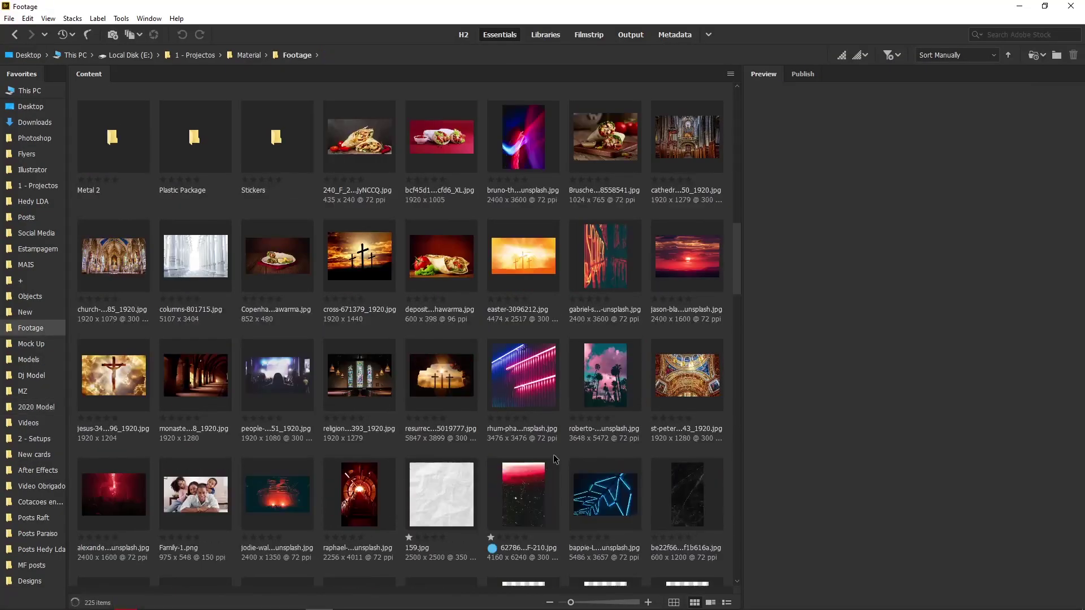
scroll(554, 459, down, 5)
scroll(543, 446, down, 2)
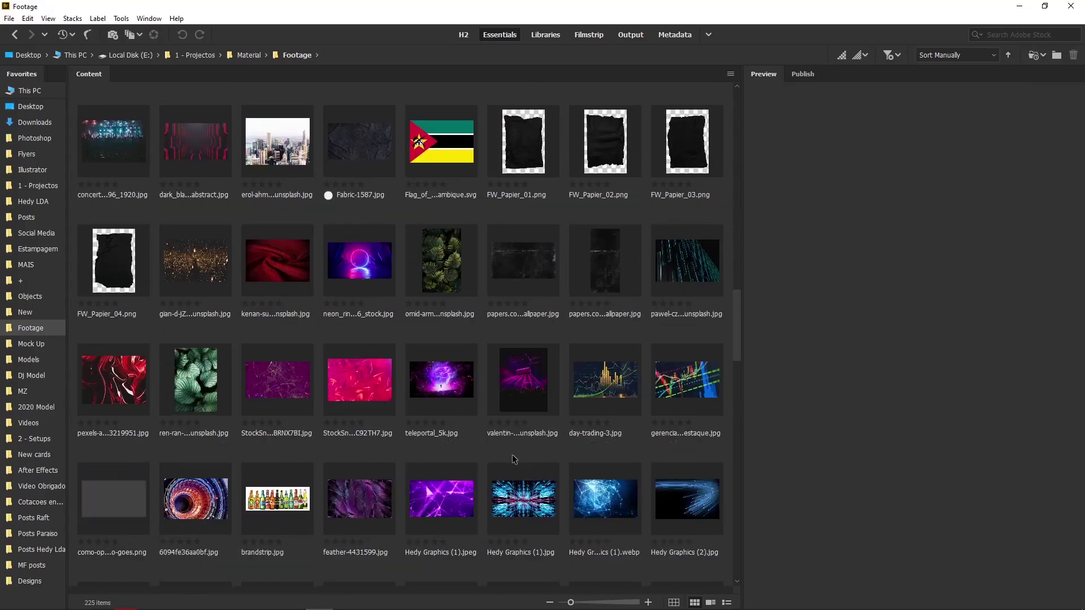
click(453, 256)
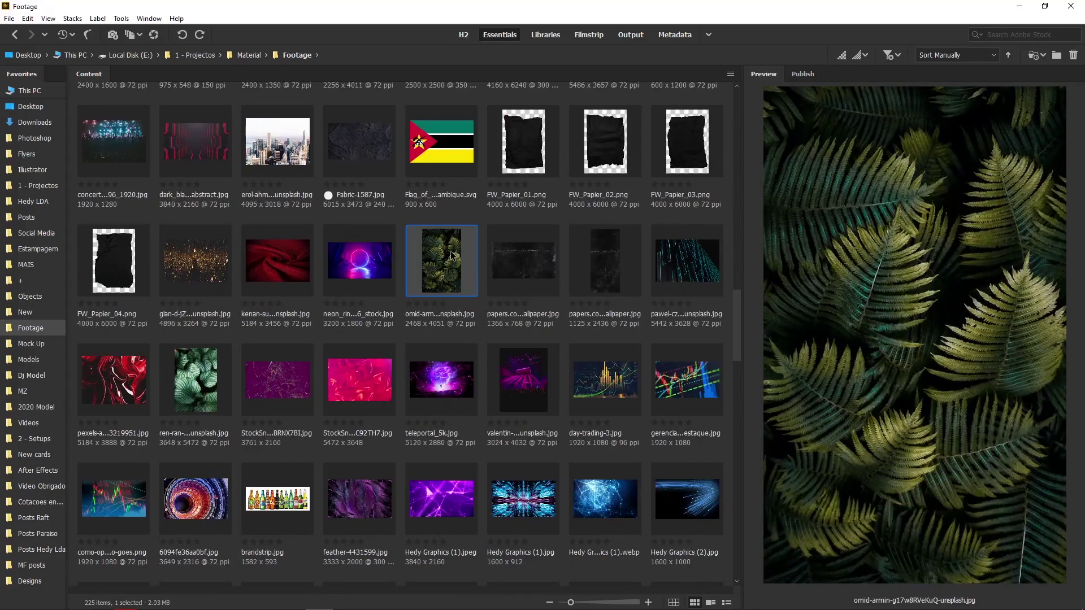
drag(454, 256, 490, 291)
Place the fern photo enlarged, and move the black Color Fill layer below it
key(alt+Tab)
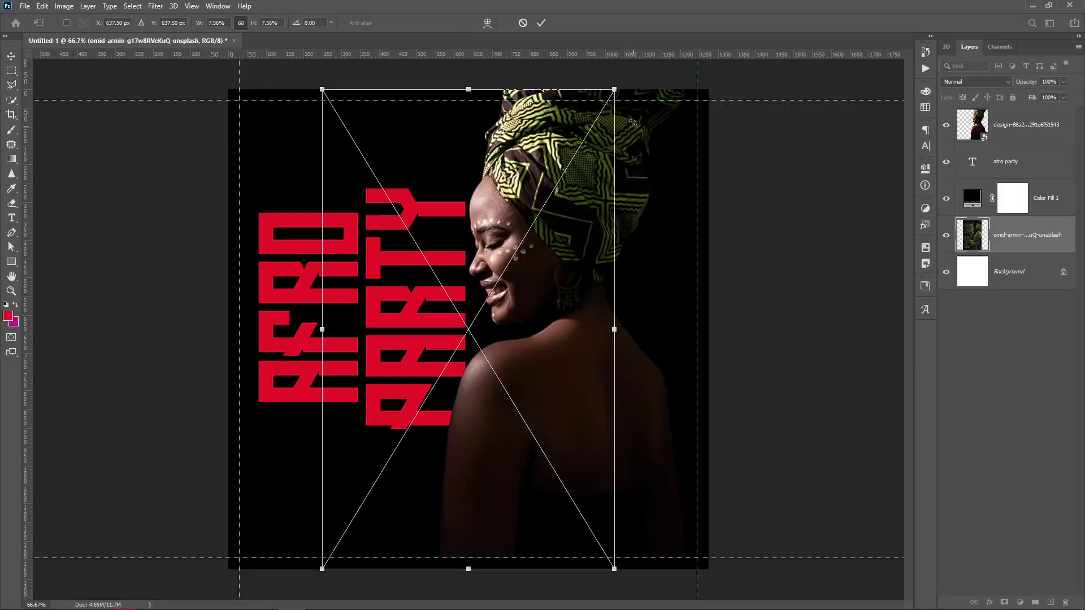
drag(620, 87, 705, 24)
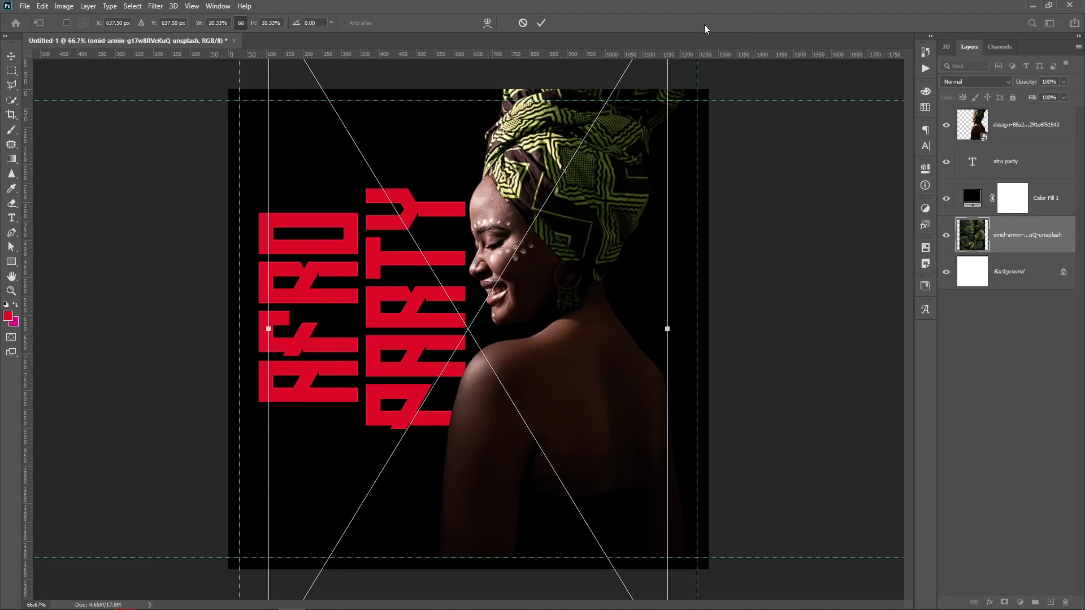
key(Return)
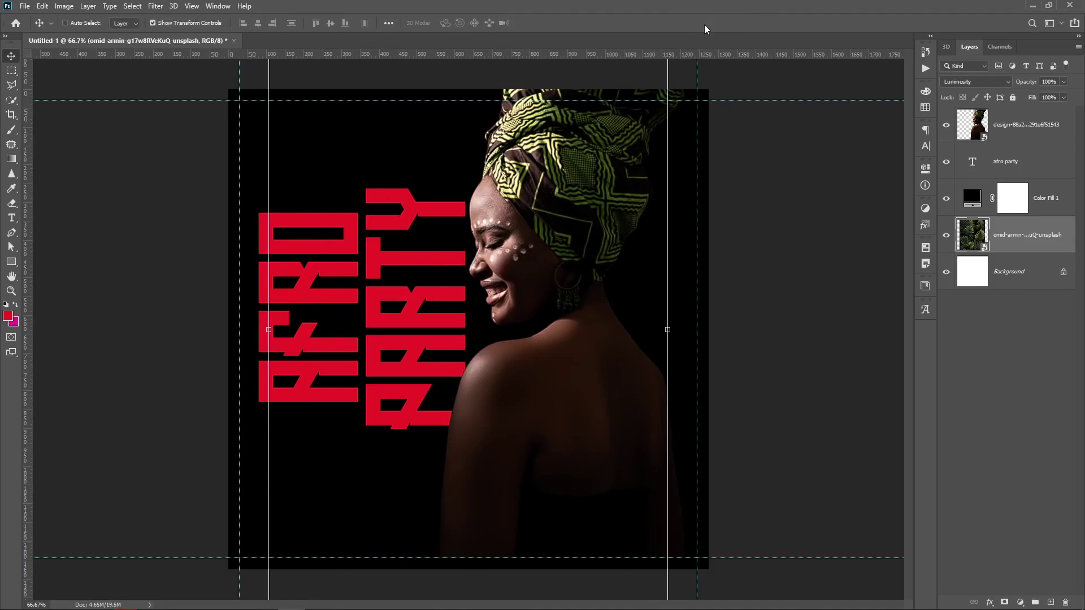
click(991, 361)
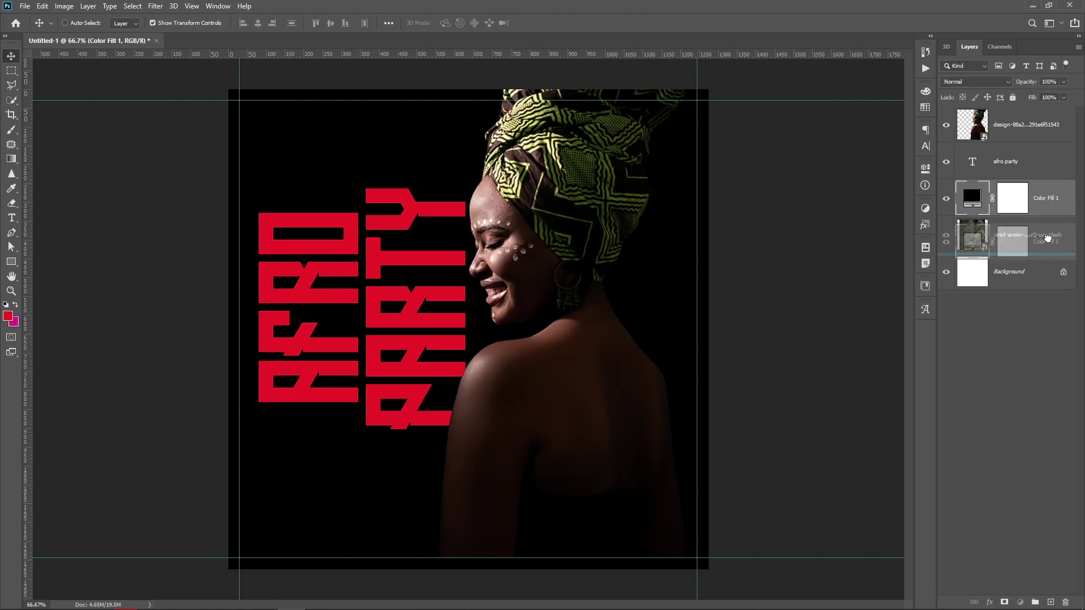
drag(1045, 204, 1040, 248)
click(1035, 210)
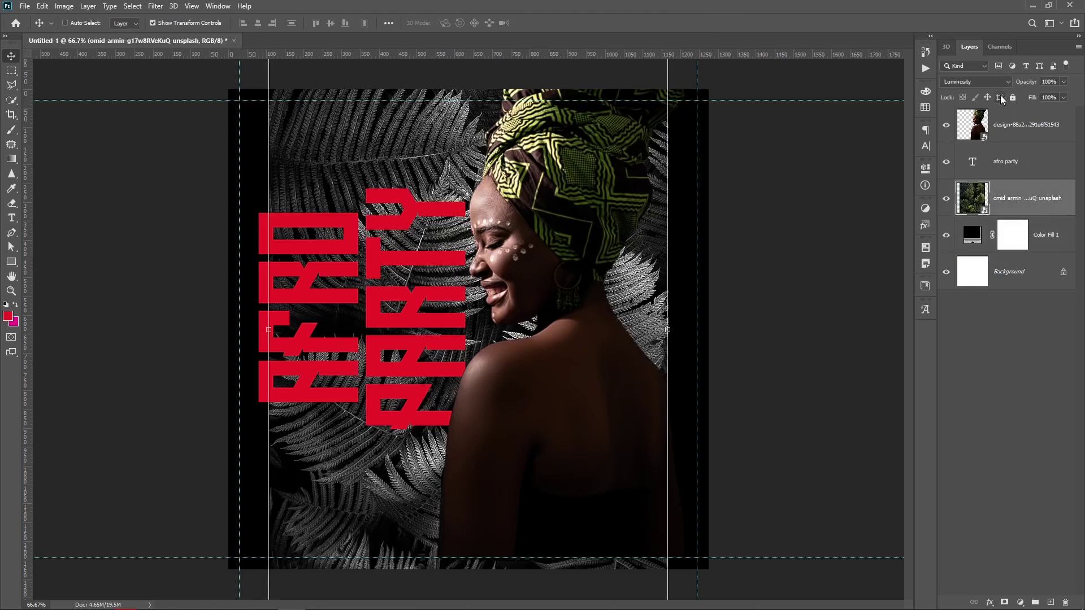
Set the fern layer to Normal blend mode and enlarge it to cover the square
click(986, 82)
click(972, 93)
key(ctrl+minus)
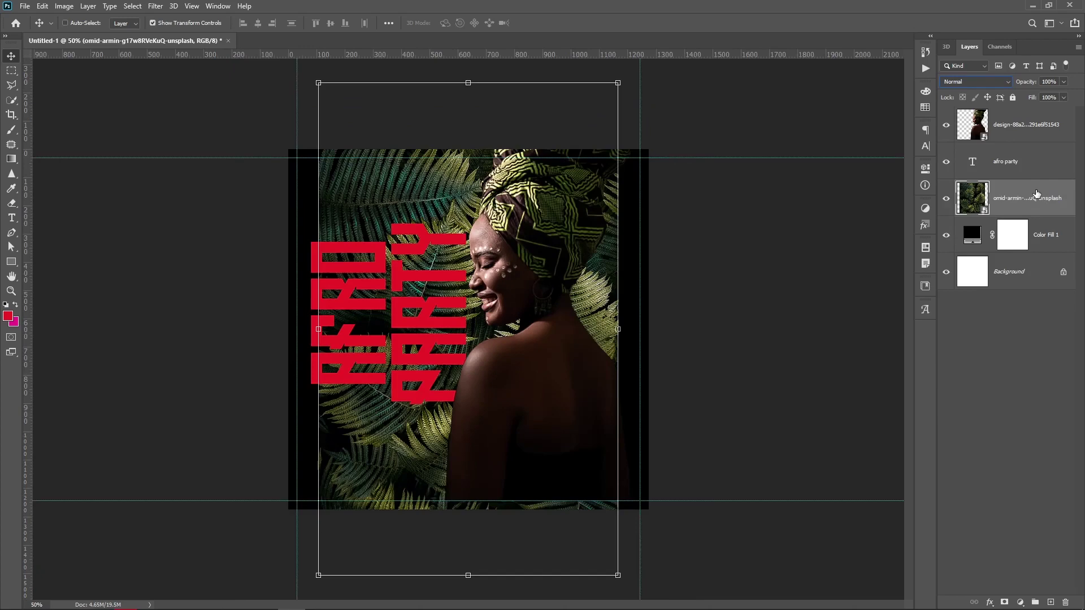
key(ctrl+minus)
drag(567, 163, 600, 127)
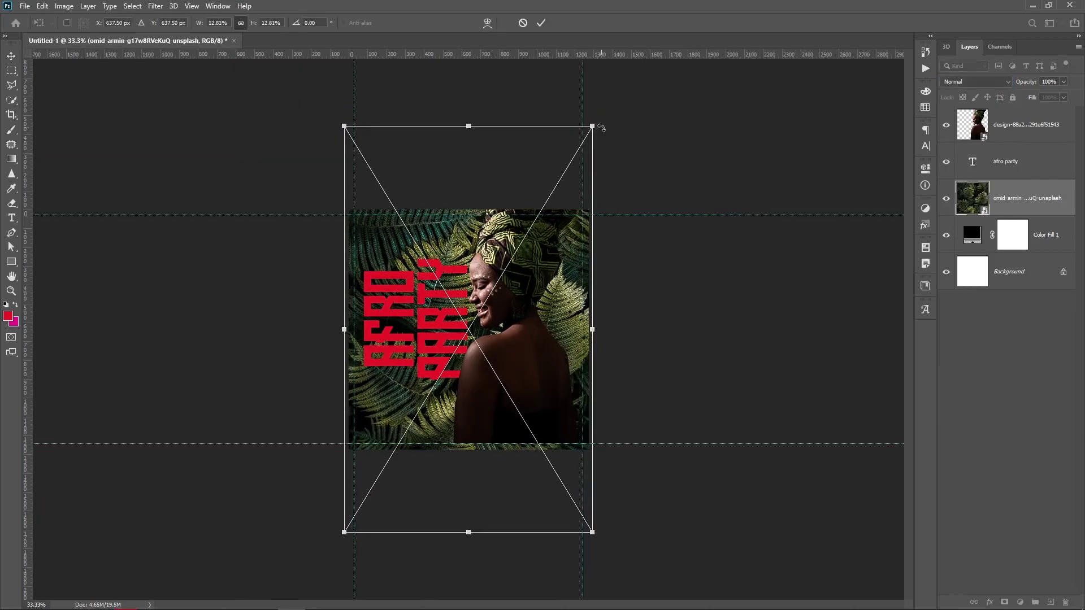
key(Return)
key(ctrl+plus)
key(ctrl+plus)
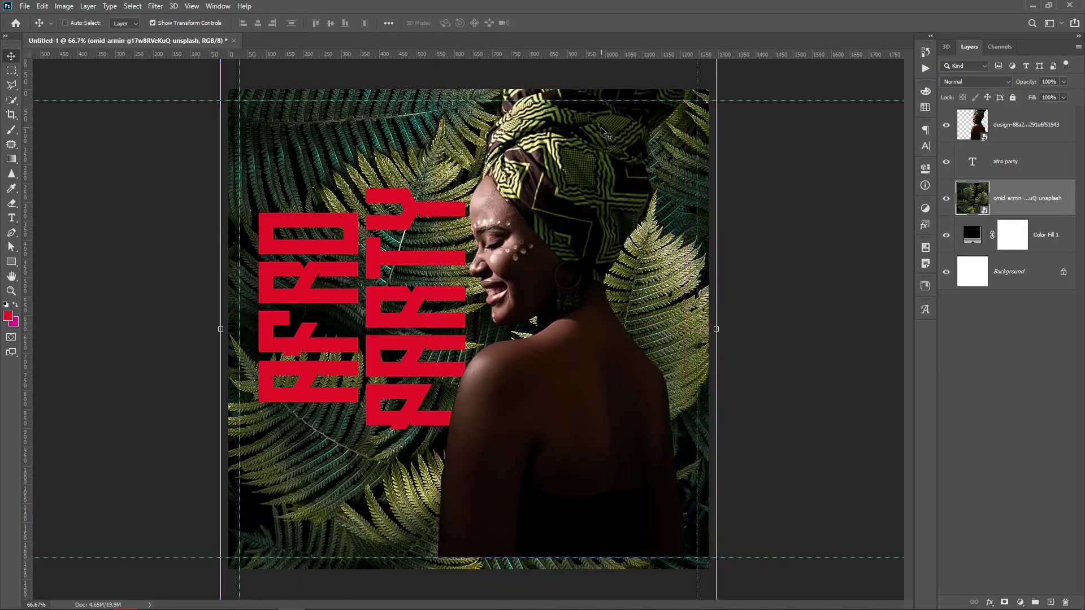
Lower the fern layer's opacity to 40% and nudge AFRO PARTY slightly higher
click(983, 332)
click(1034, 204)
click(1065, 81)
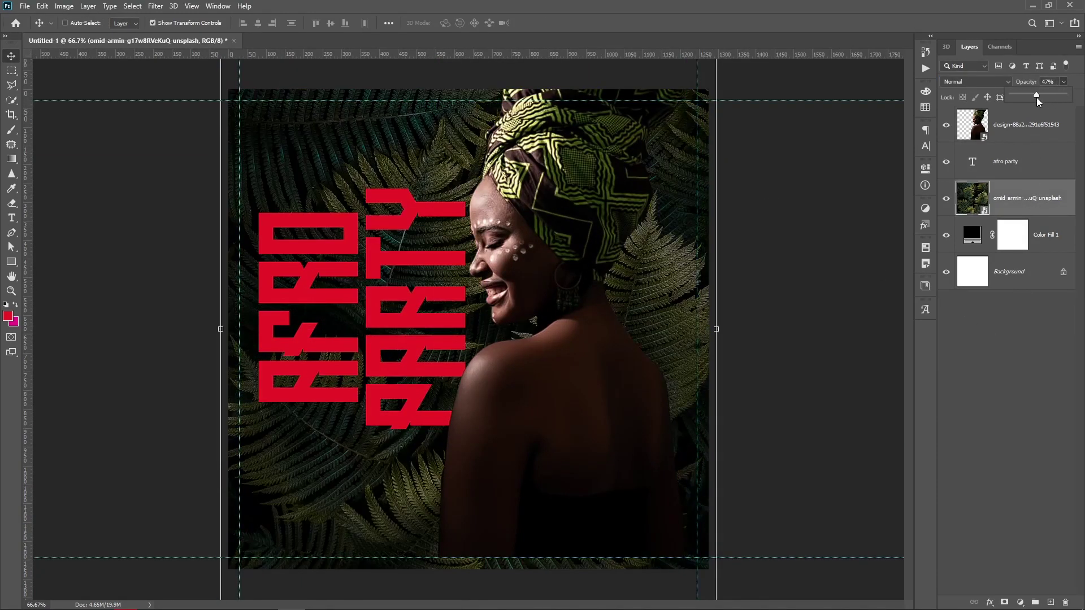
drag(1036, 97, 1033, 98)
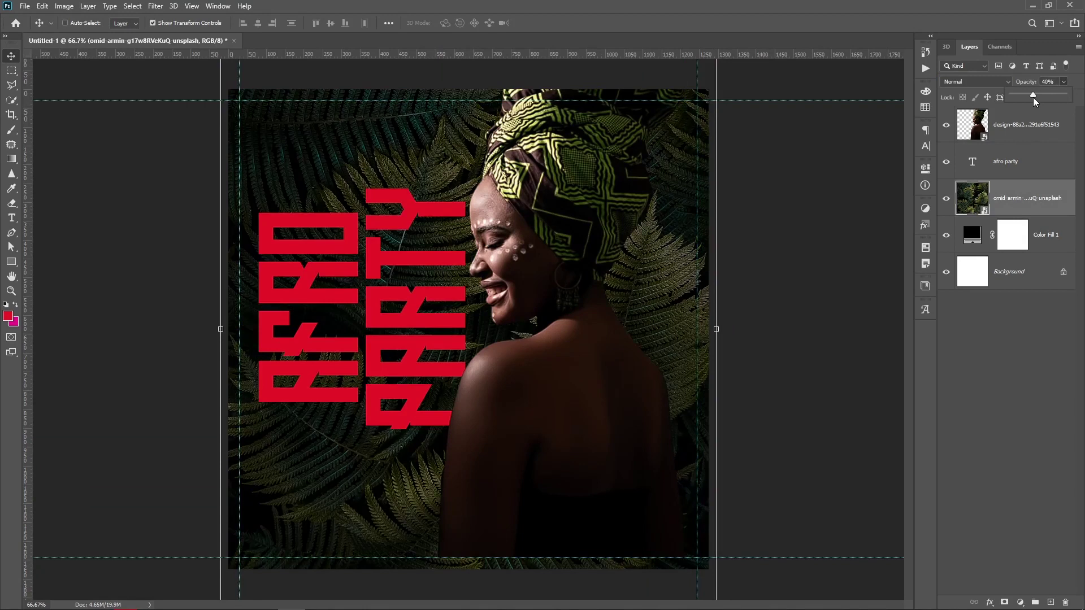
click(999, 369)
click(1016, 217)
click(1029, 162)
drag(424, 334, 419, 304)
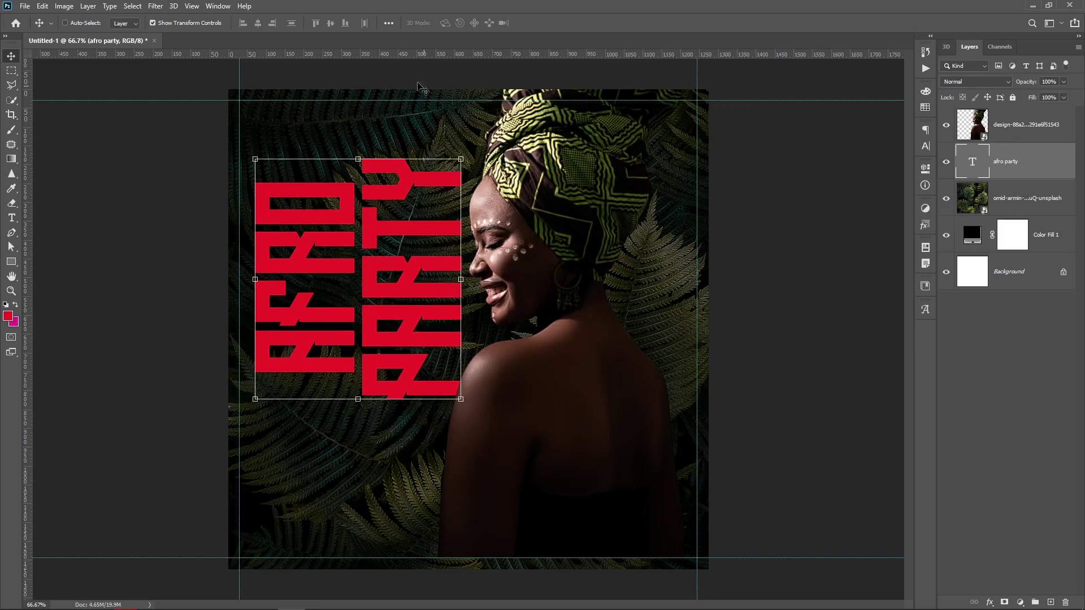
Left-align AFRO PARTY, move it beside the woman, and enlarge it by about a fifth
click(925, 130)
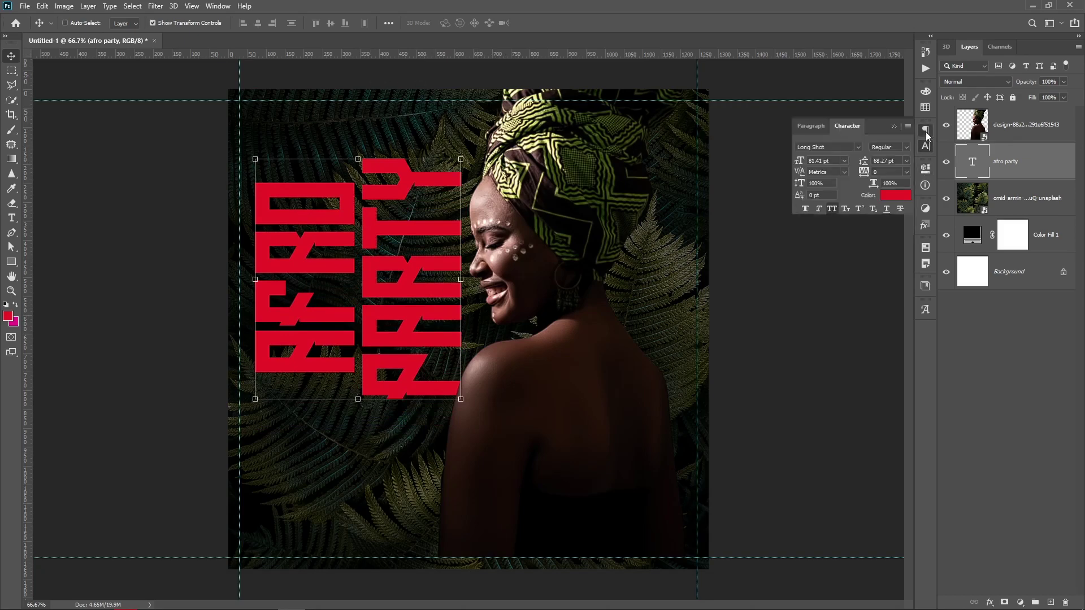
click(834, 148)
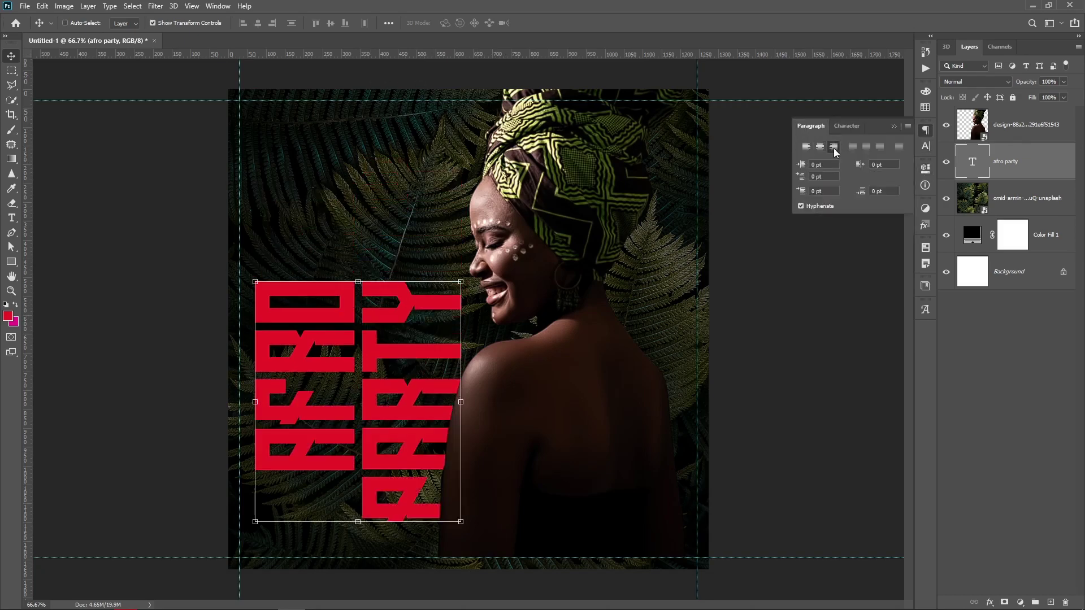
click(806, 146)
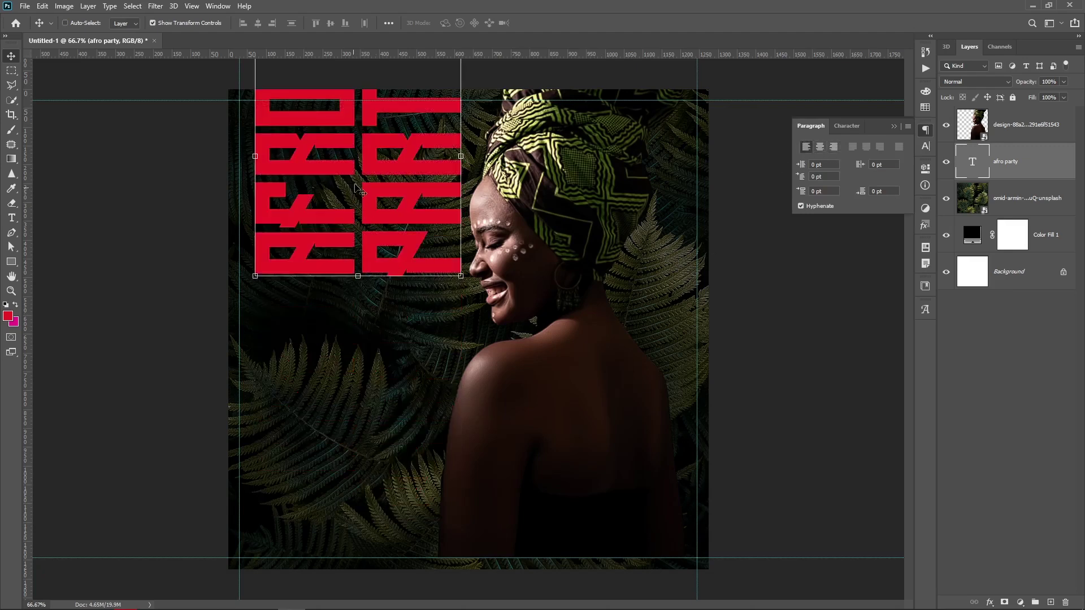
drag(356, 185, 393, 311)
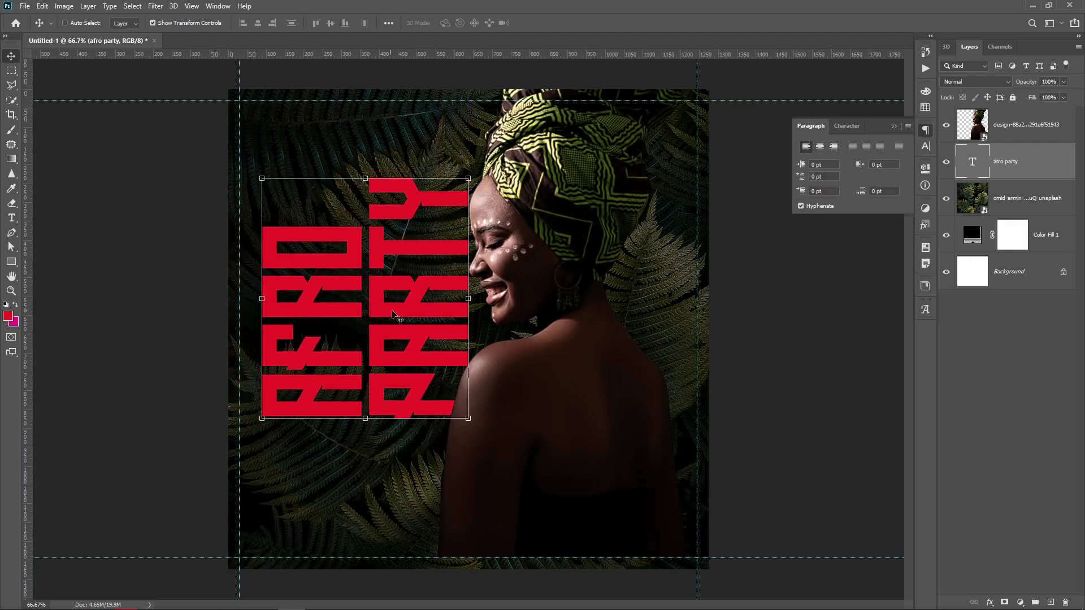
key(ctrl+t)
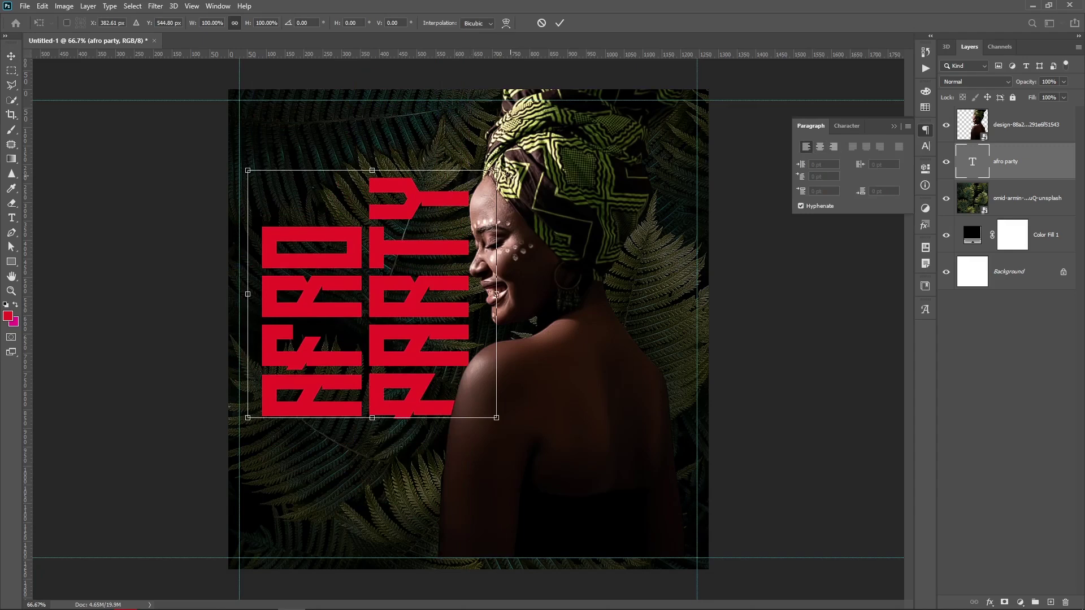
drag(498, 171, 537, 123)
mouse_move(443, 233)
mouse_down()
mouse_move(439, 242)
mouse_move(437, 214)
mouse_up()
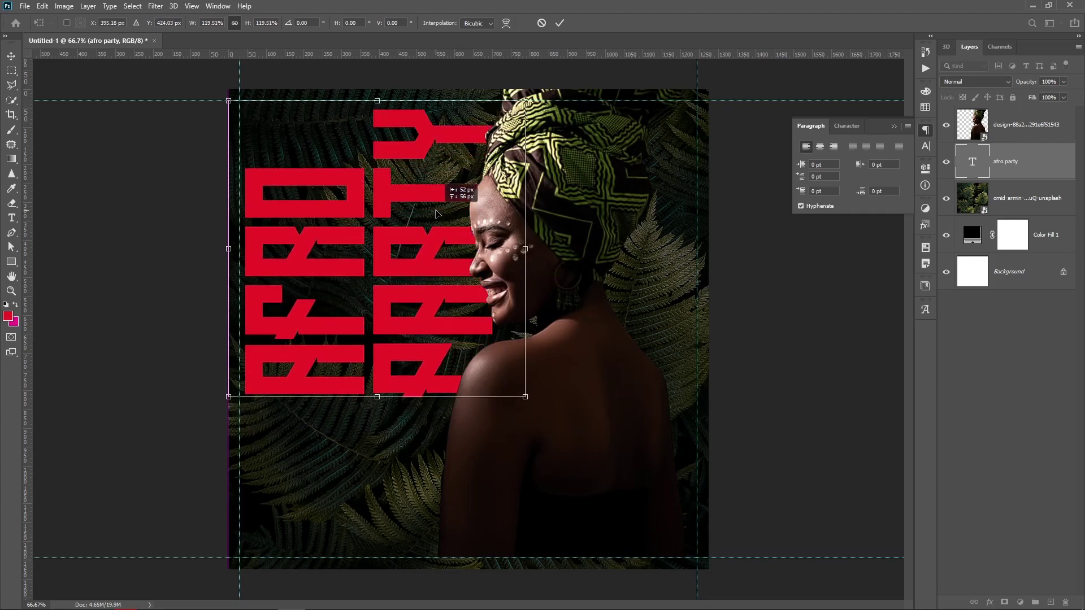
key(Return)
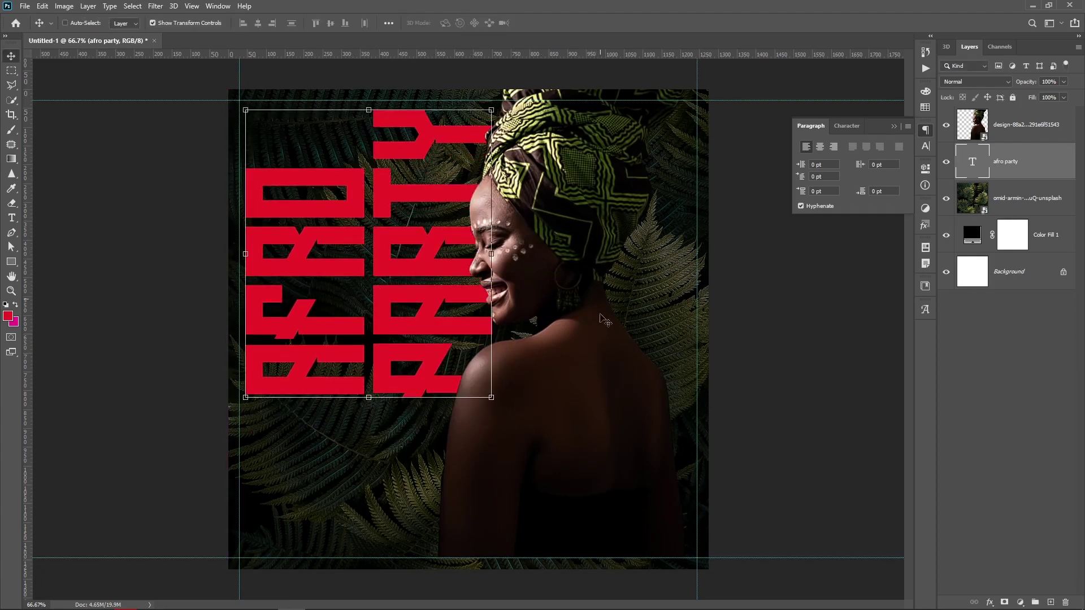
Shift the woman cut-out slightly right beside the title
click(1057, 137)
drag(571, 321, 582, 334)
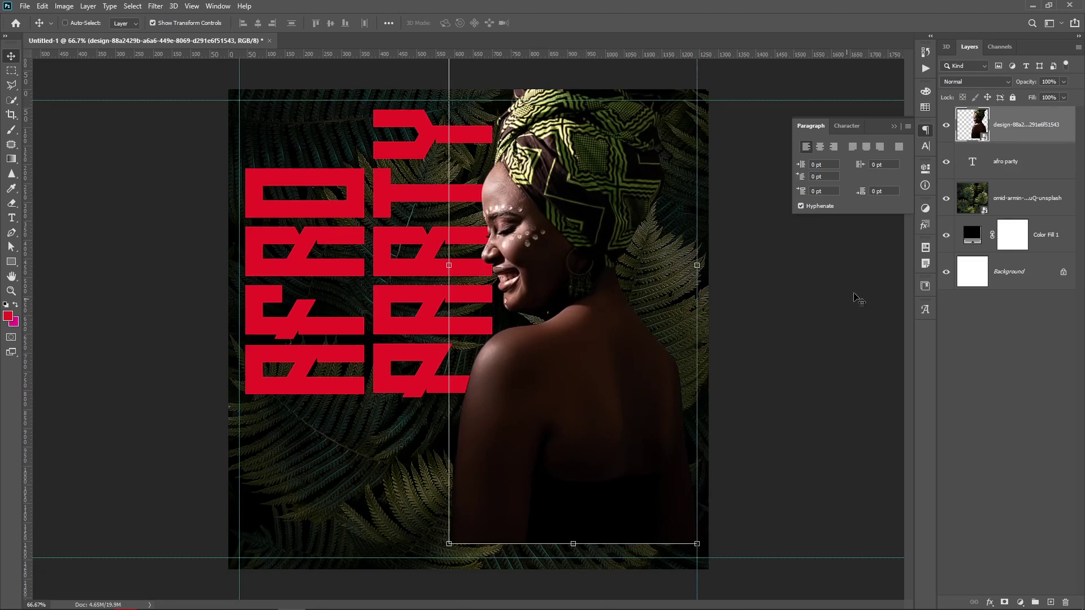
click(1051, 361)
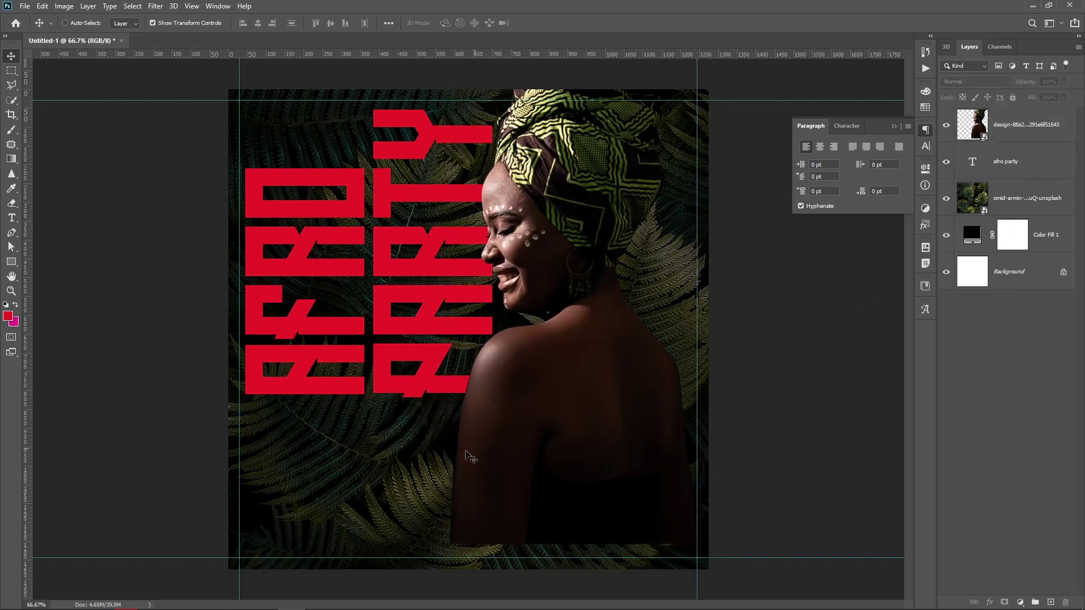
Type a two-line HEDYGRAPHICS / PRESENTS text block in the lower middle
key(t)
click(370, 482)
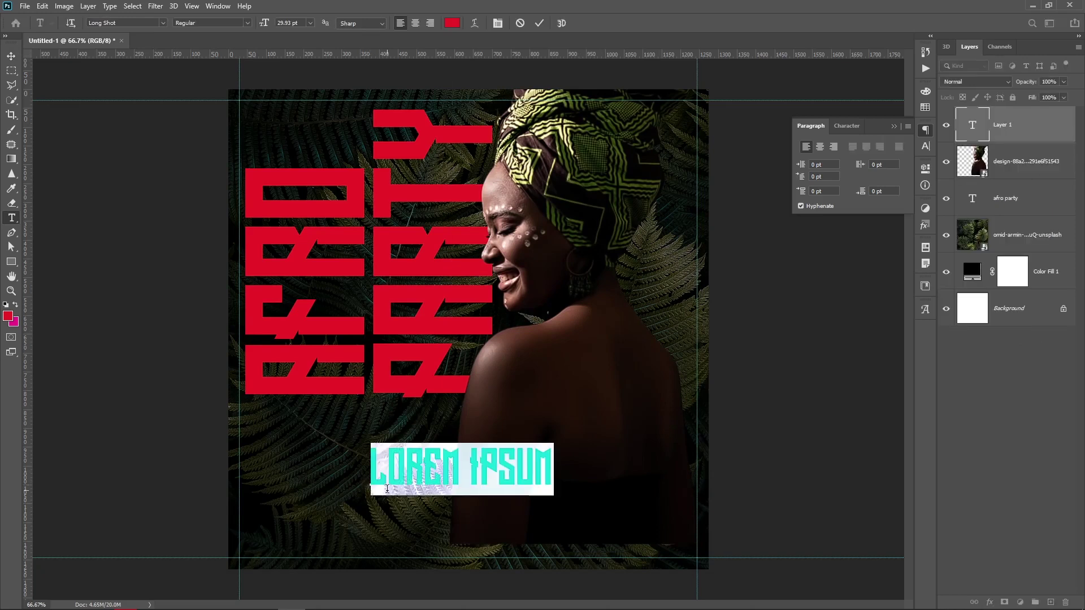
text(HEDY)
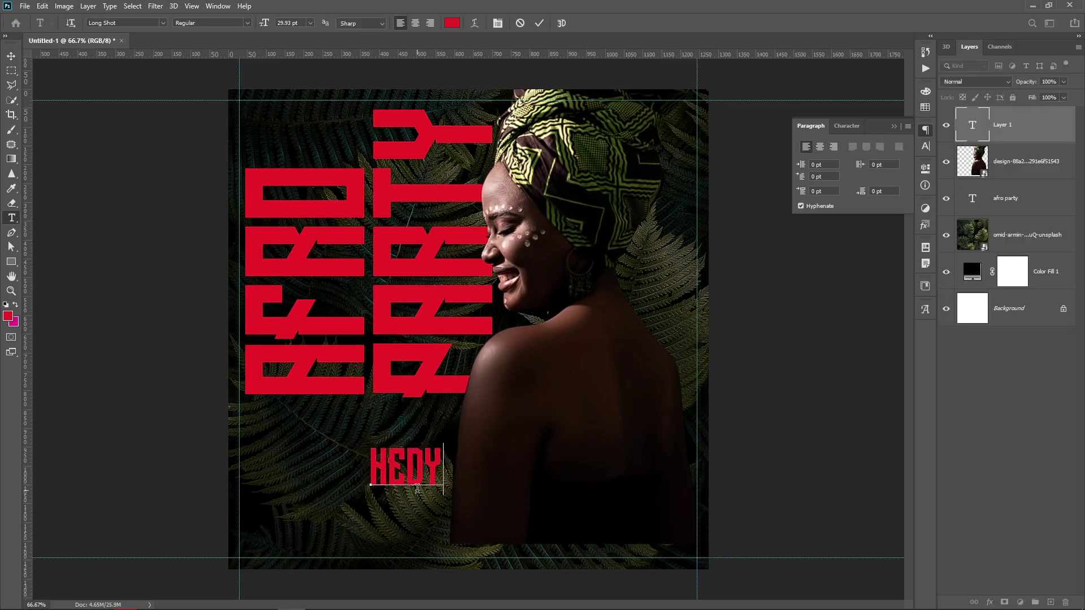
text(GRAPHI)
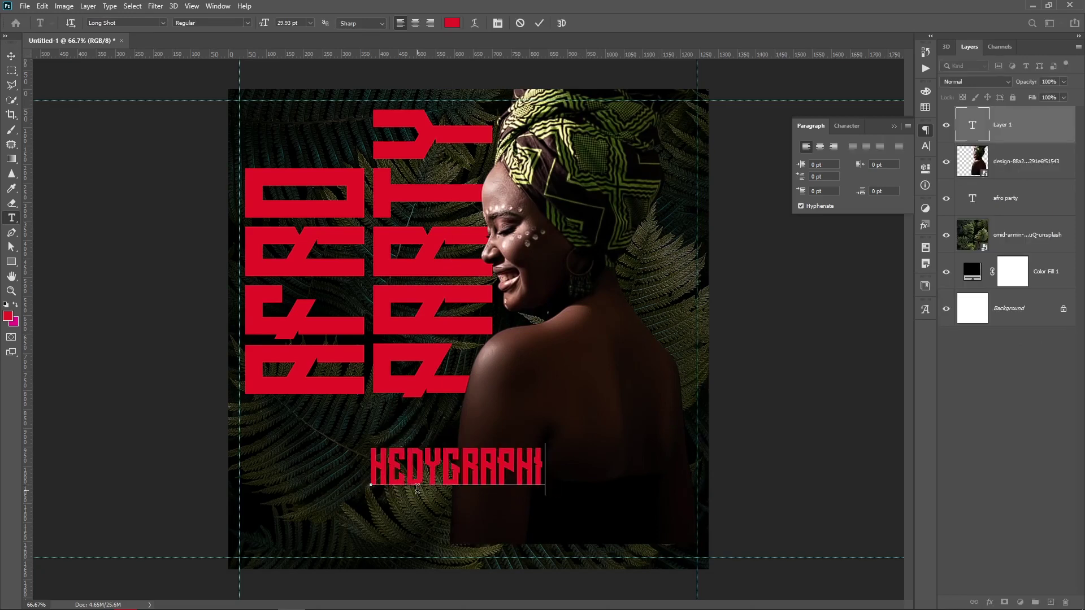
text(CS)
key(Return)
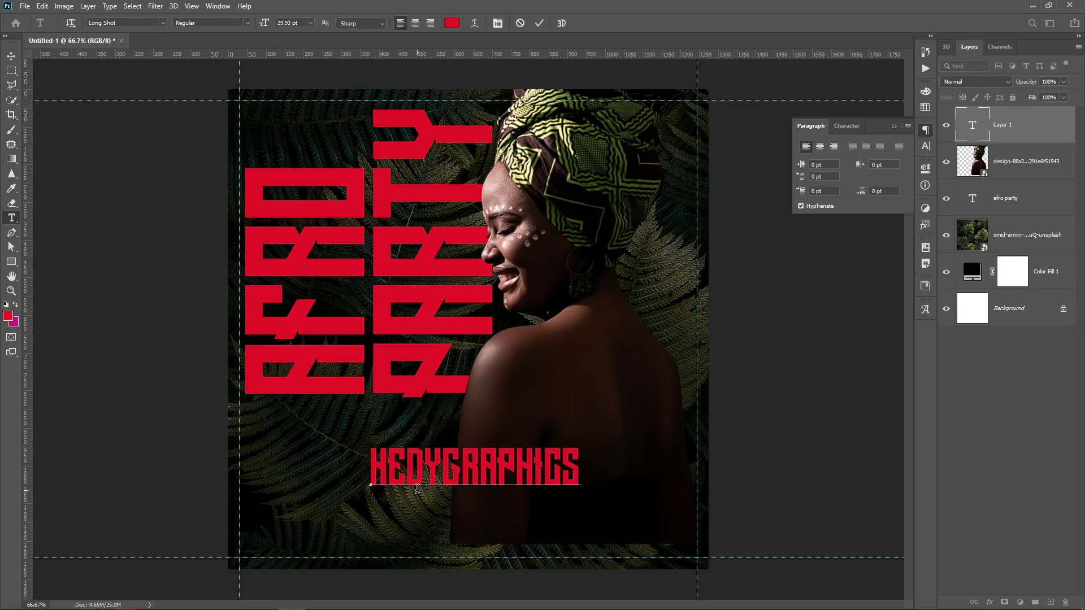
text(PRESEN)
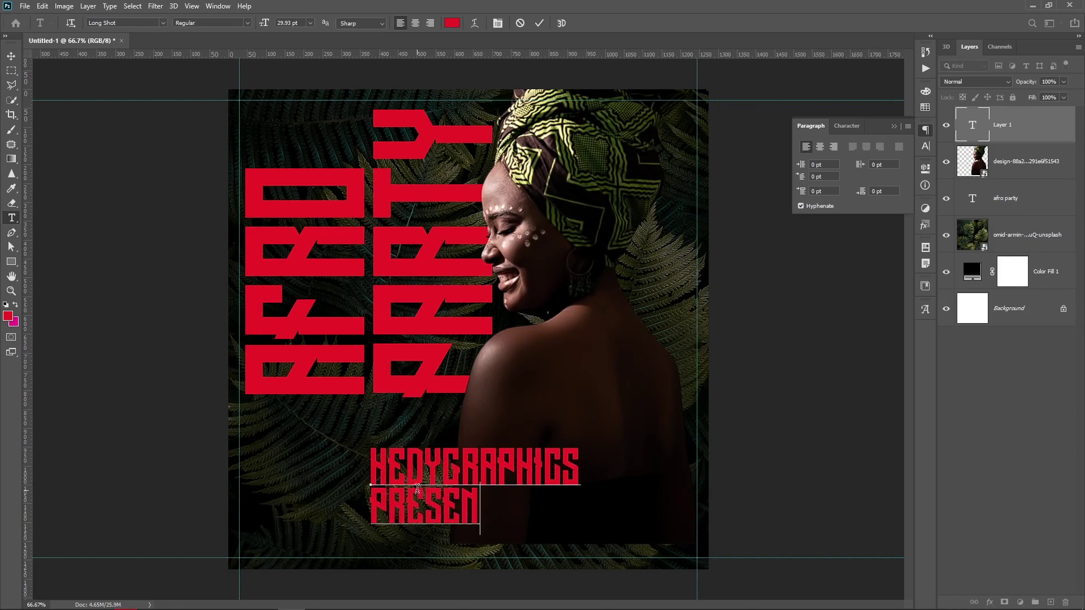
text(TE)
text(S)
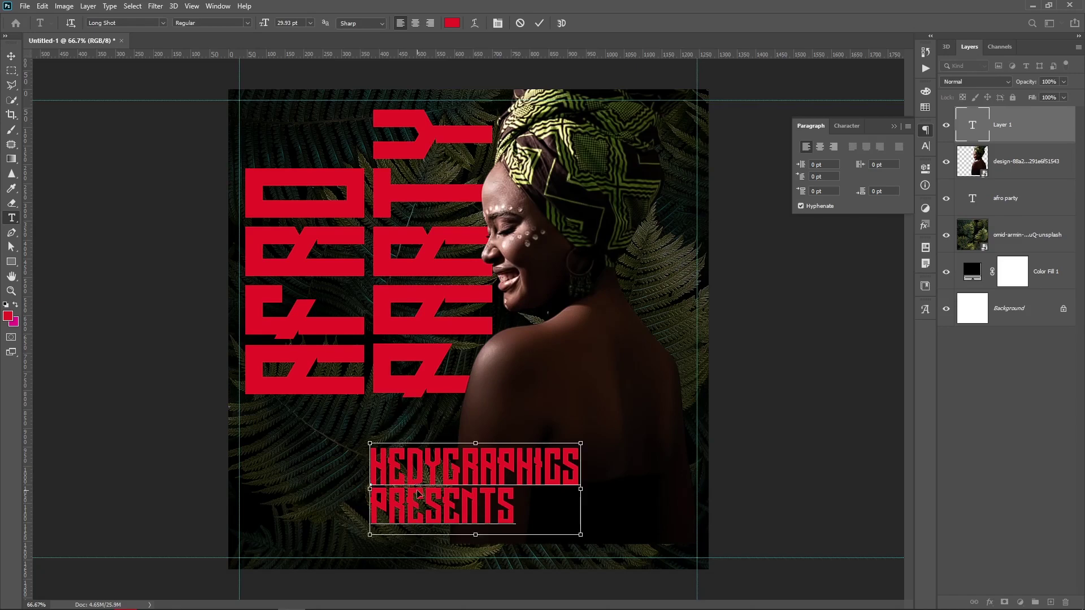
key(ctrl+Return)
Set the text font to Montserrat Regular and shrink it to a small label
click(850, 126)
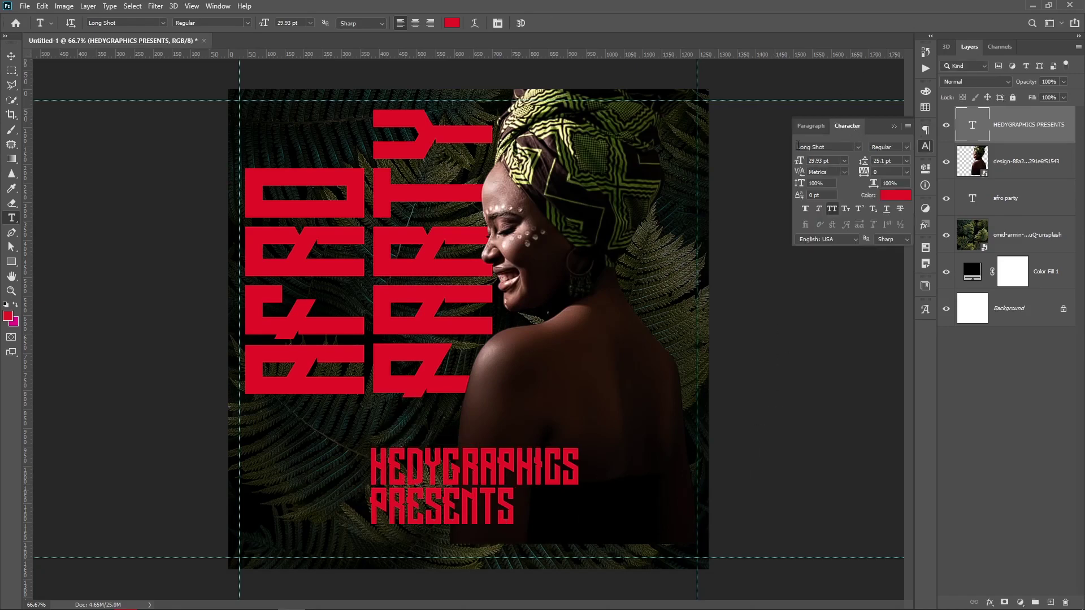
click(833, 146)
text(M)
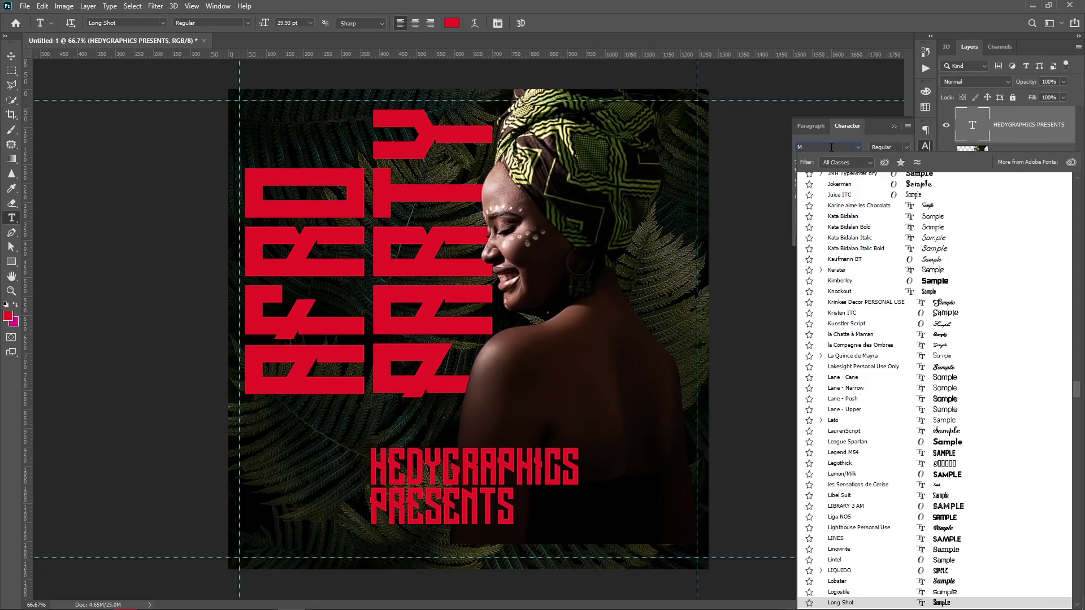
text(ONT)
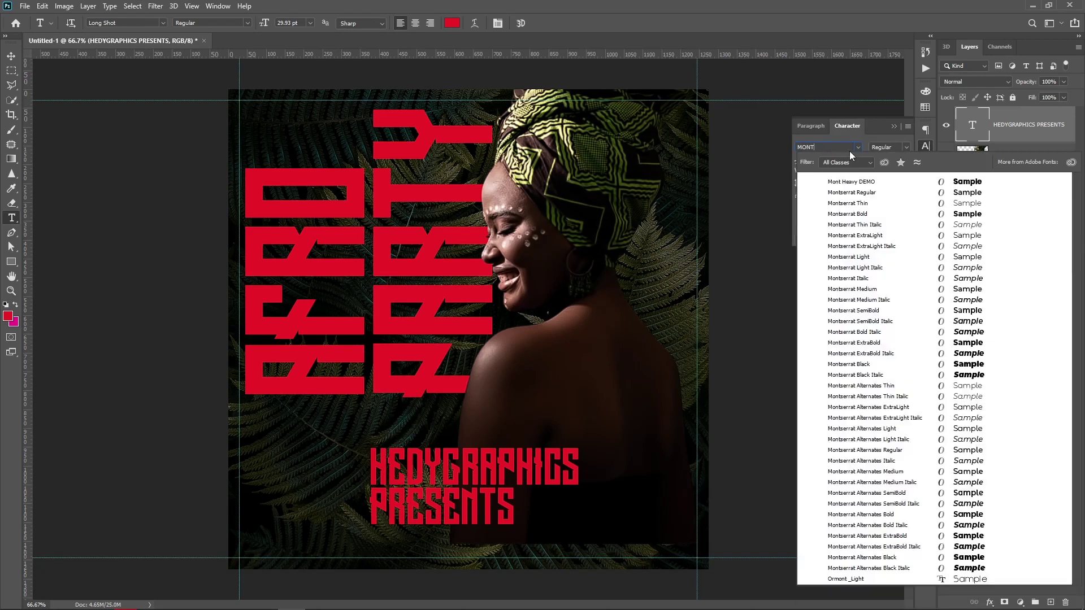
click(854, 195)
key(v)
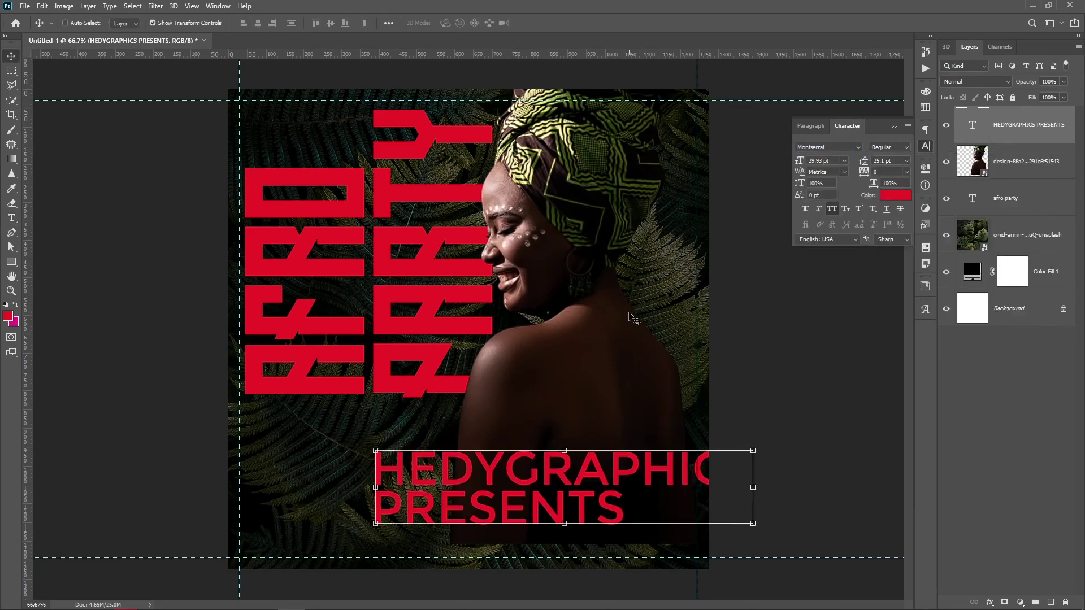
mouse_move(753, 523)
mouse_down()
mouse_move(757, 532)
mouse_move(452, 459)
mouse_up()
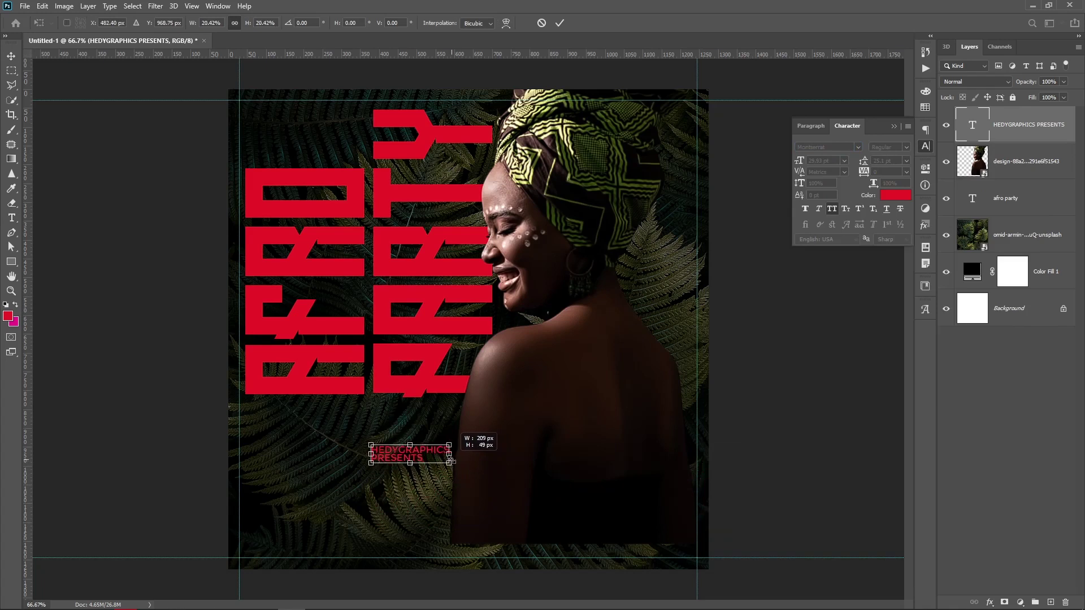
key(Return)
Separate HEDY and GRAPHICS with a space and set tracking to 200
key(t)
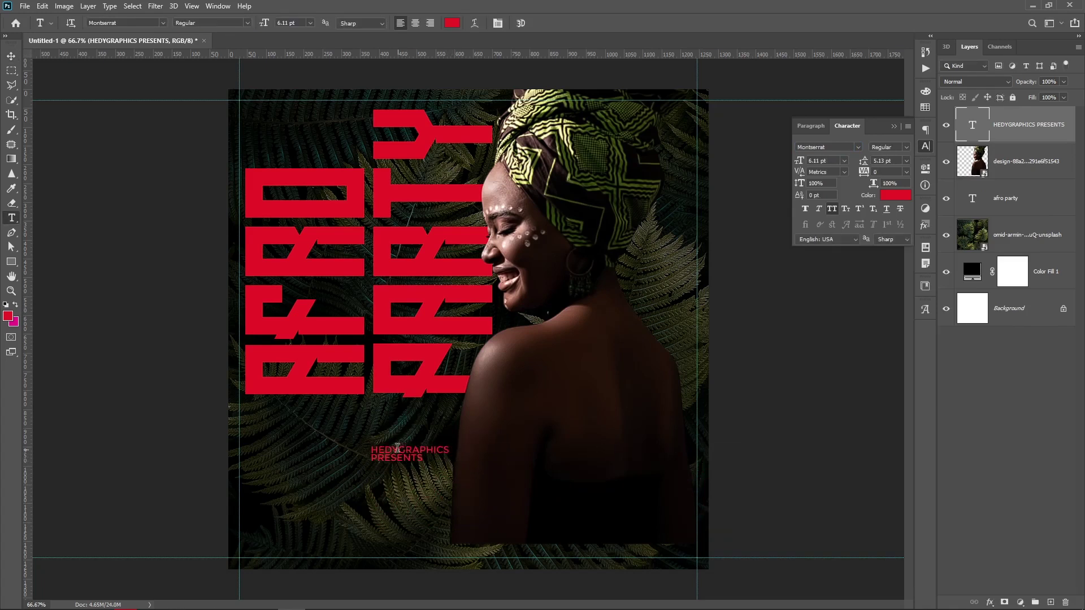
click(397, 448)
key(ctrl+Return)
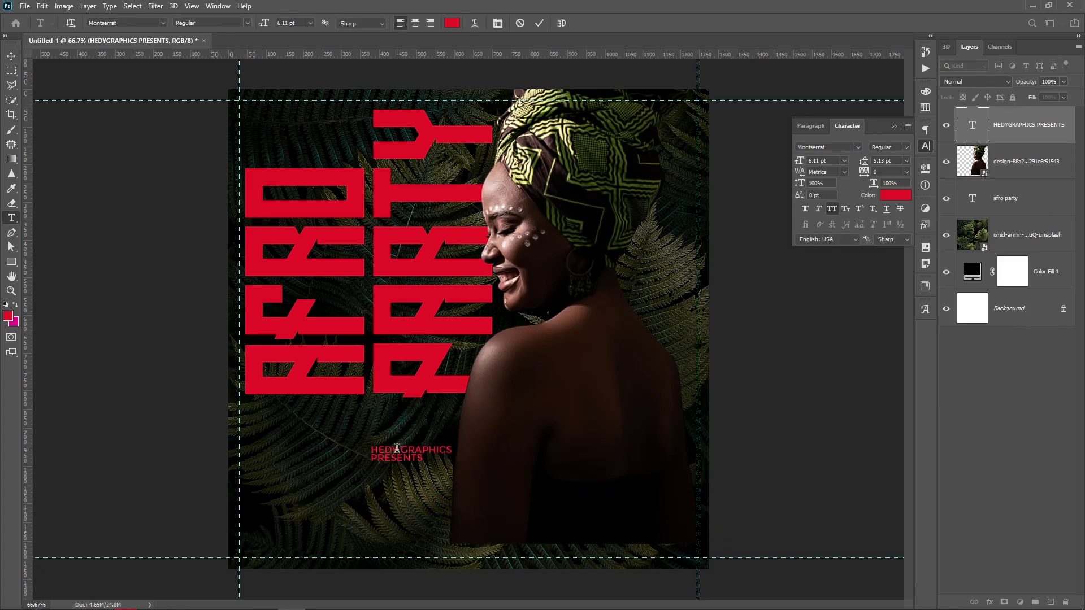
click(906, 172)
click(894, 302)
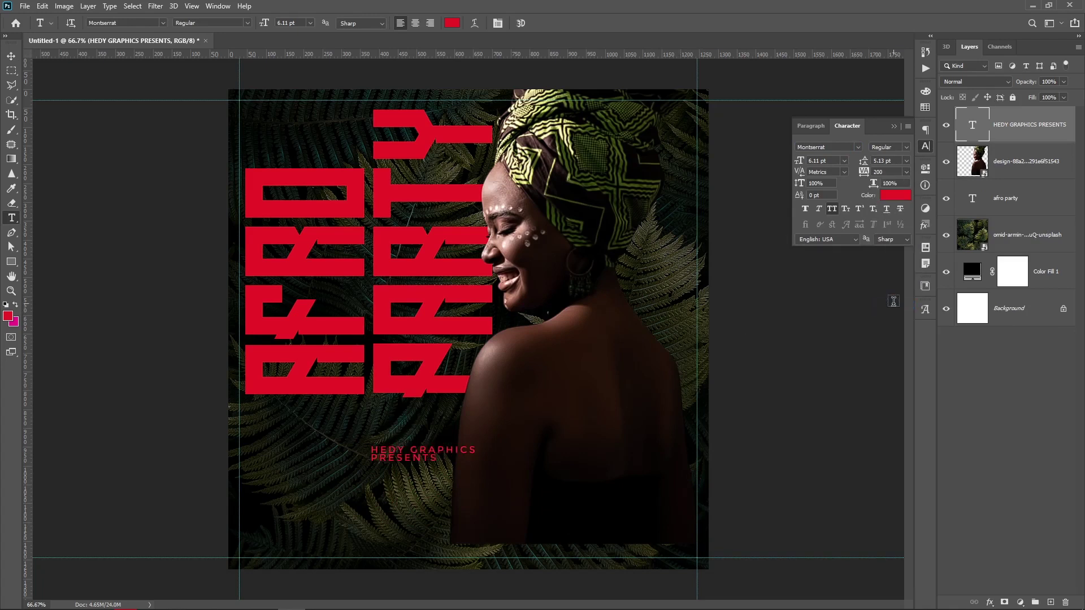
Move HEDY GRAPHICS PRESENTS to the flyer's top-left corner and enlarge it slightly
key(v)
drag(446, 459, 322, 123)
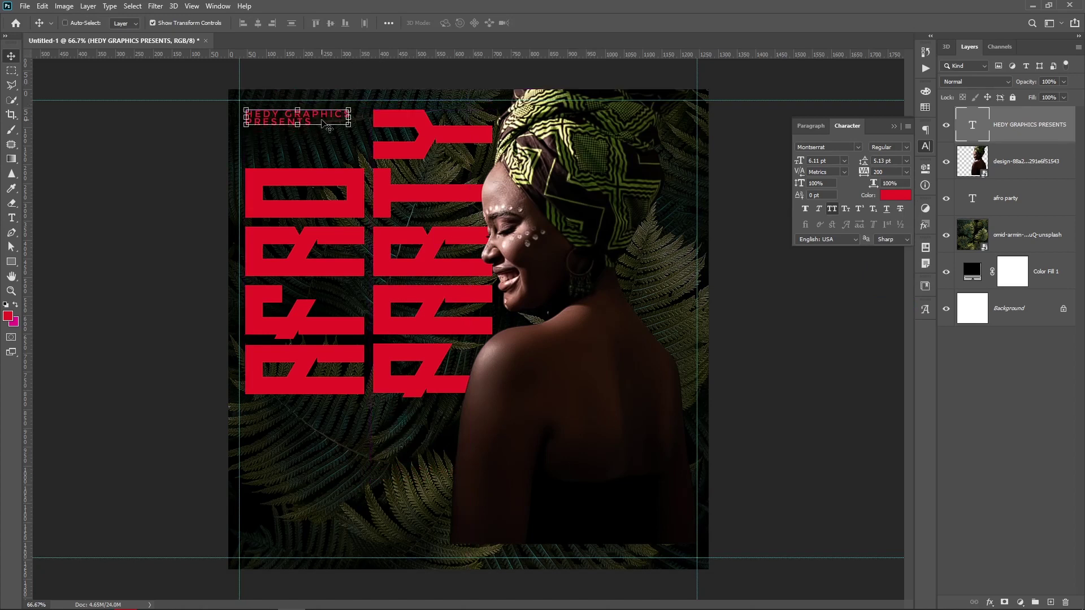
key(ctrl+t)
drag(352, 127, 362, 129)
key(Return)
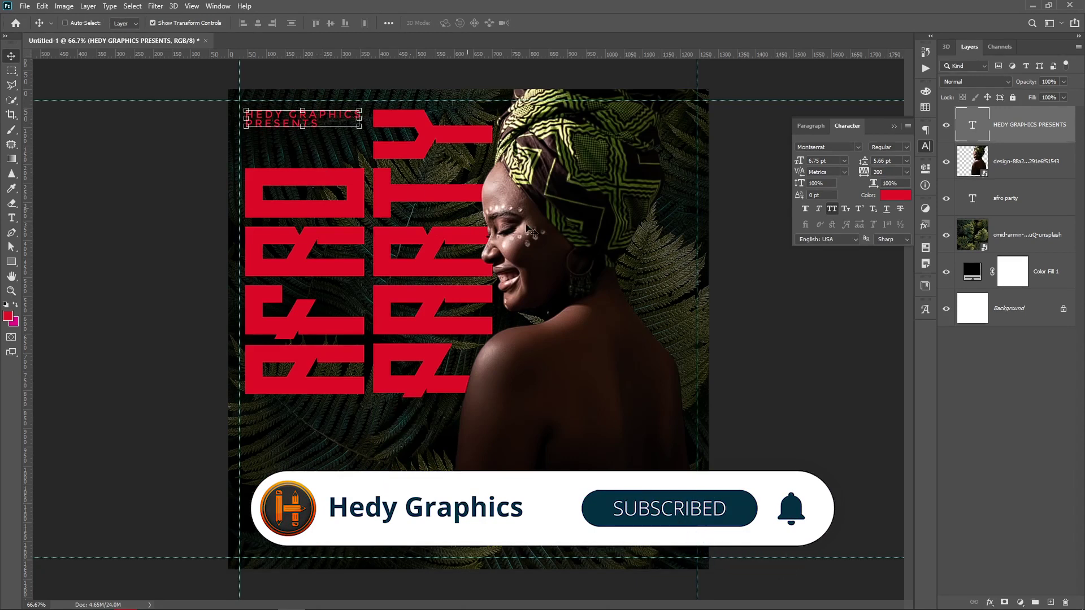
click(1016, 392)
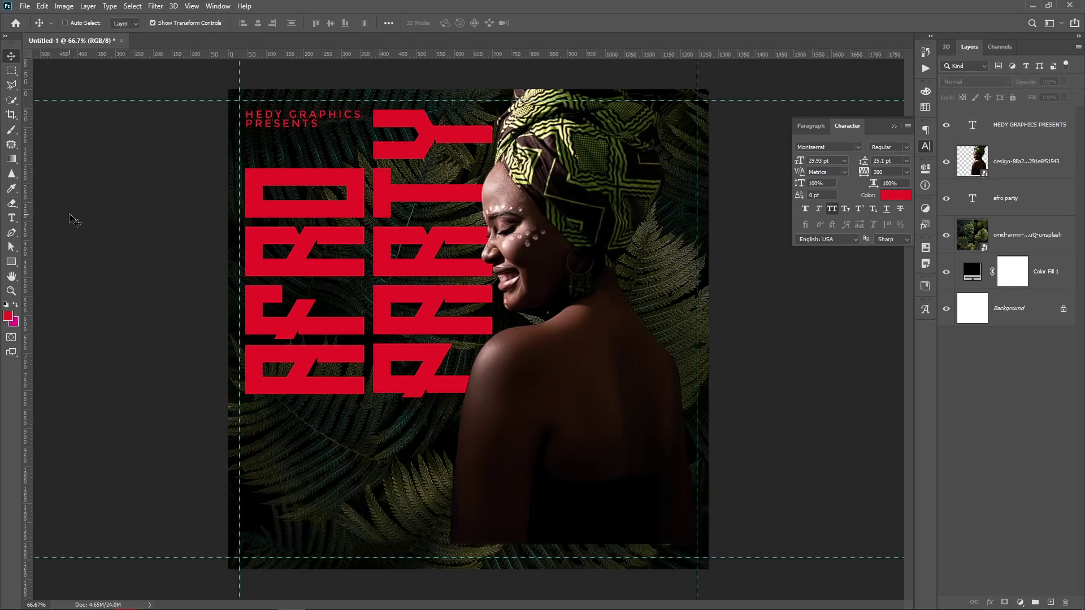
key(ctrl+plus)
key(ctrl+plus)
key(ctrl+minus)
key(ctrl+minus)
Change the AFRO PARTY text colour in the Color Picker to a muted olive green
click(1025, 200)
click(895, 195)
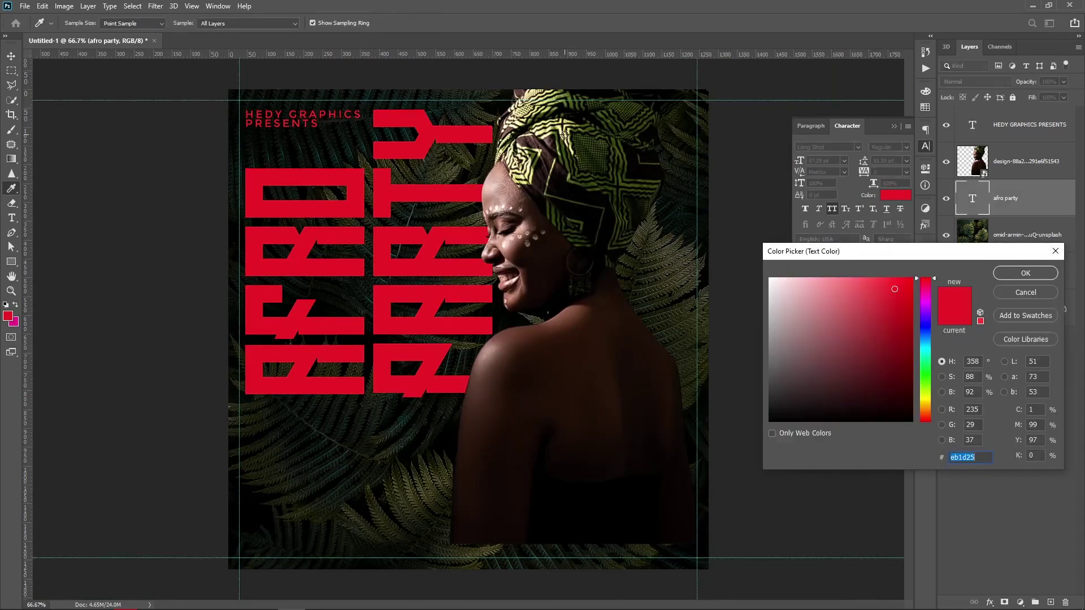
click(565, 134)
click(566, 142)
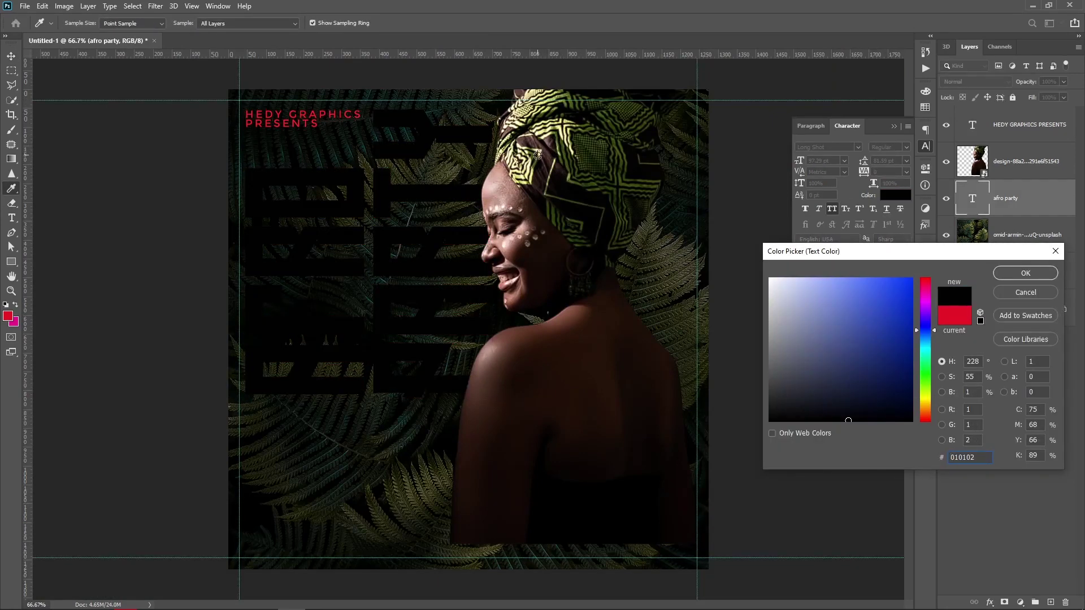
click(540, 162)
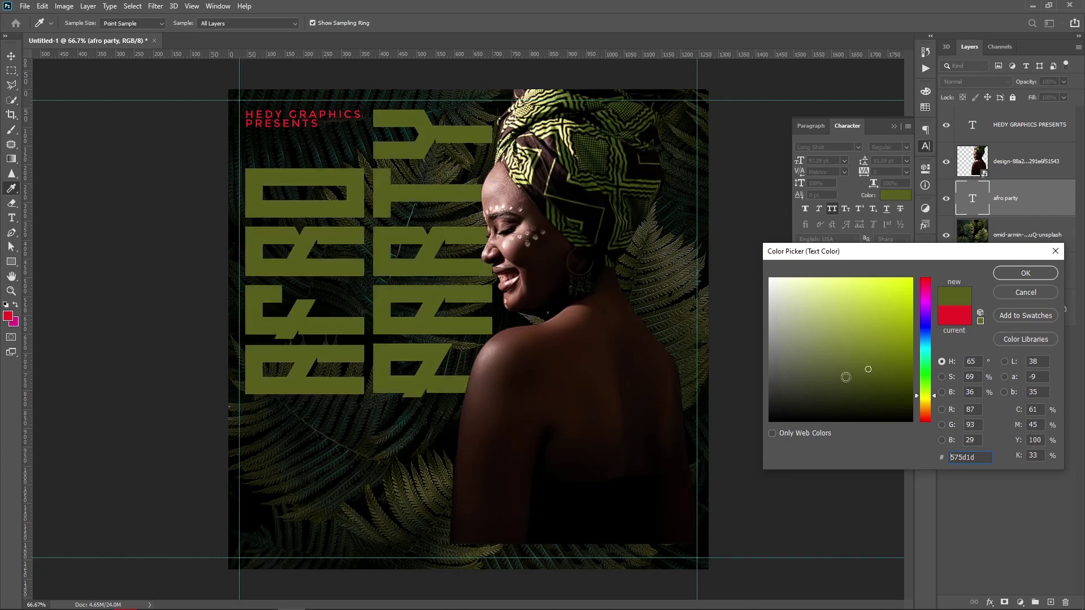
drag(888, 365, 909, 350)
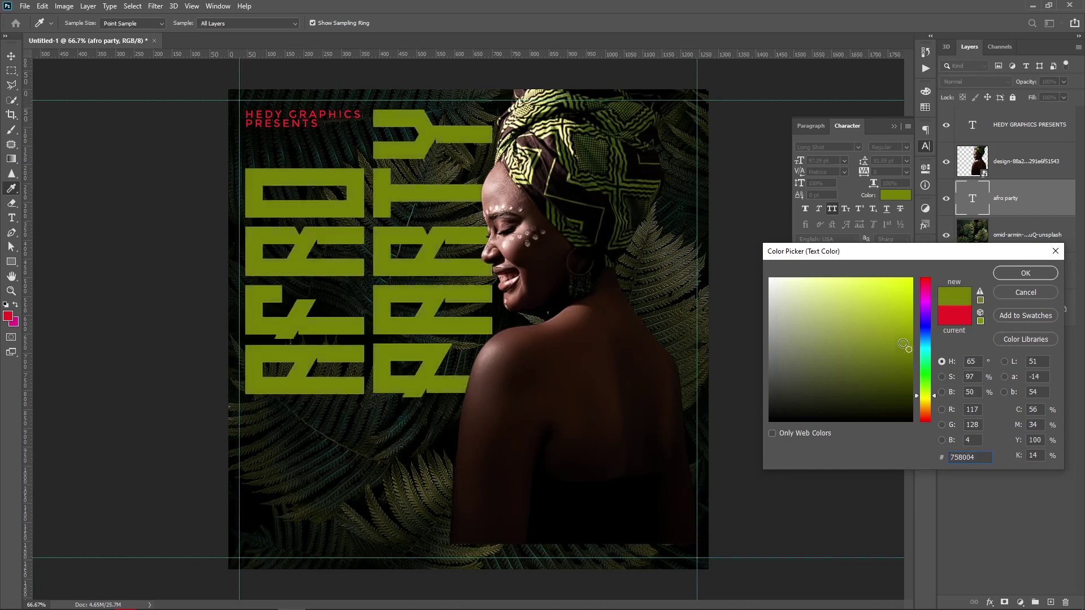
drag(904, 346, 880, 350)
click(1026, 274)
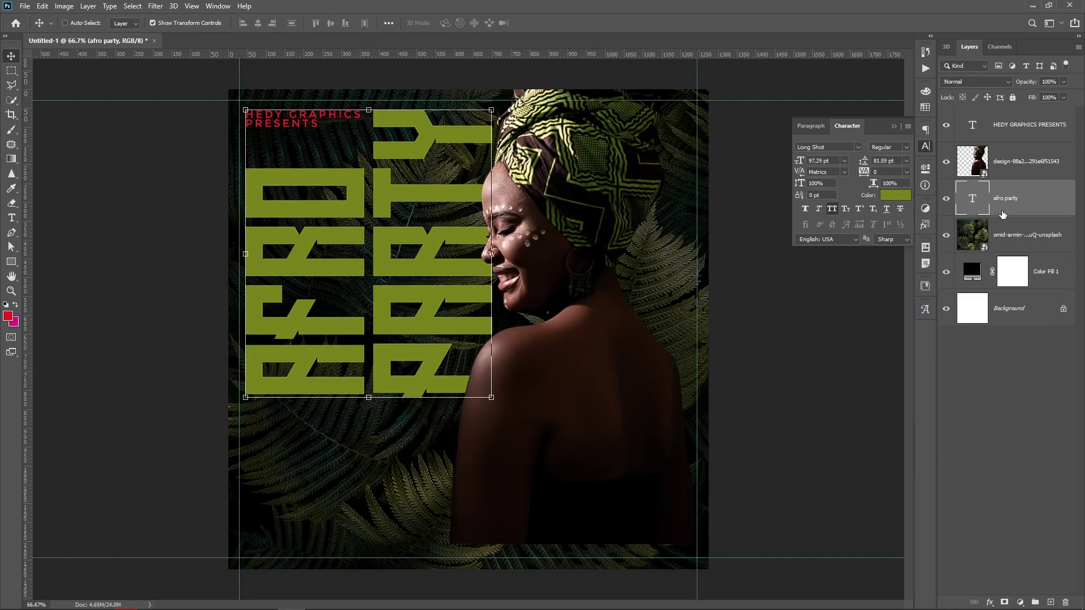
click(1026, 129)
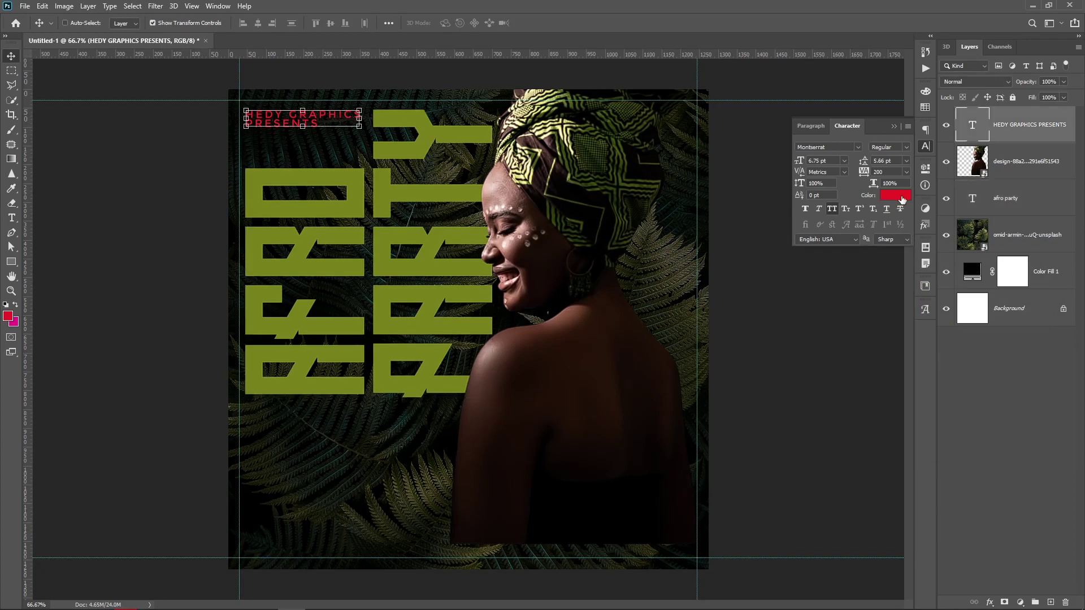
Recolour HEDY GRAPHICS PRESENTS with the olive green sampled from the AFRO PARTY title
click(896, 195)
click(403, 195)
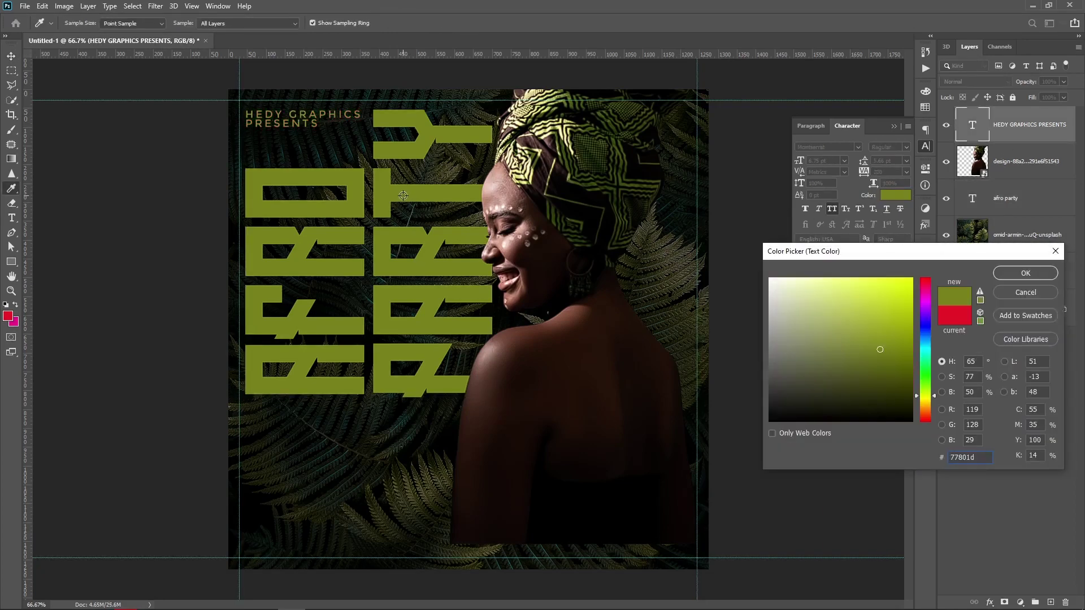
key(Return)
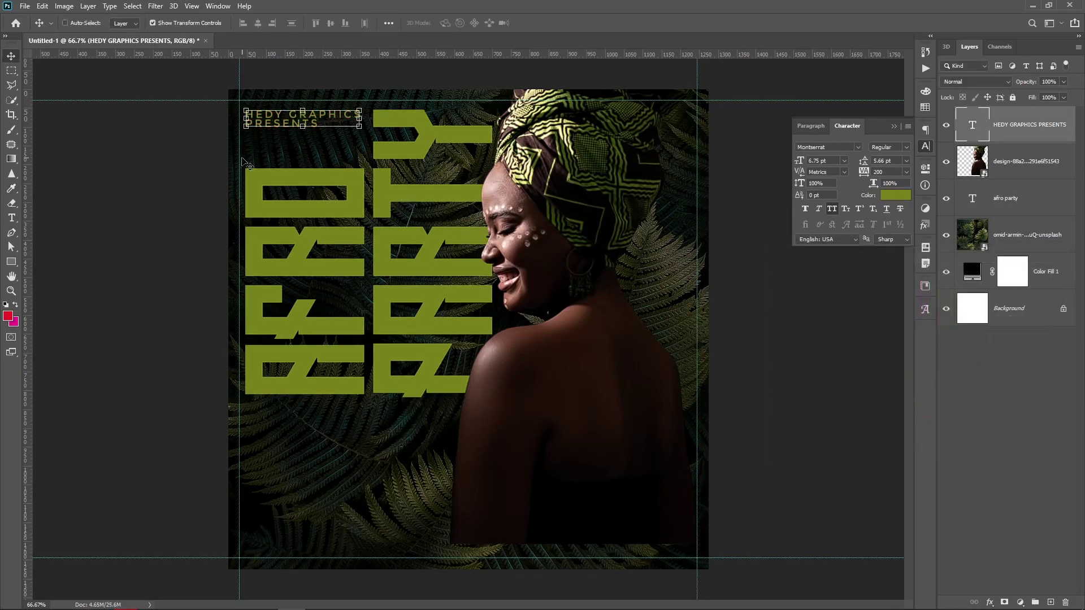
click(981, 366)
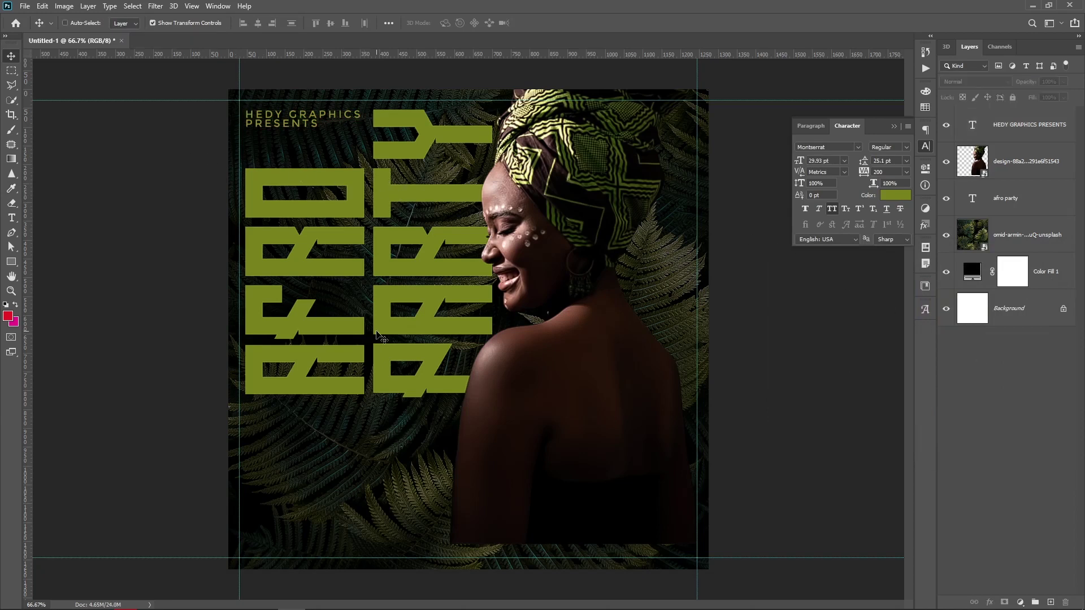
Scale the HEDY GRAPHICS PRESENTS text down to about three quarters size
ctrl+click(352, 123)
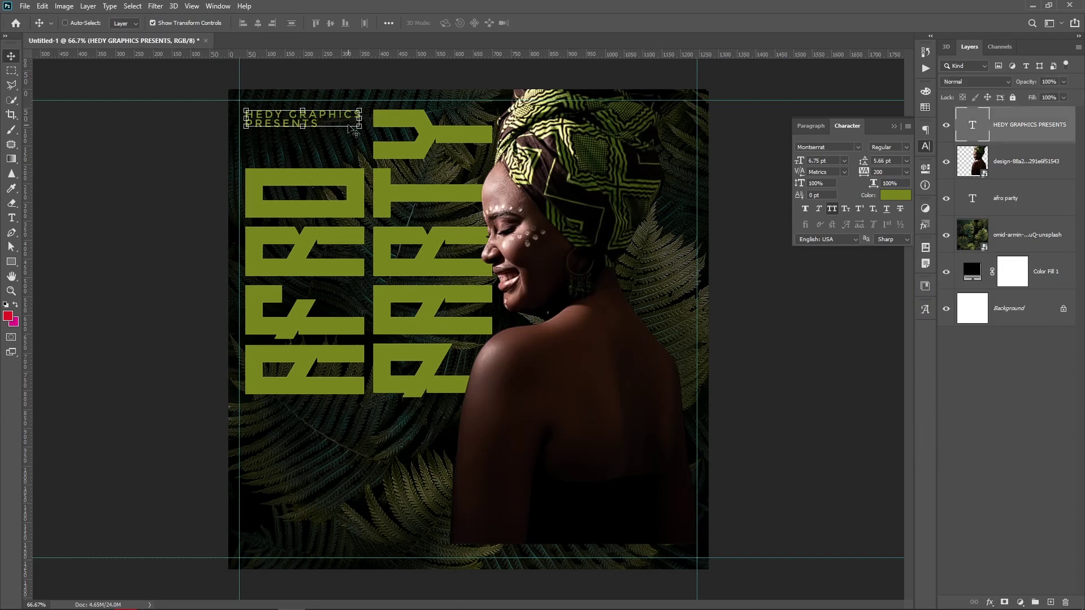
key(ctrl+t)
drag(363, 130, 332, 124)
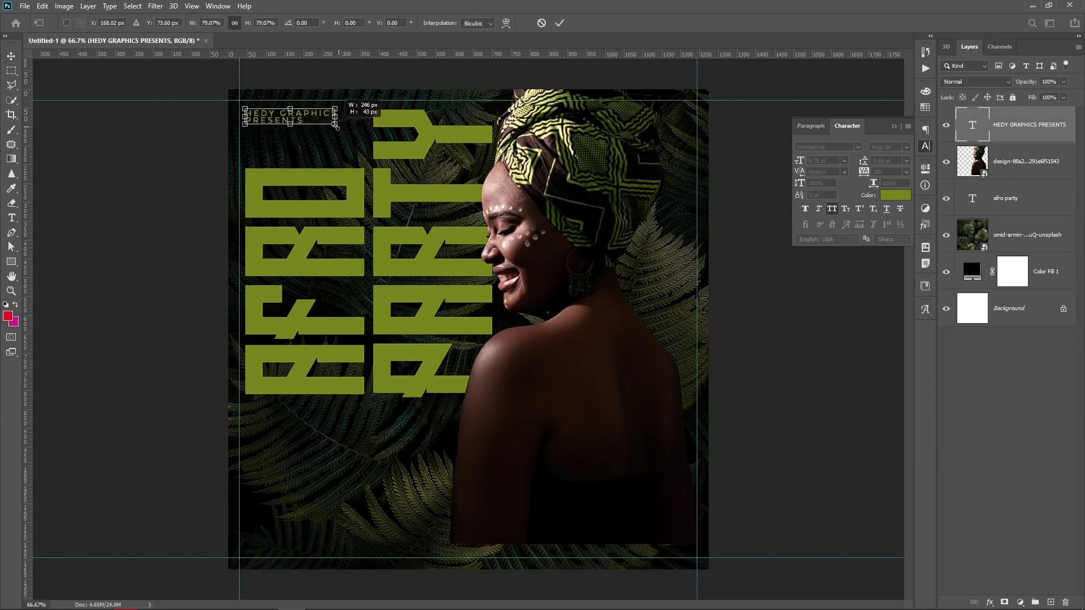
key(Return)
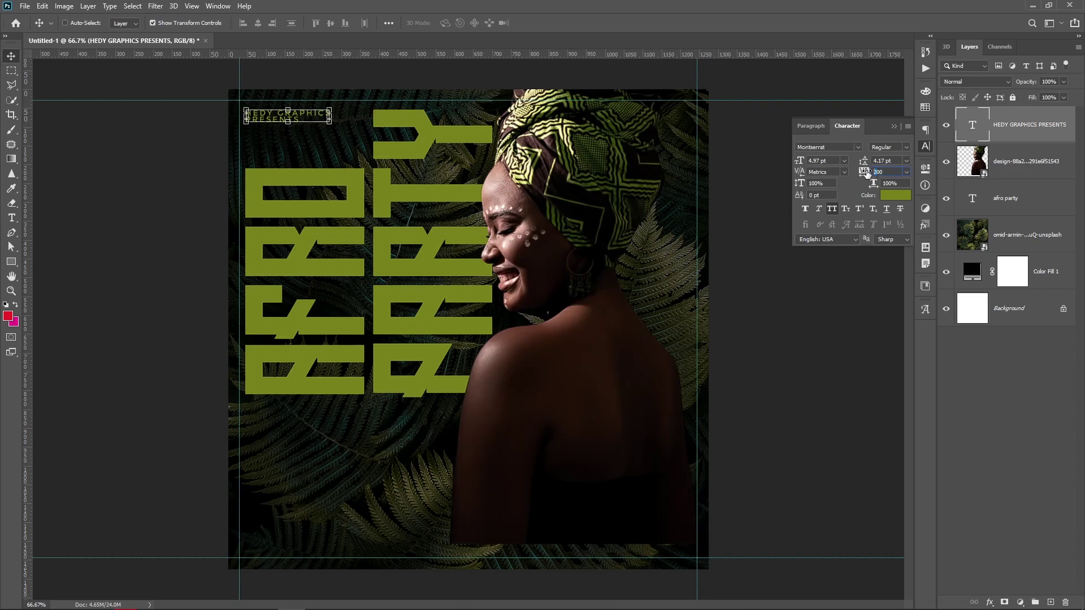
Give HEDY GRAPHICS PRESENTS tracking of 500 and leading of 6 pt
text(500)
key(Return)
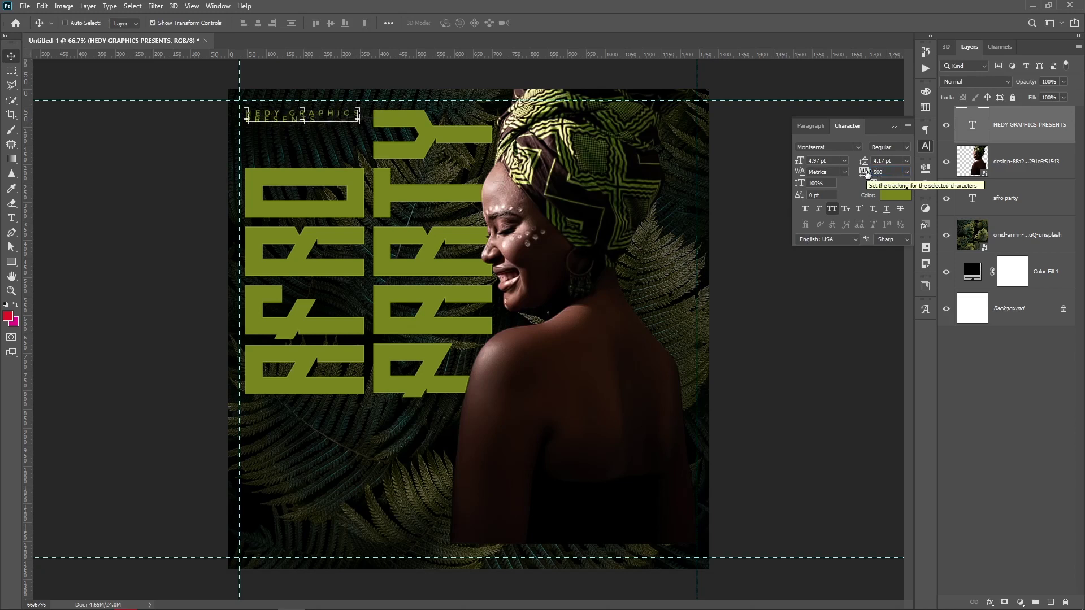
click(863, 161)
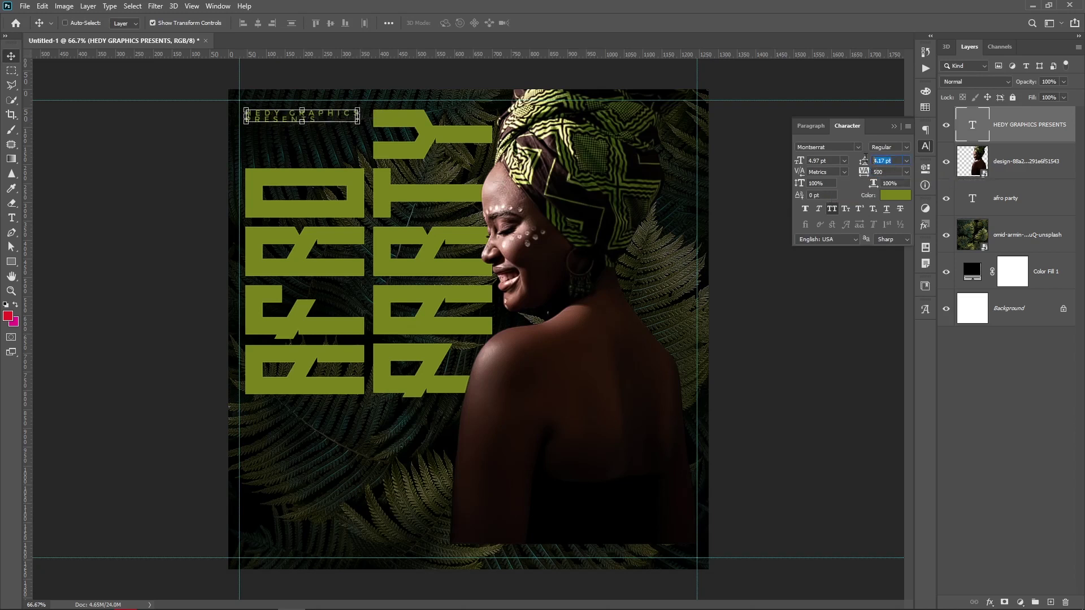
text(6)
key(Return)
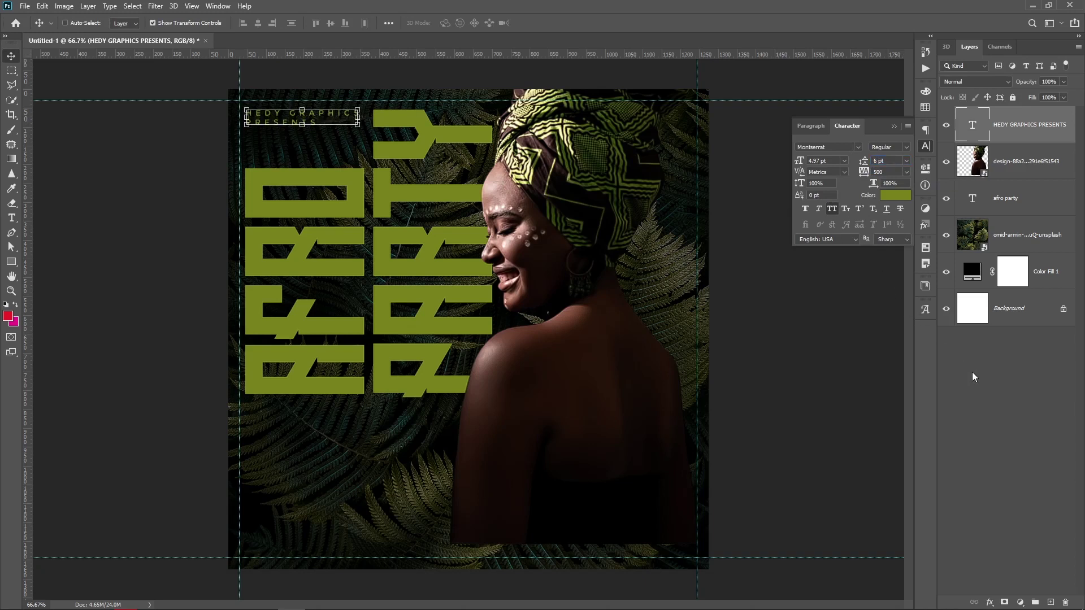
click(1000, 431)
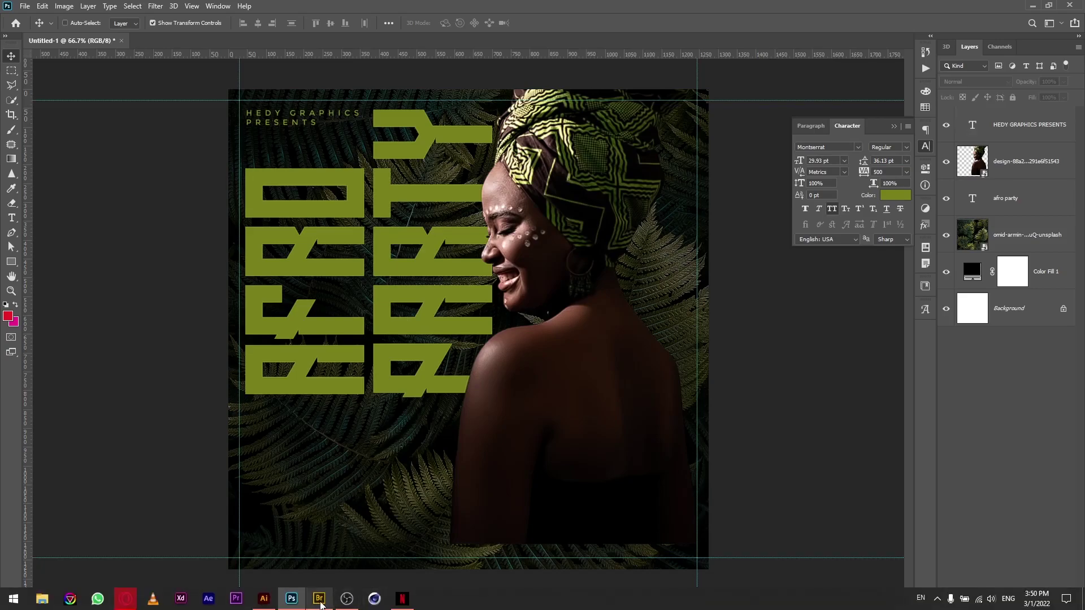
In Adobe Bridge, pick the FW_Papier_03 torn paper image and drag it toward Photoshop
click(319, 600)
click(617, 151)
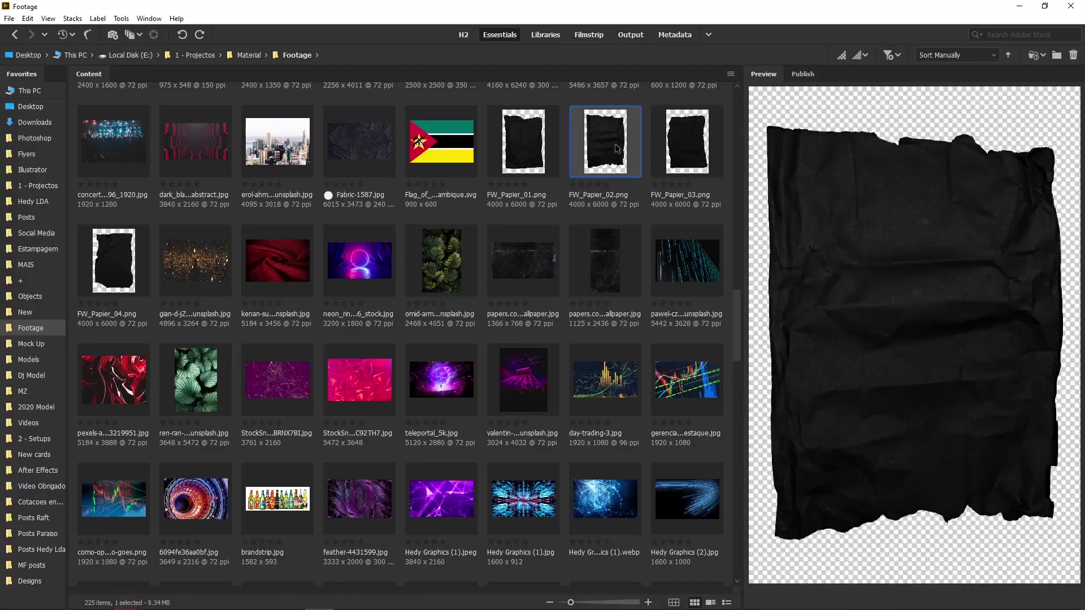
click(691, 153)
drag(691, 153, 289, 603)
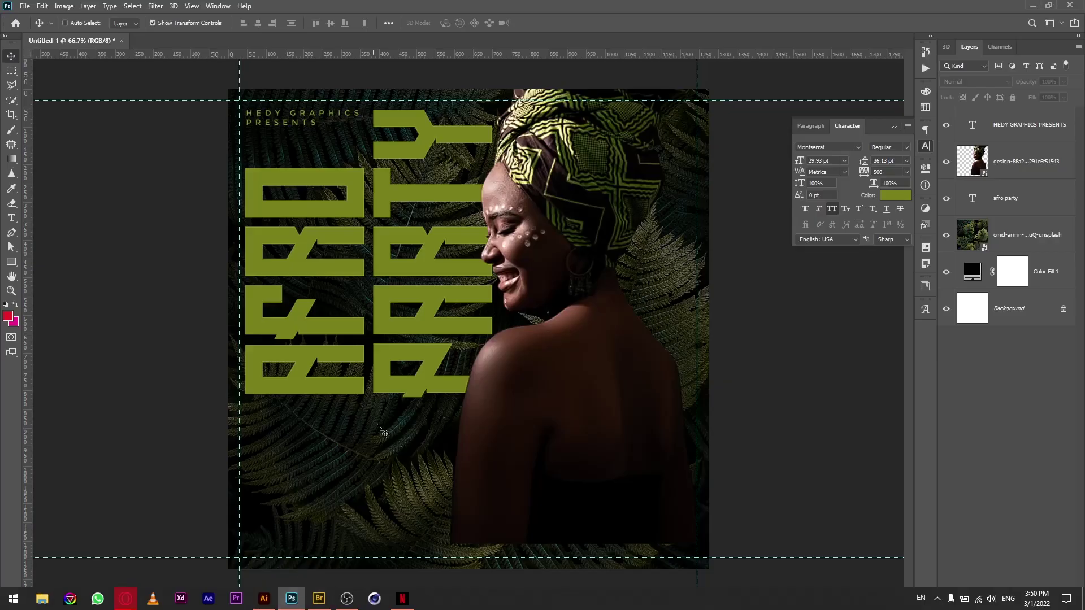
Place FW_Papier_03, rotate it about -97°, scale it across the flyer width and nudge it into place at the bottom
drag(288, 602, 375, 424)
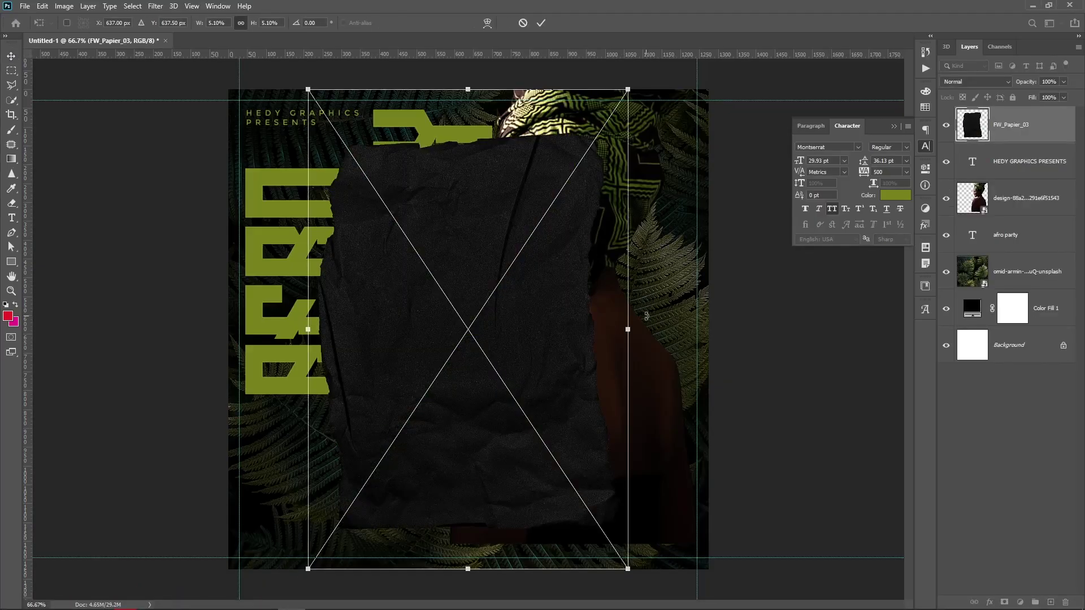
drag(647, 316, 476, 257)
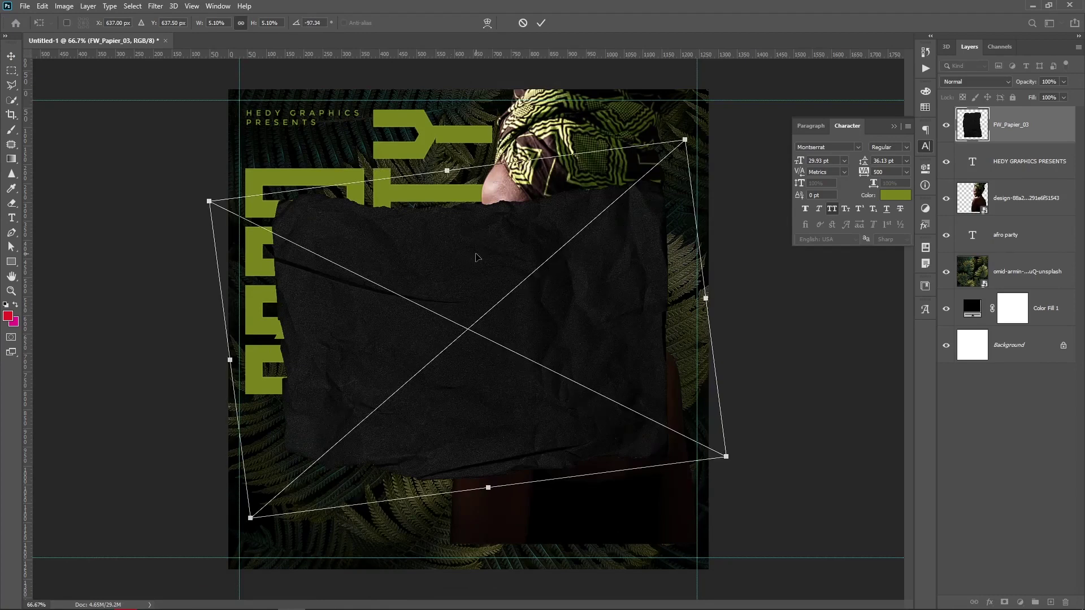
drag(490, 255, 487, 512)
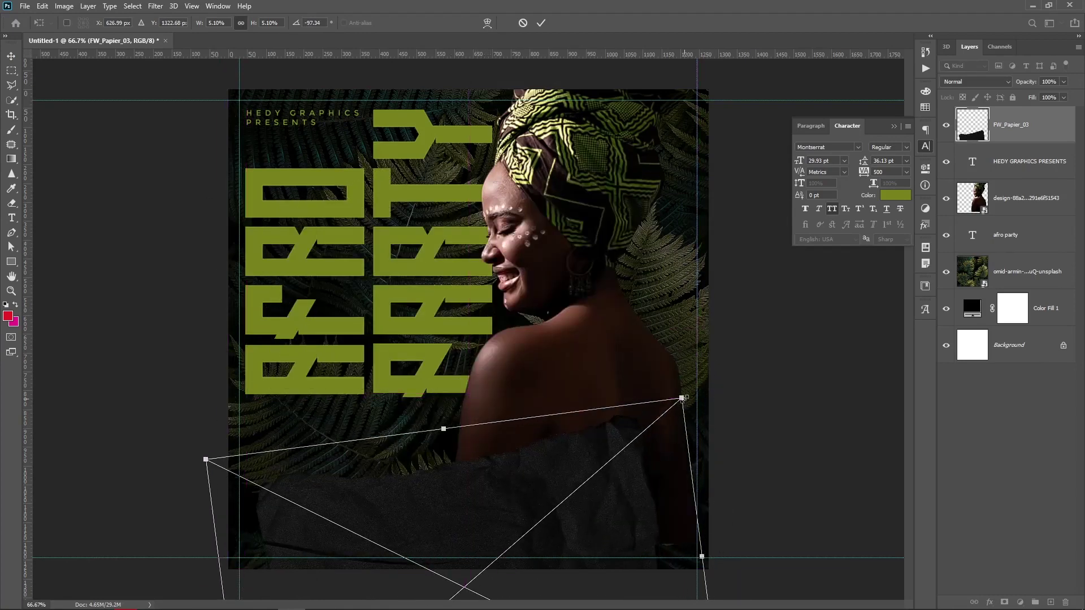
mouse_move(683, 398)
mouse_down()
mouse_move(785, 312)
mouse_move(823, 329)
mouse_up()
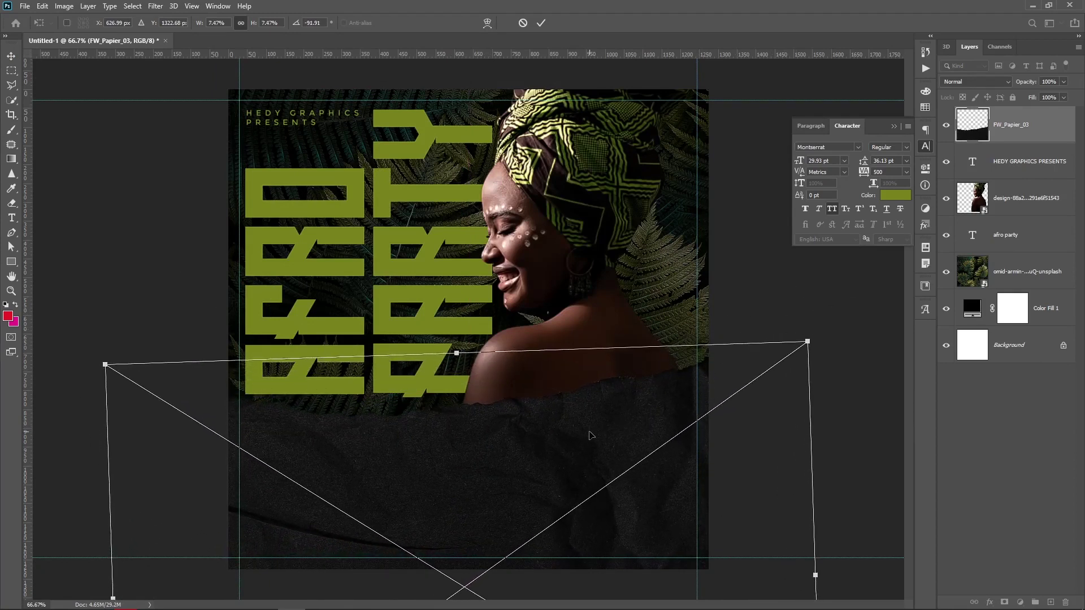
drag(590, 435, 595, 442)
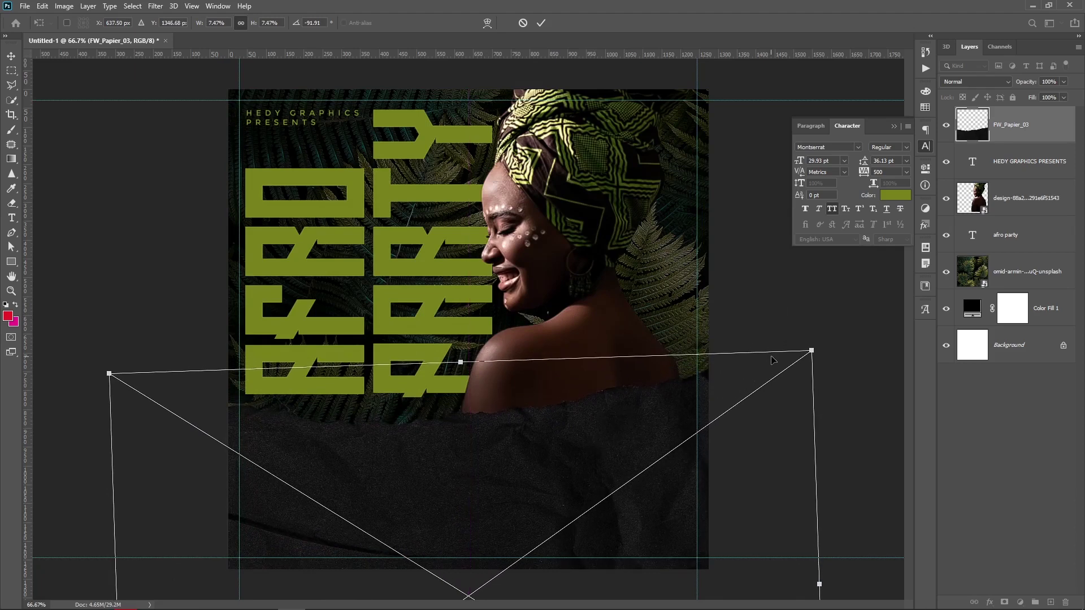
drag(811, 350, 799, 350)
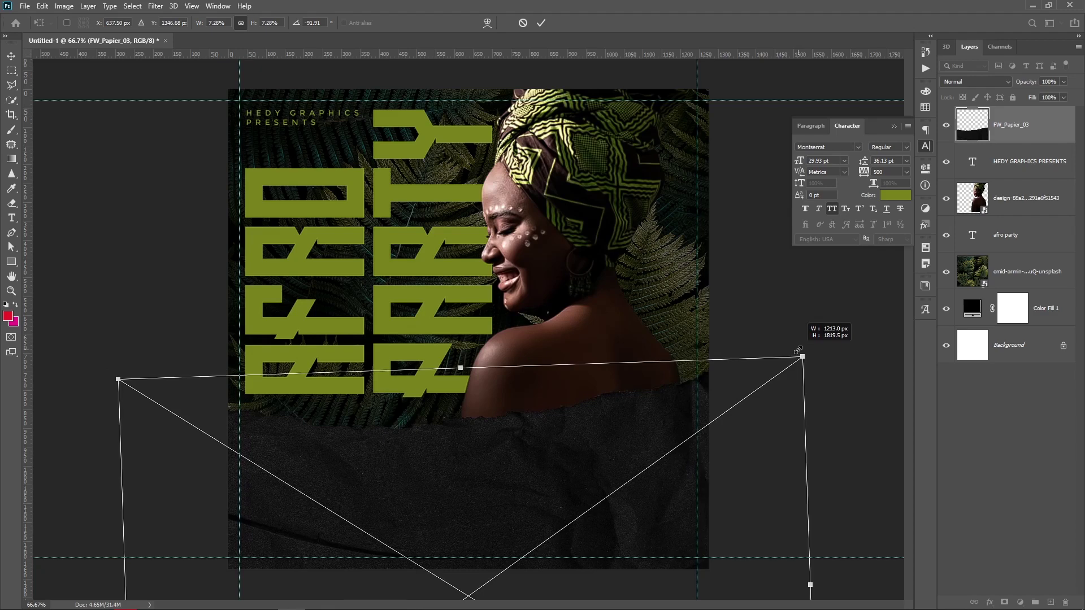
key(Return)
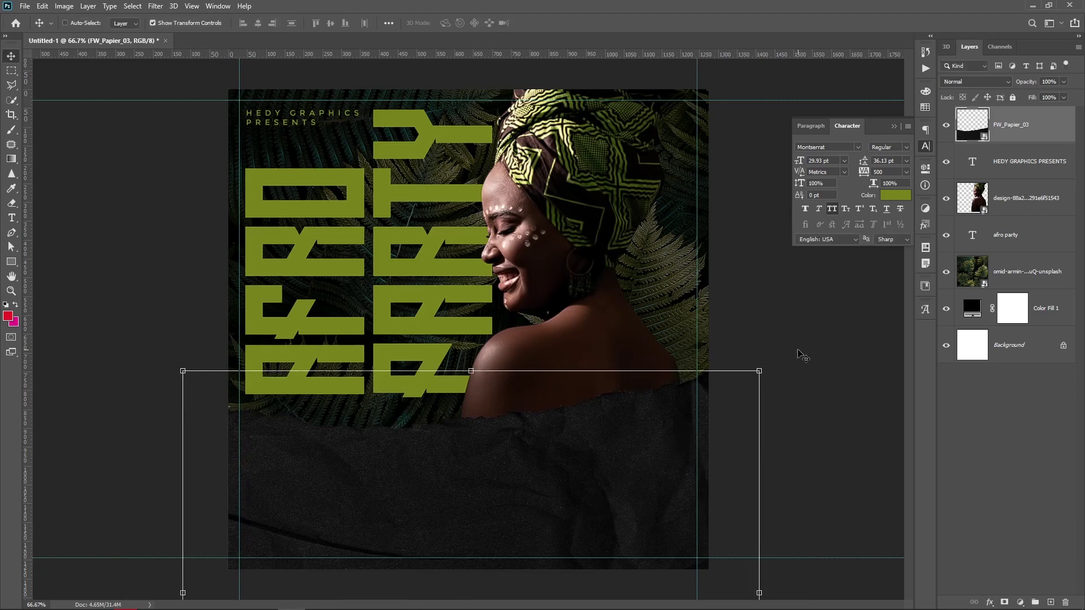
key(Up)
key(Up)
key(Up)
key(Up)
key(Up)
key(Up)
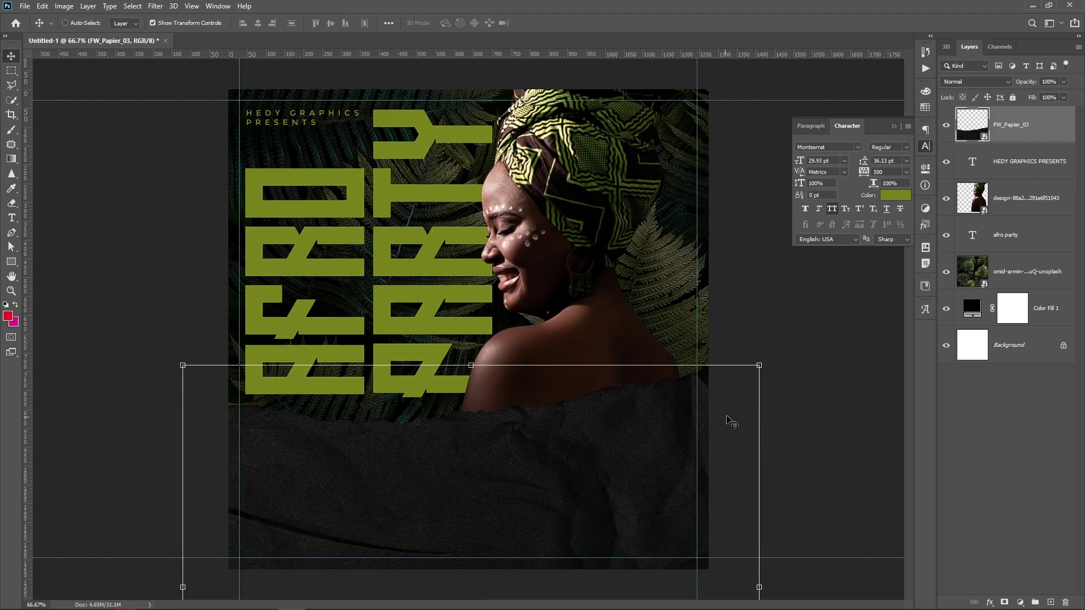
click(989, 395)
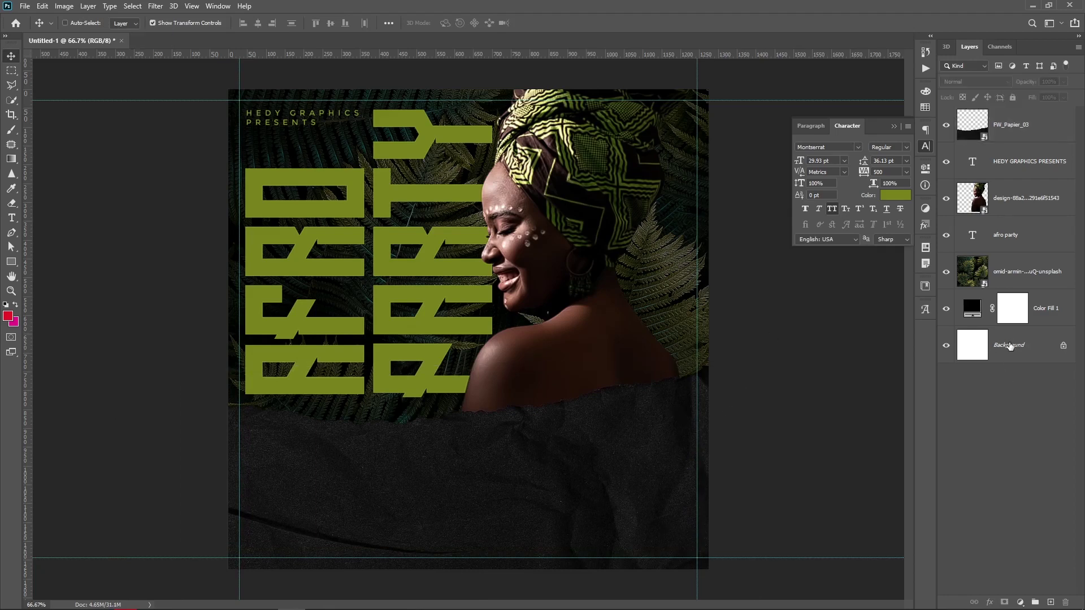
Move the torn paper layer slightly lower on the flyer
click(1015, 134)
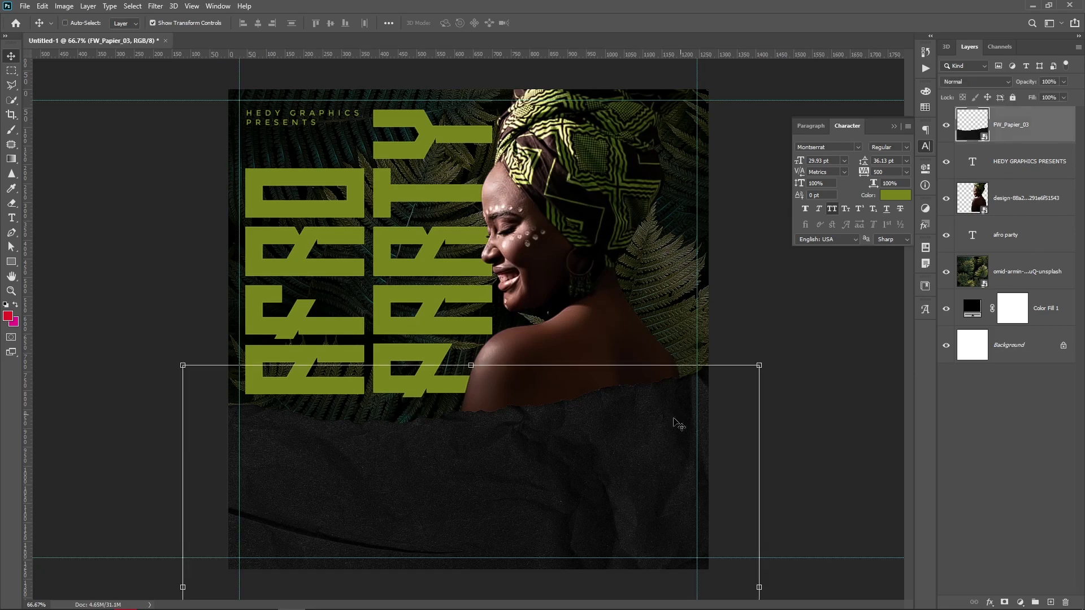
drag(673, 424, 672, 441)
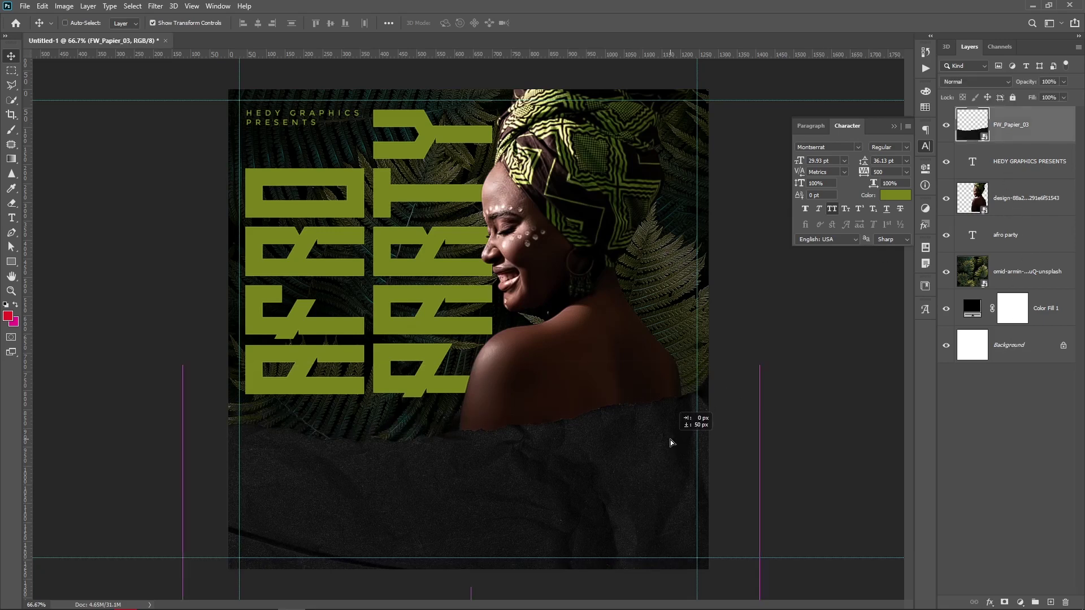
click(971, 421)
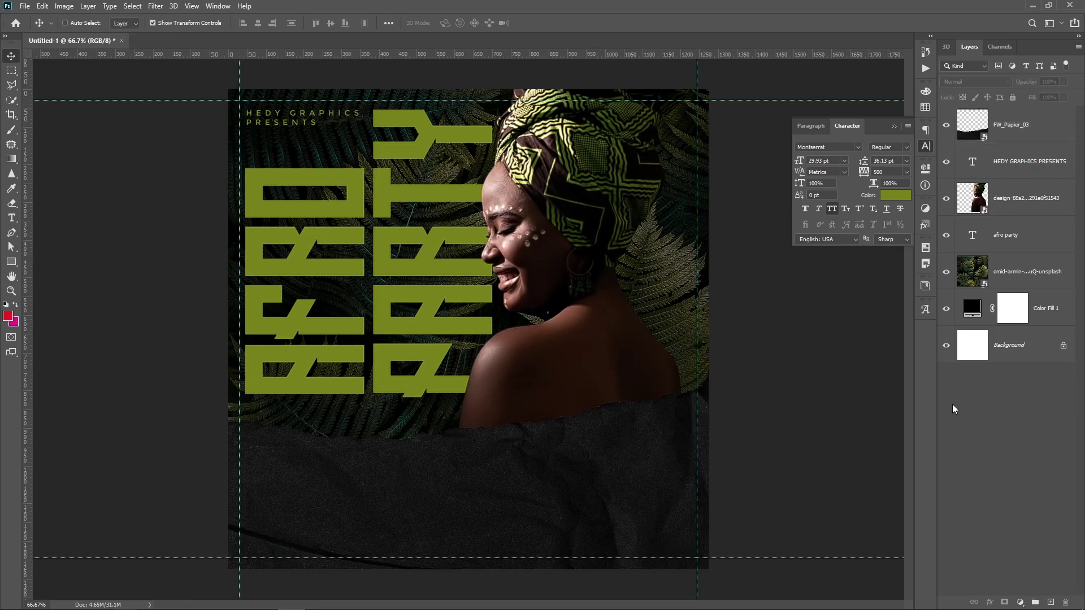
Drag HEDY GRAPHICS PRESENTS down toward the AFRO PARTY title and nudge it up two pixels
click(1030, 162)
drag(514, 175, 506, 202)
key(Up)
key(Up)
key(Up)
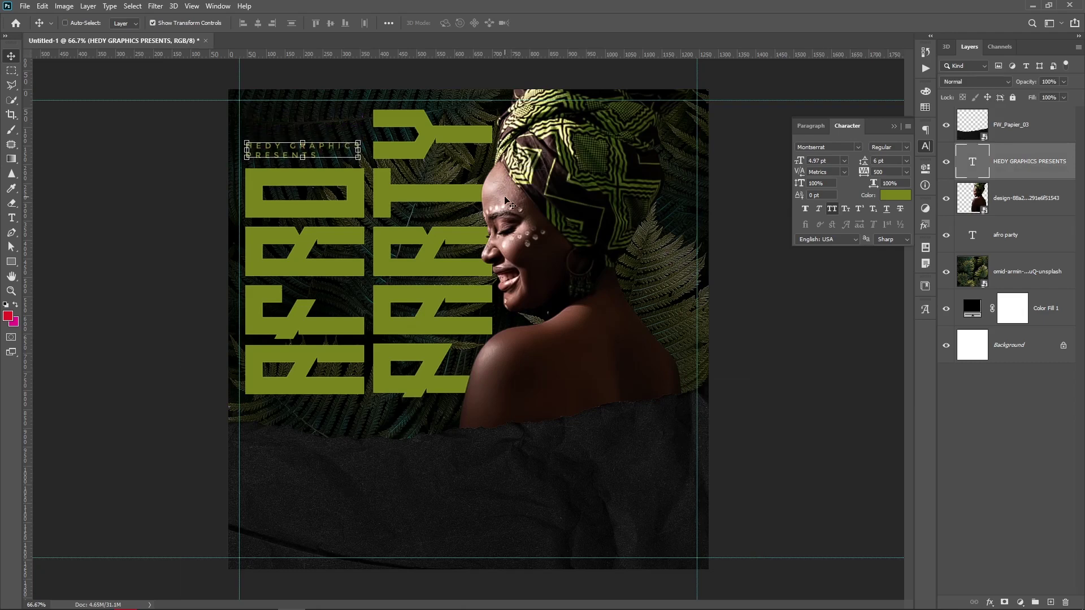
key(Up)
key(Up)
key(Up)
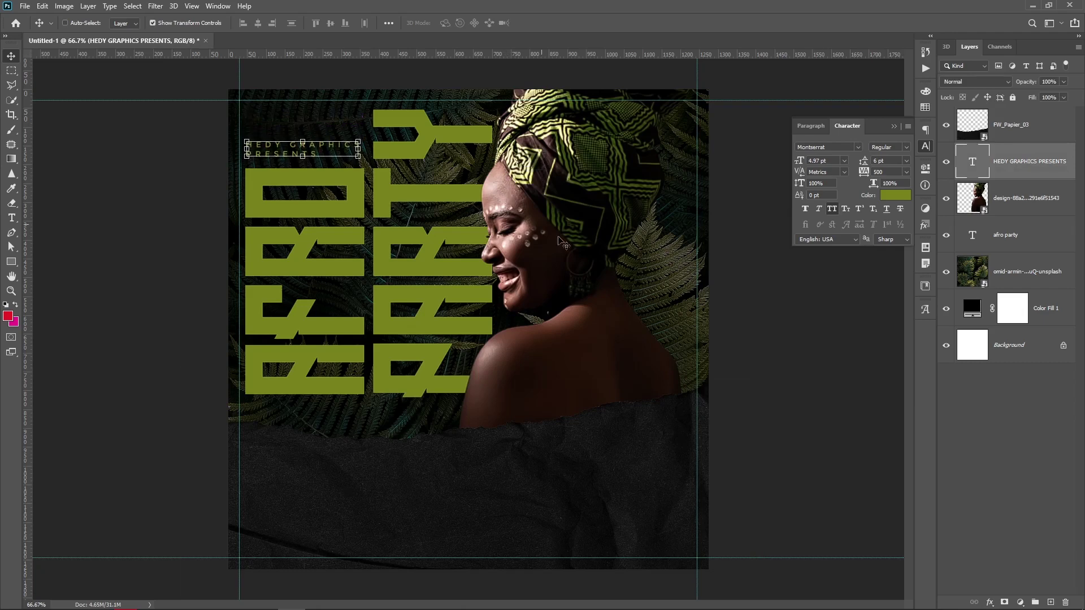
click(1035, 432)
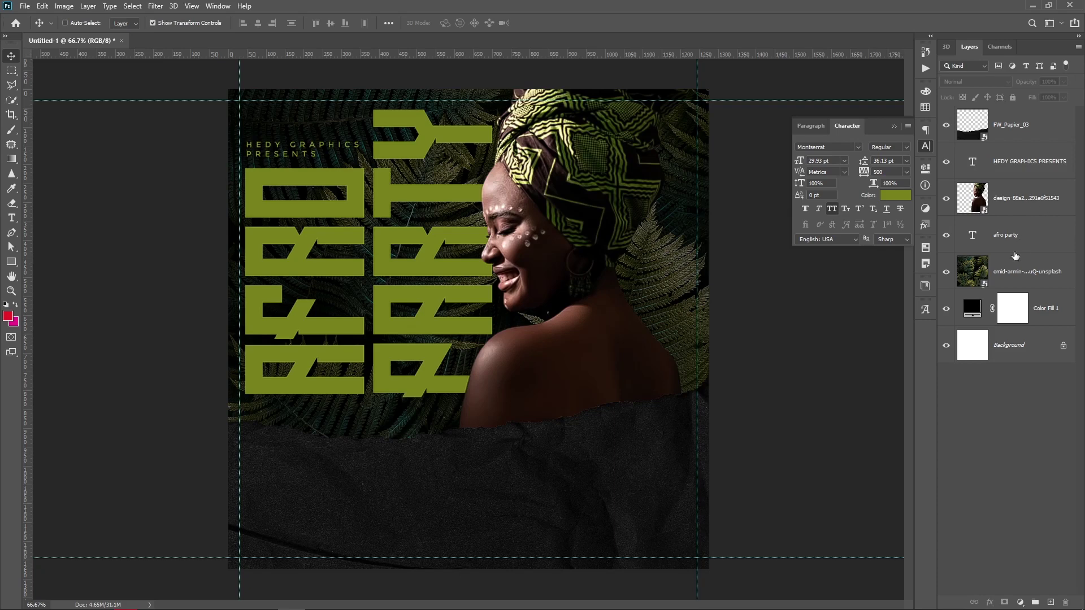
click(1013, 273)
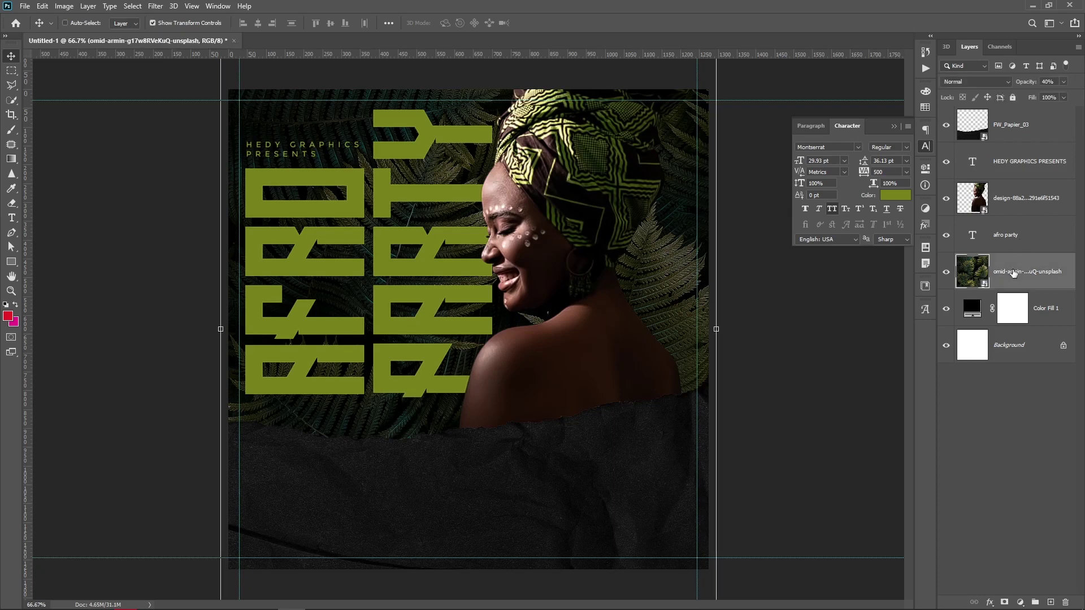
Duplicate the afro party text layer and add a default Stroke layer style to the copy
click(1013, 402)
click(1036, 243)
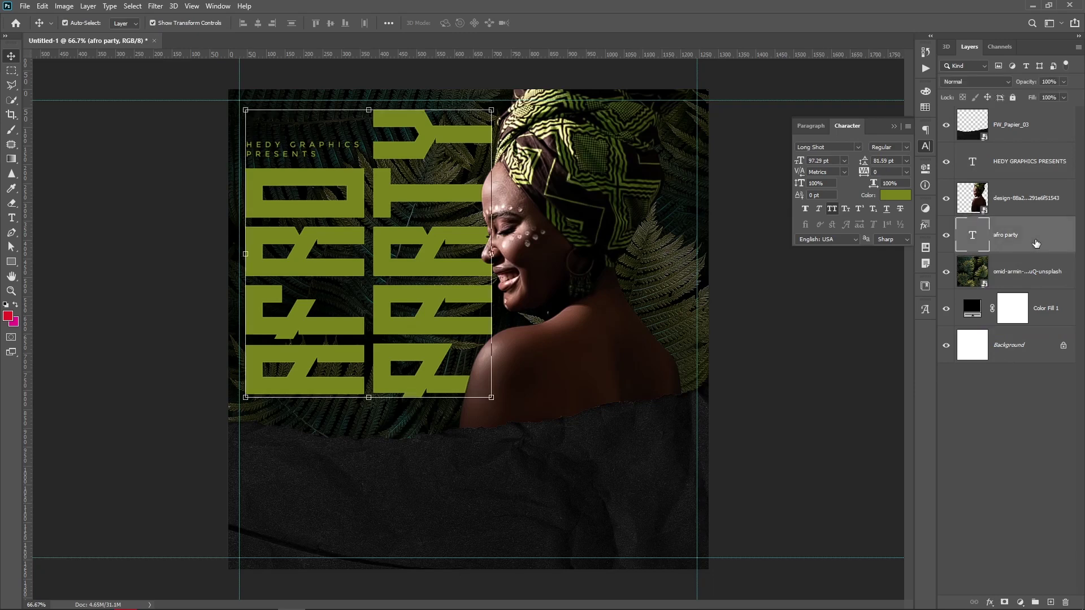
right_click(1036, 243)
click(972, 132)
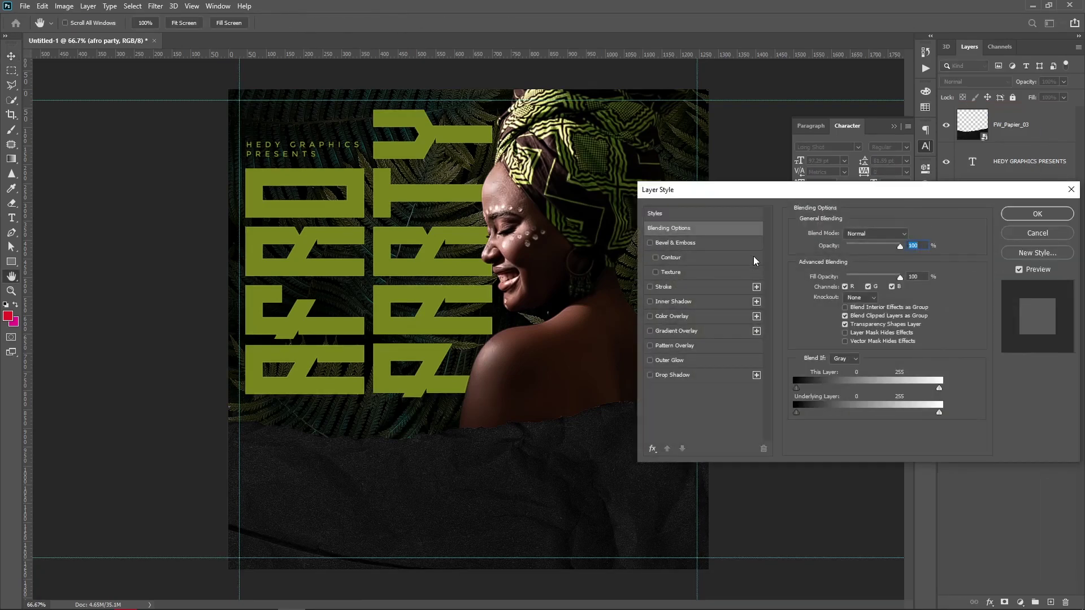
click(661, 287)
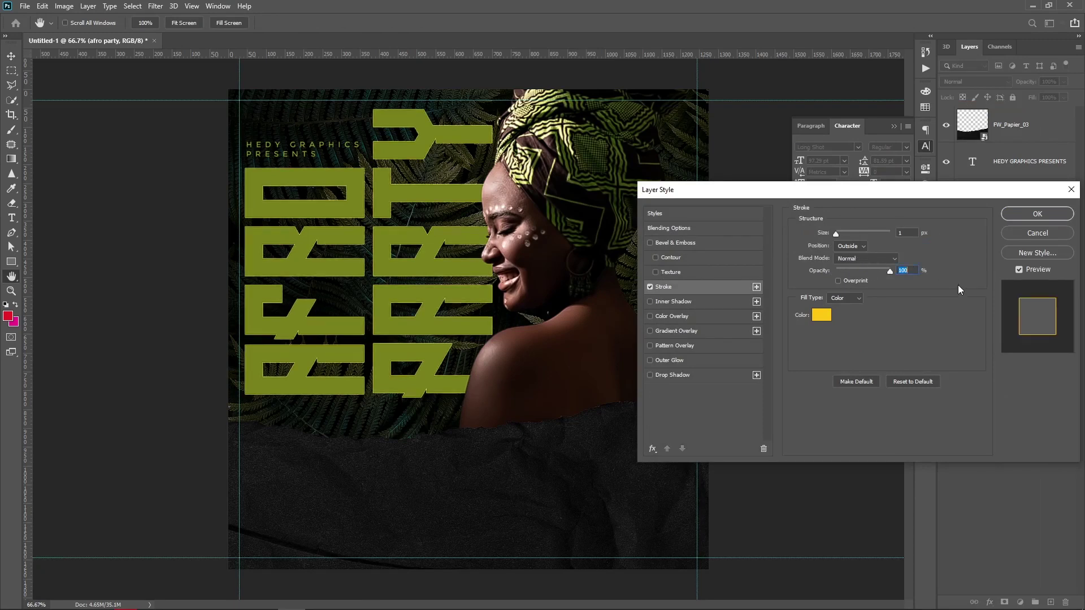
click(1038, 213)
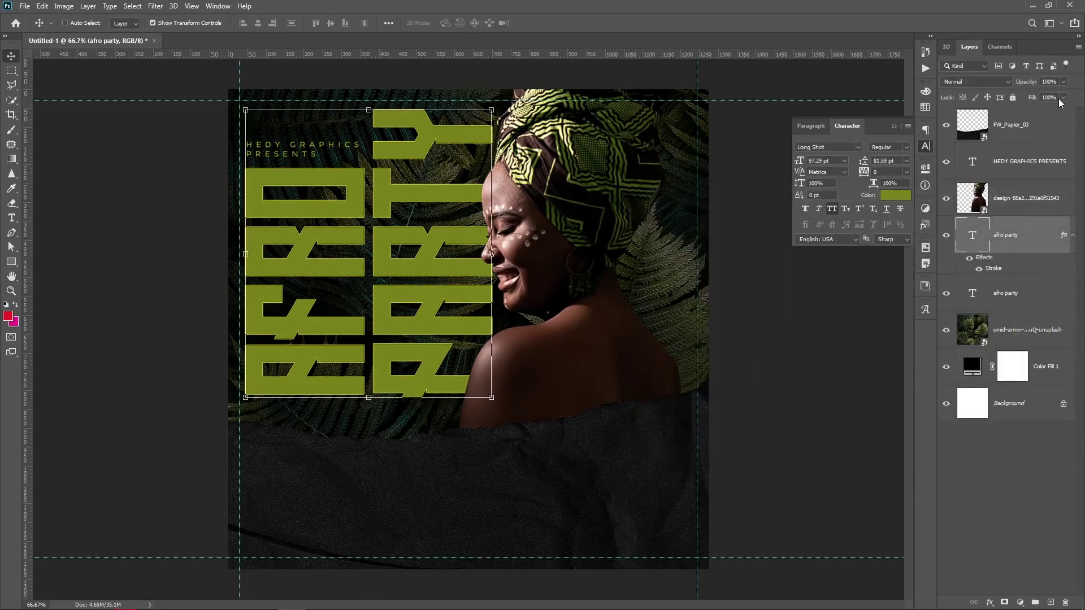
Drop the outlined afro party copy's fill to zero so only its stroke shows
click(1064, 98)
drag(1066, 110, 1009, 110)
ctrl+click(1024, 237)
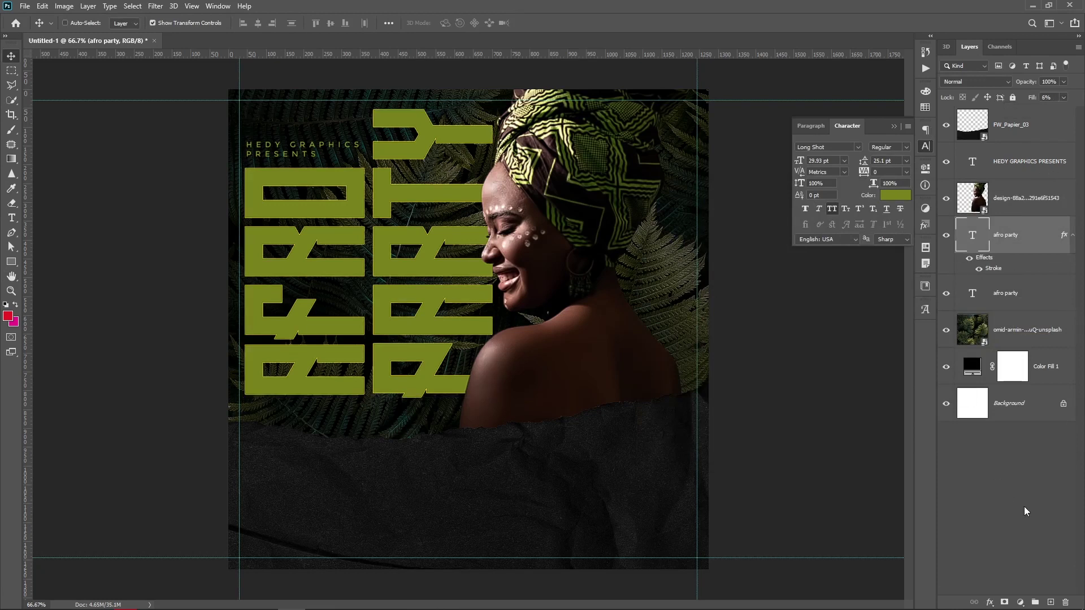
Offset the outlined title copy one nudge right and two nudges down
click(1026, 236)
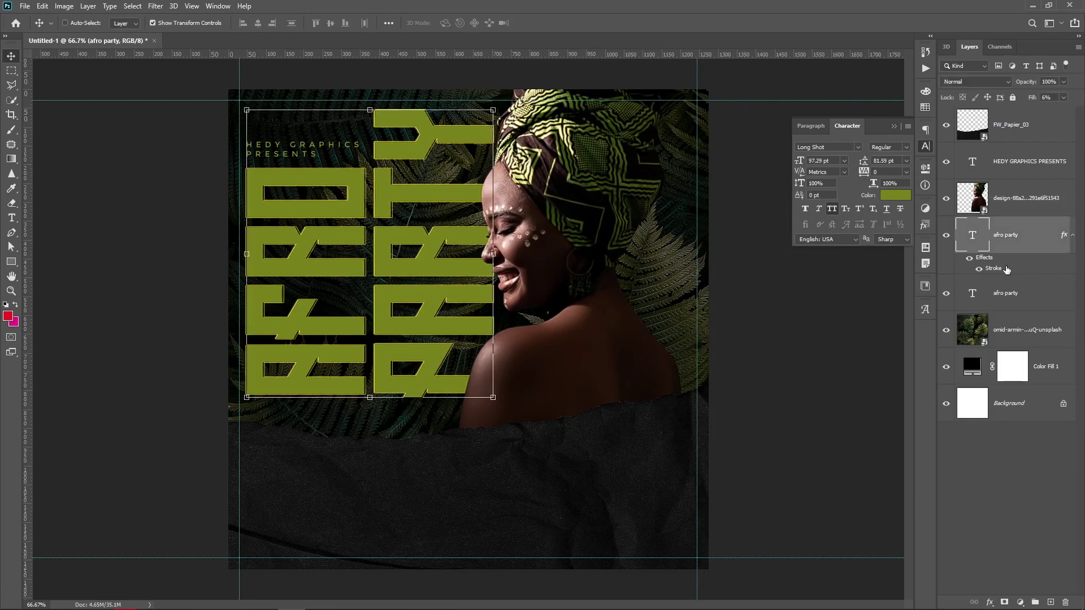
key(Right)
key(Right)
key(Right)
key(Down)
key(Down)
key(Down)
key(Down)
key(Down)
key(Down)
key(Down)
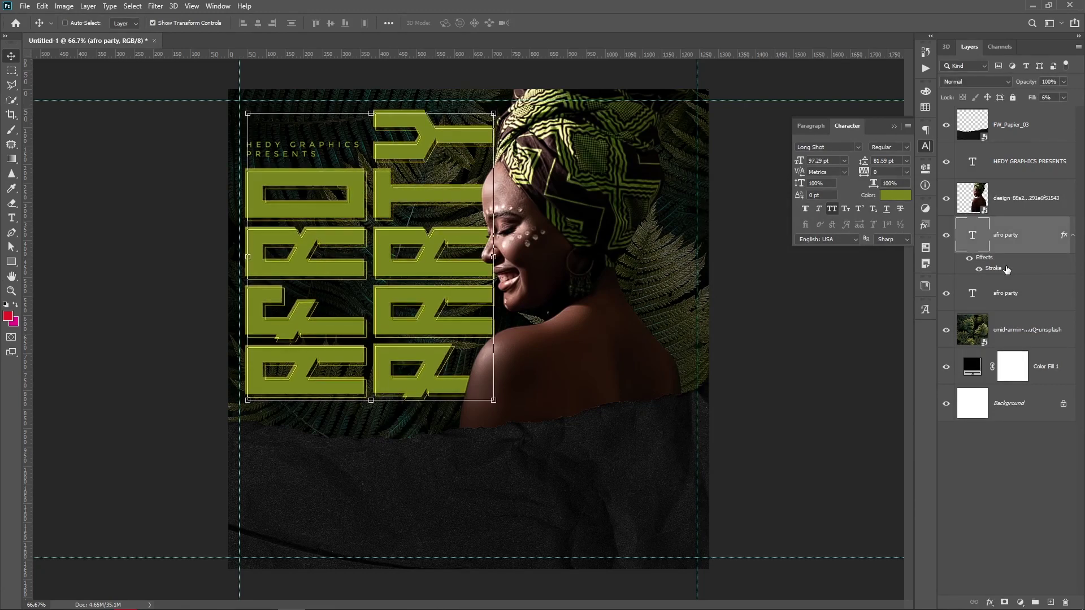
key(Down)
key(Down)
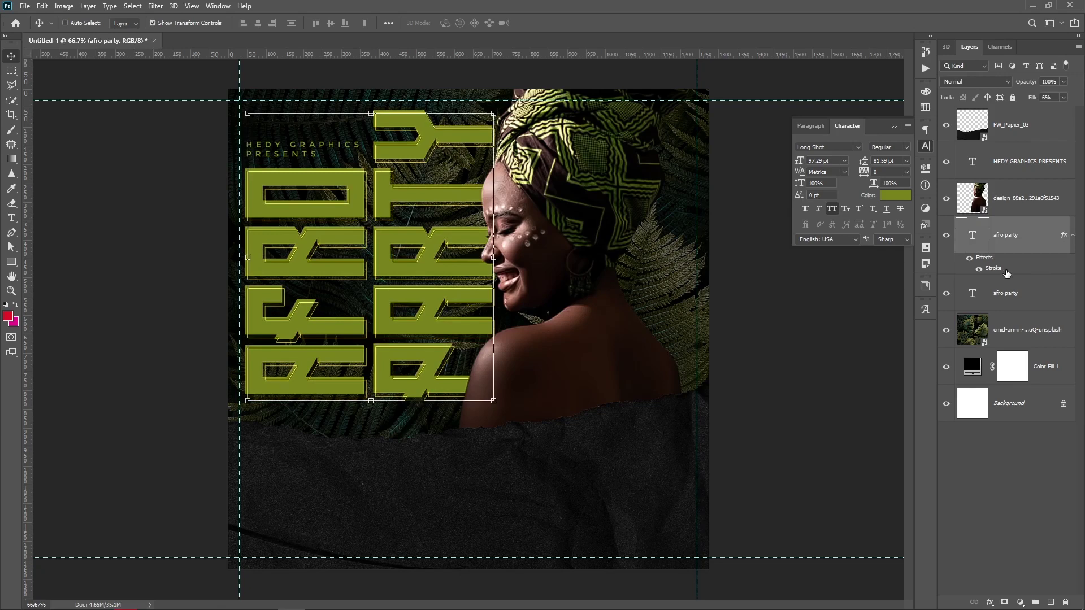
click(1011, 459)
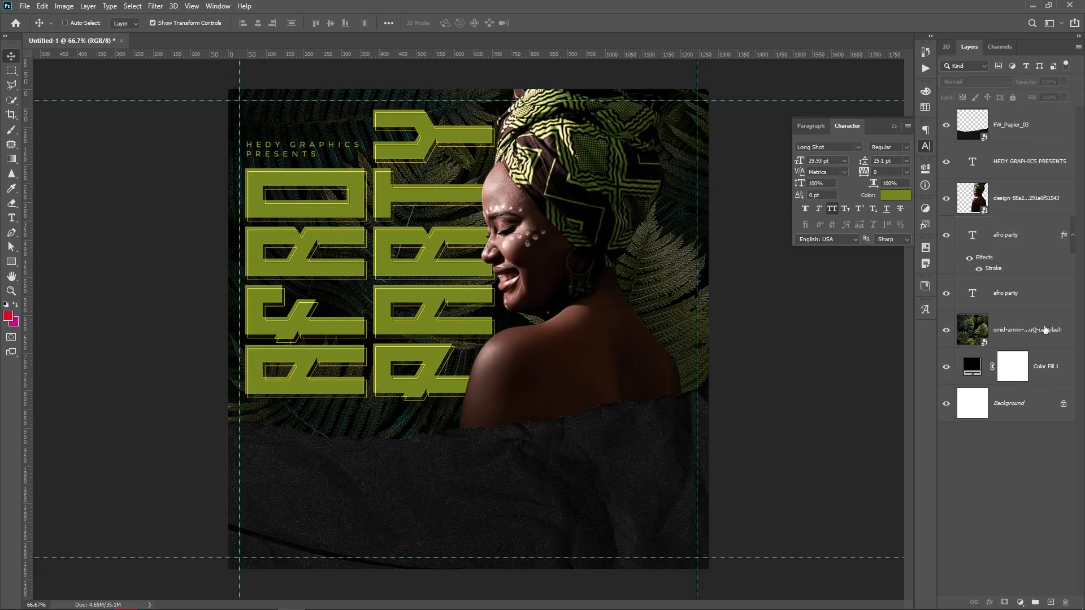
click(1073, 235)
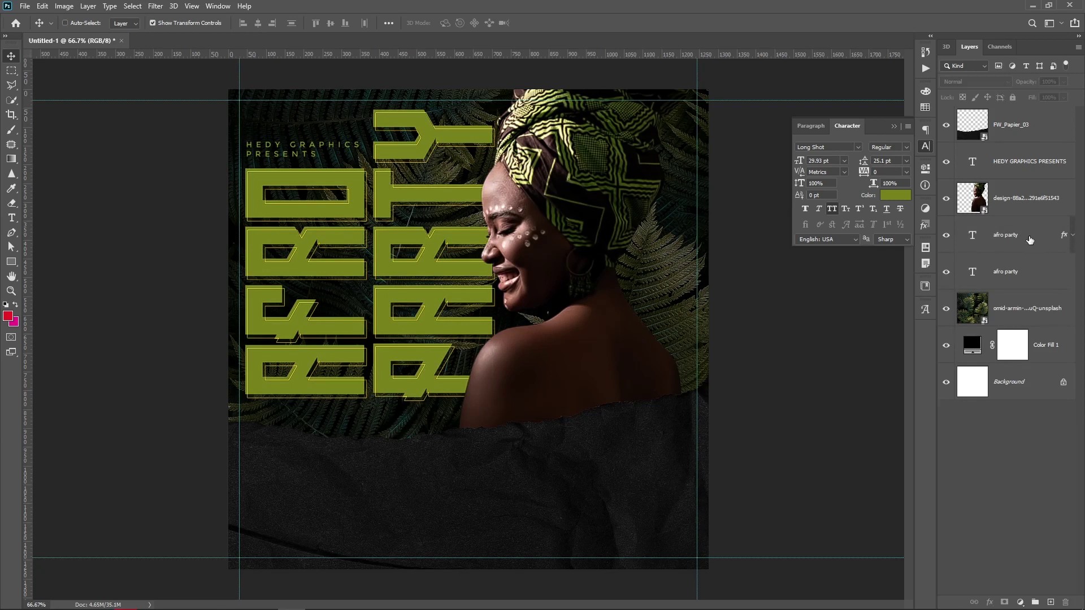
click(1020, 298)
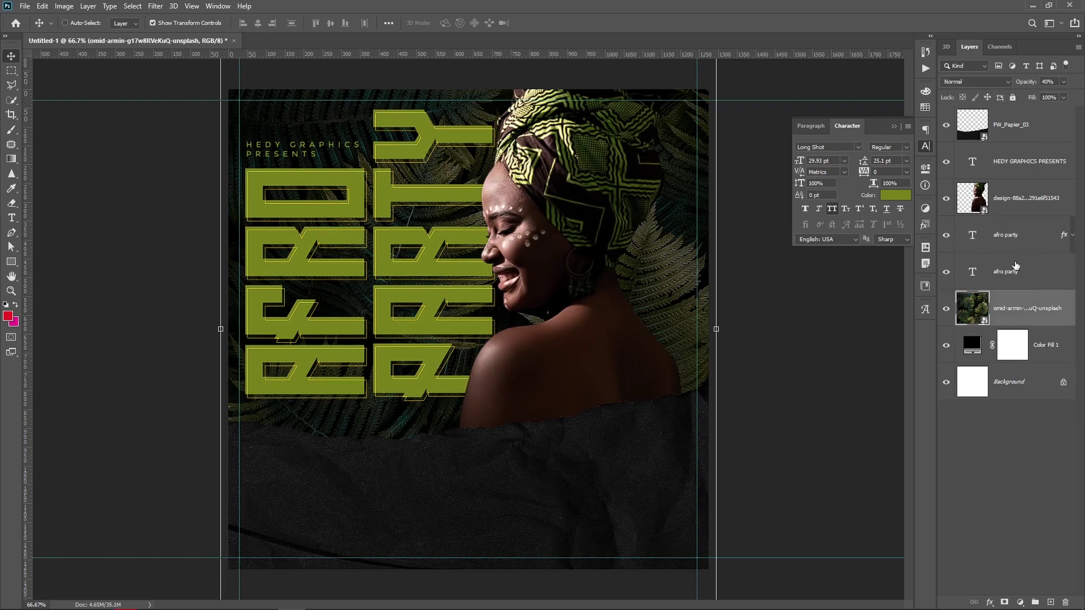
Set the lower afro party layer's blend mode to Linear Dodge (Add) and open the upper title's Layer Style
click(1034, 273)
click(1006, 81)
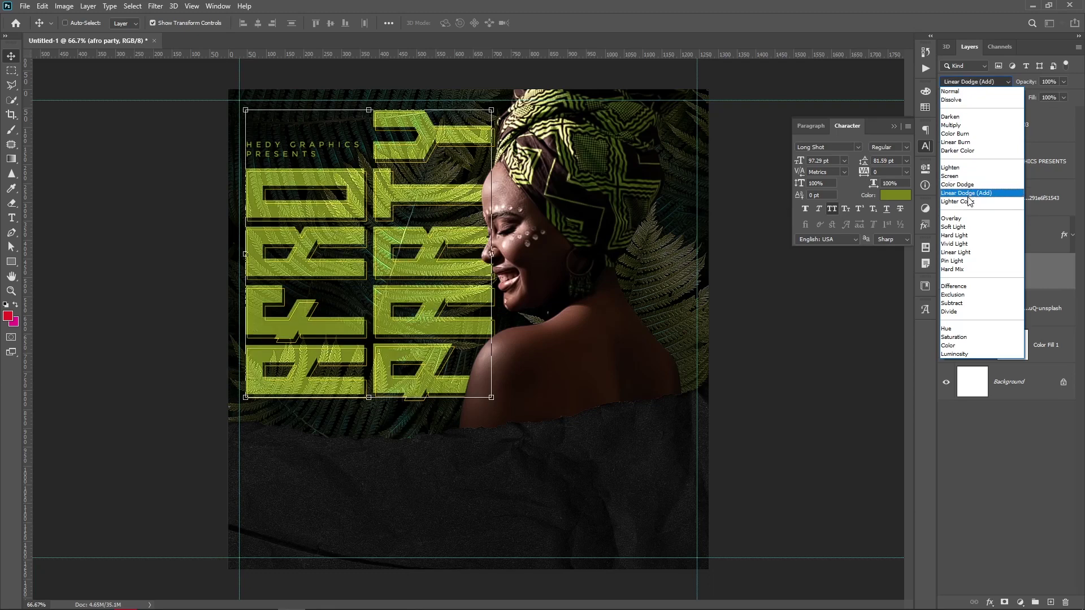
click(968, 195)
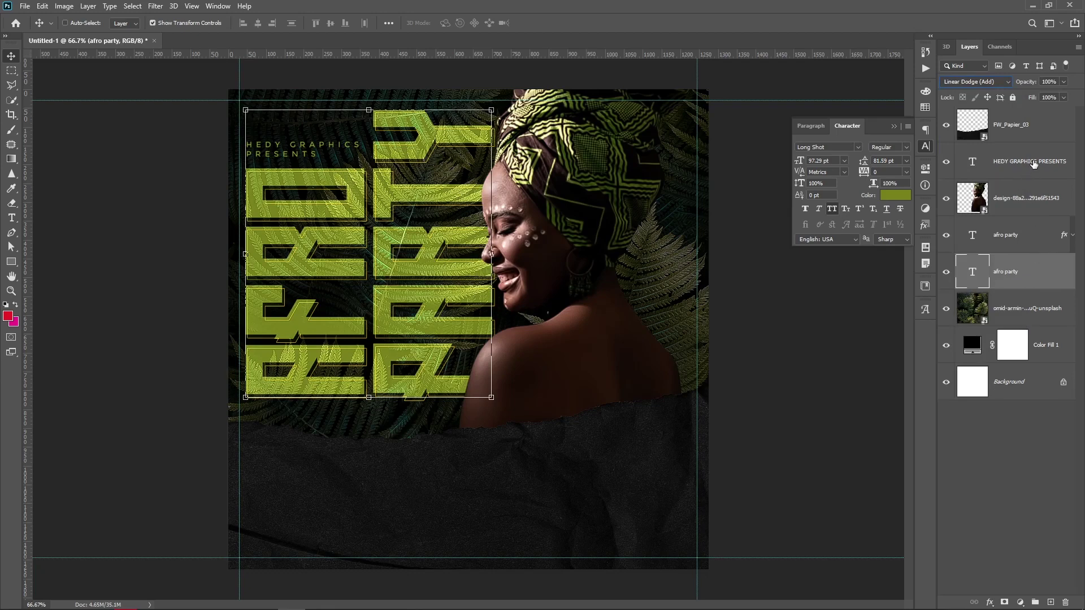
click(1065, 238)
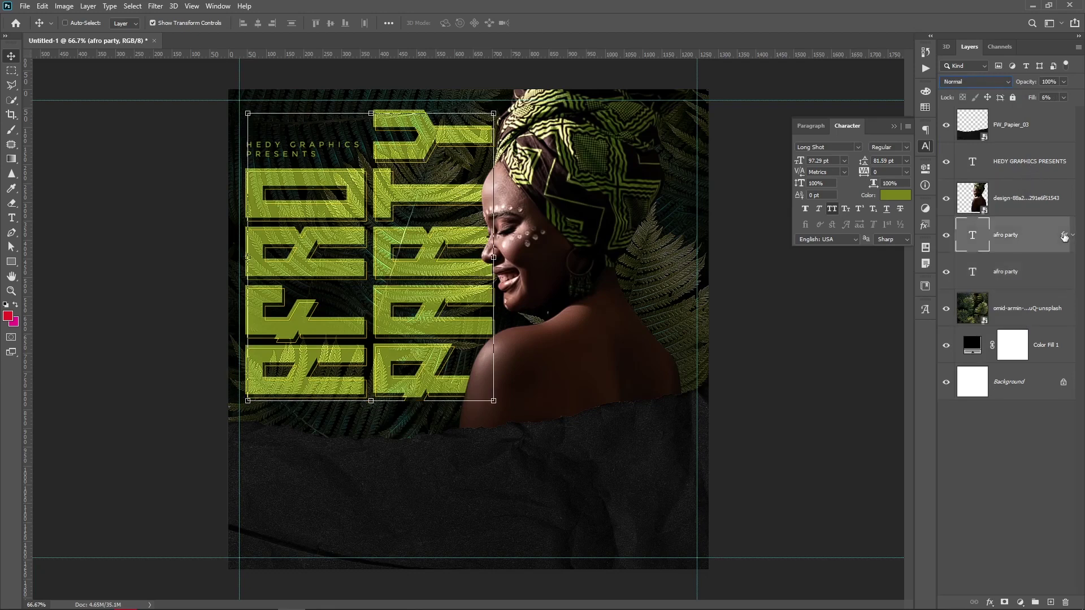
double_click(1065, 236)
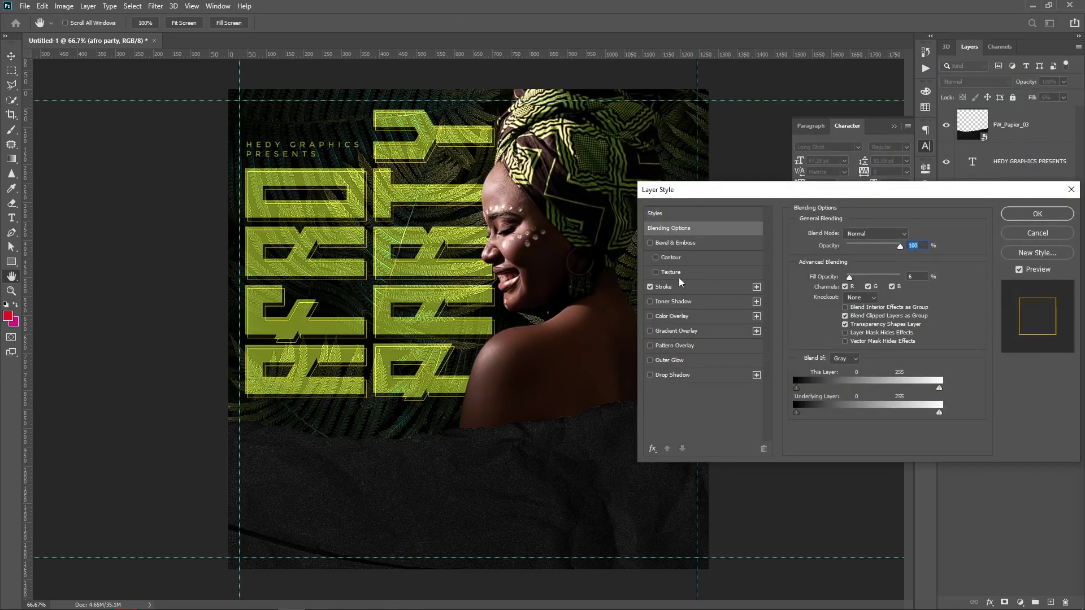
Change the AFRO PARTY outline stroke to white (#ffffff) at 3 px
click(681, 286)
click(820, 315)
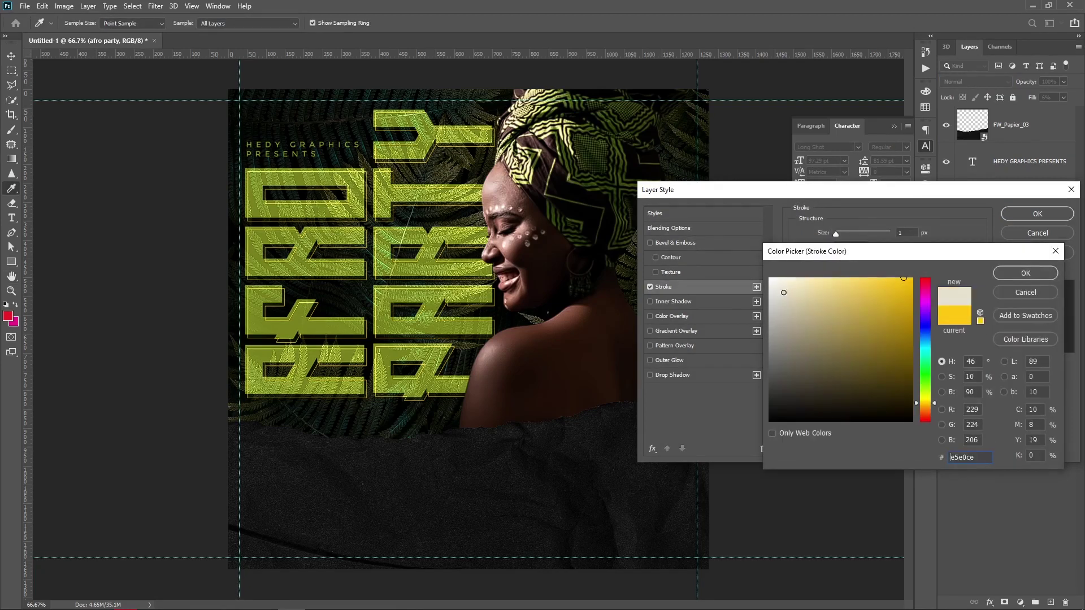
drag(784, 292, 676, 213)
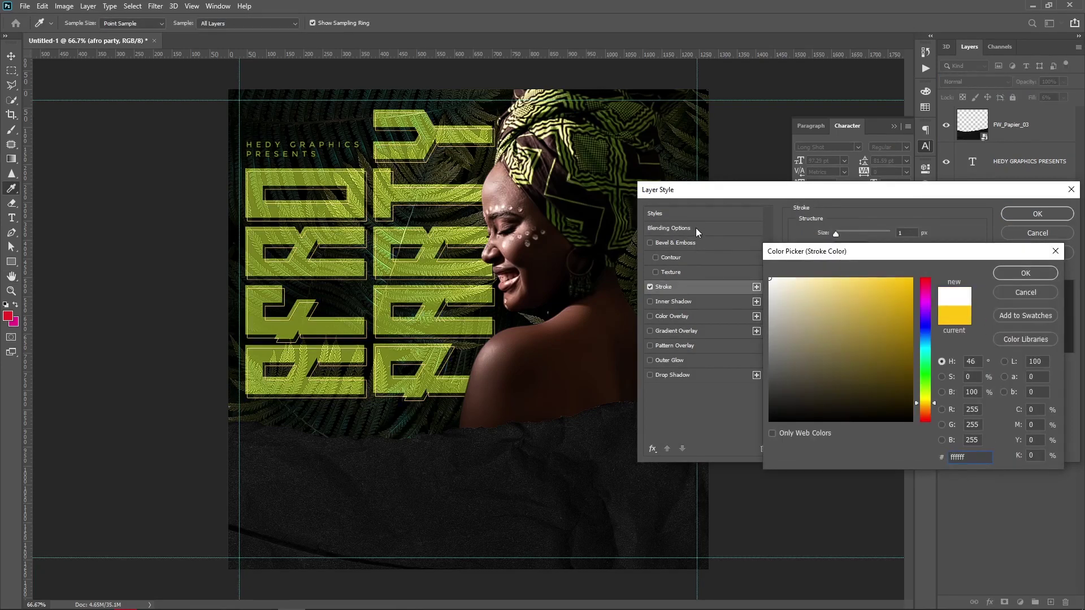
click(1026, 273)
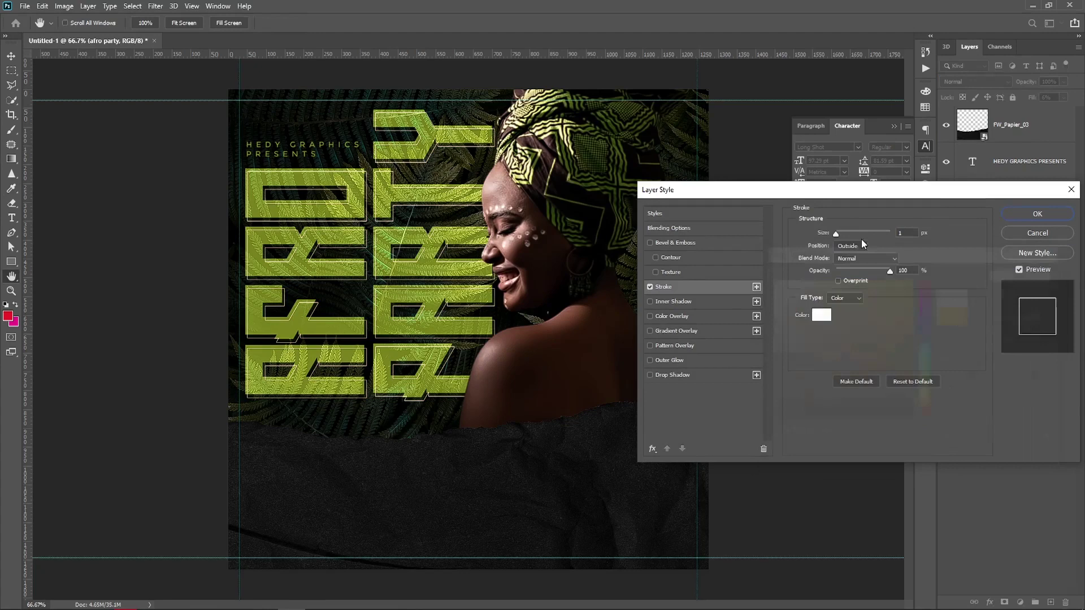
click(903, 232)
key(Up)
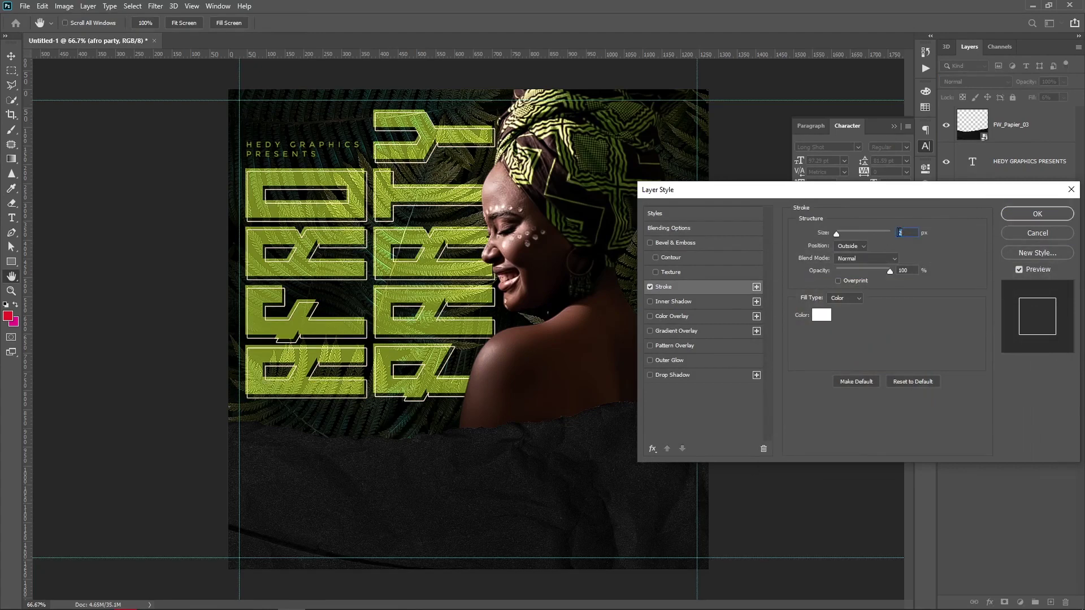
text(3)
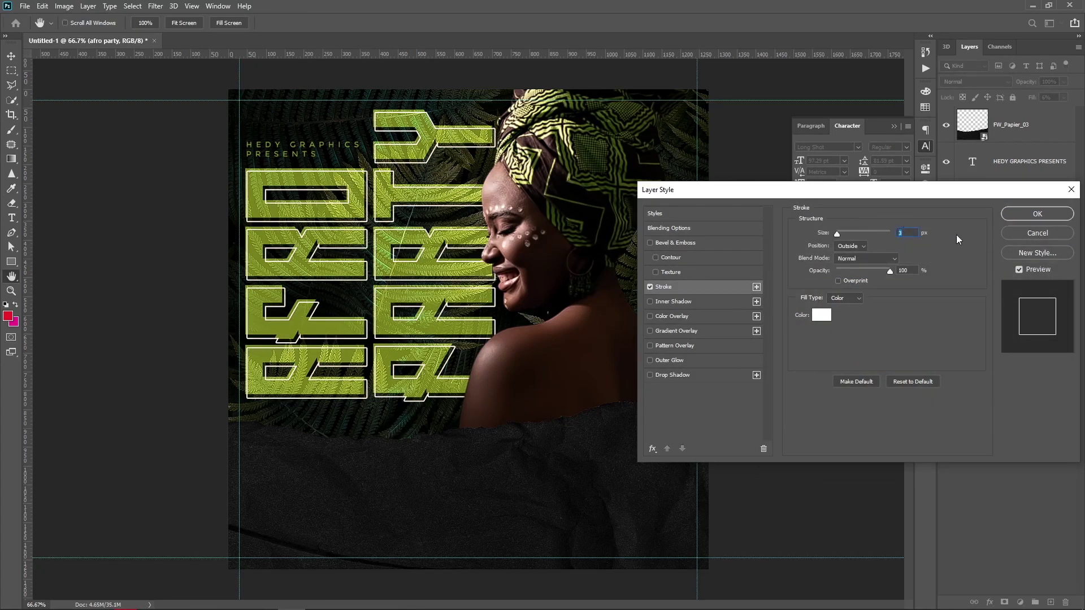
click(1019, 218)
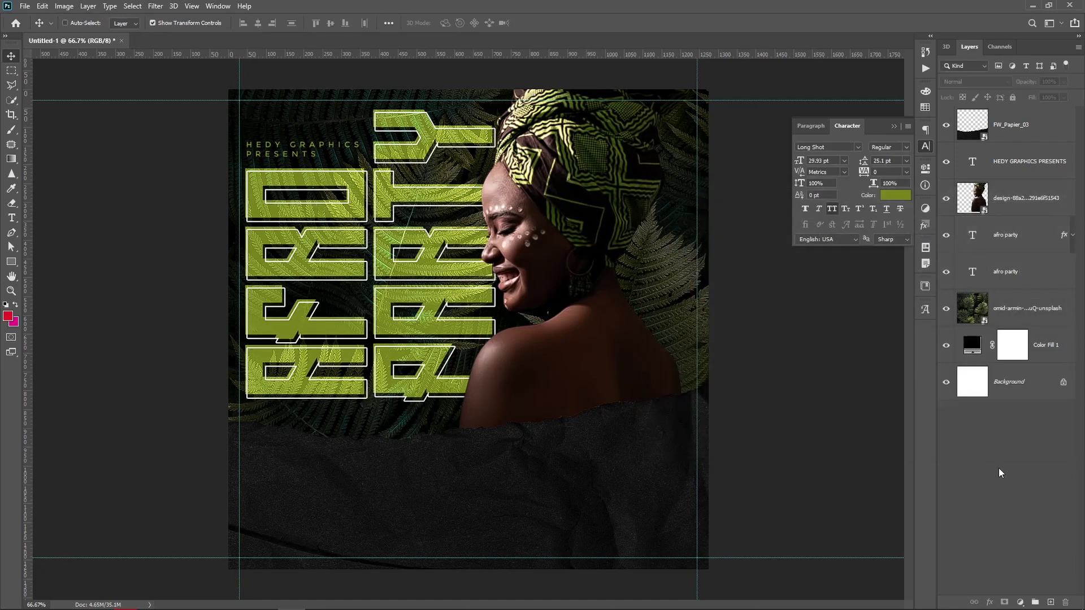
With the Brush tool and white (ffffff) foreground, add a new layer above FW_Papier_03
click(11, 131)
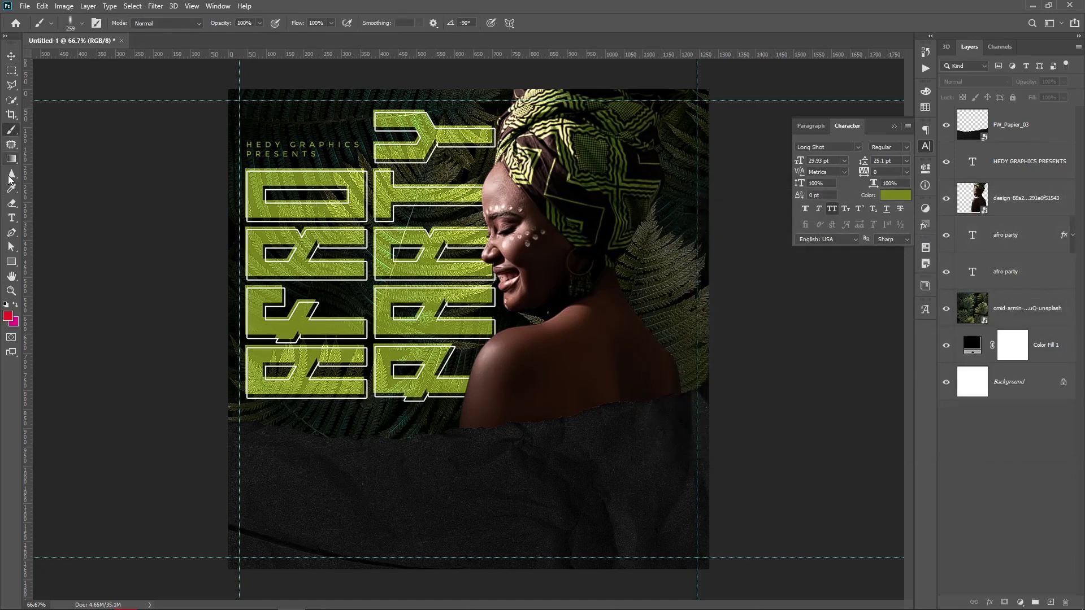
click(8, 316)
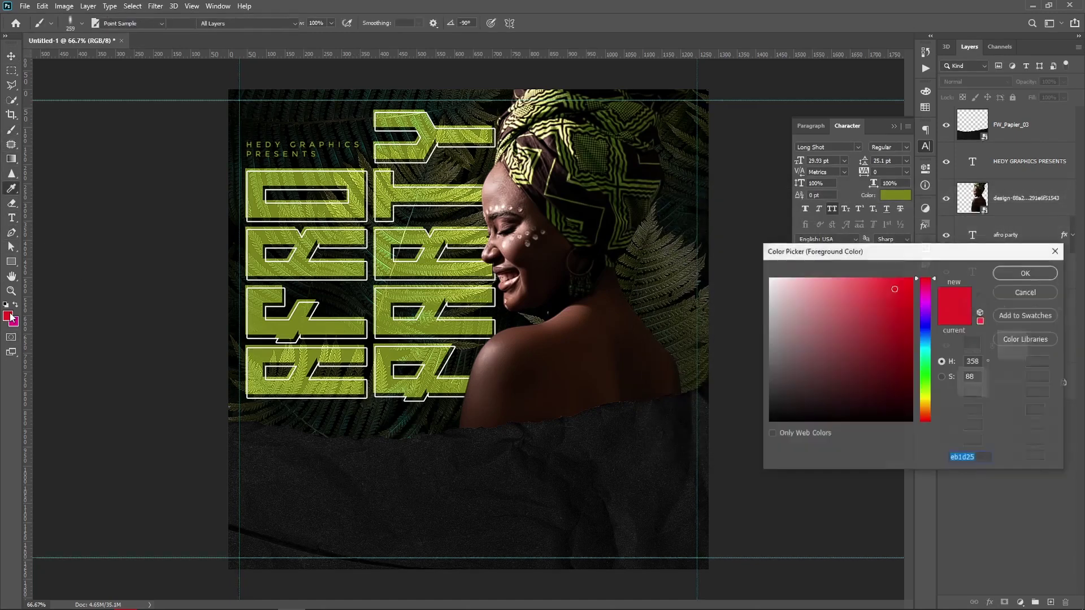
text(ffffff)
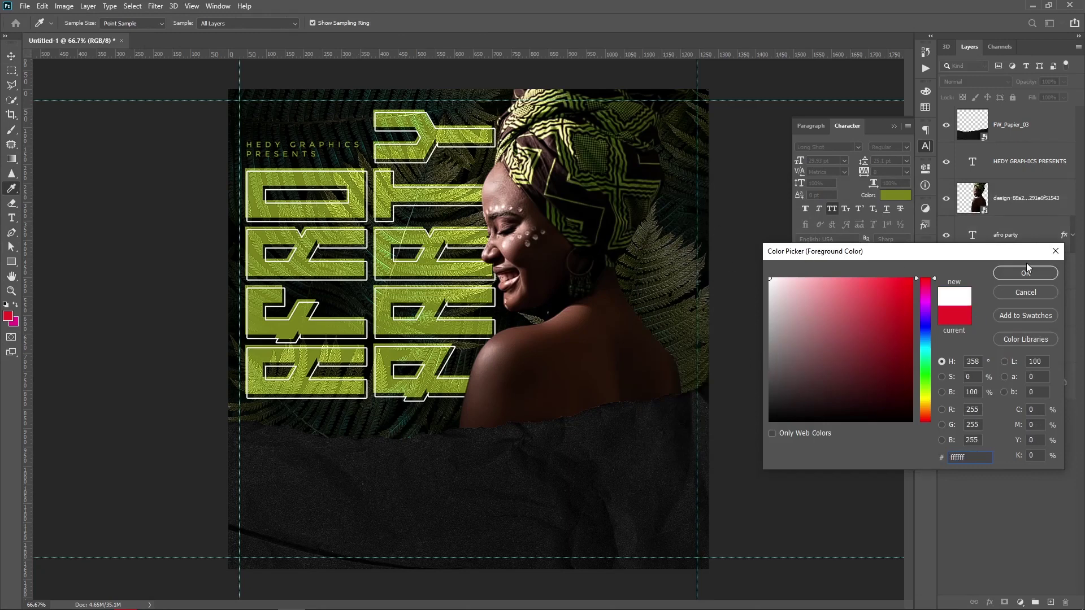
click(1025, 272)
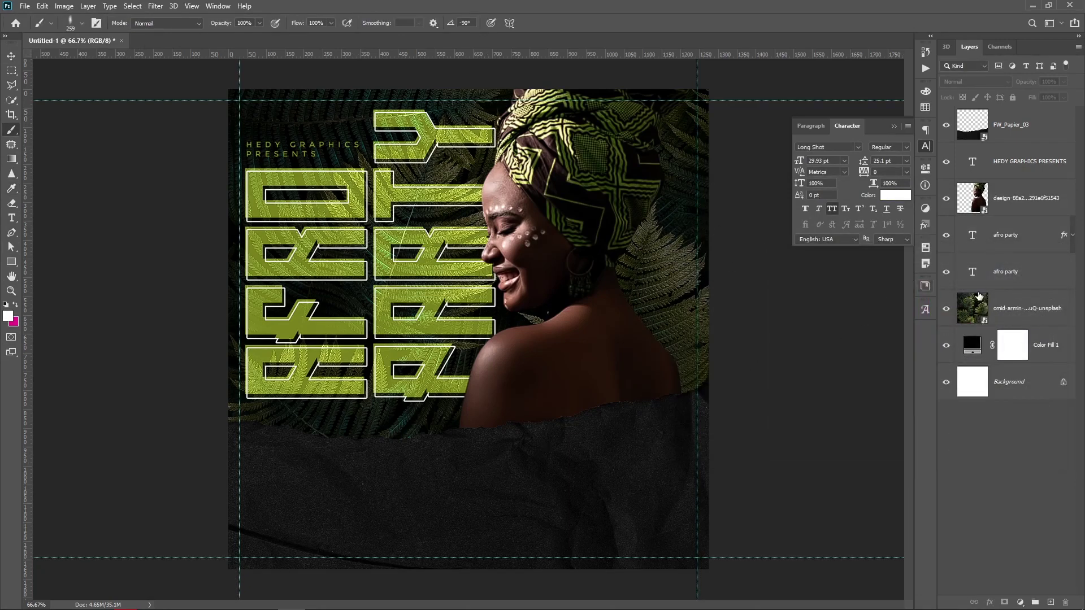
click(1023, 139)
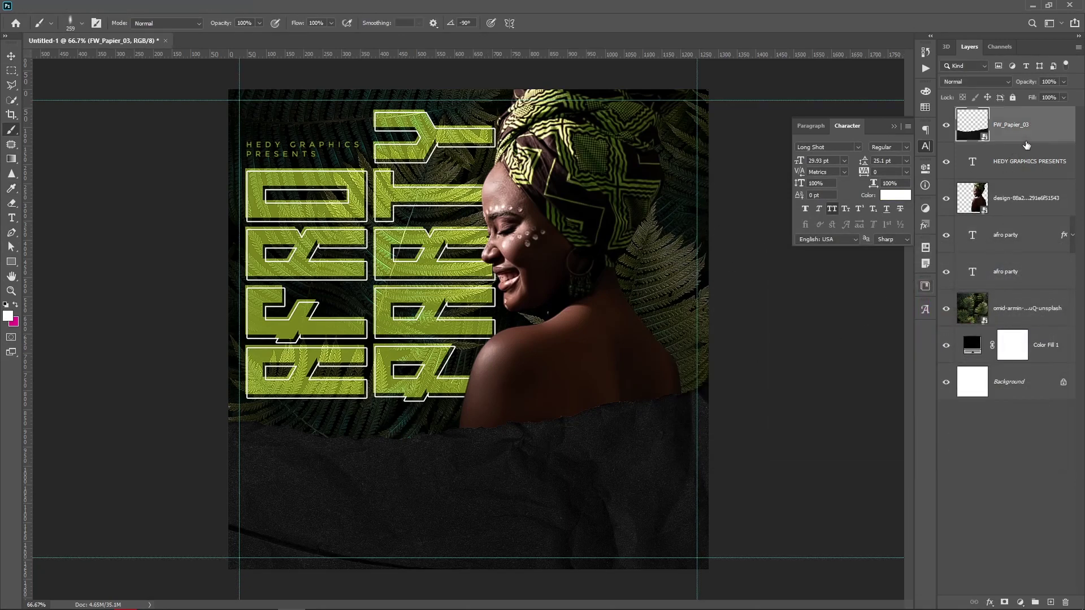
click(1049, 603)
Choose the DryBrush4 brush preset at 480 px
right_click(427, 449)
click(491, 499)
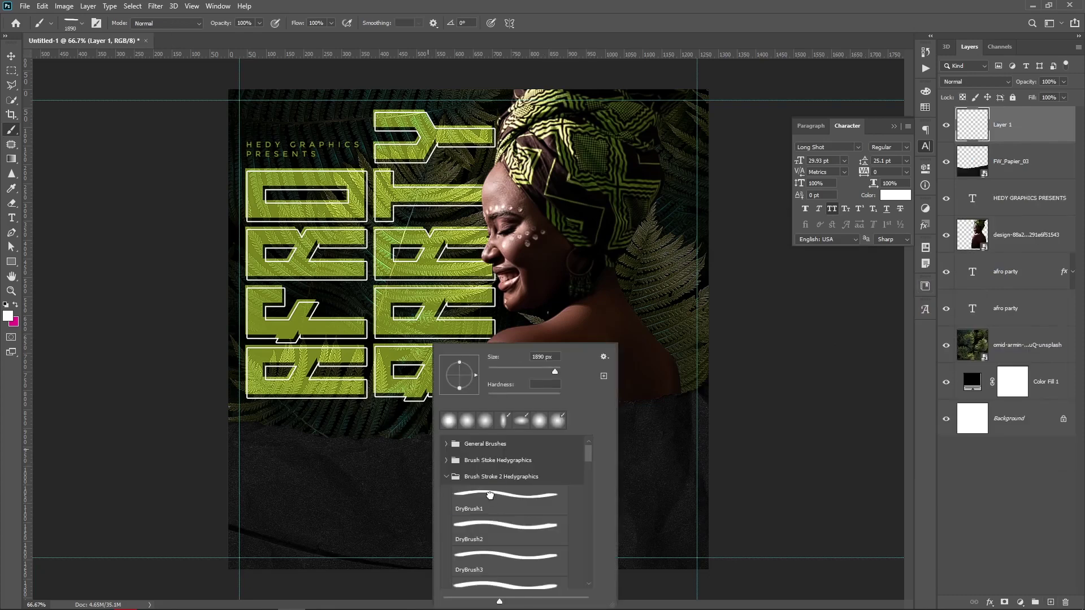
click(537, 371)
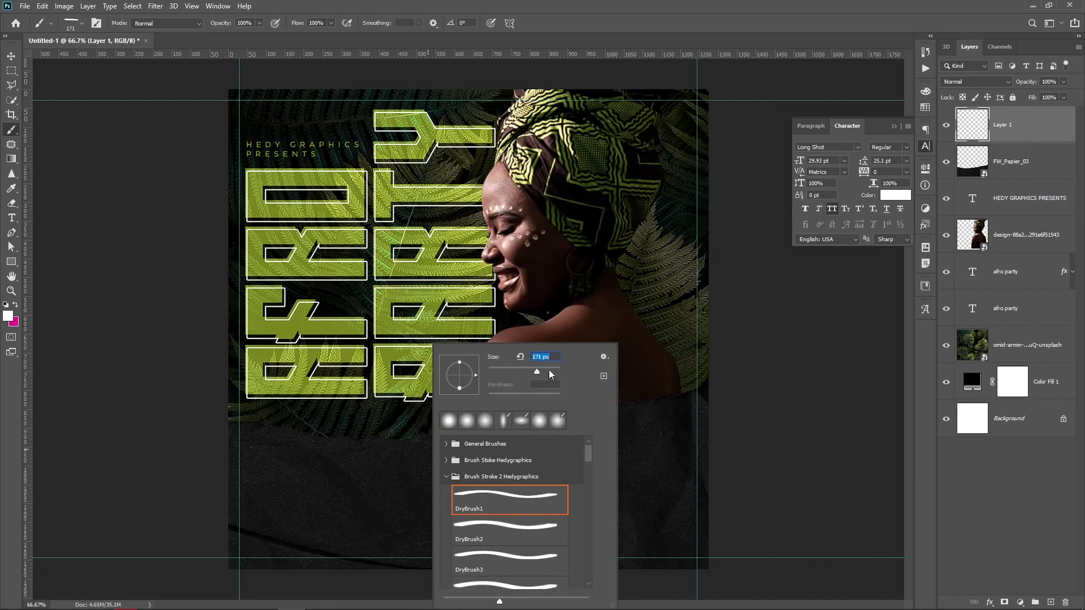
click(495, 528)
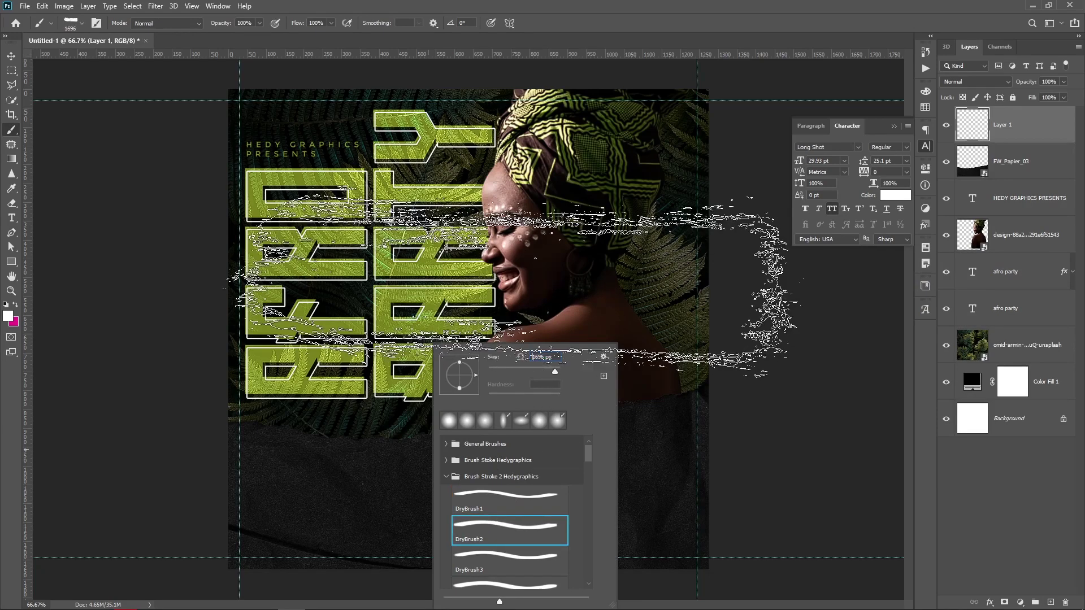
click(491, 555)
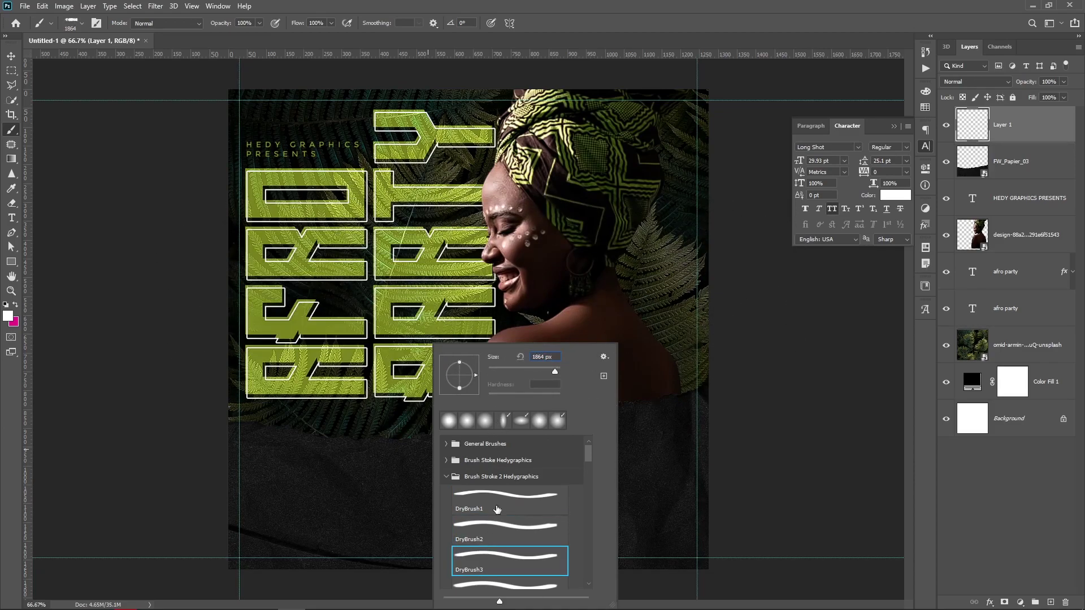
scroll(501, 548, down, 2)
click(501, 549)
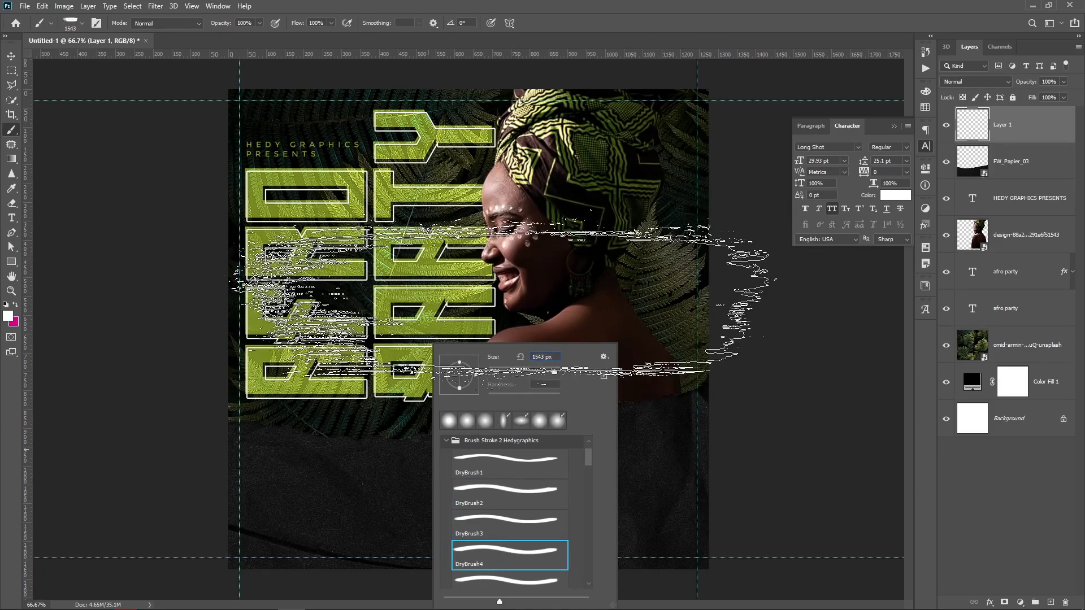
text(306)
key(Return)
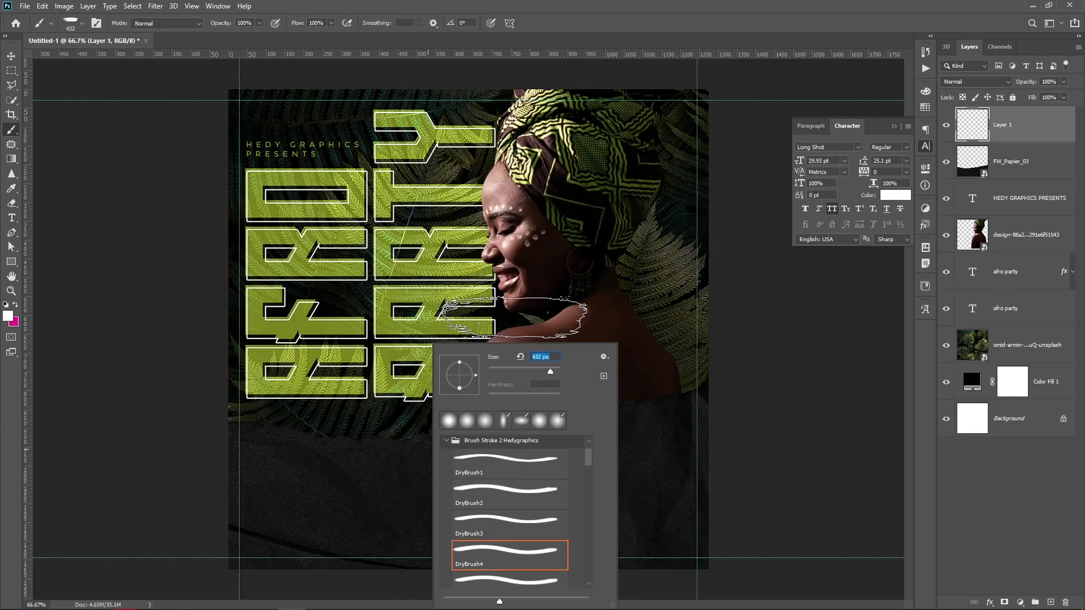
drag(553, 371, 554, 372)
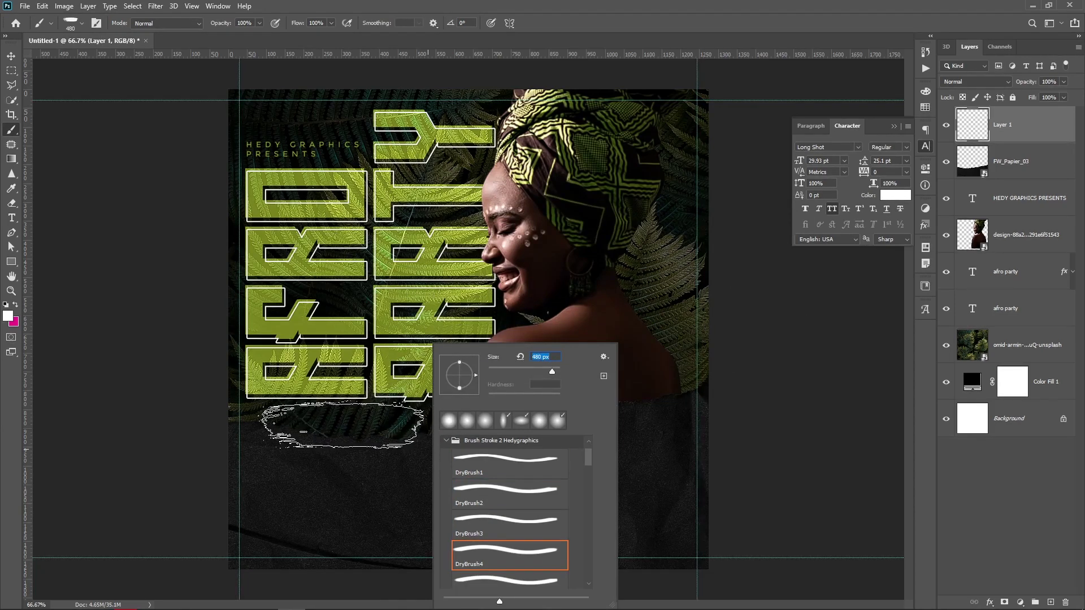
Paint a white dry-brush stroke below the AFRO PARTY title, filling in its gaps
click(332, 428)
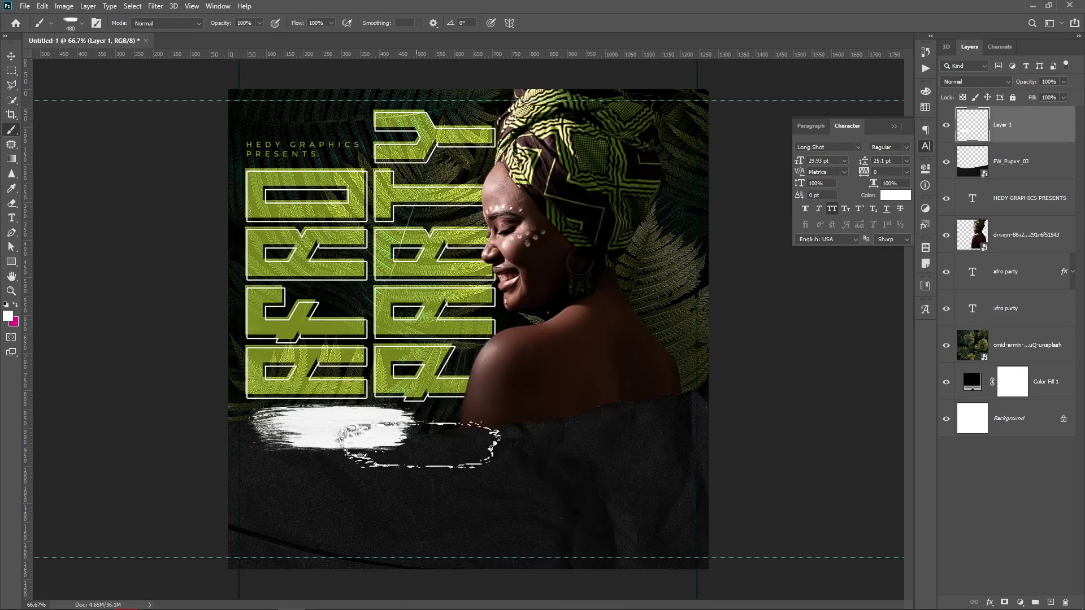
key(v)
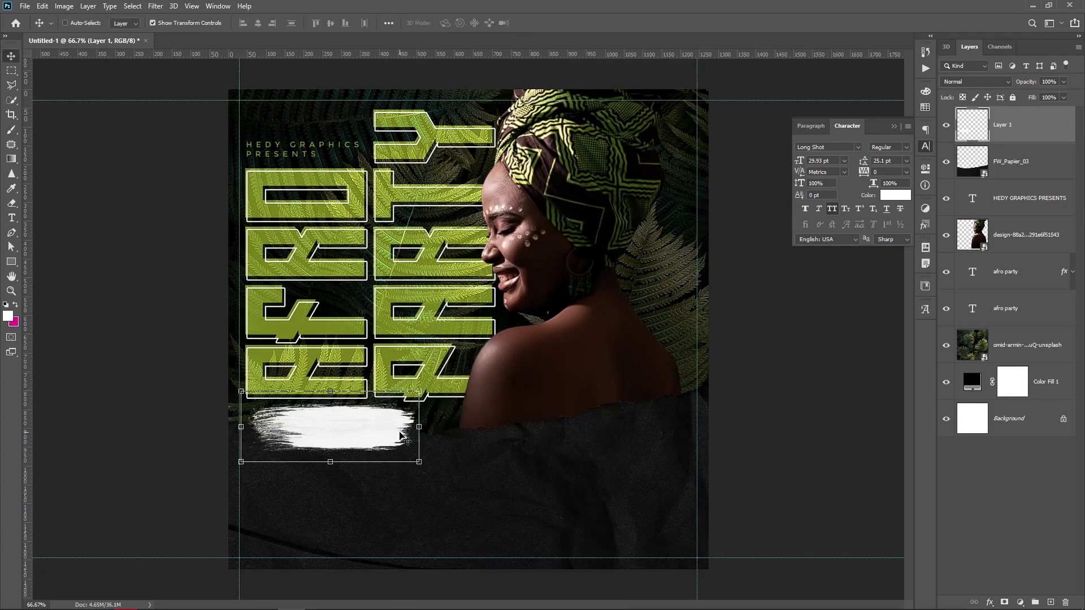
key(b)
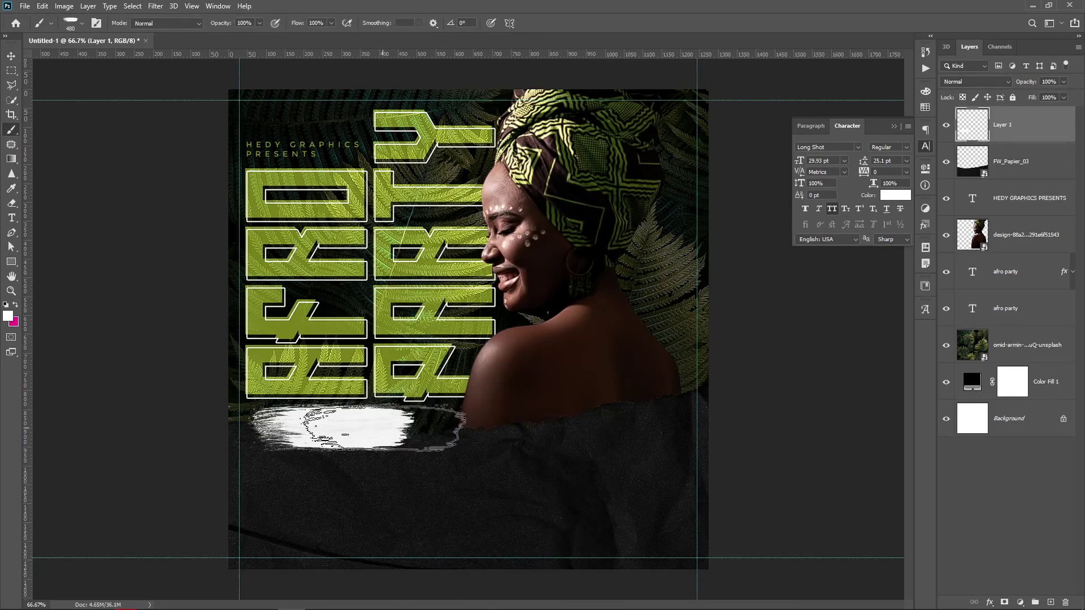
click(384, 428)
key(v)
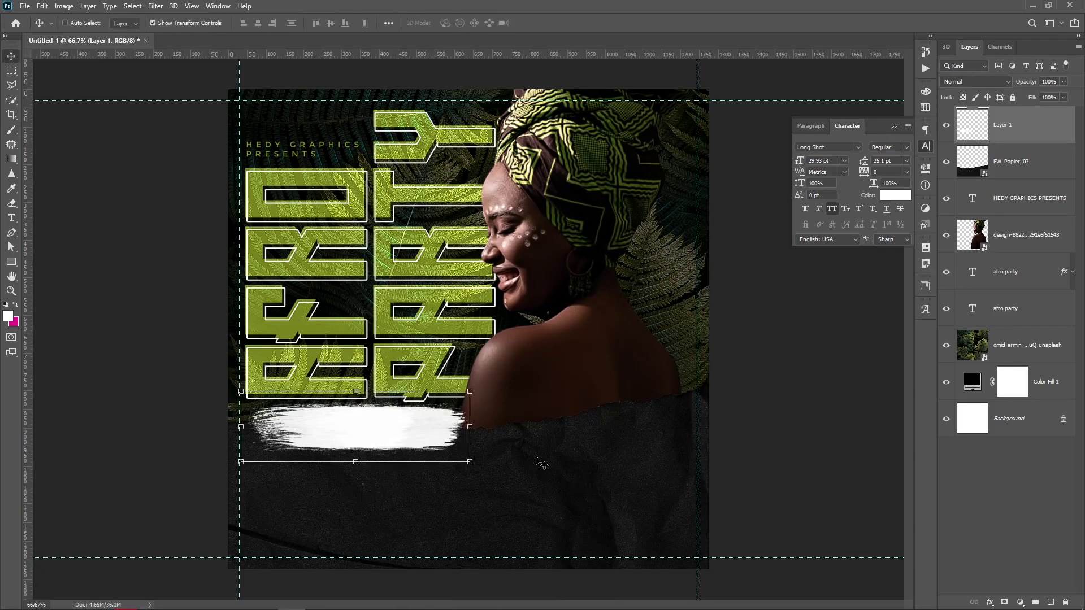
Add a new text layer reading FRIDAYS beside the white brush stroke
key(t)
click(536, 444)
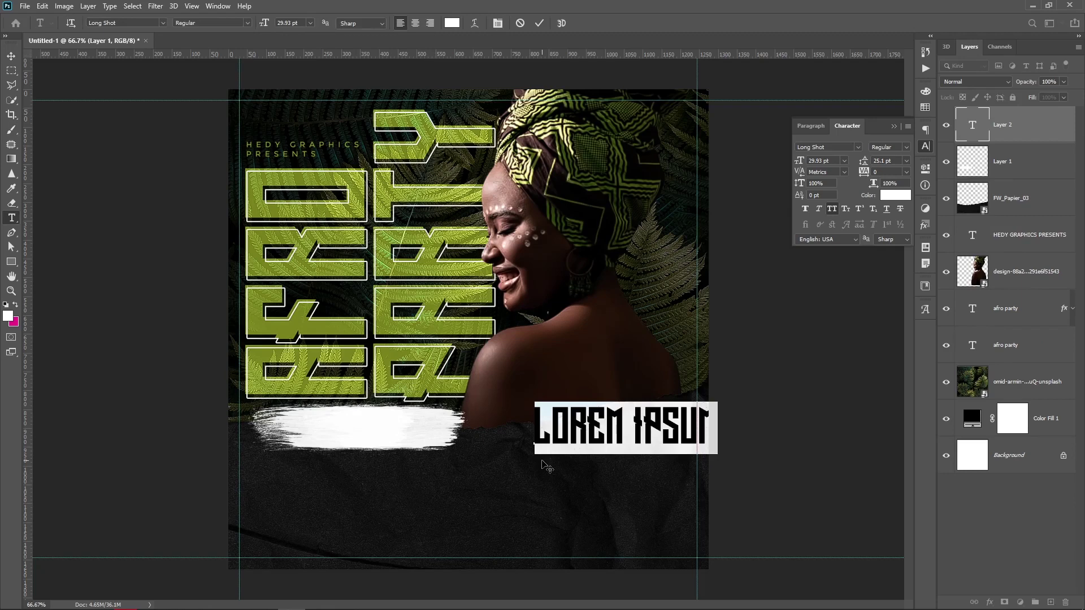
text(FRIDAYS)
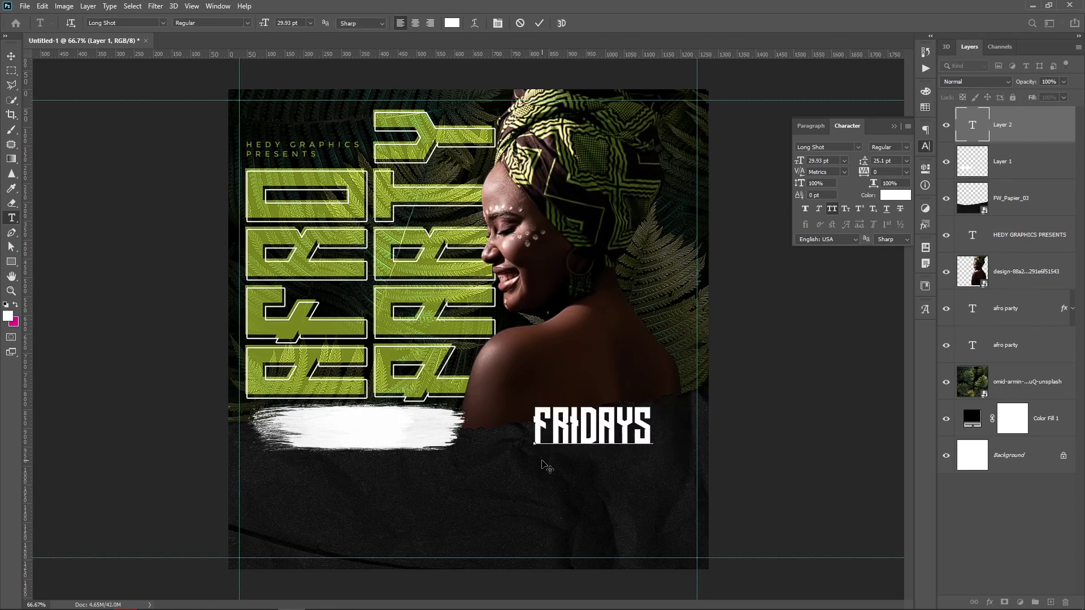
key(ctrl+Return)
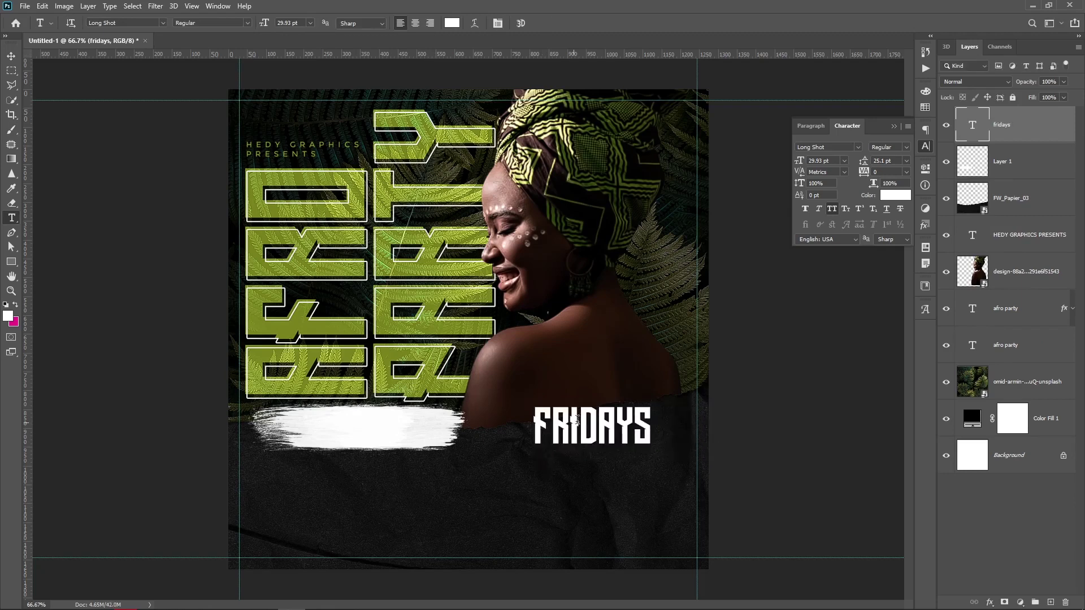
Remove the trailing S so the label reads FRIDAY
click(589, 419)
drag(634, 422, 681, 427)
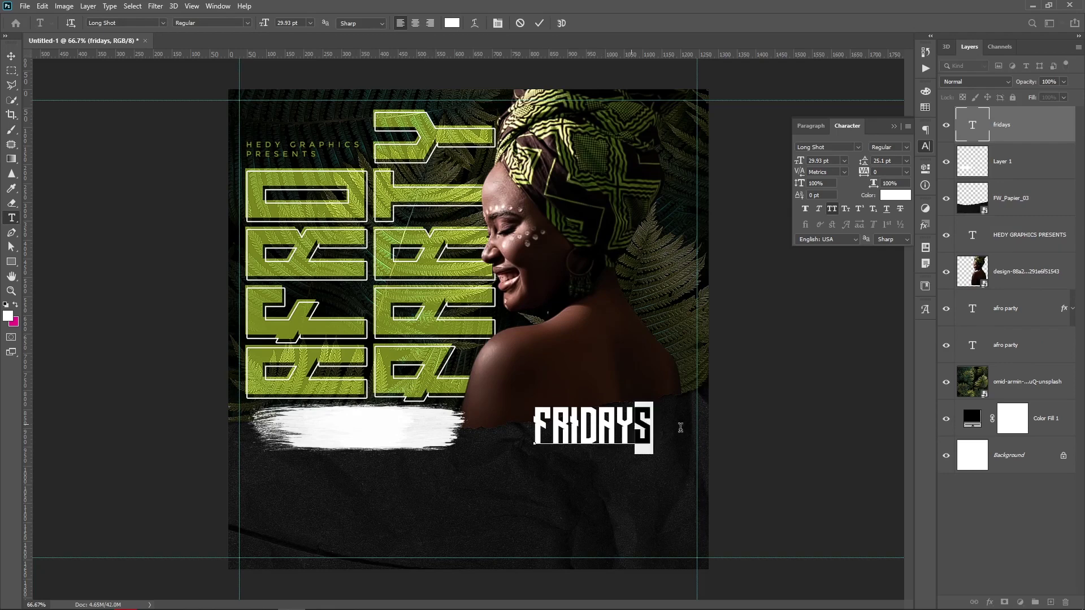
key(BackSpace)
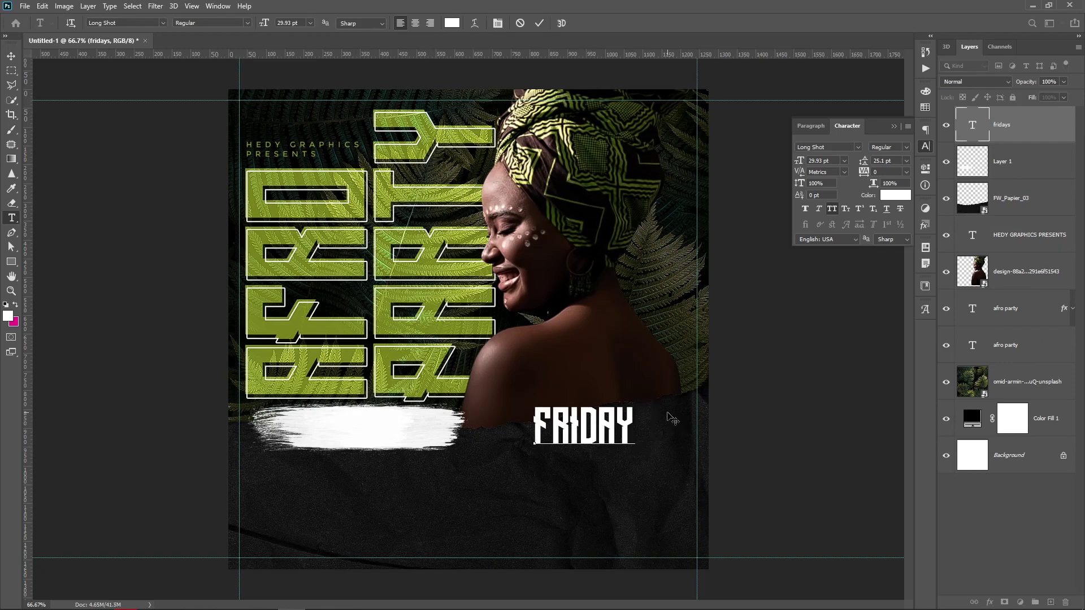
key(ctrl+Return)
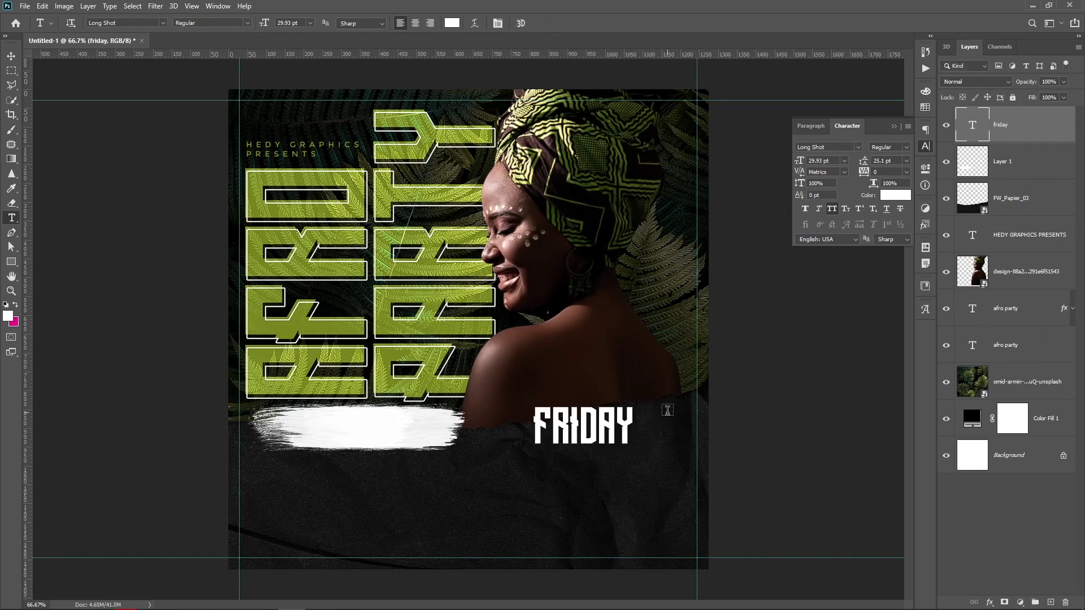
key(v)
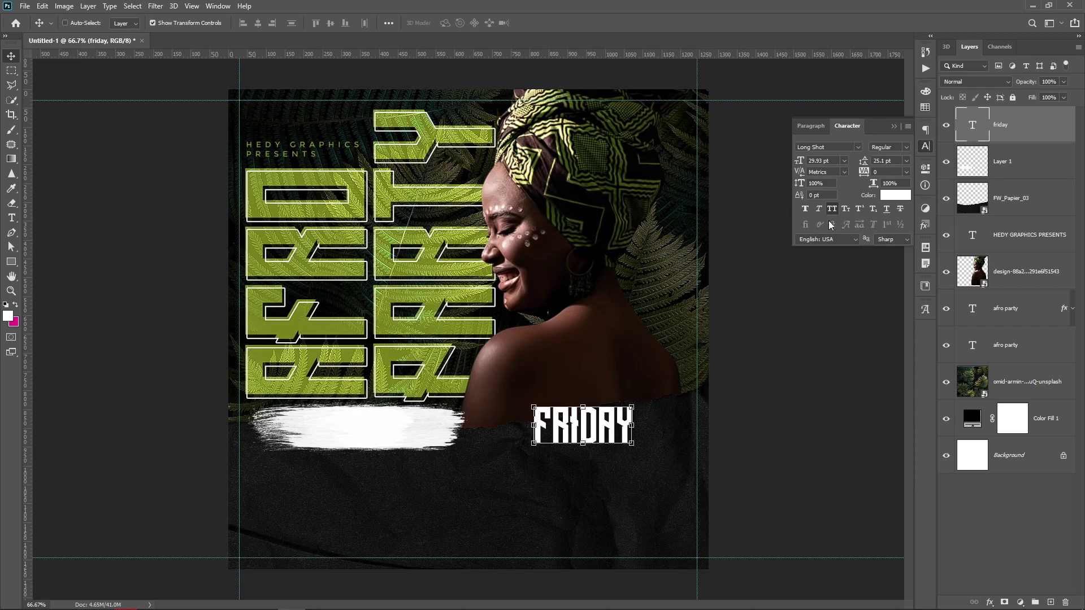
Set FRIDAY in Montserrat ExtraBold Italic and scale it to about three quarters size
click(858, 147)
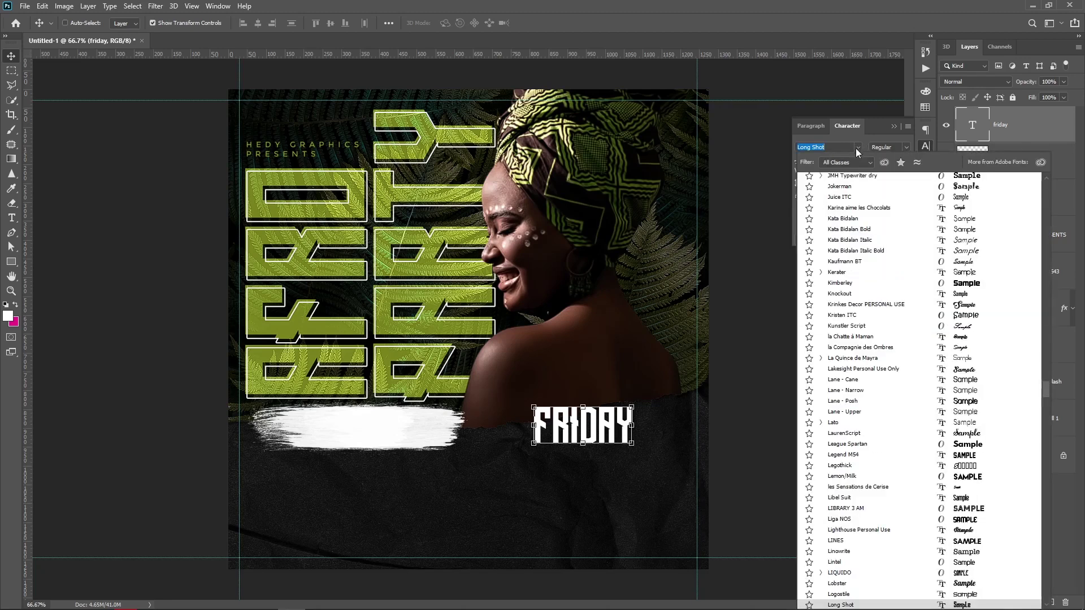
text(mo)
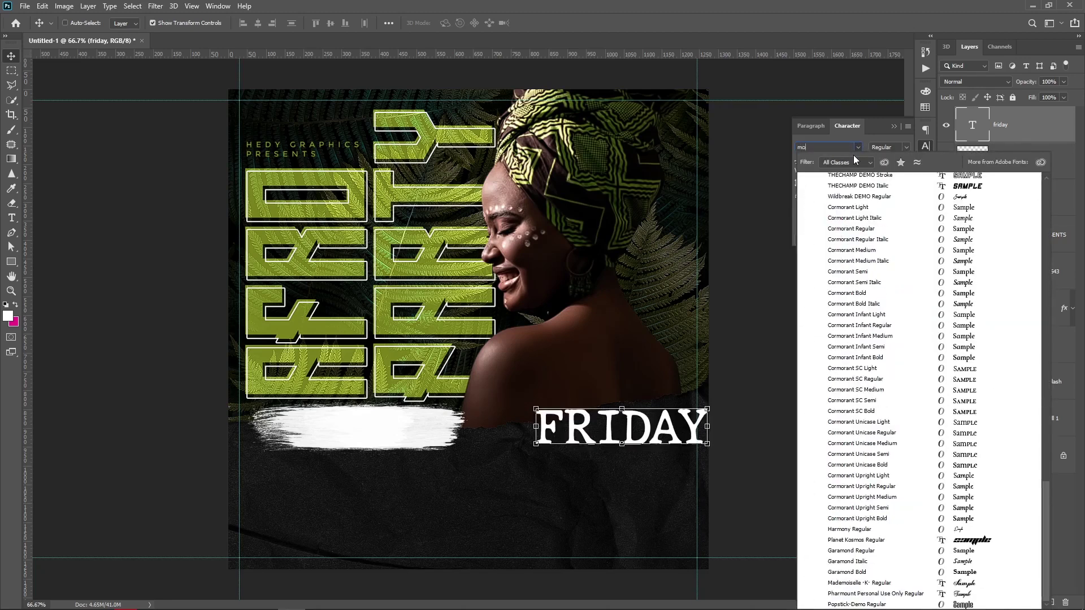
text(ntserrat)
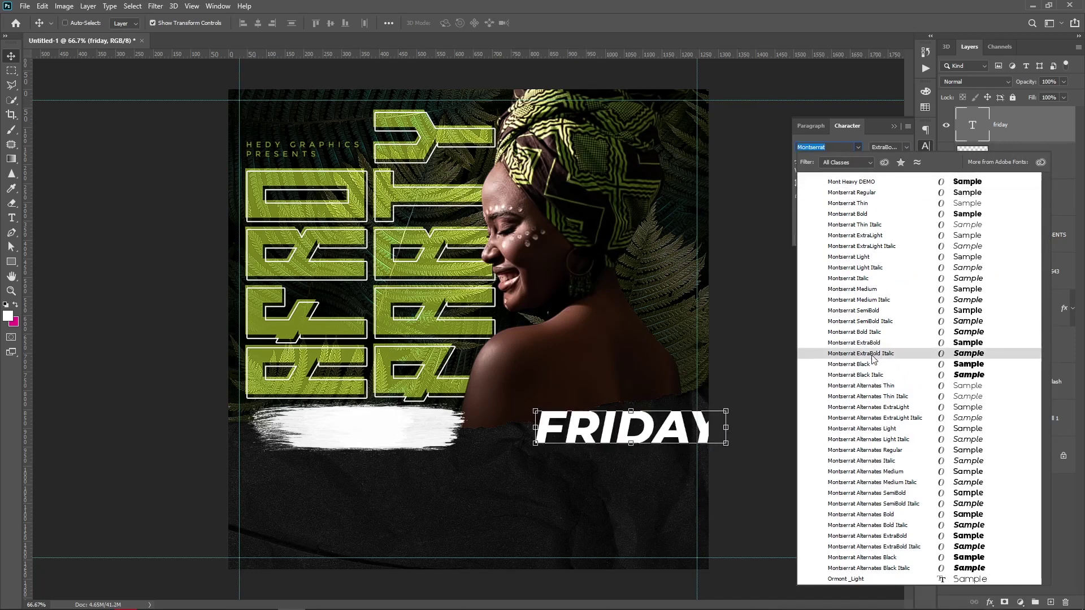
click(872, 354)
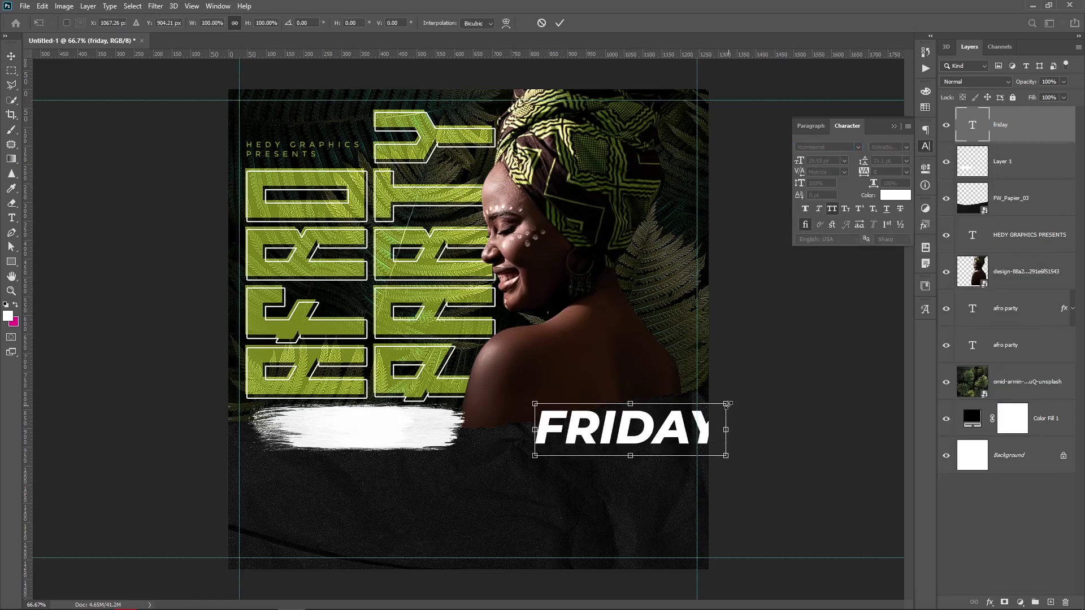
drag(727, 412, 676, 418)
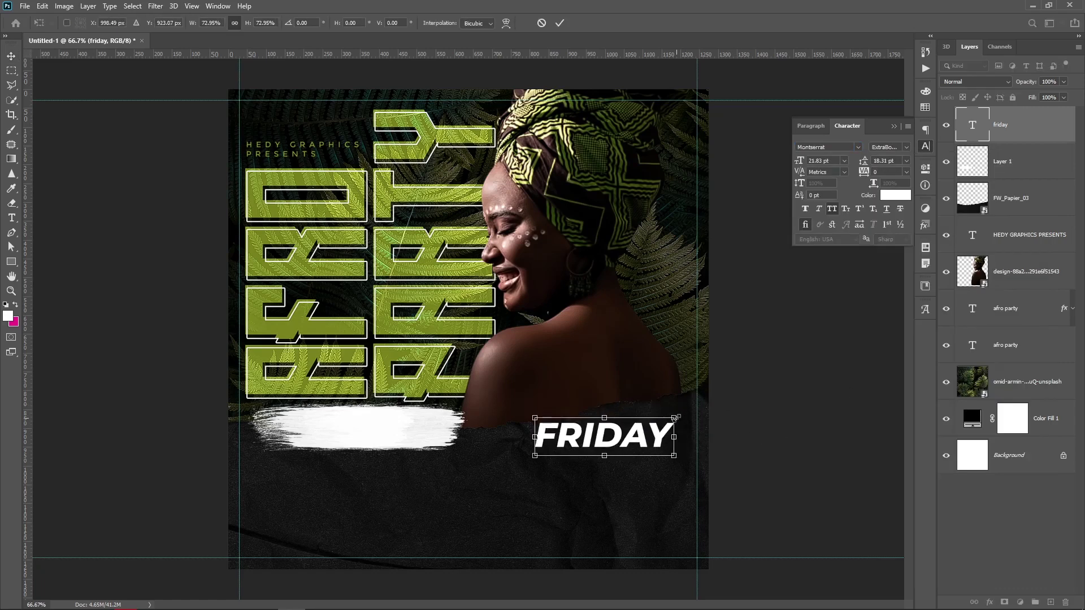
key(Return)
Colour FRIDAY dark olive sampled from the artwork and move it onto the white brush stroke
click(904, 197)
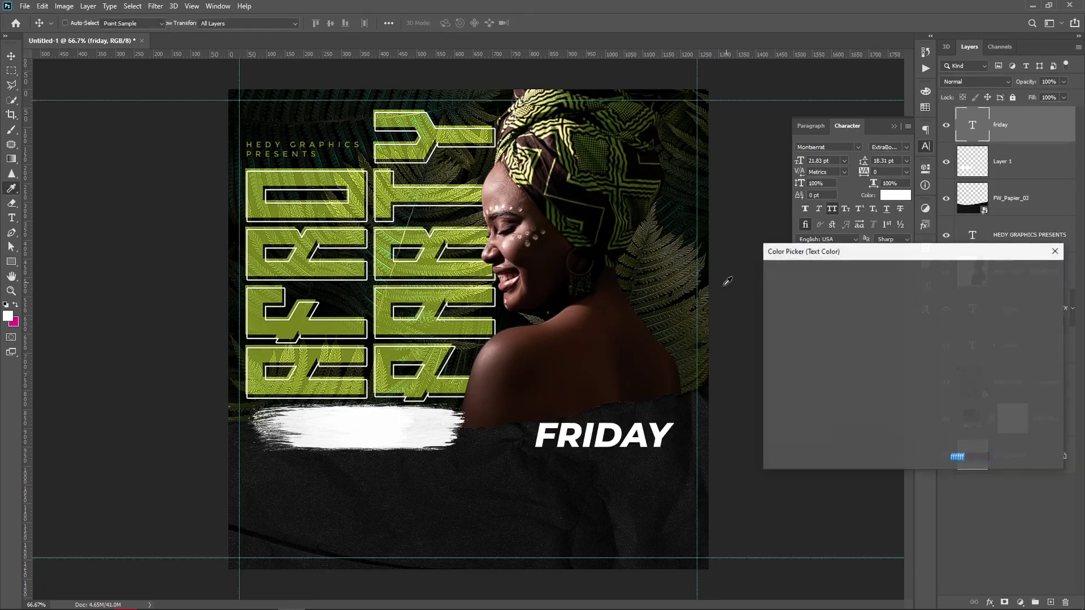
click(639, 258)
key(Return)
key(v)
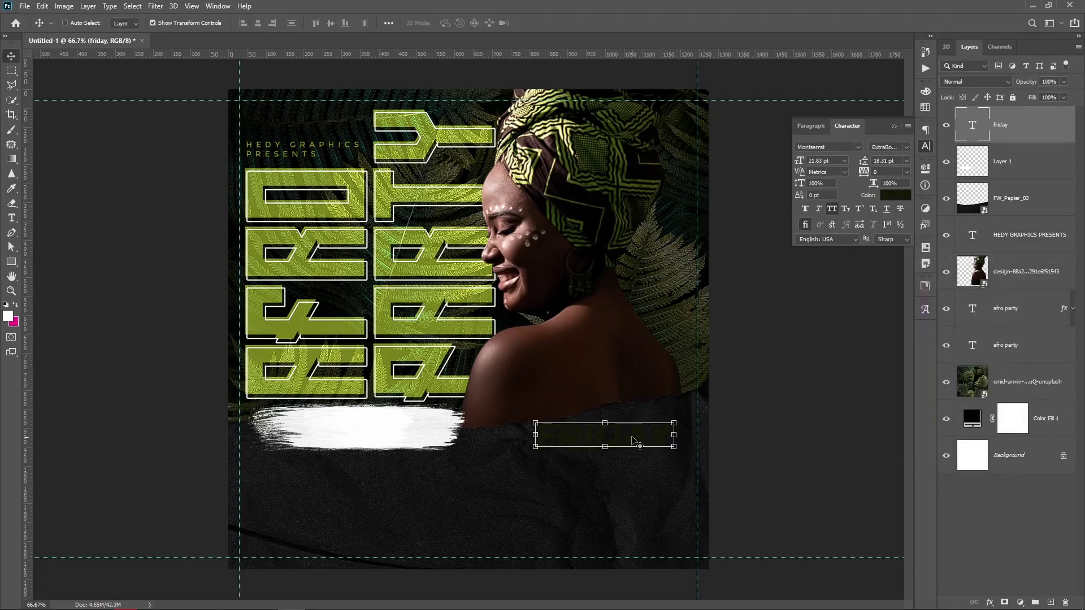
mouse_move(634, 439)
mouse_down()
mouse_move(377, 431)
mouse_move(447, 402)
mouse_up()
key(ctrl+t)
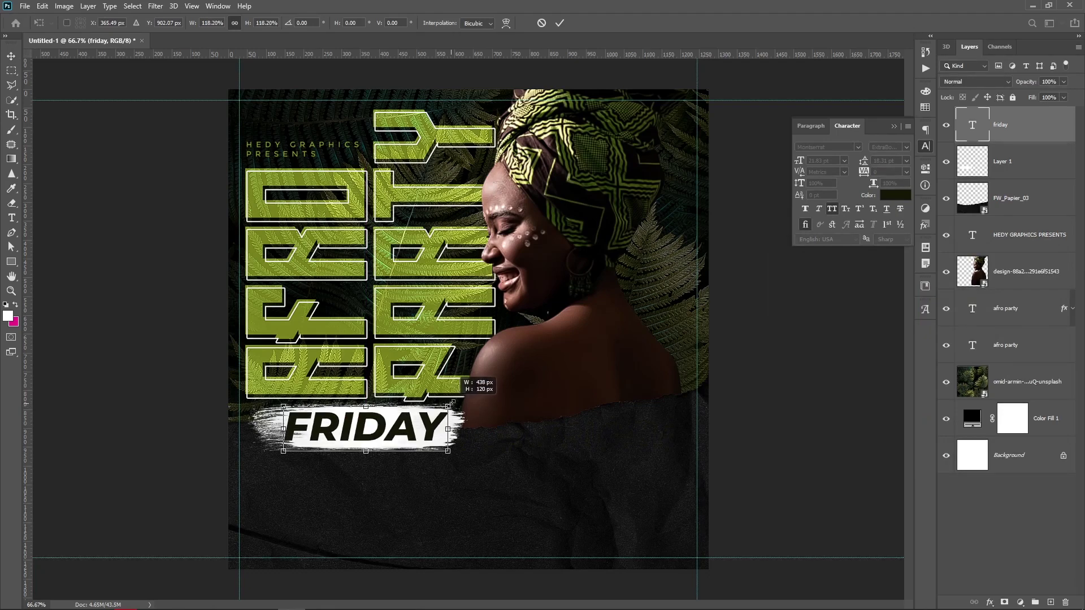
key(Return)
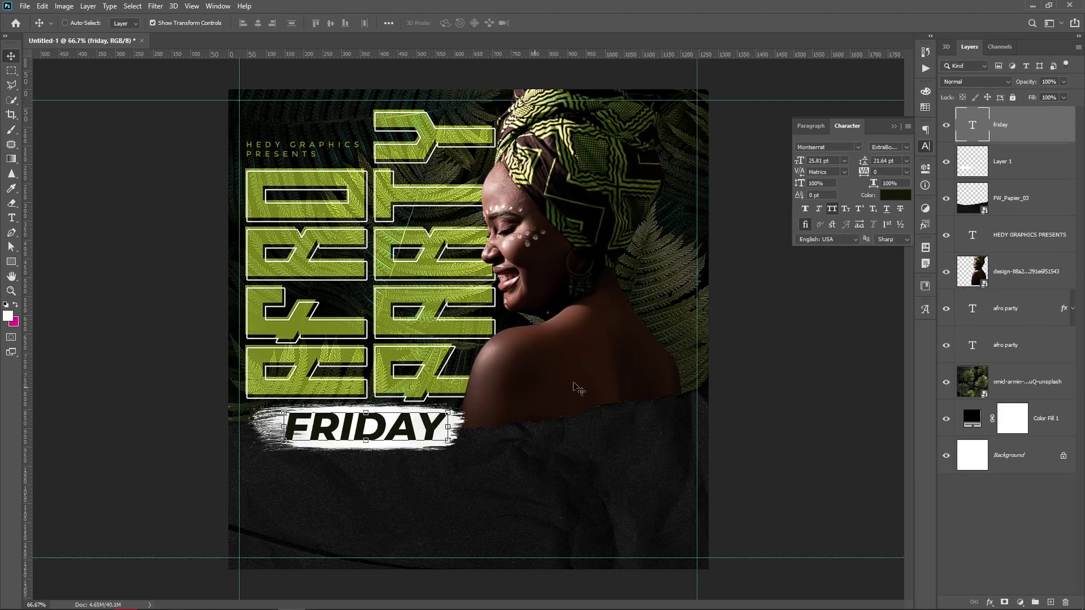
Group the friday text with Layer 1's brush stroke, scale the group to about 90% and nudge it up
click(1030, 172)
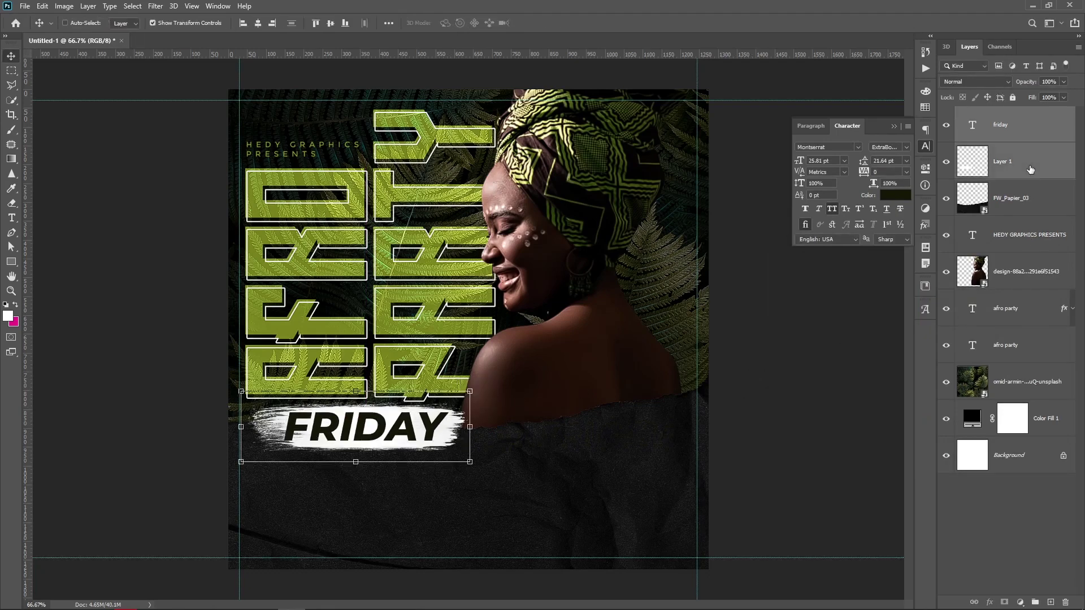
key(ctrl+g)
key(ctrl+t)
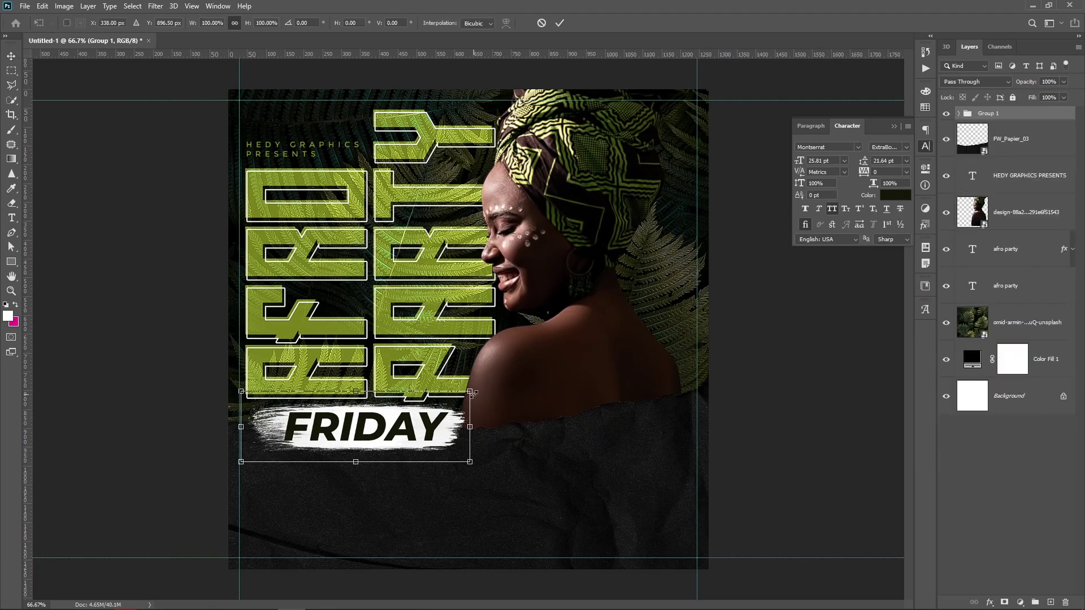
drag(470, 391, 455, 387)
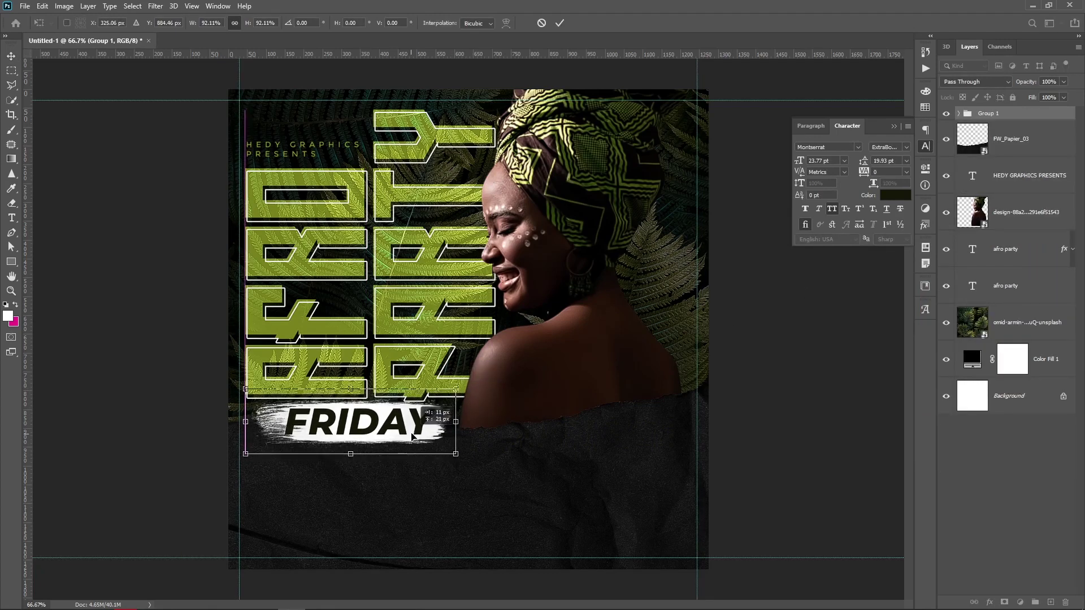
drag(416, 445, 411, 429)
key(Return)
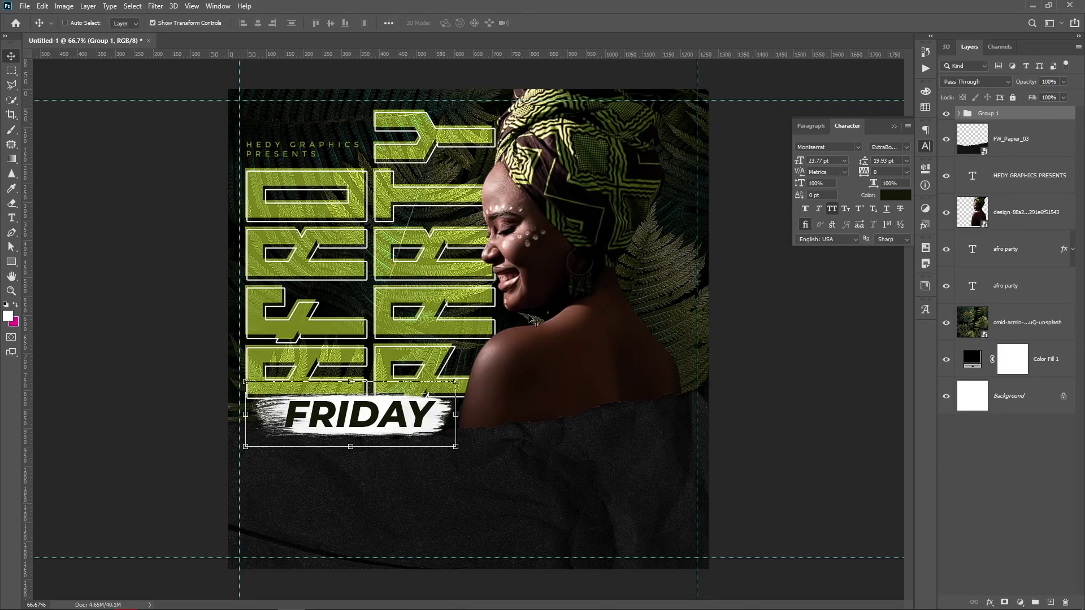
double_click(987, 114)
text(Friday)
Name the group Friday and add a two-line date text ending in JUNE below the stroke
key(Return)
click(997, 466)
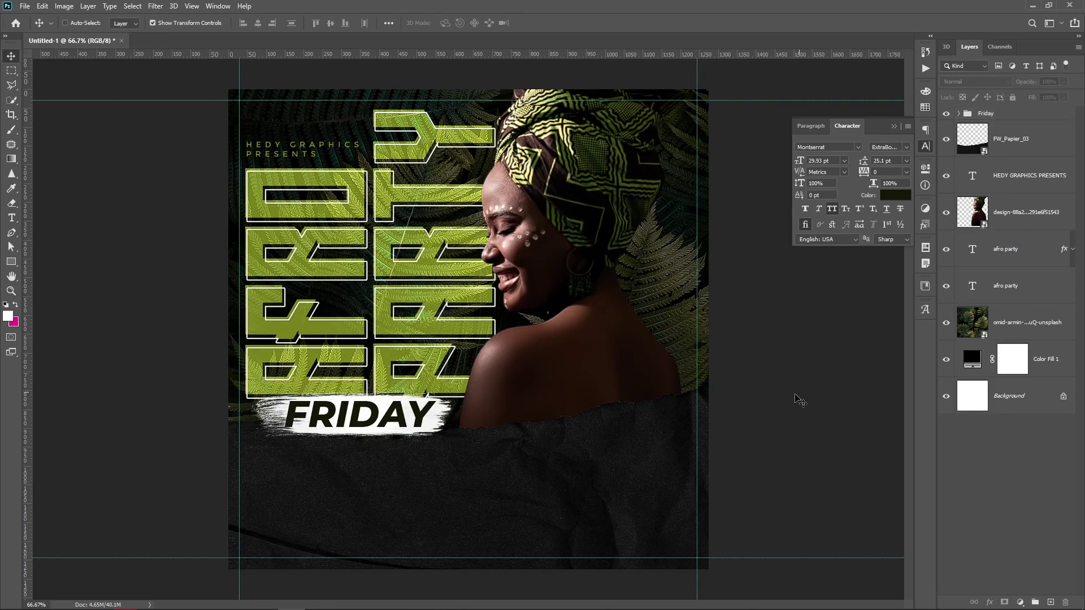
key(t)
click(524, 477)
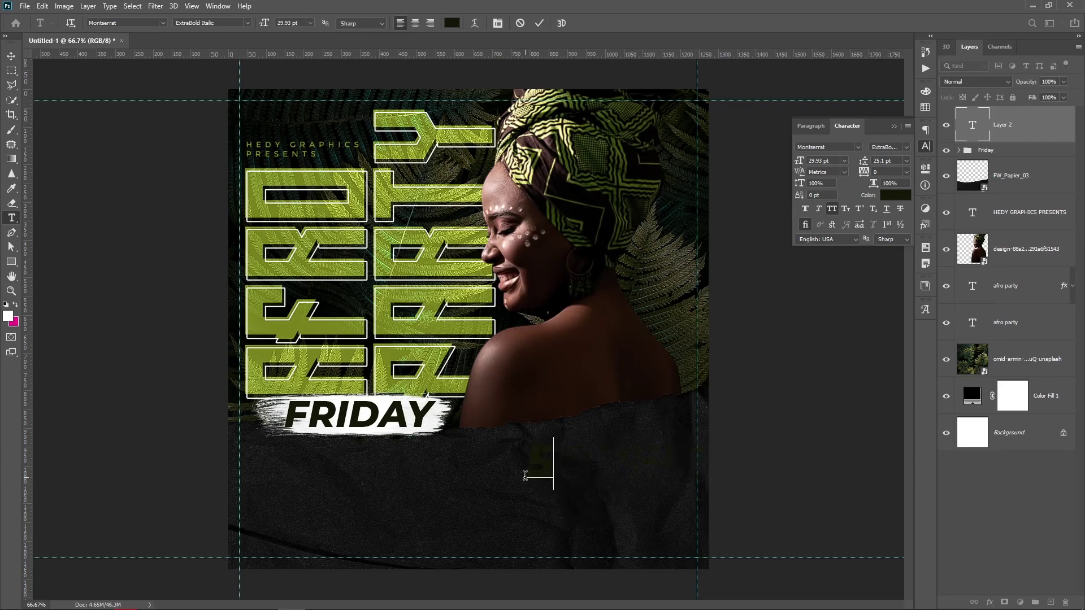
key(Return)
text(JUNE)
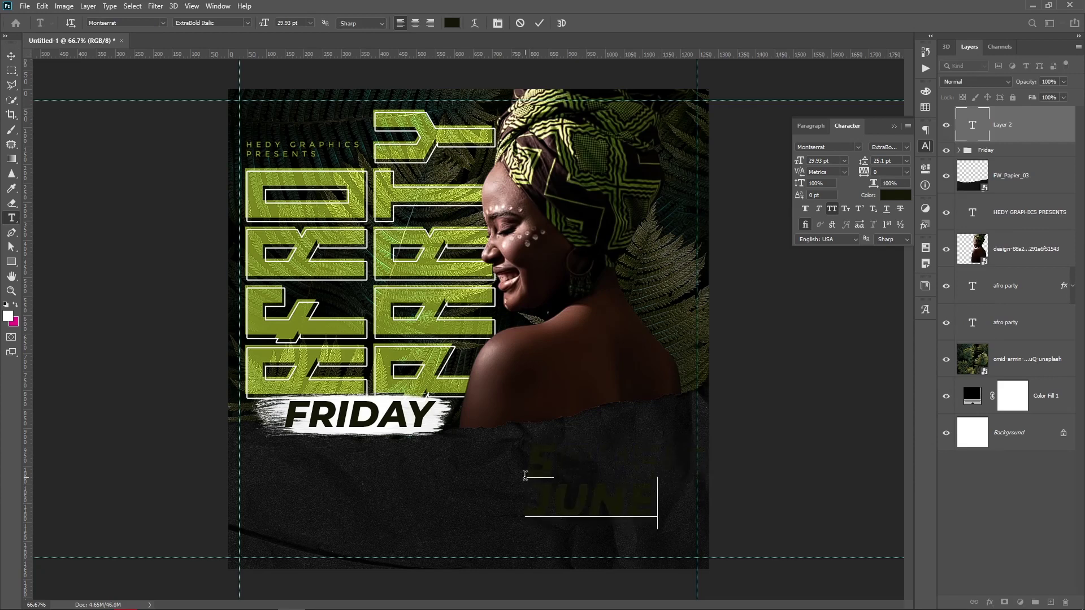
key(ctrl+Return)
Make the date text white
key(v)
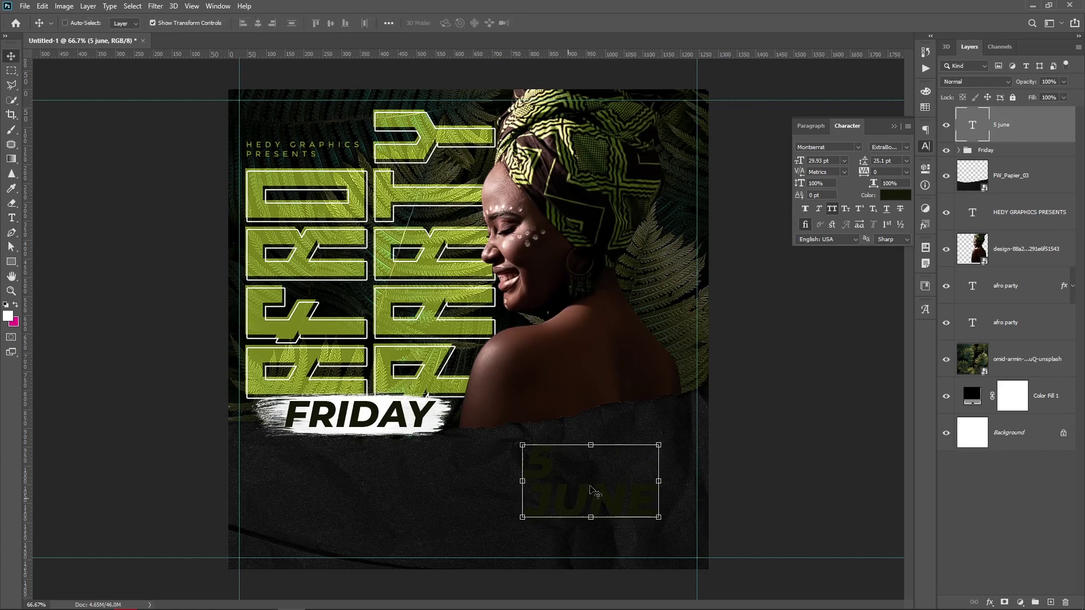
click(895, 195)
drag(791, 300, 730, 254)
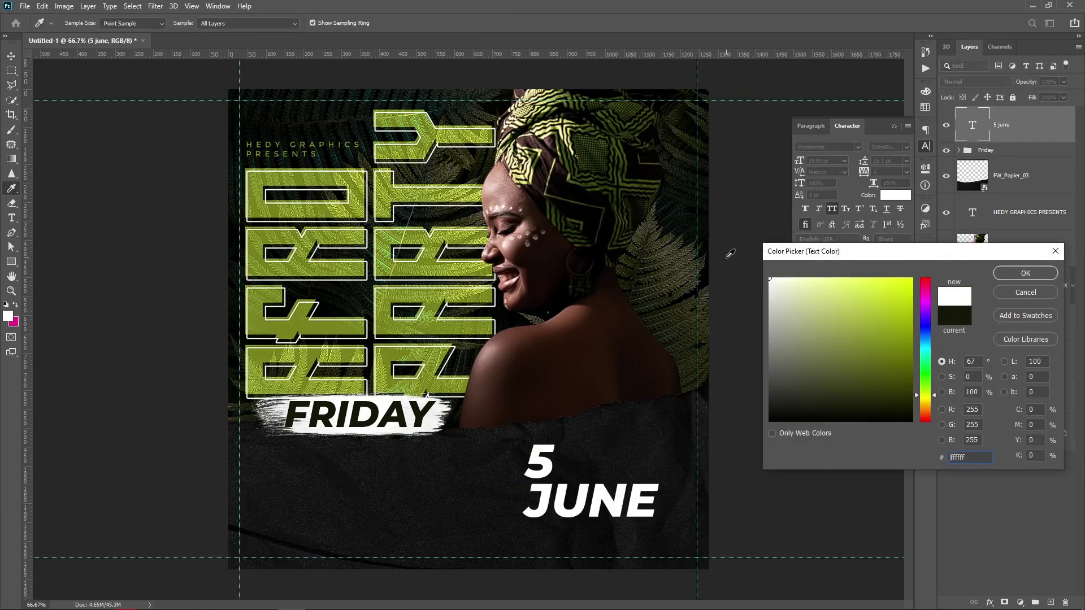
key(Return)
Complete the first line as 15 and reduce the JUNE line's font size
key(t)
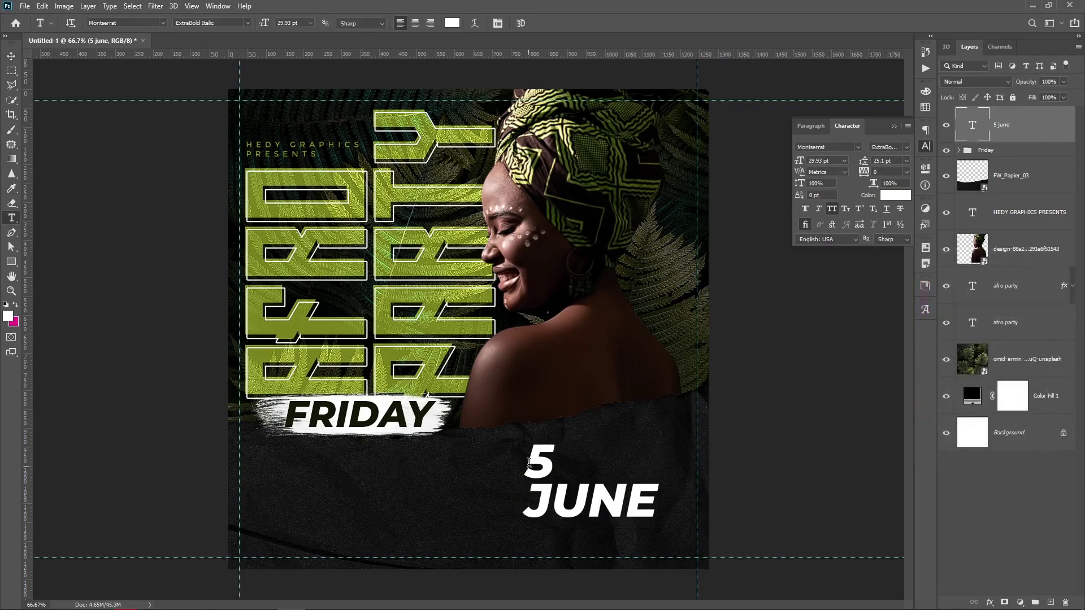
click(529, 462)
text(1)
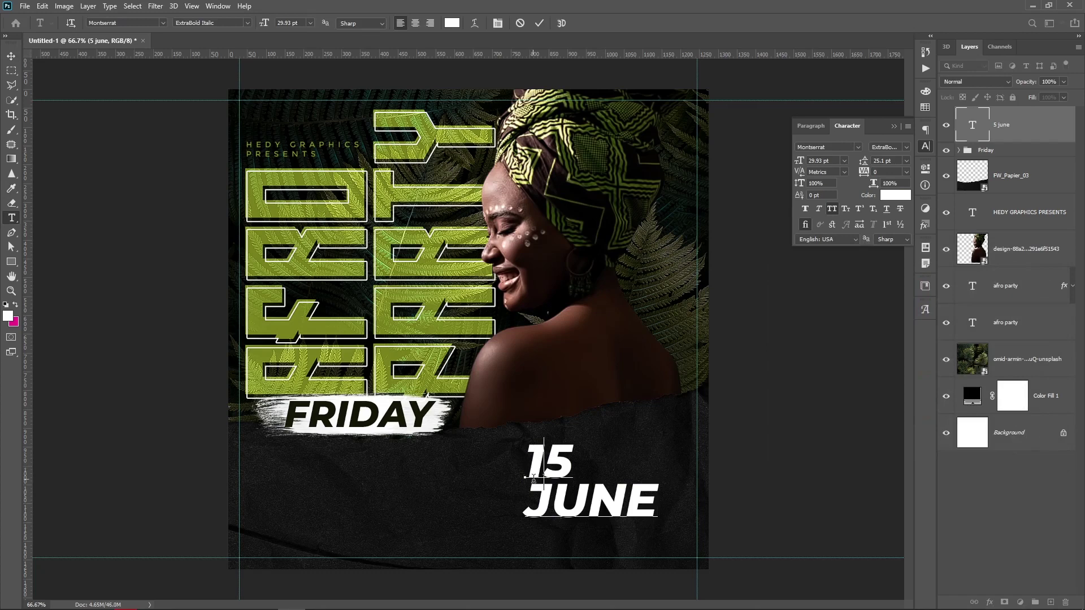
drag(527, 492, 753, 516)
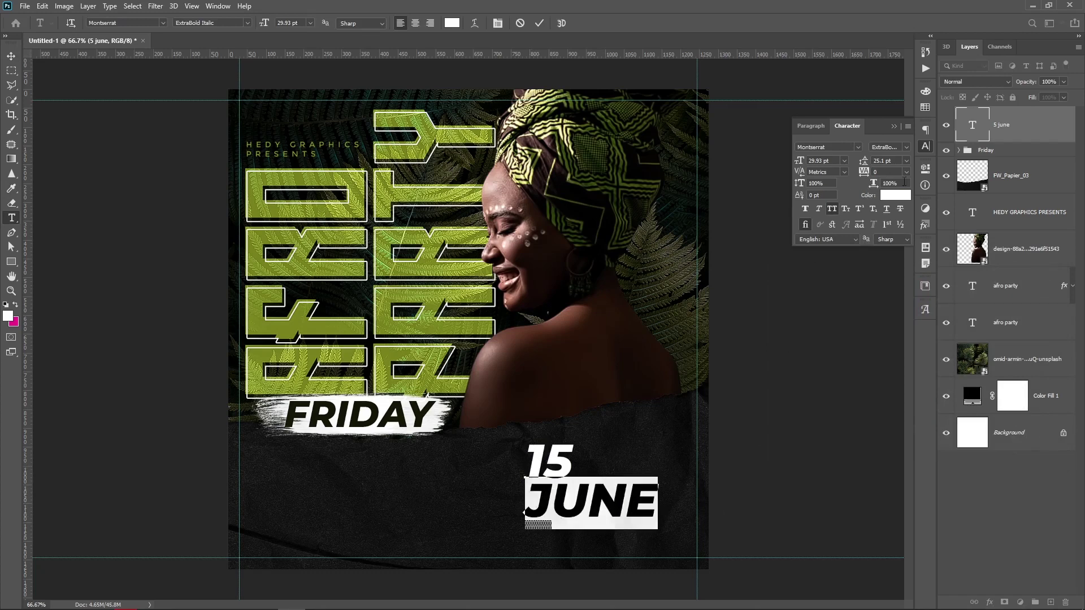
scroll(835, 161, down, 2)
scroll(835, 161, down, 9)
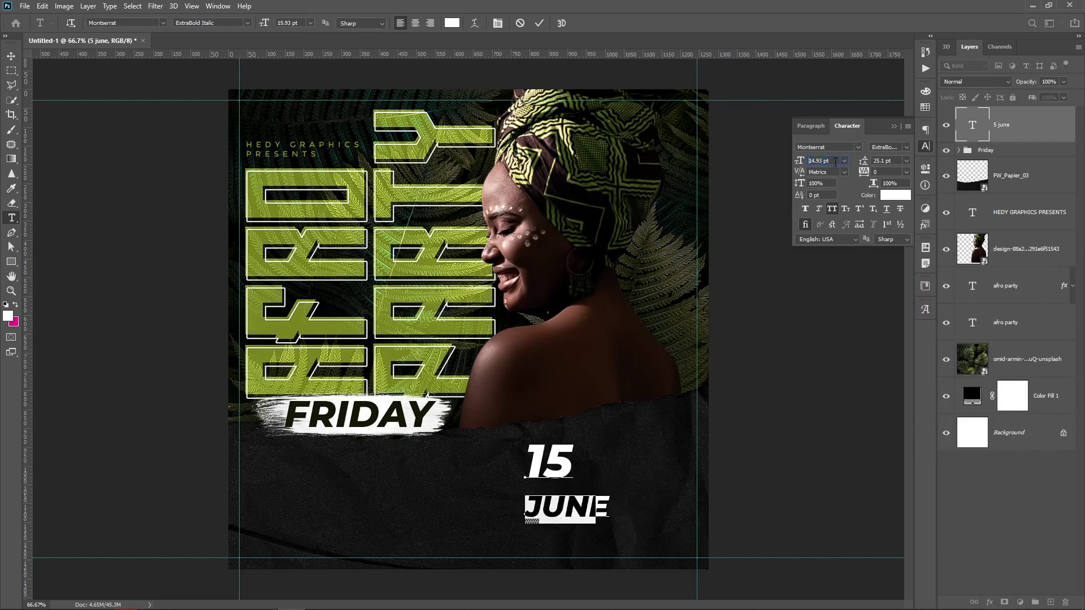
scroll(835, 161, down, 6)
scroll(836, 161, down, 1)
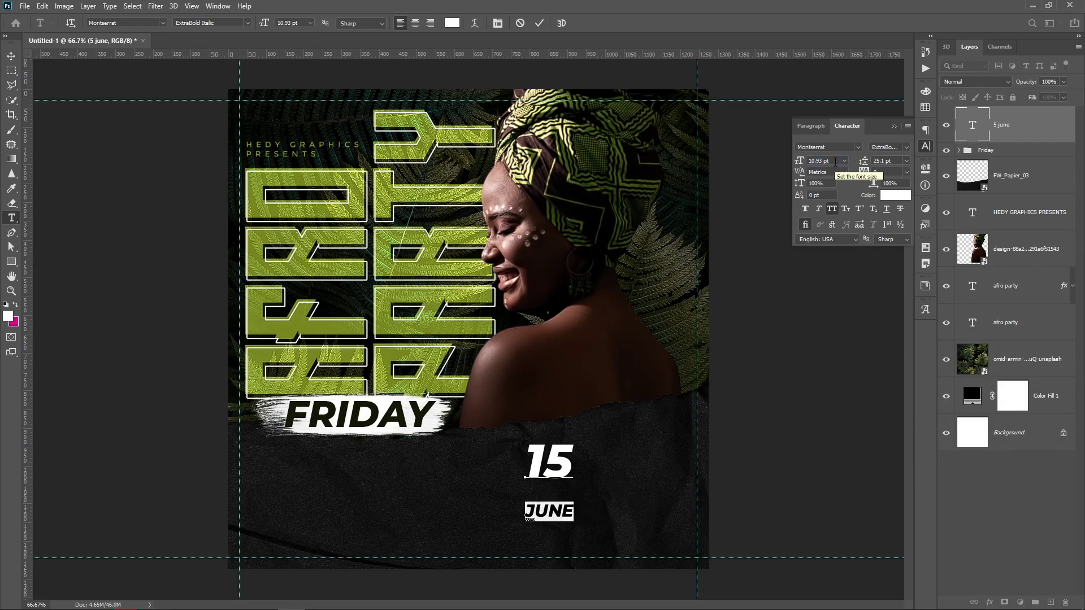
key(ctrl+Return)
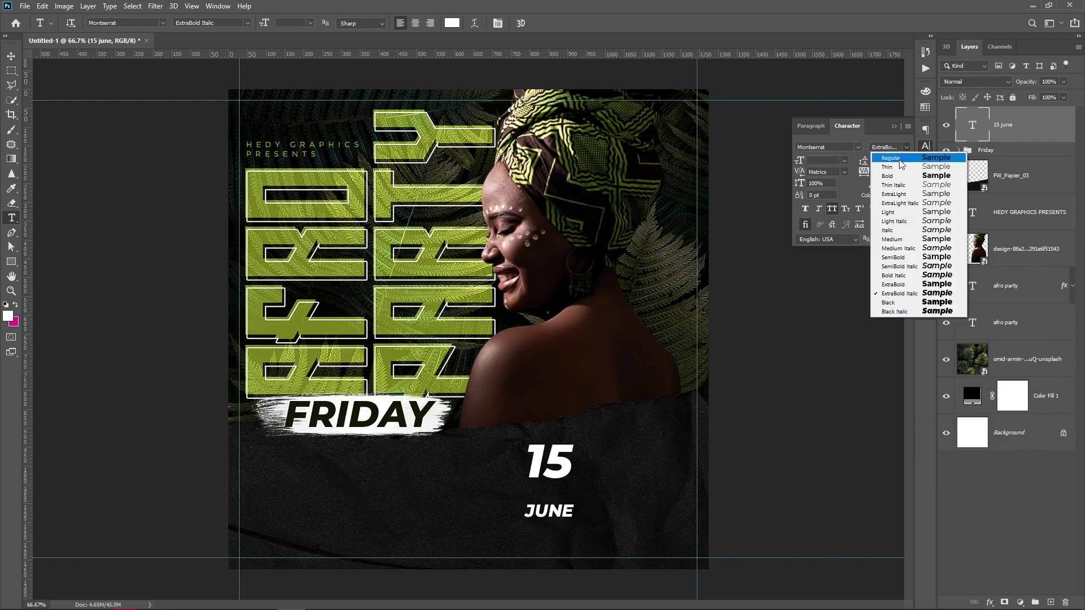
Set the date's font weight to upright Montserrat ExtraBold
click(899, 148)
click(896, 285)
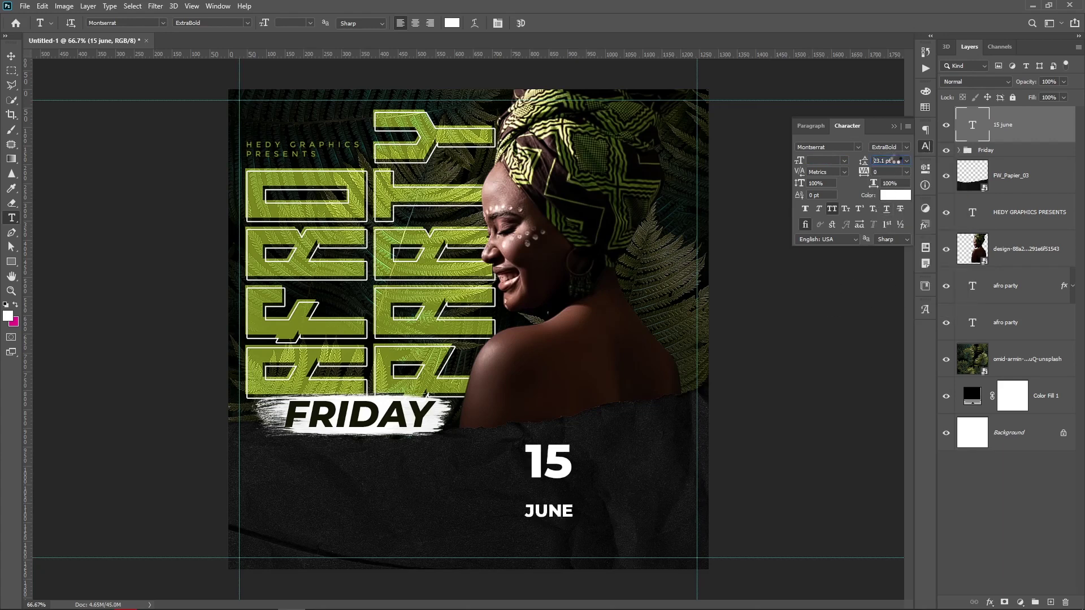
scroll(895, 161, down, 5)
scroll(897, 160, down, 6)
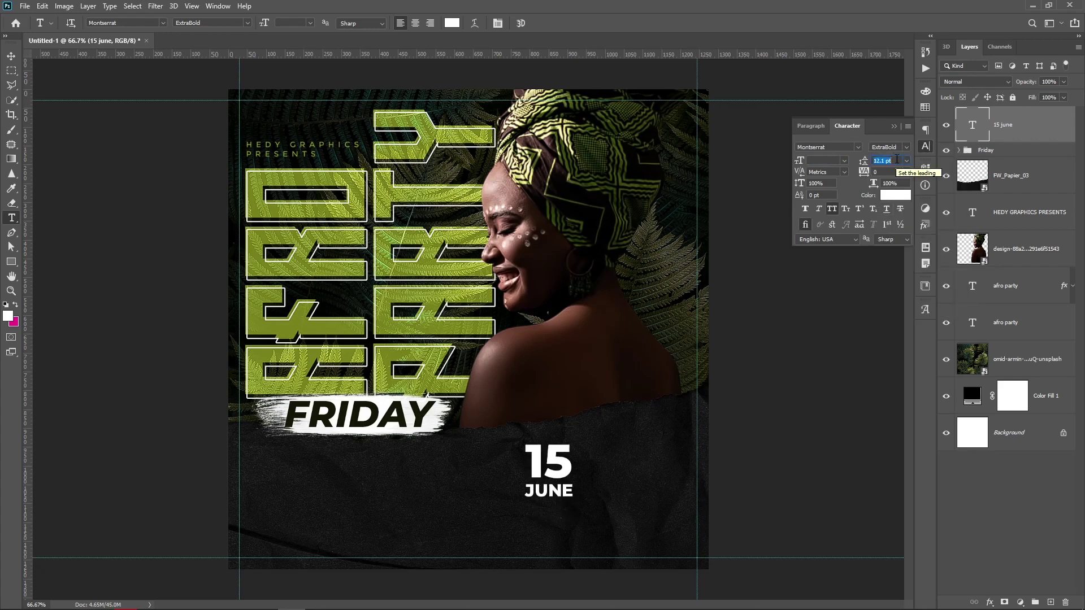
scroll(896, 160, down, 1)
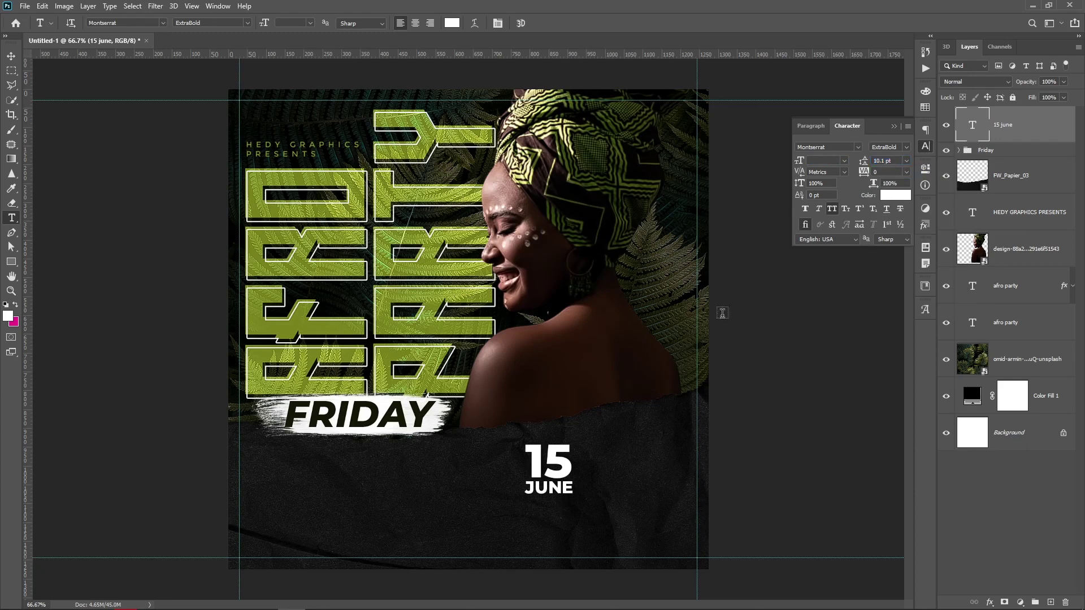
Move the 15 JUNE date to the top-right corner, scale it down and nudge it into place
click(14, 54)
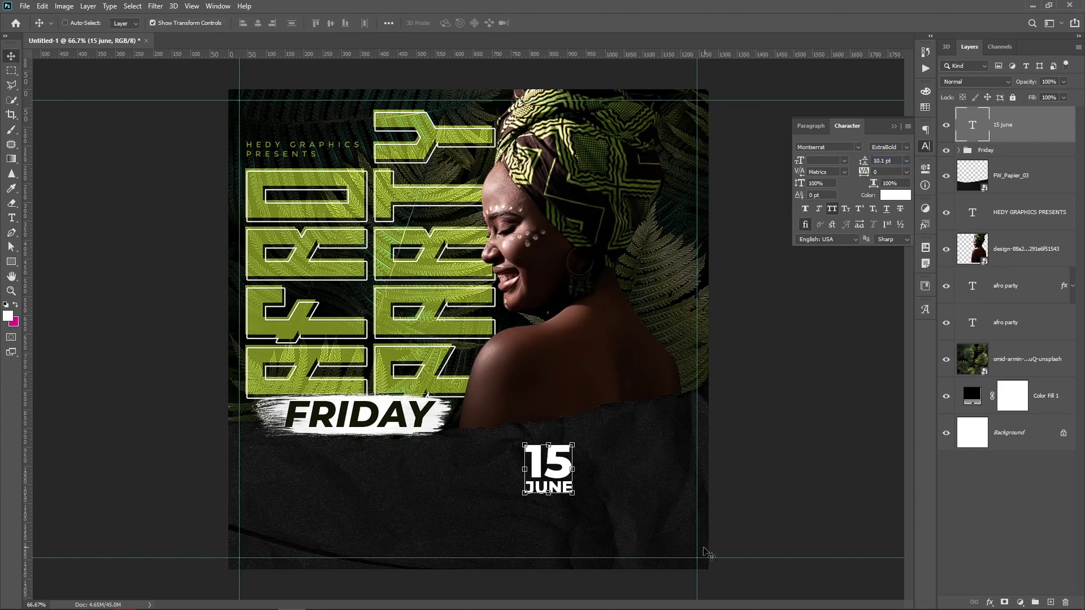
mouse_move(601, 505)
mouse_down()
mouse_move(624, 389)
mouse_move(714, 177)
mouse_up()
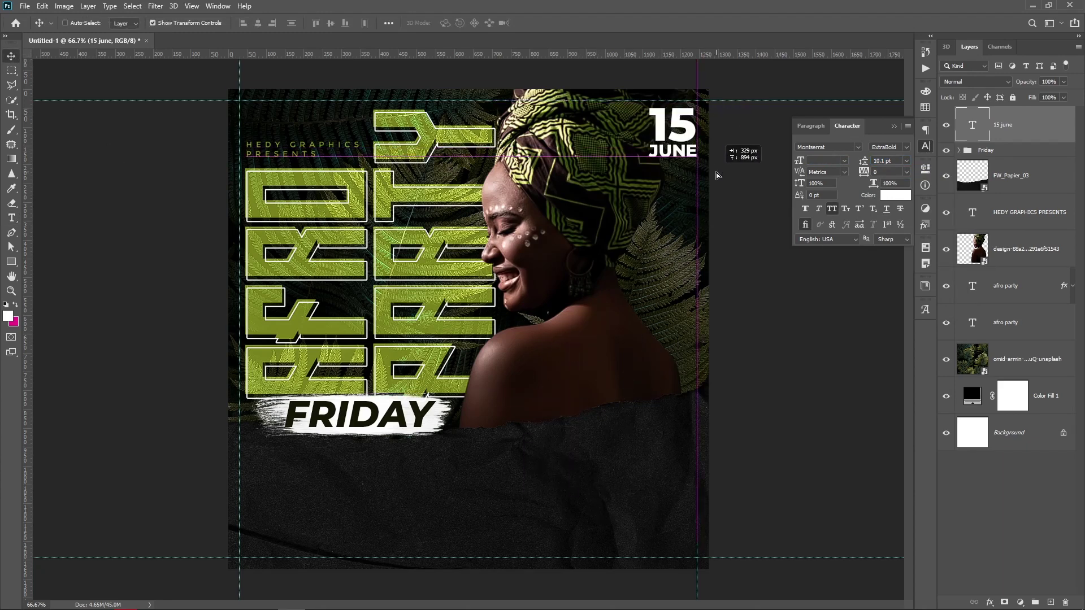
key(ctrl+t)
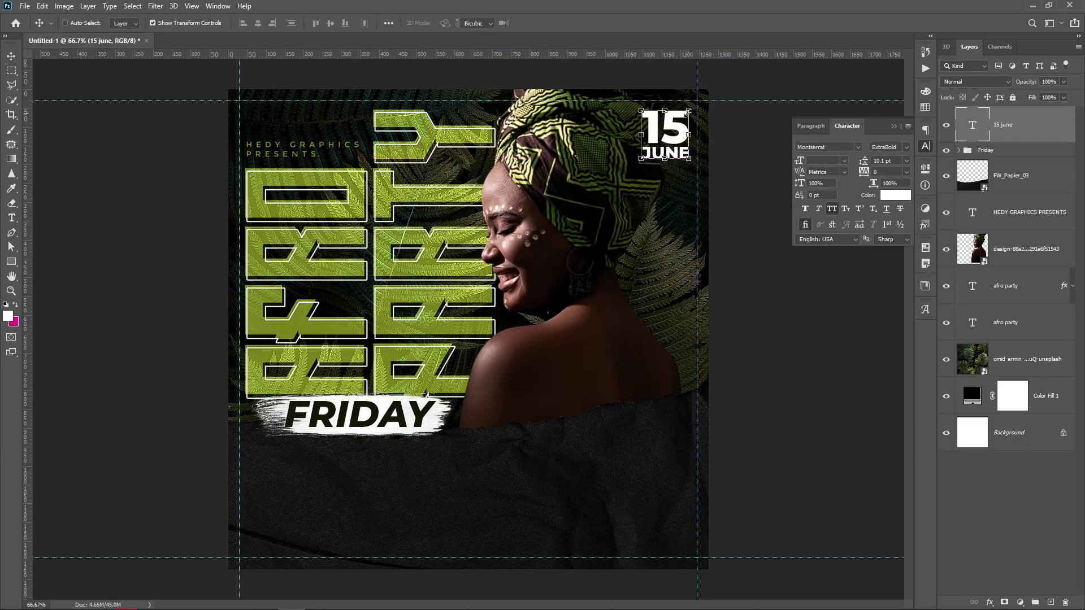
drag(690, 105, 680, 120)
key(Return)
key(Up)
key(Up)
key(Up)
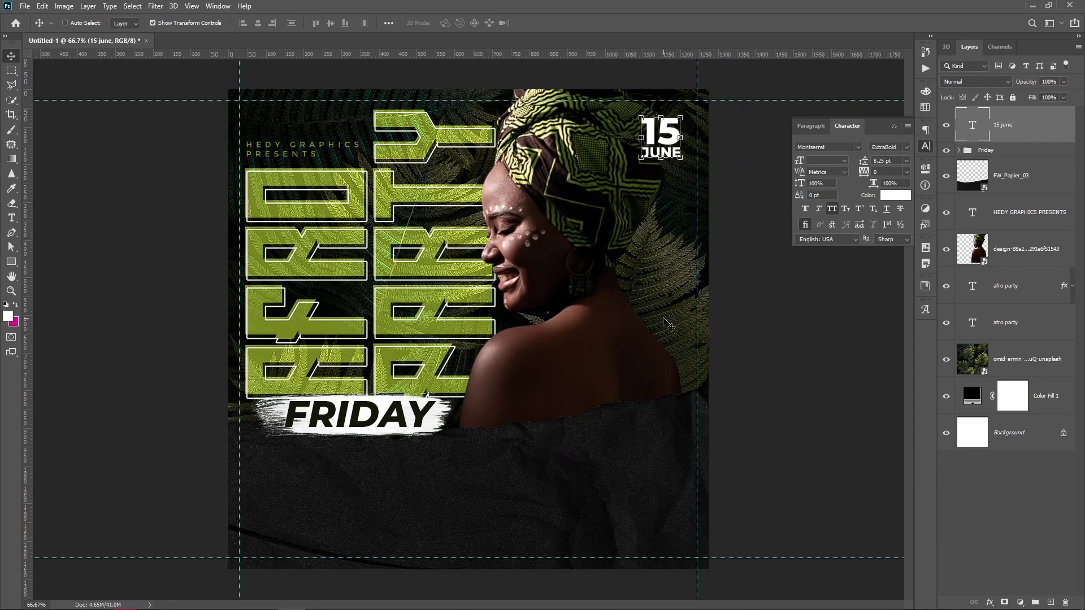
key(Up)
key(Up)
key(Up)
key(Up)
key(Up)
key(Up)
key(Left)
key(Left)
key(Left)
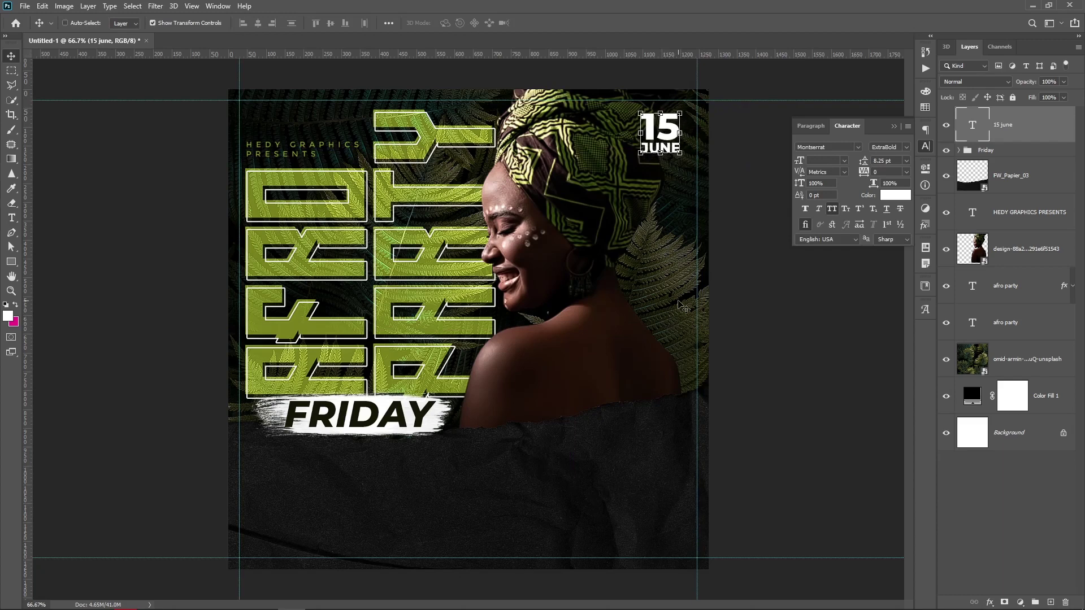
key(Right)
key(Right)
key(Right)
key(Right)
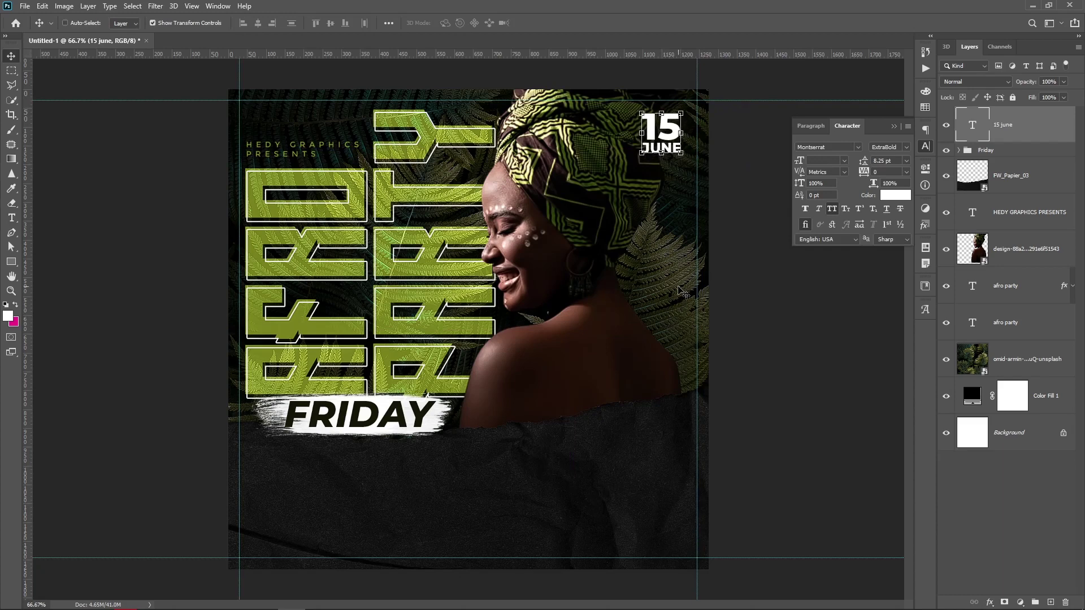
key(Up)
key(Up)
key(Up)
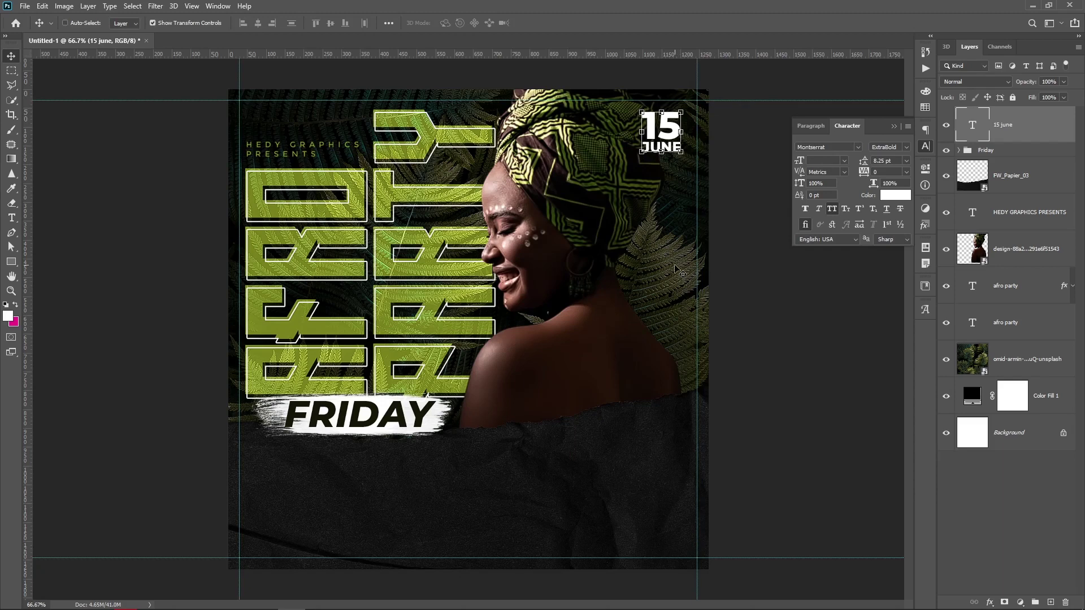
Recolour JUNE with the olive green #869020 sampled from AFRO PARTY
key(t)
drag(641, 147, 682, 148)
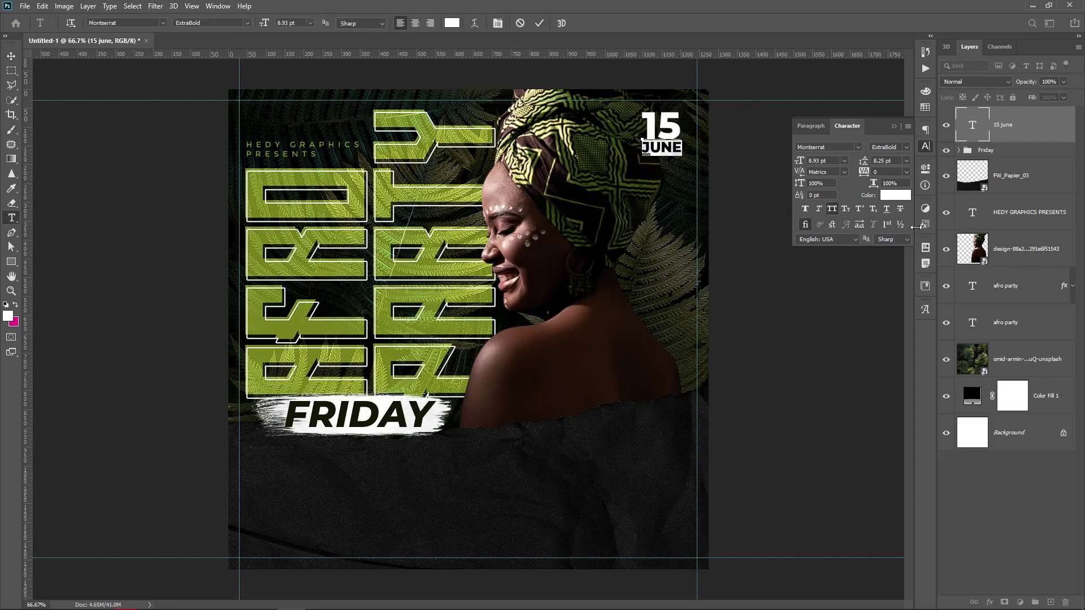
click(895, 195)
click(450, 194)
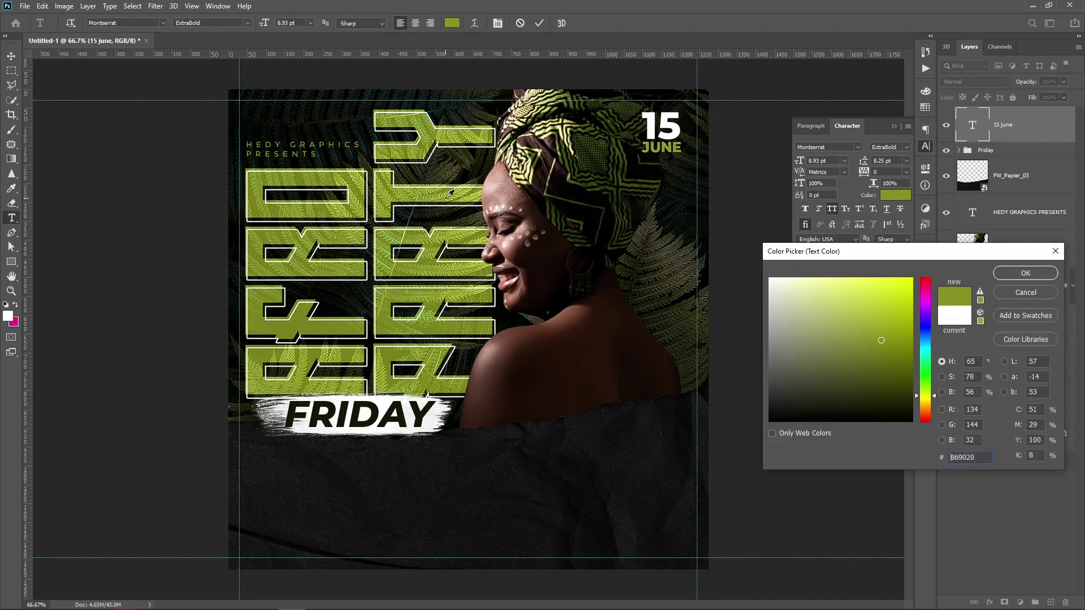
key(Return)
key(ctrl+Return)
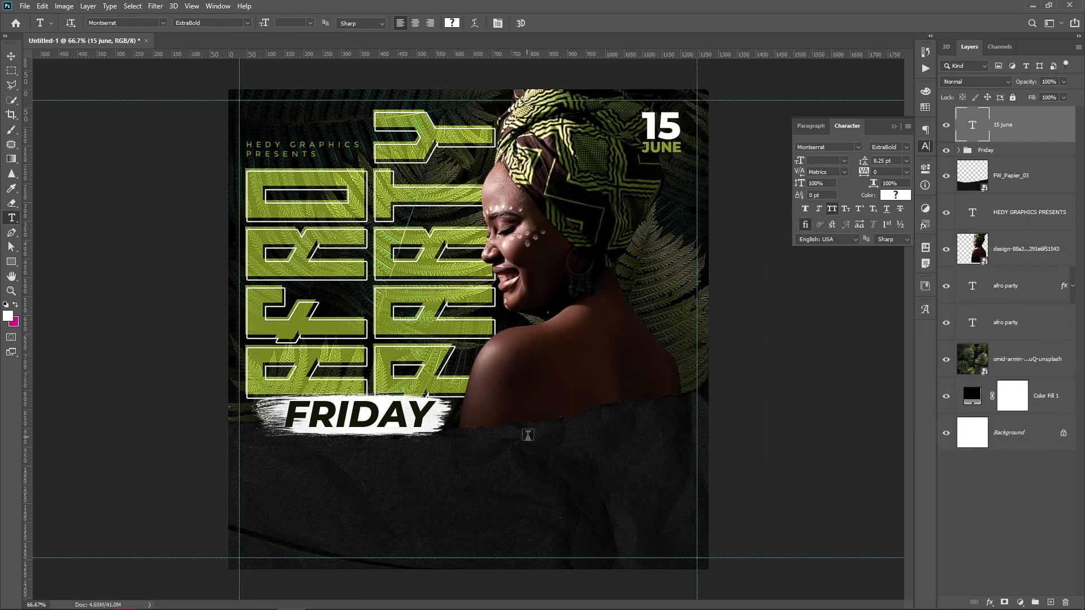
Add a LIVE STREAM text line below FRIDAY and enlarge it slightly
click(536, 469)
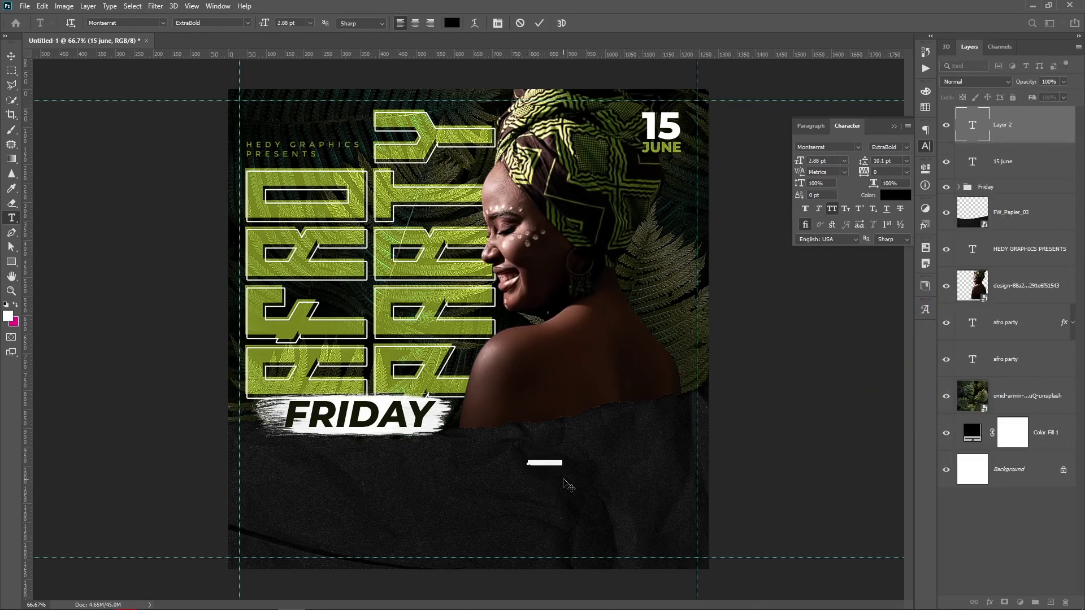
key(BackSpace)
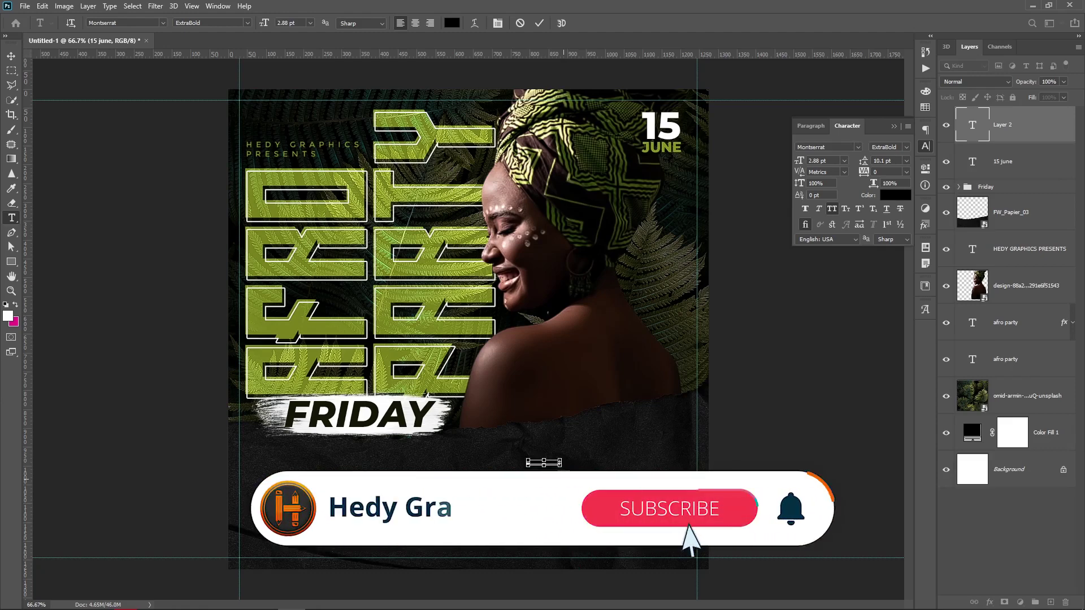
text(live stream)
key(ctrl+Return)
key(v)
drag(561, 456, 596, 454)
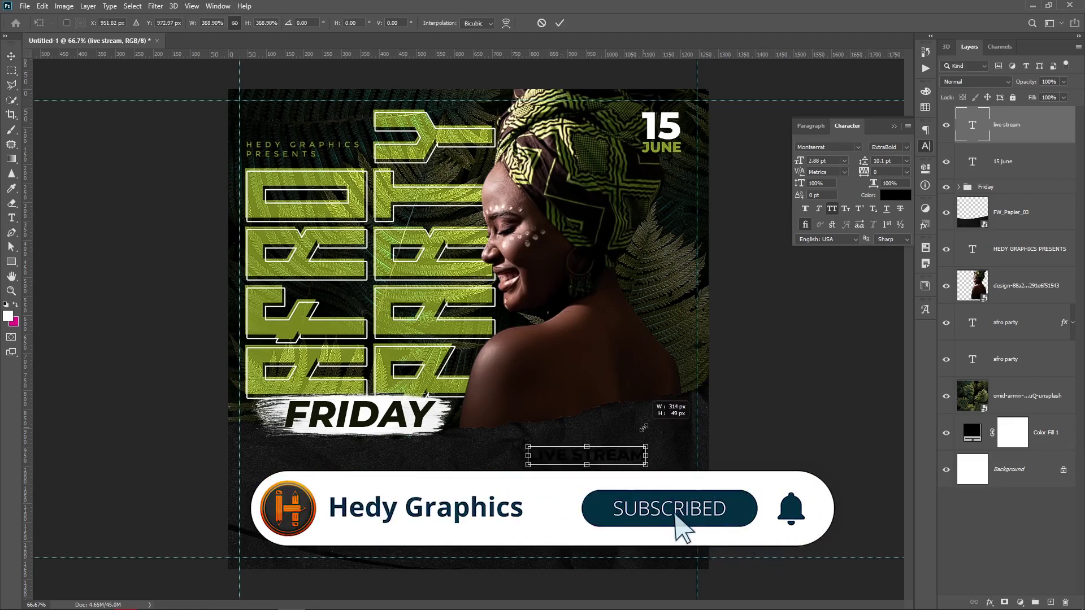
key(Return)
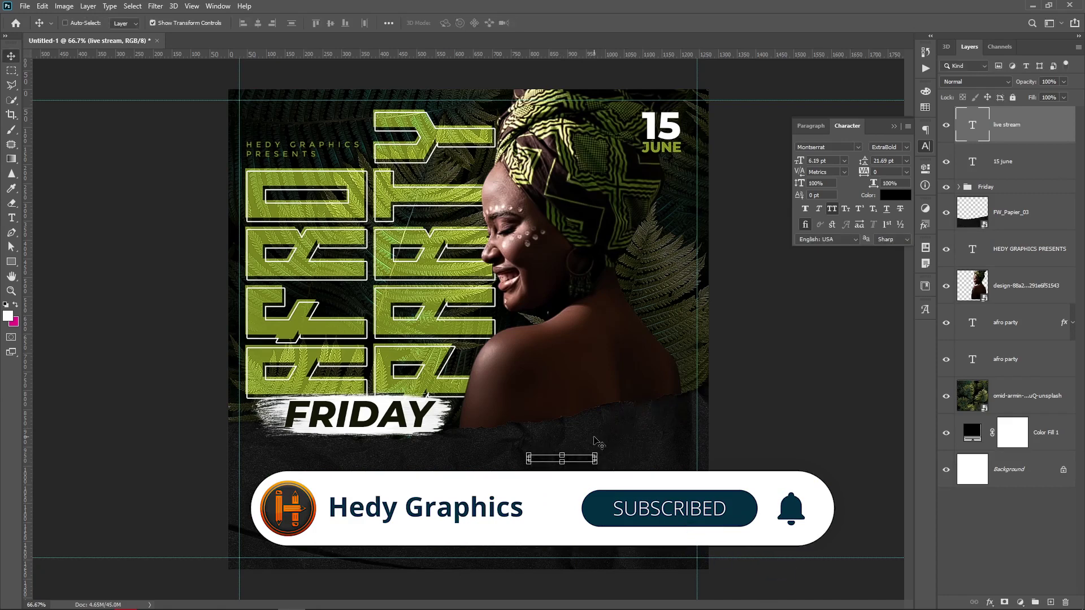
Style LIVE STREAM white (#ffffff) in a Light weight at 6 pt
click(896, 195)
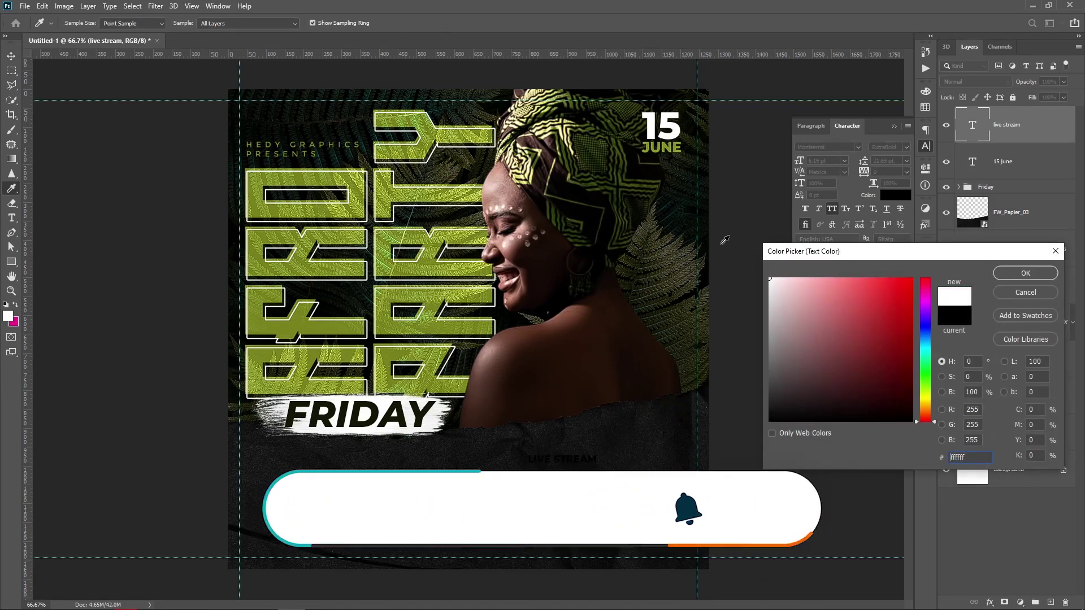
text(ffffff)
key(Return)
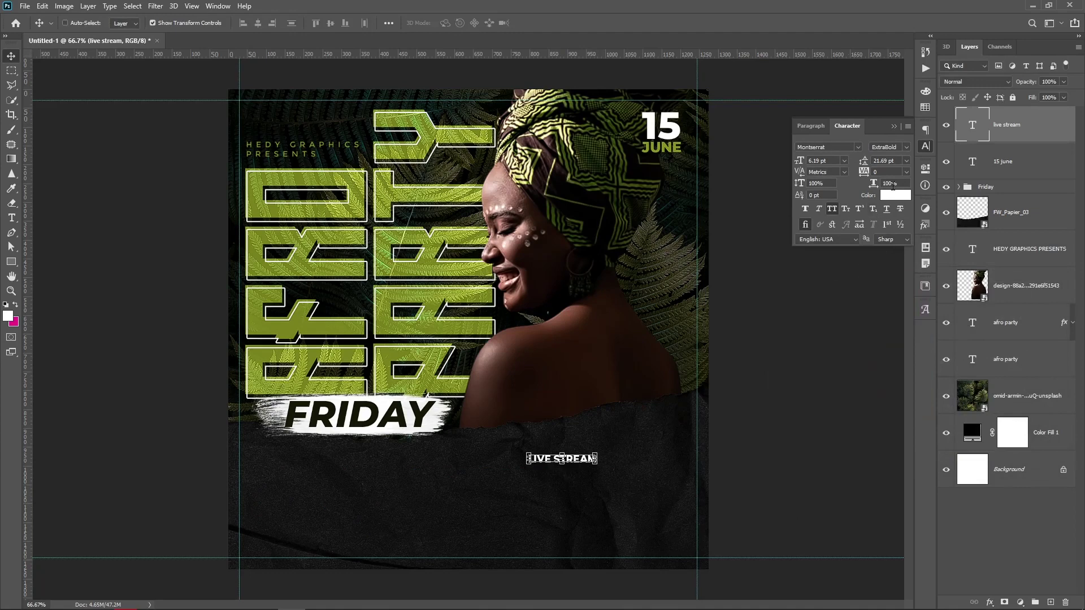
click(909, 147)
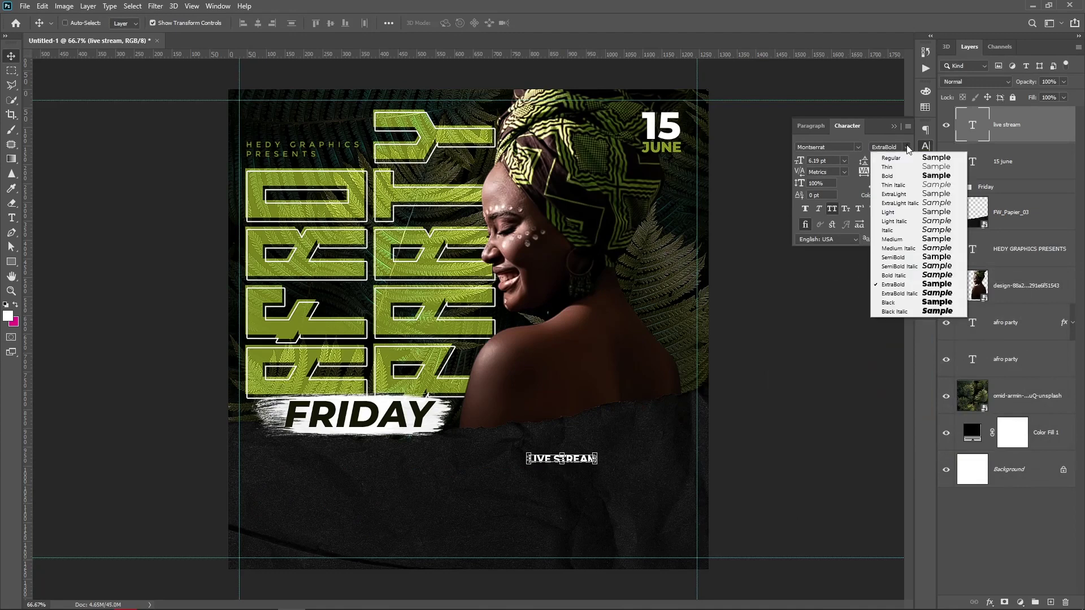
click(900, 212)
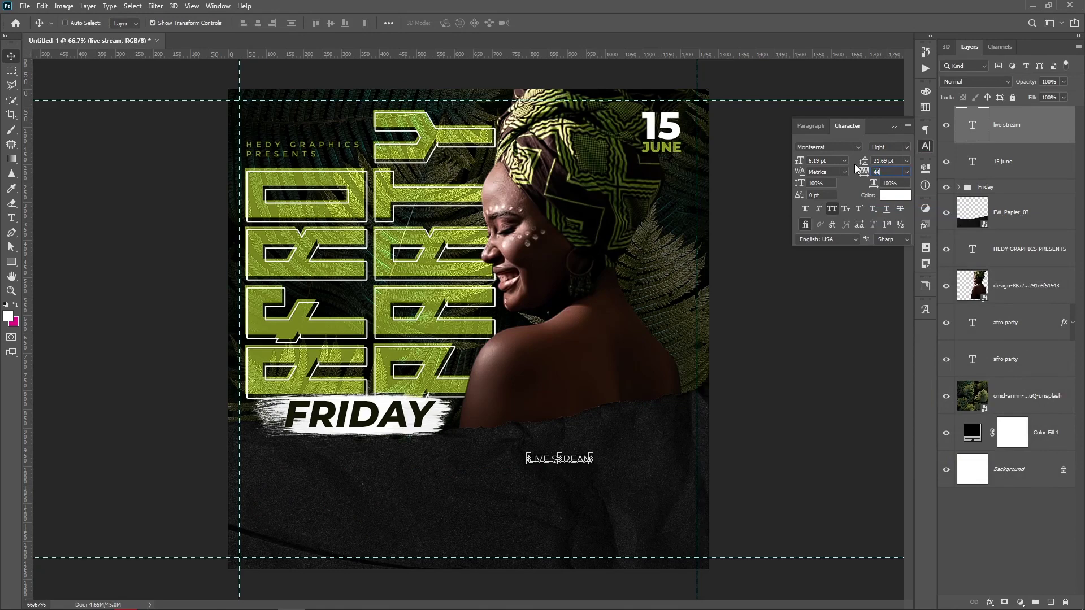
text(4)
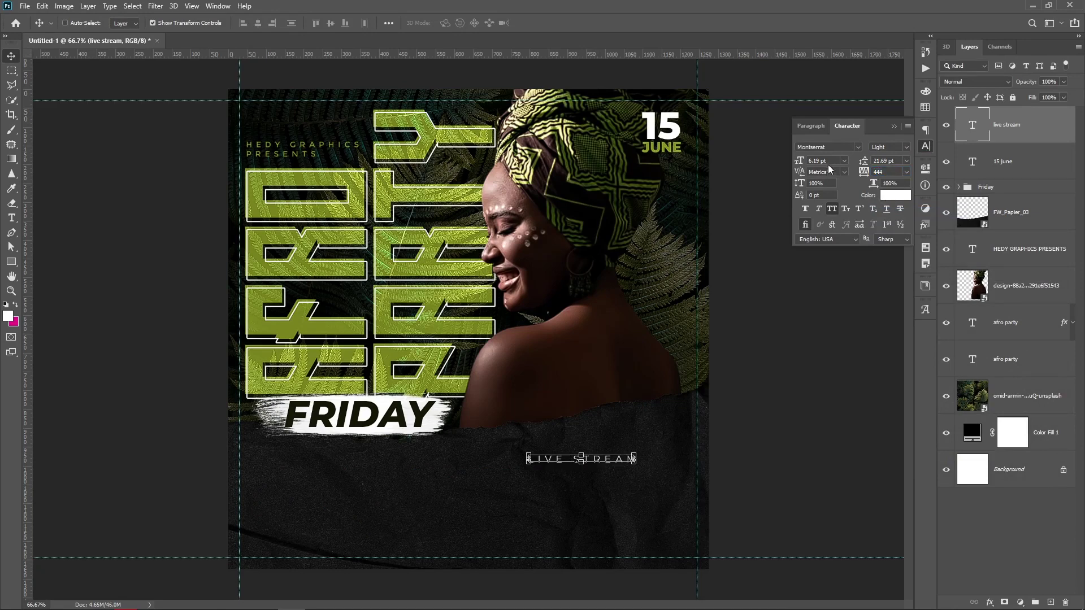
text(6)
key(Return)
Rotate LIVE STREAM 90° so it runs vertically beside the woman
click(637, 459)
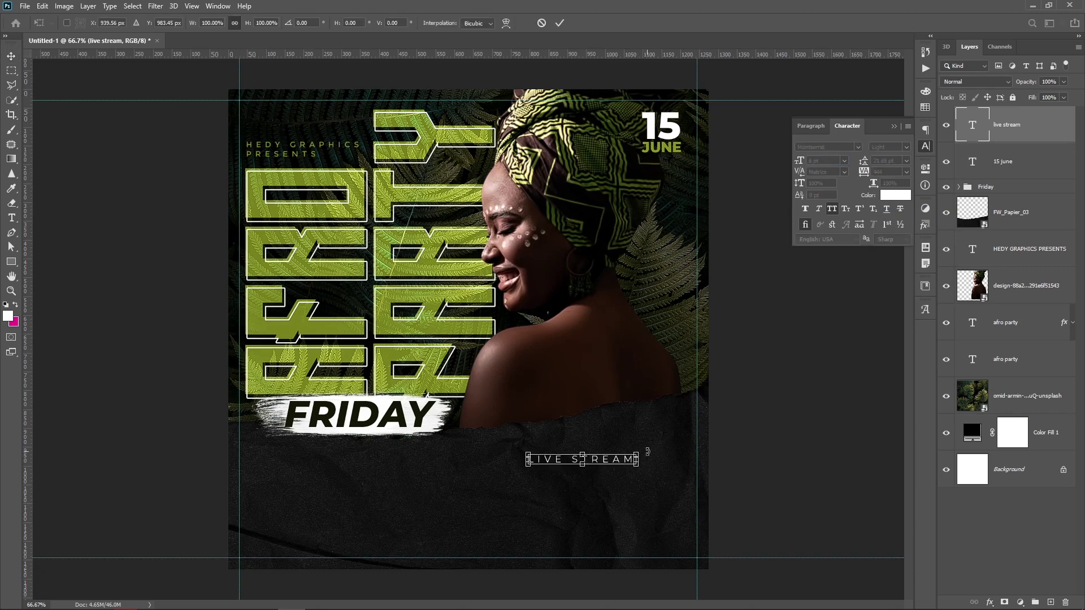
mouse_move(647, 452)
mouse_down()
mouse_move(628, 412)
mouse_move(593, 397)
mouse_move(699, 378)
mouse_up()
key(Return)
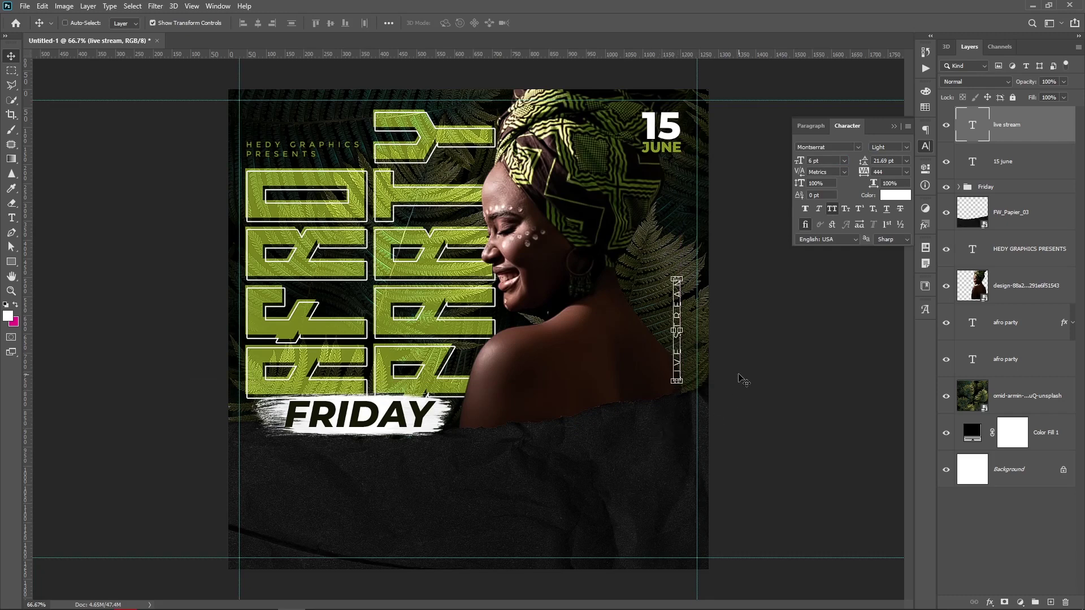
Copy LIVE STREAM to the lower centre, rotate it horizontal, and retype it 'MORE INFORMATION WPP'
alt+drag(729, 339, 573, 499)
click(541, 440)
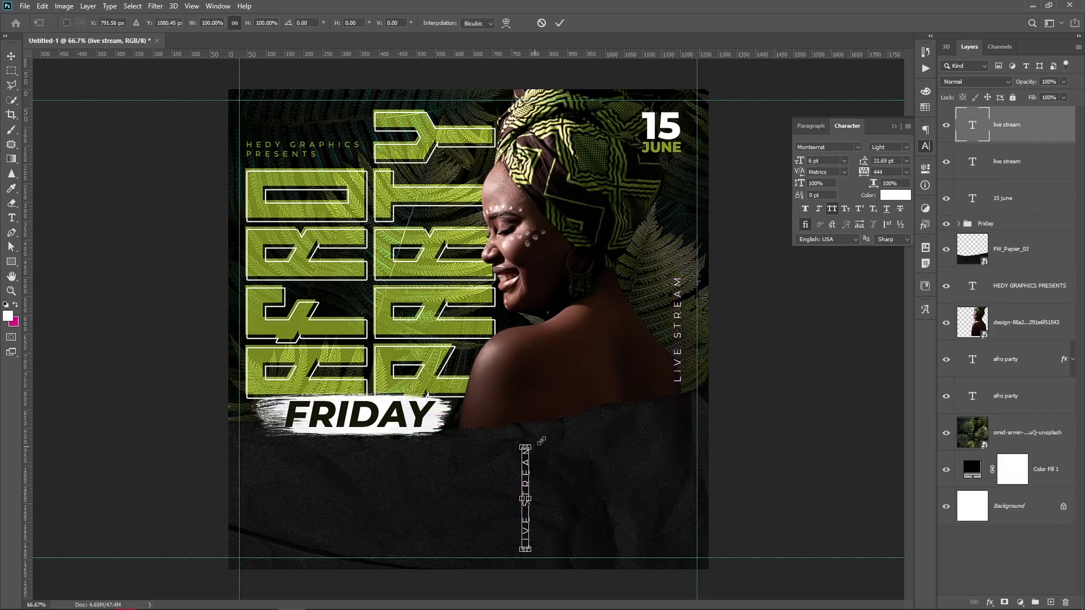
drag(590, 430, 630, 523)
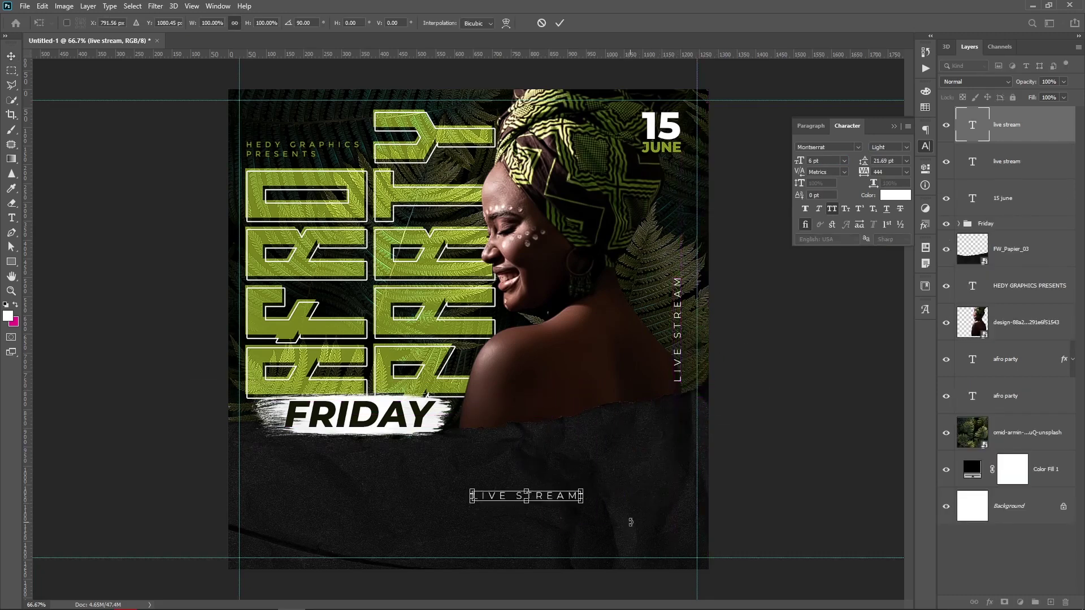
double_click(564, 502)
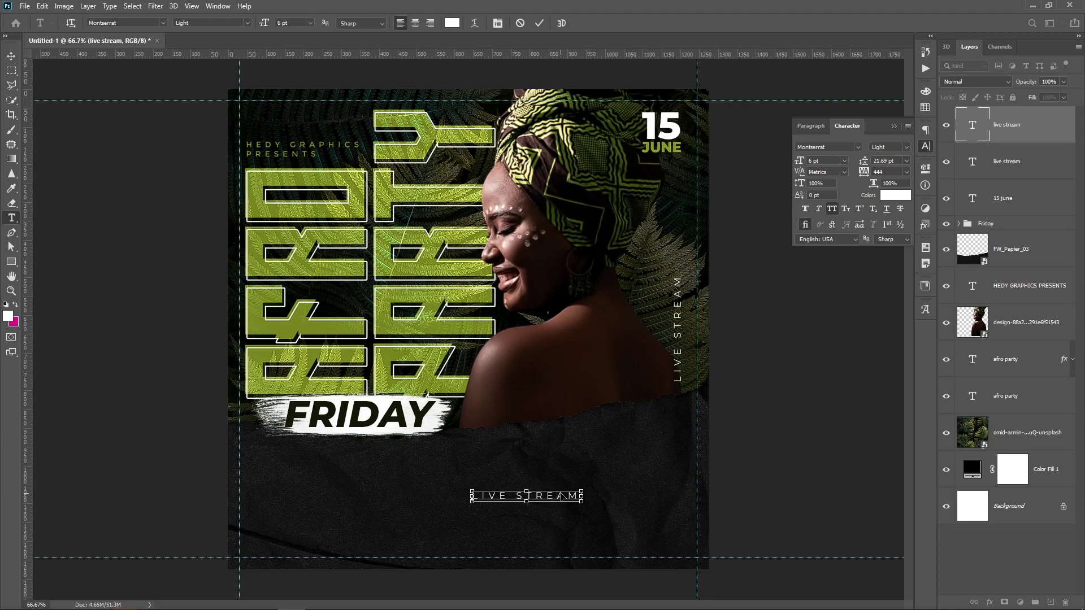
key(ctrl+a)
text(MORE )
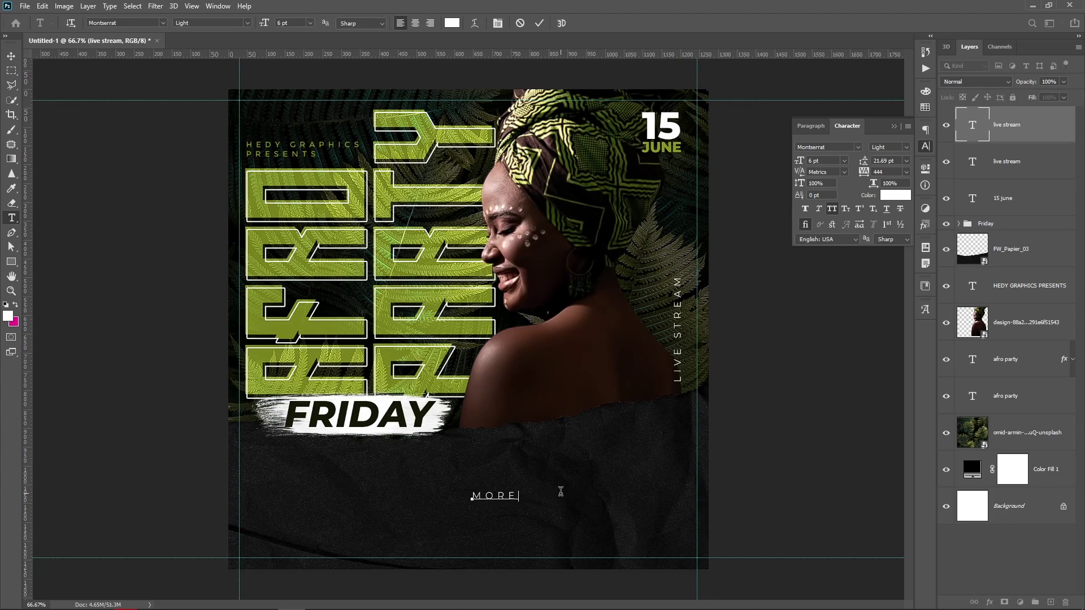
text(INFOR)
text(MATIO)
text(N )
text(W)
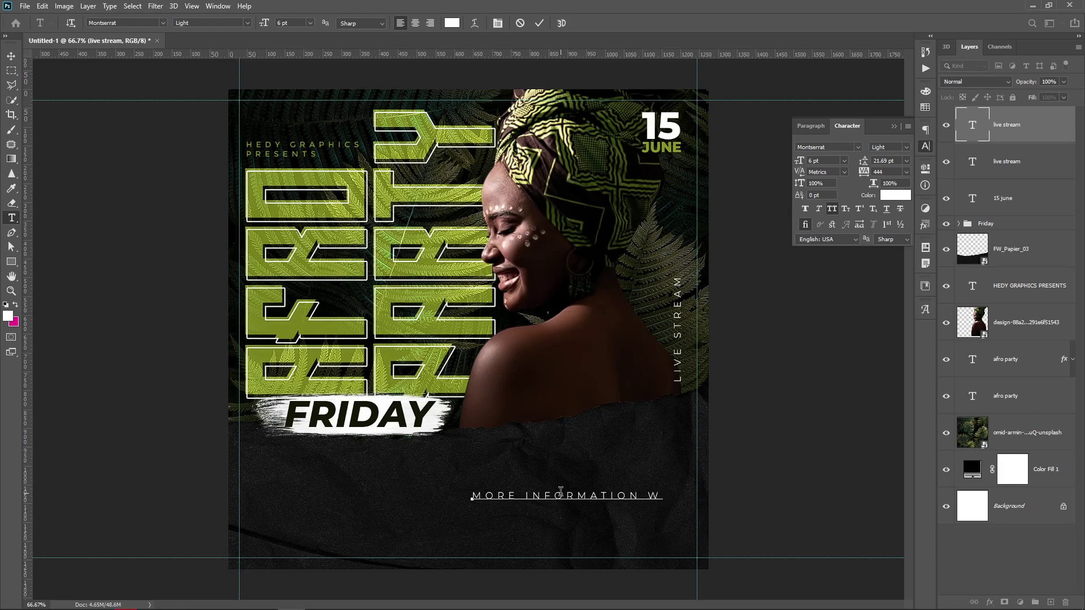
text(PP: +2)
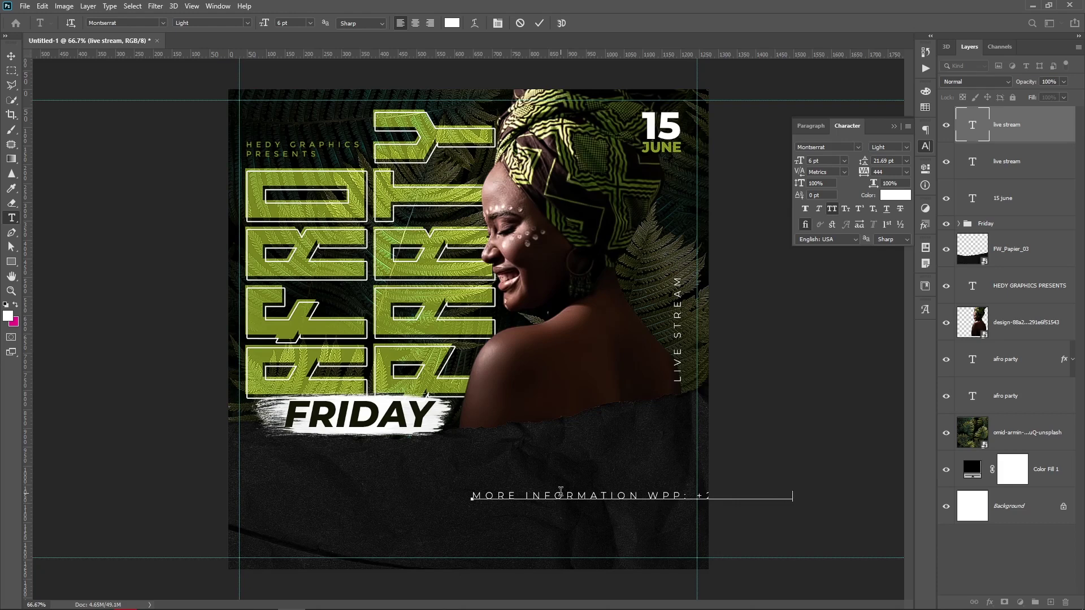
Move the more-information line down to the flyer's bottom edge
key(ctrl+Return)
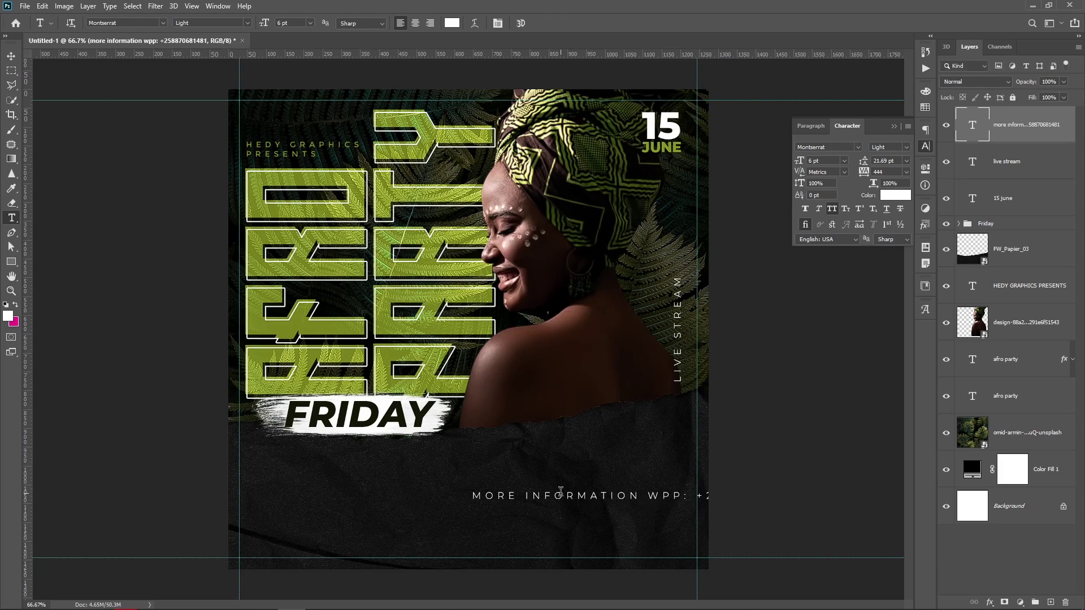
key(v)
mouse_move(803, 437)
mouse_down()
mouse_move(670, 483)
mouse_move(642, 470)
mouse_up()
Insert spaces into the phone number so its digits are grouped
key(t)
click(580, 528)
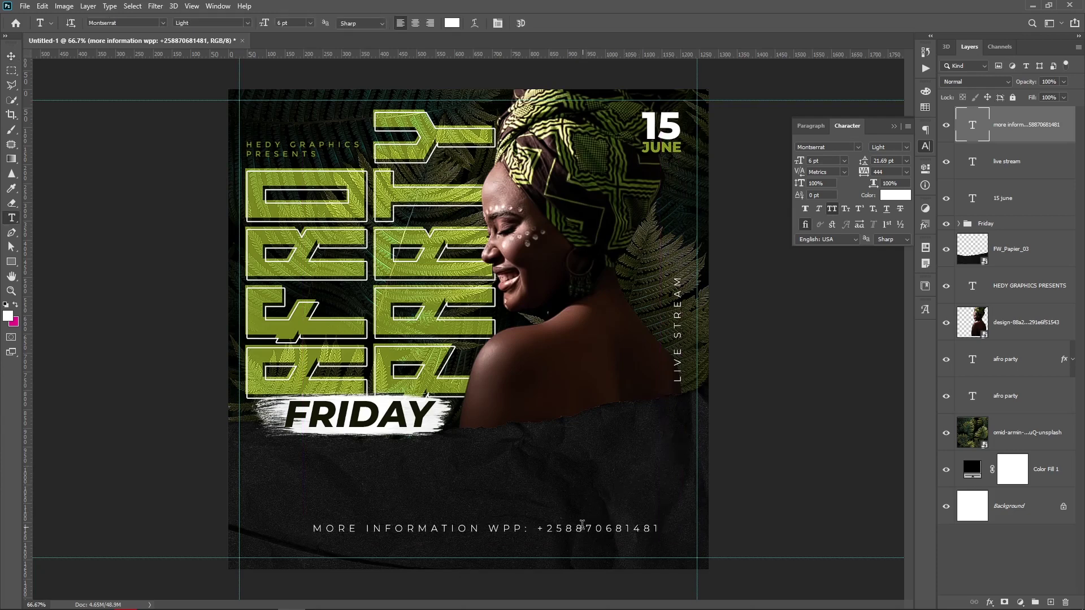
click(598, 528)
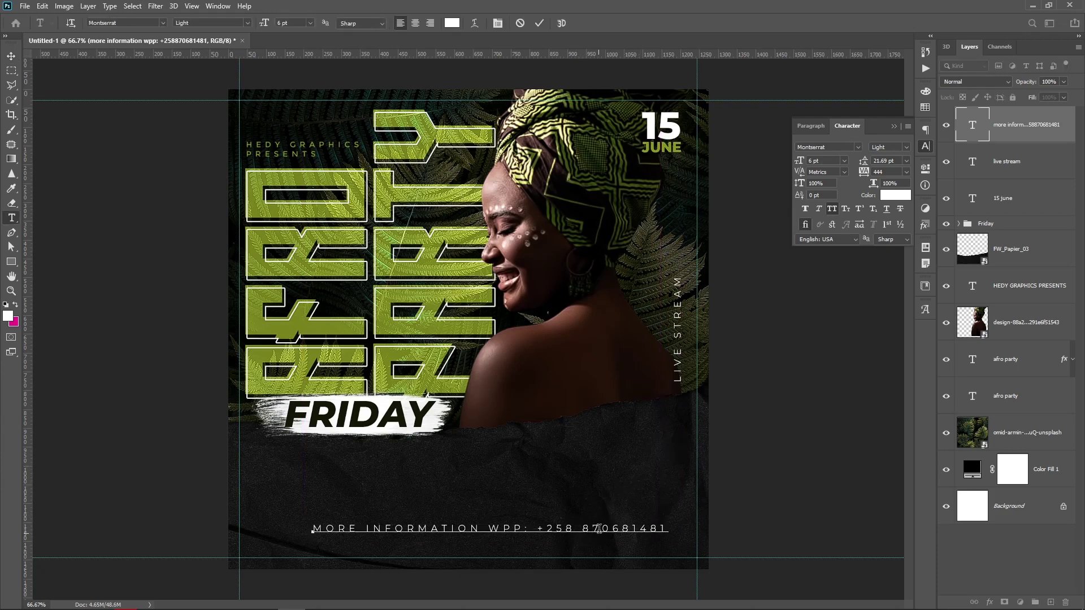
click(644, 529)
key(ctrl+Return)
key(v)
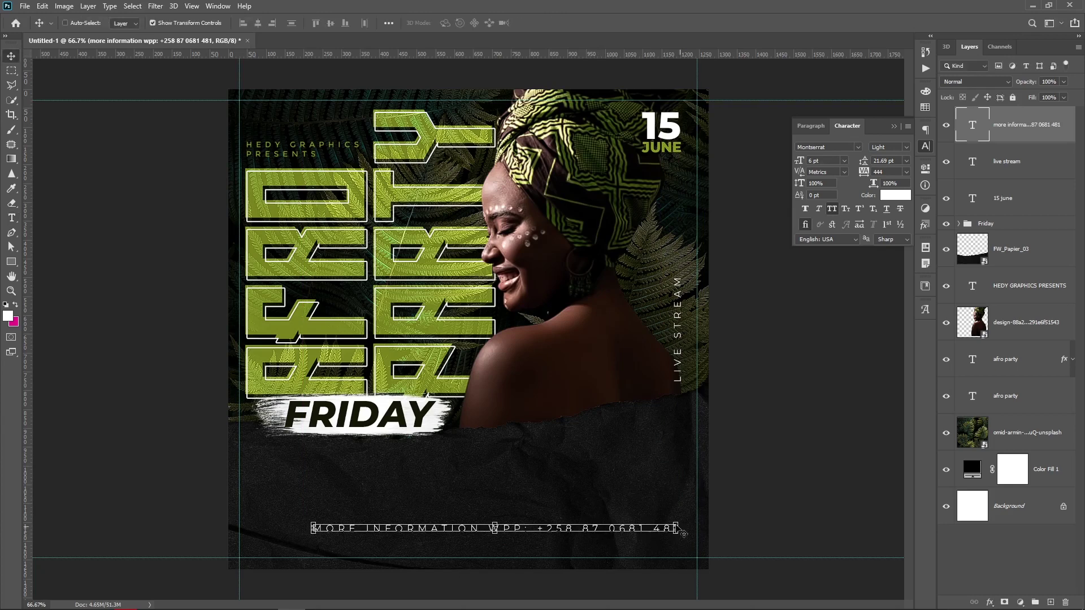
click(11, 263)
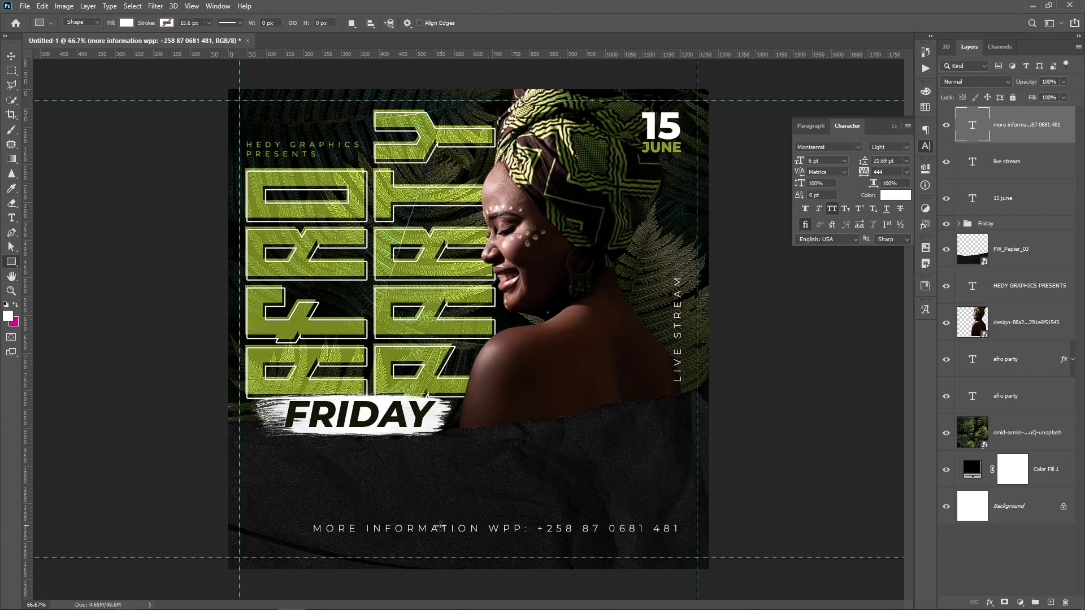
Draw a wide bar across the flyer's bottom edge, beneath the info text layer
drag(430, 513, 689, 520)
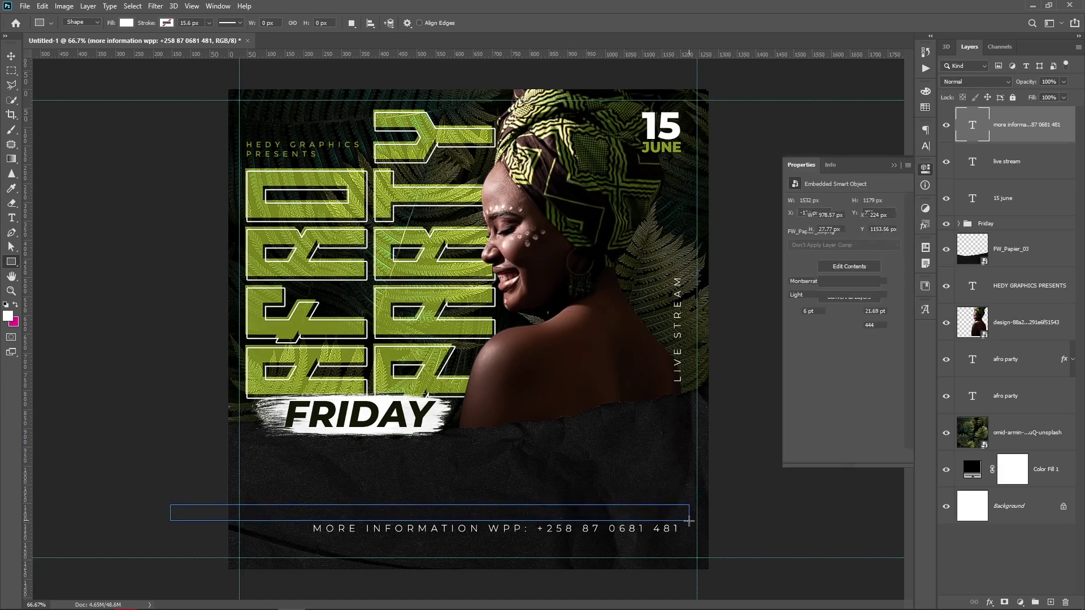
key(v)
drag(486, 492, 505, 503)
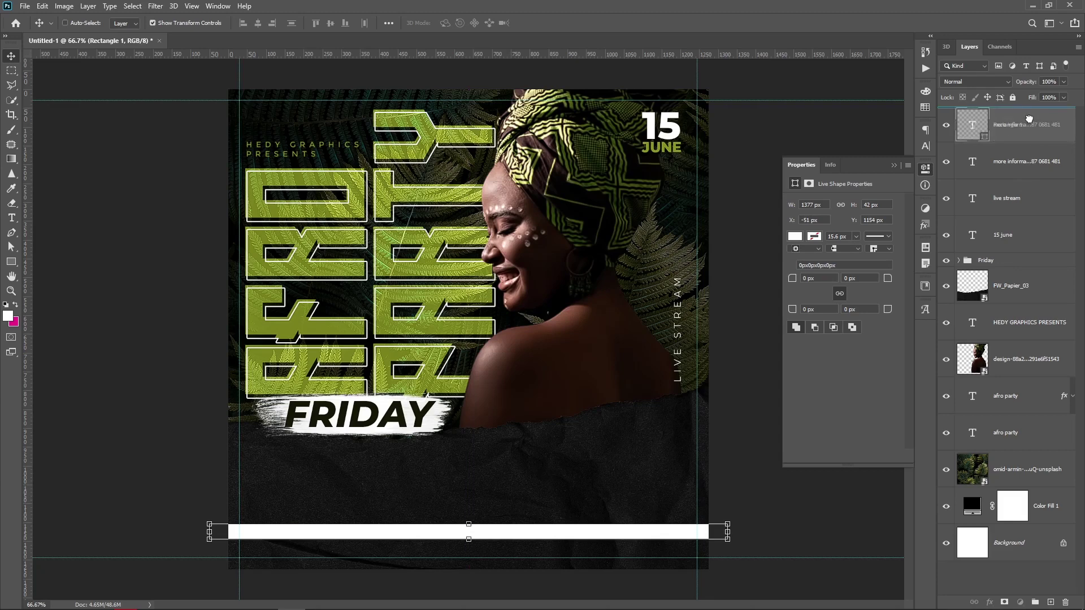
drag(1030, 164, 1008, 121)
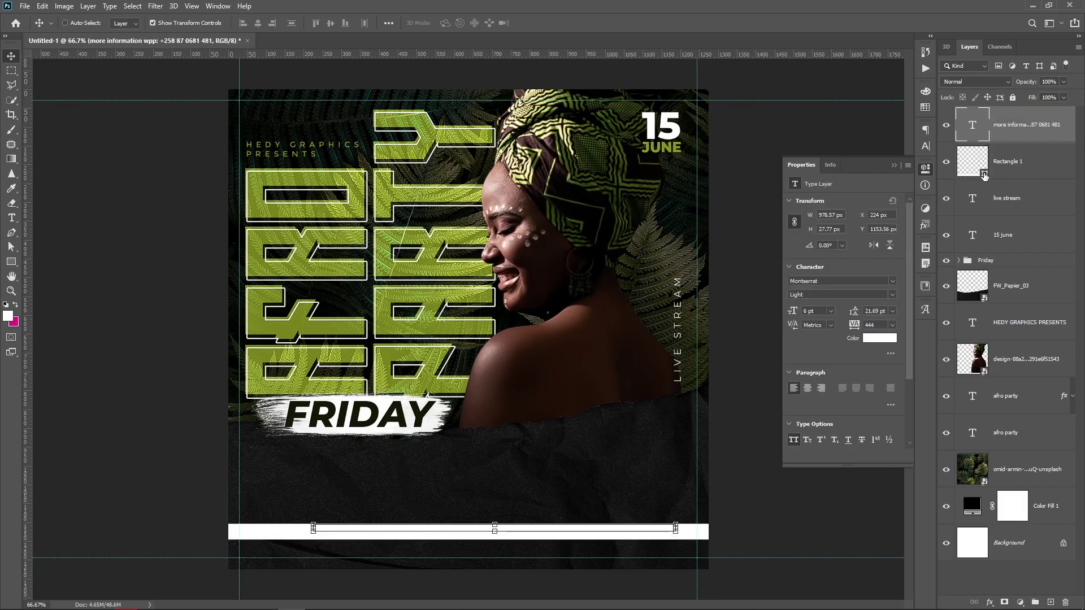
Fill the bar with the title's green, sampled with the eyedropper
double_click(984, 176)
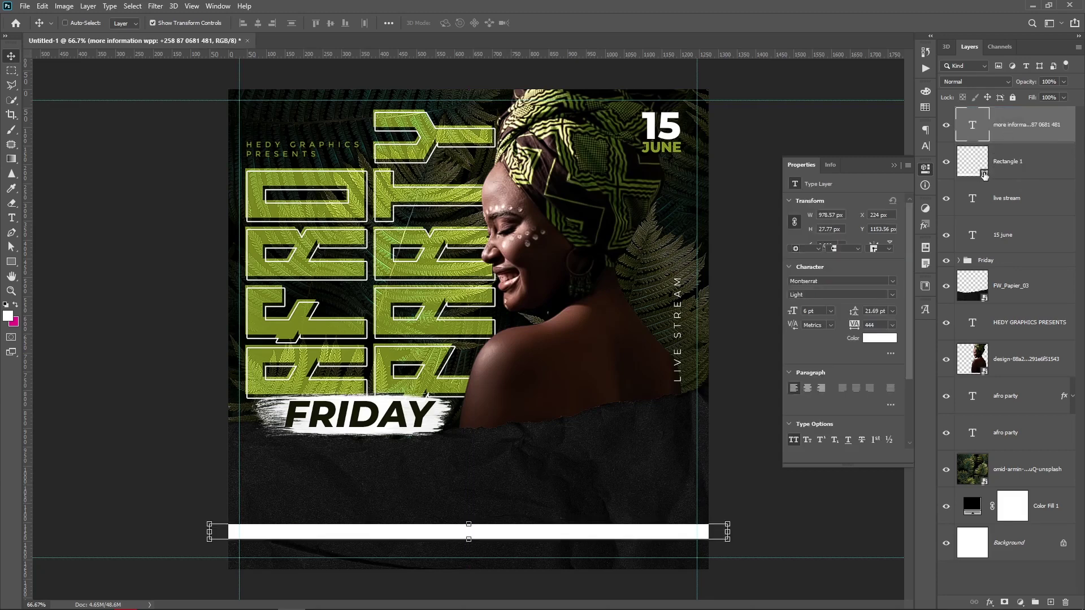
click(678, 145)
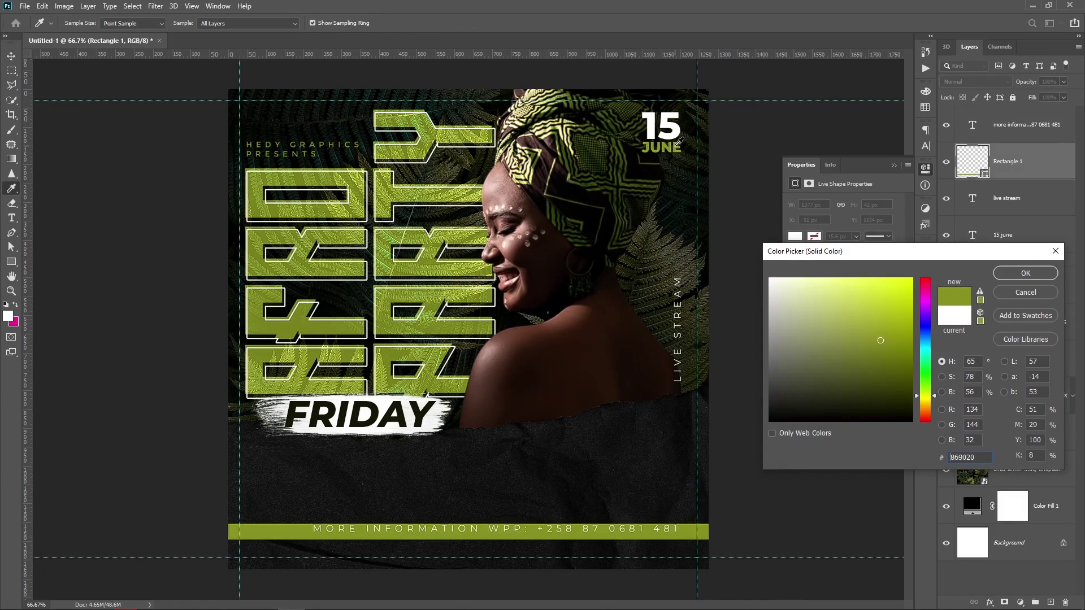
key(Return)
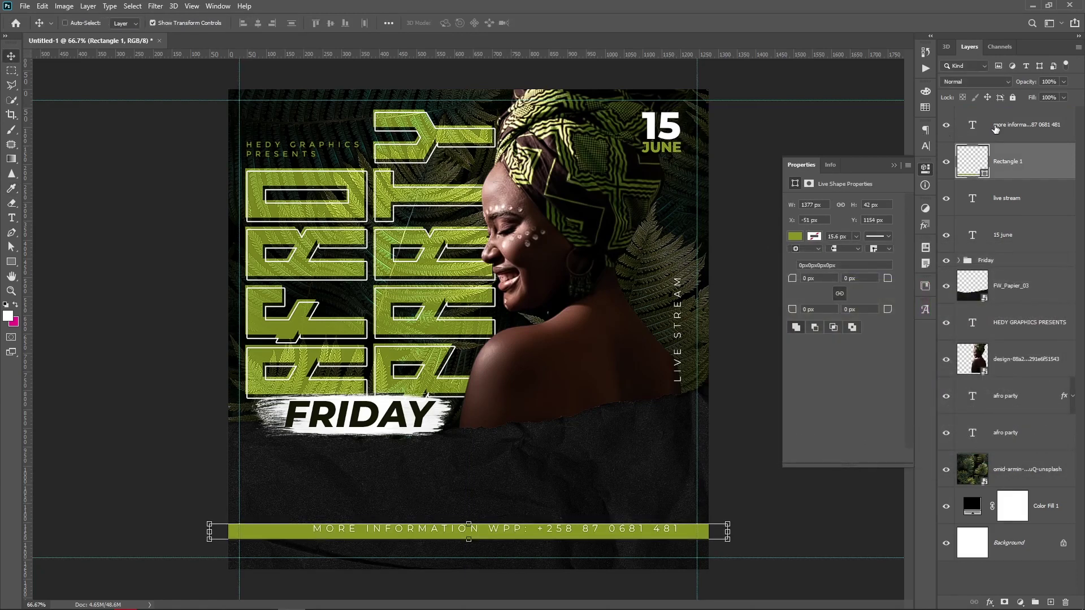
click(996, 129)
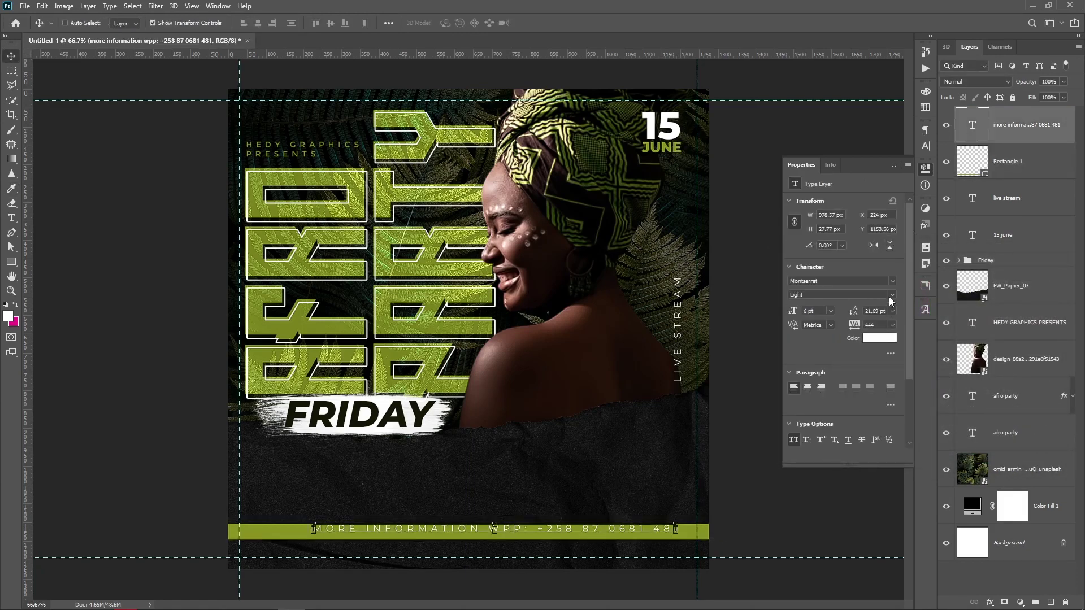
Make the info text ExtraBold and nudge it left and down
click(892, 298)
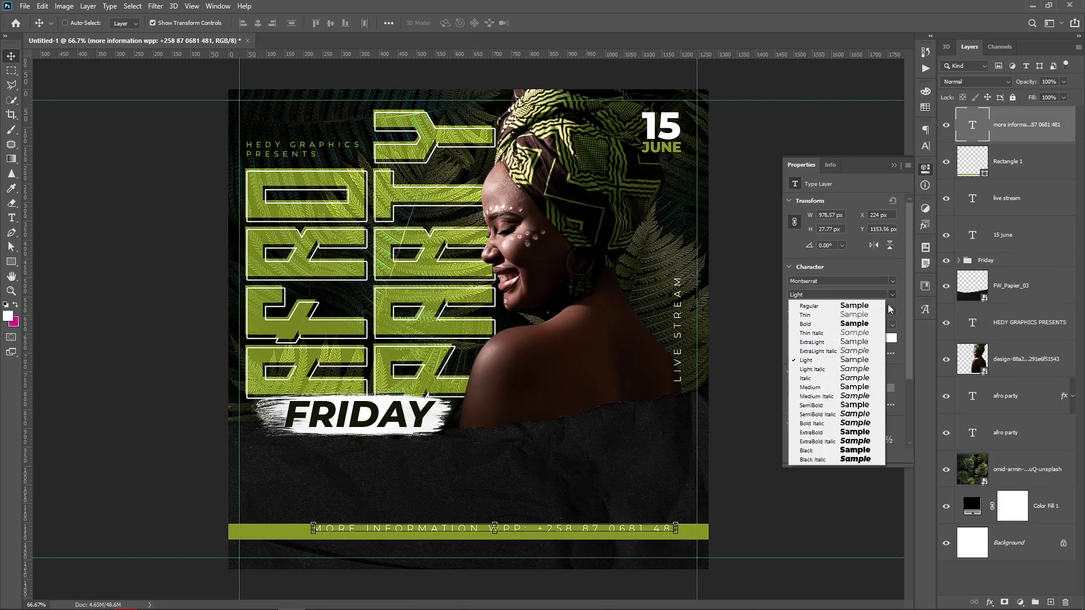
click(854, 433)
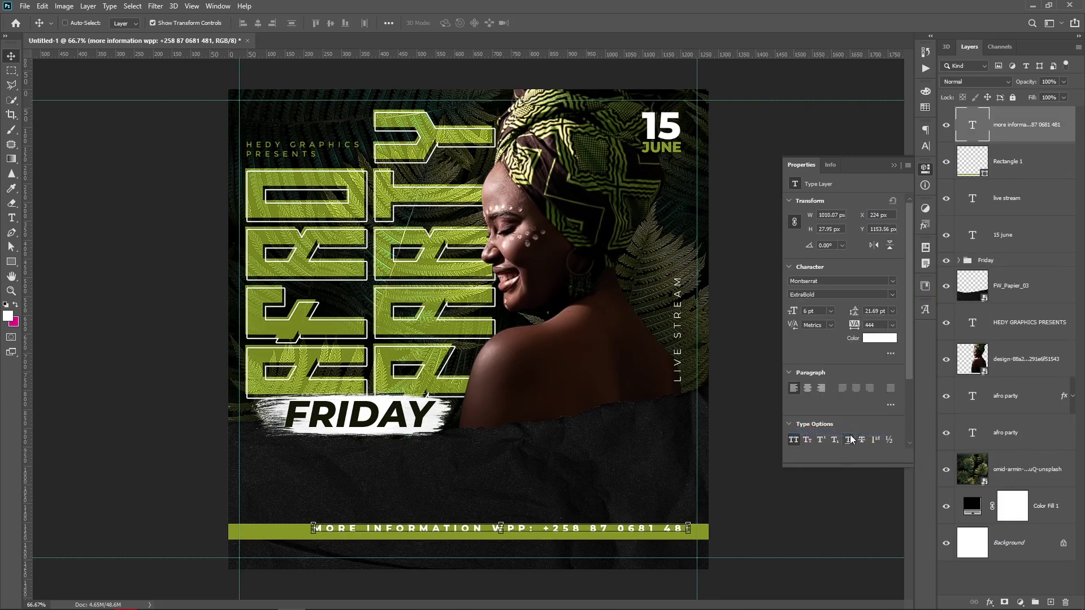
key(shift+Down)
key(shift+Left)
key(shift+Left)
key(shift+Left)
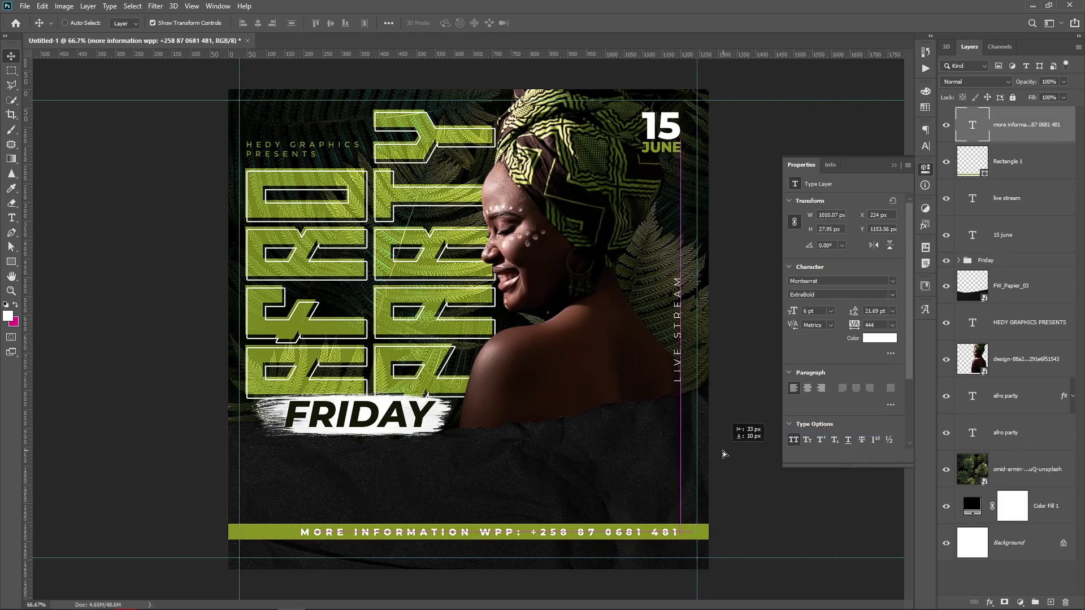
key(Left)
key(Left)
key(Left)
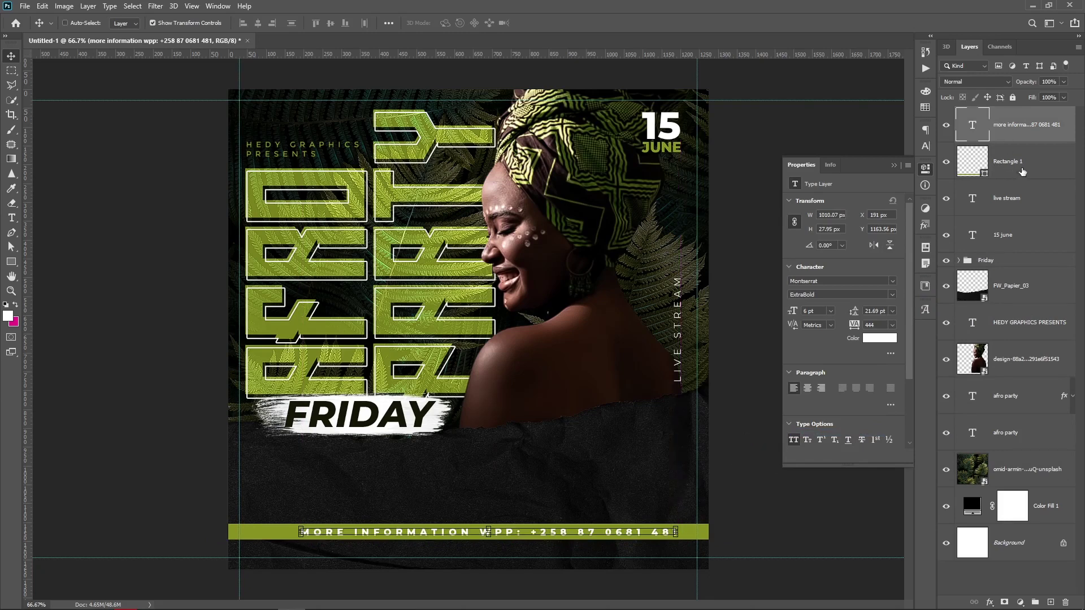
Centre the info text and green bar horizontally against the Background
ctrl+click(1018, 169)
ctrl+click(1030, 544)
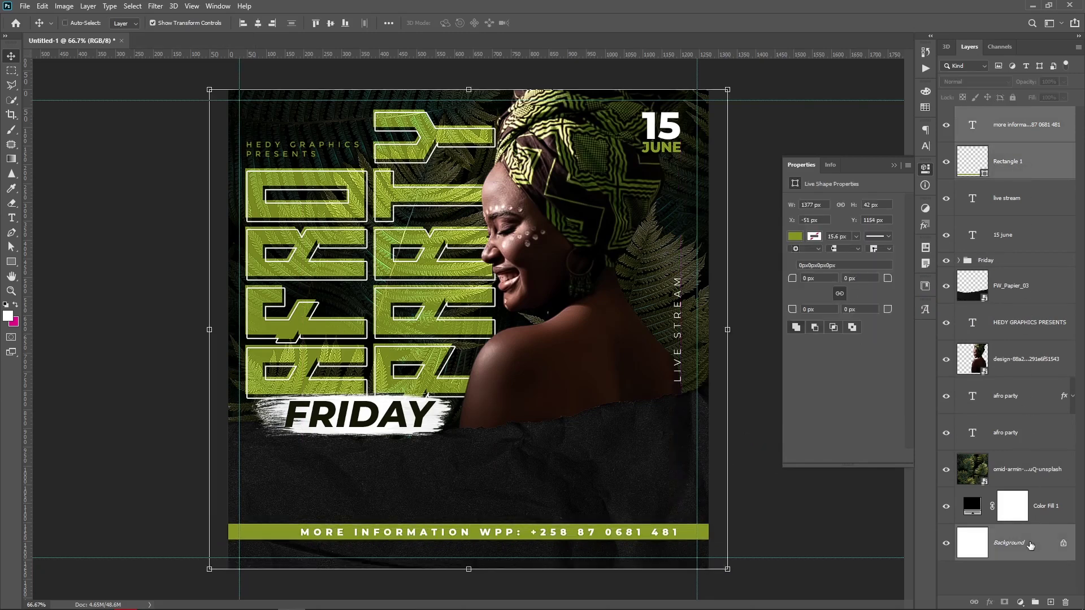
click(261, 26)
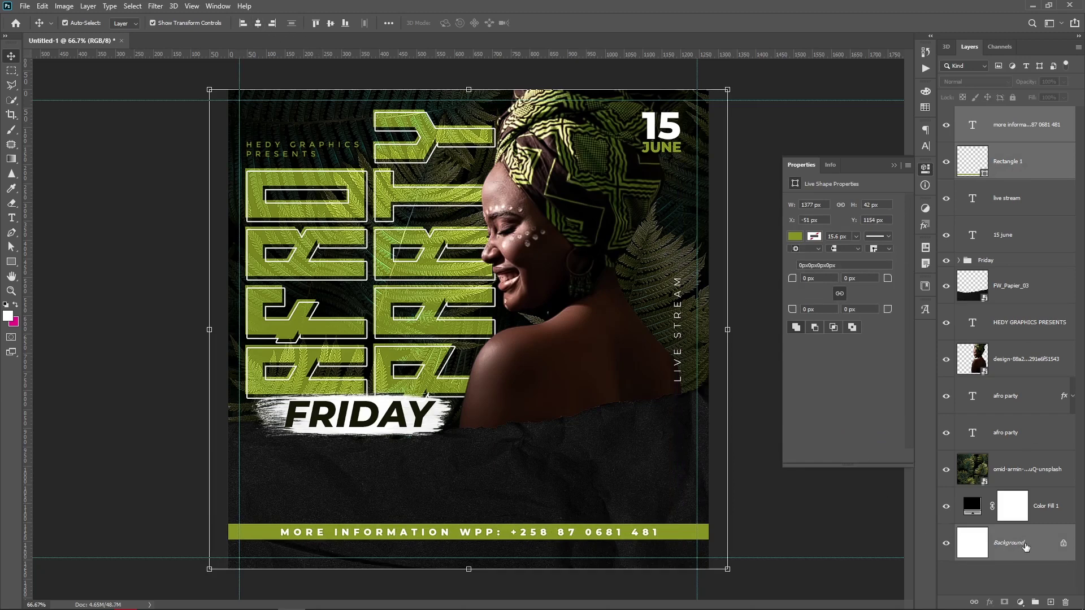
ctrl+click(966, 542)
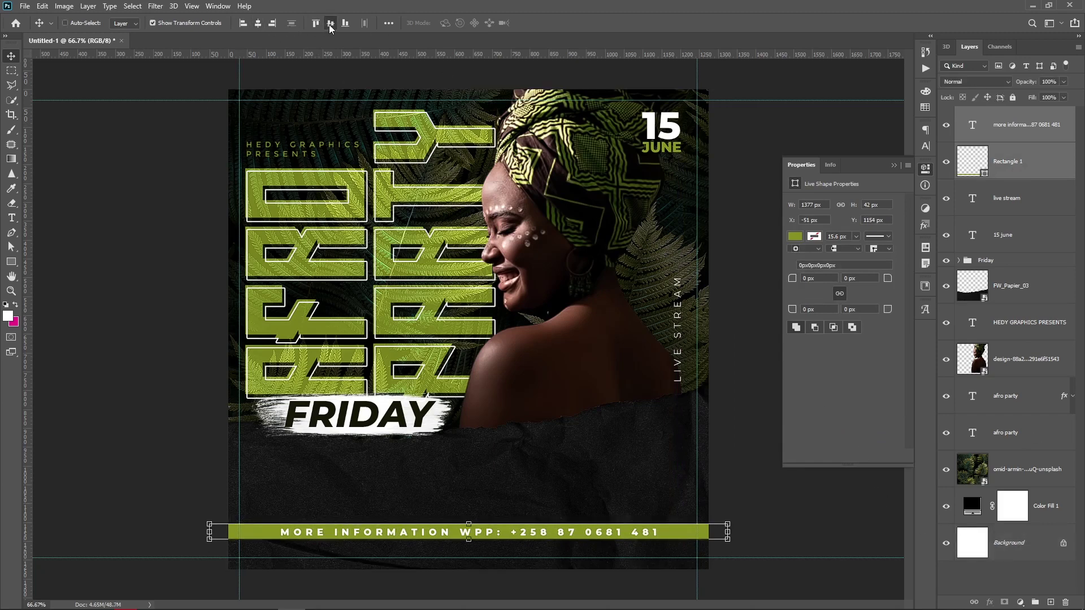
click(1045, 136)
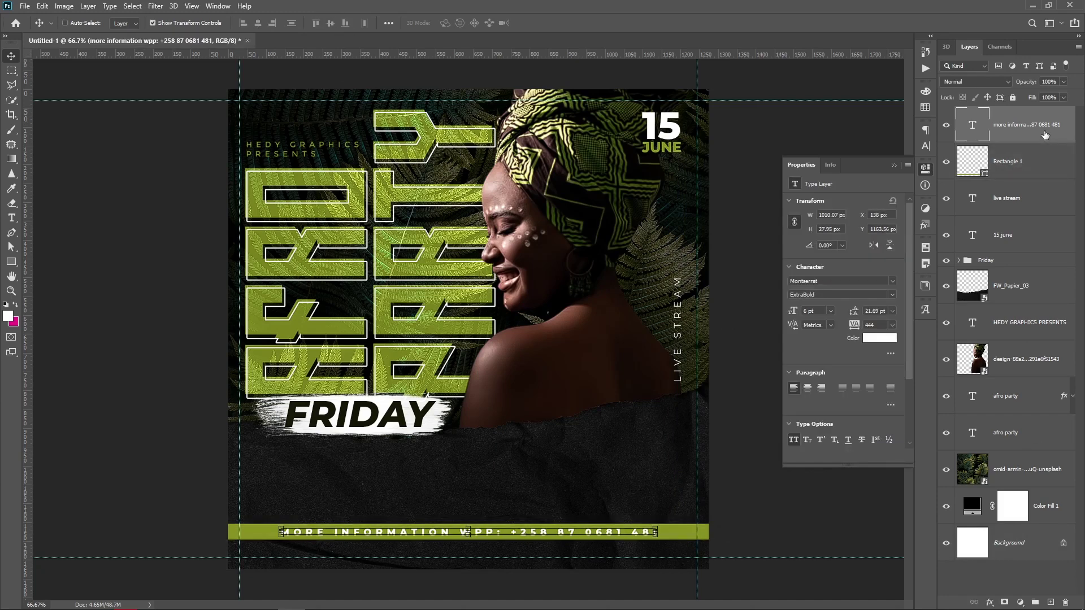
Colour the info text a near-black sampled from the flyer
click(879, 338)
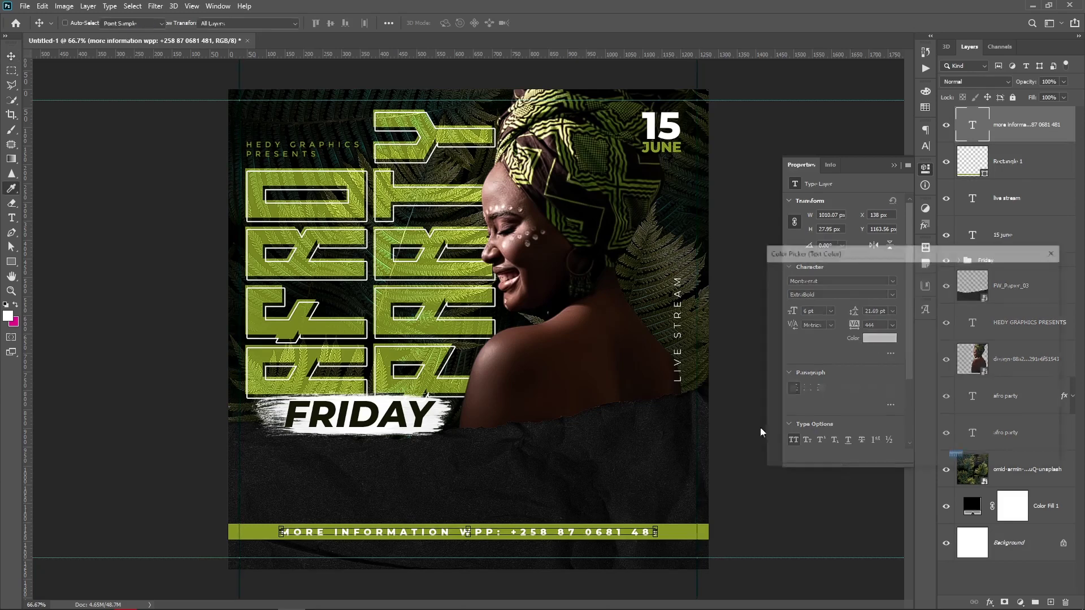
click(591, 488)
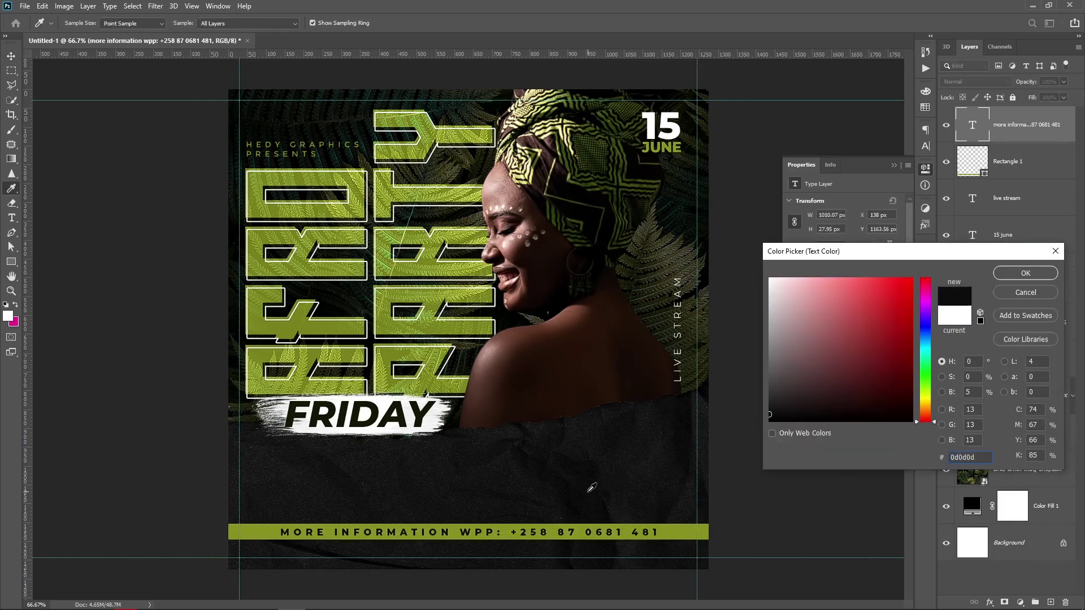
key(Return)
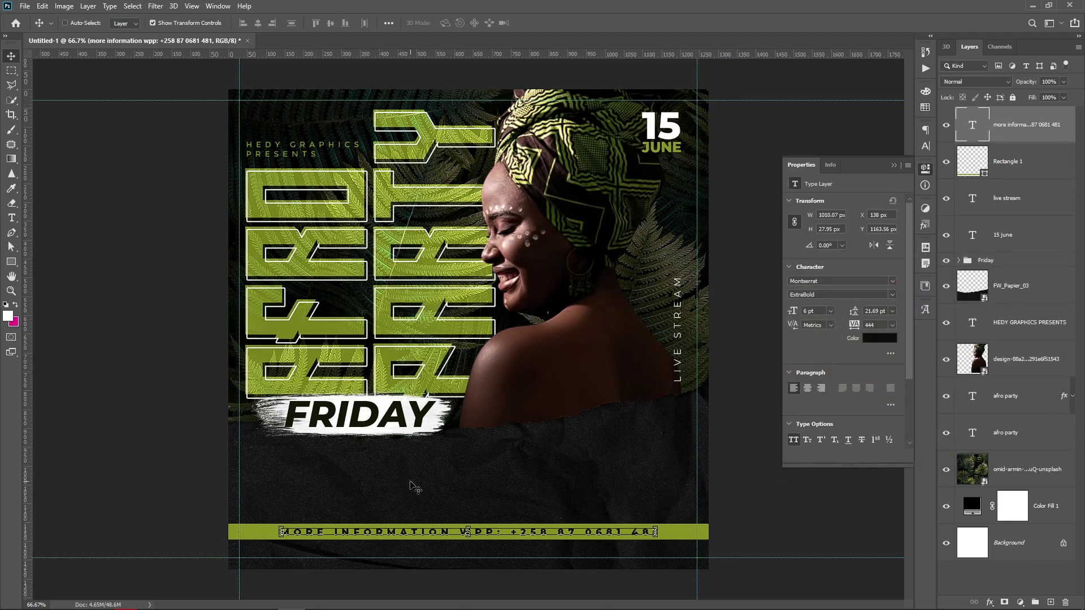
key(t)
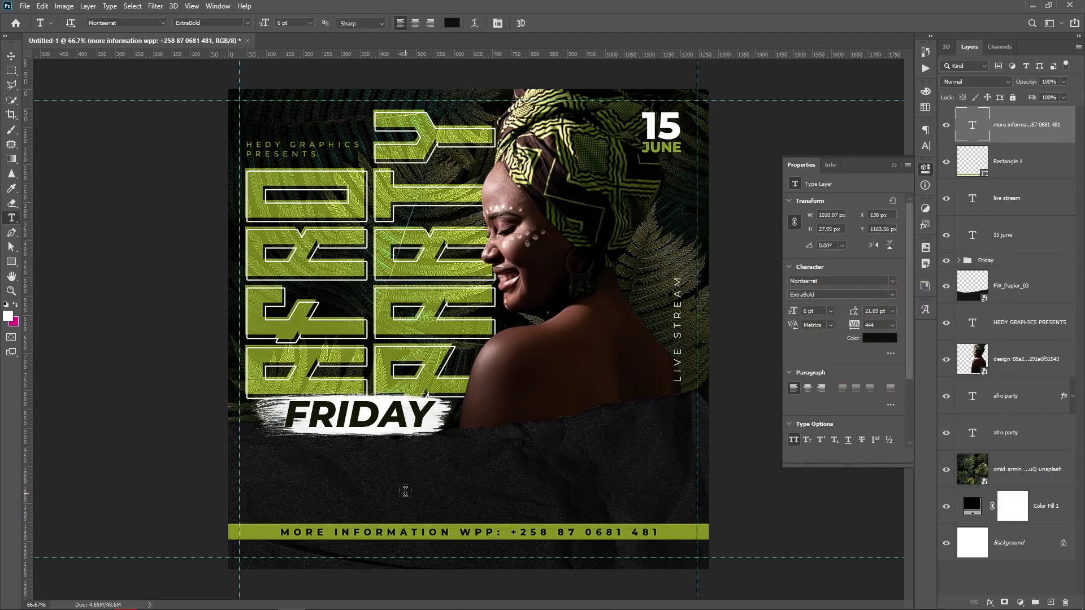
Add a new white (ffffff) text layer reading 'fre' above the green bar
click(395, 499)
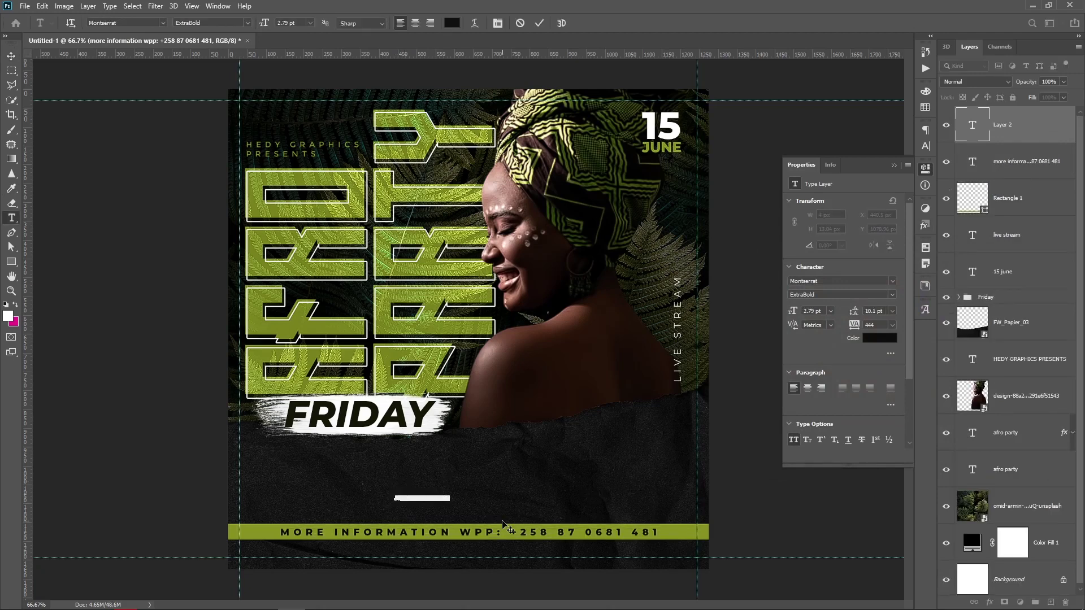
key(BackSpace)
text(fre)
key(ctrl+Return)
click(886, 339)
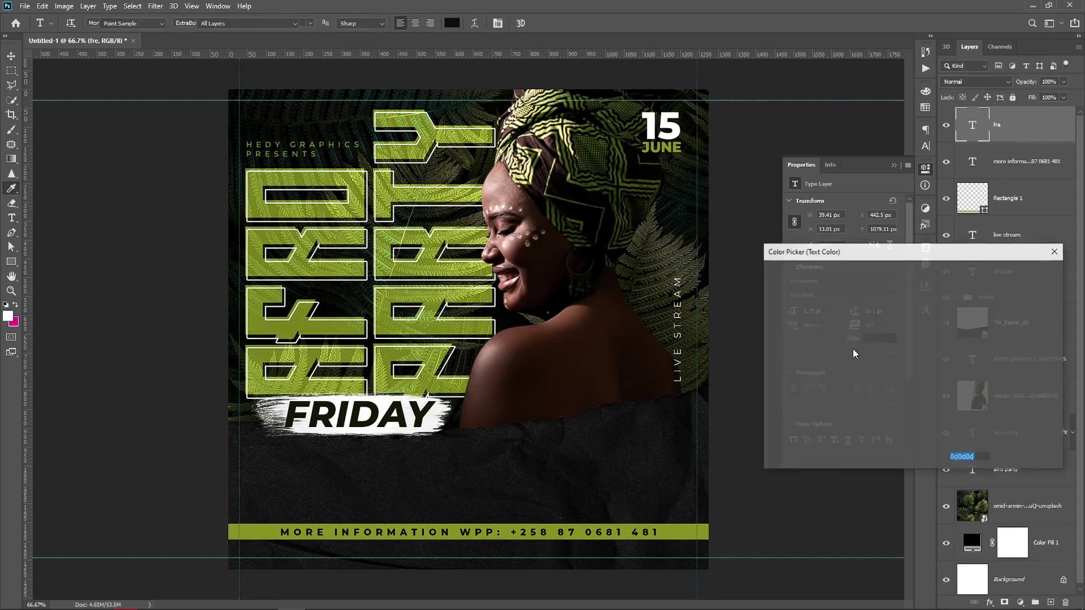
text(ffffff)
key(Return)
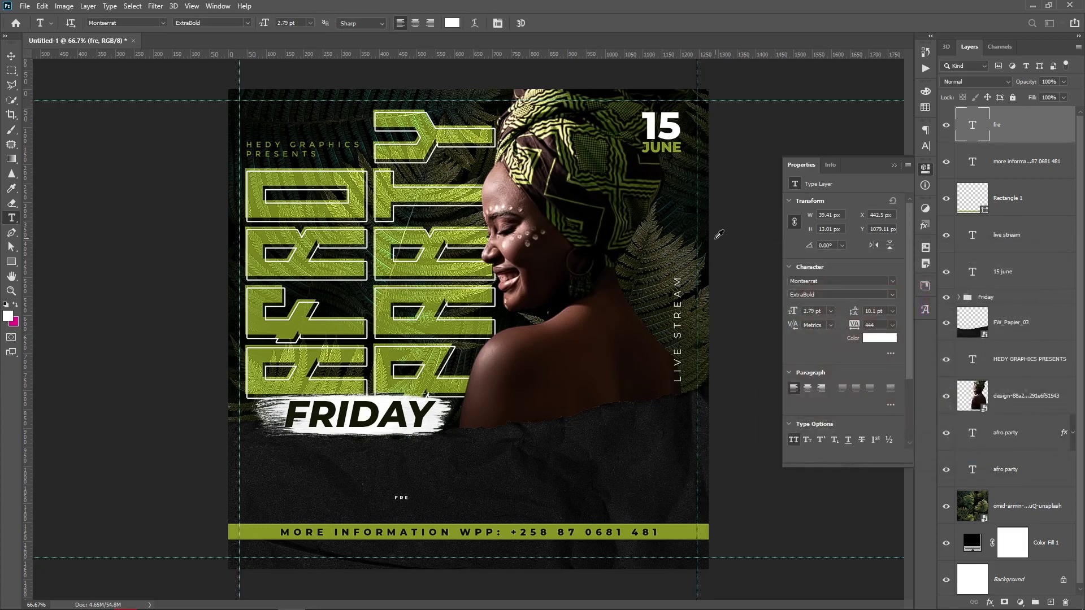
Give the FRE text letter spacing 100 and a 6 pt size
click(892, 326)
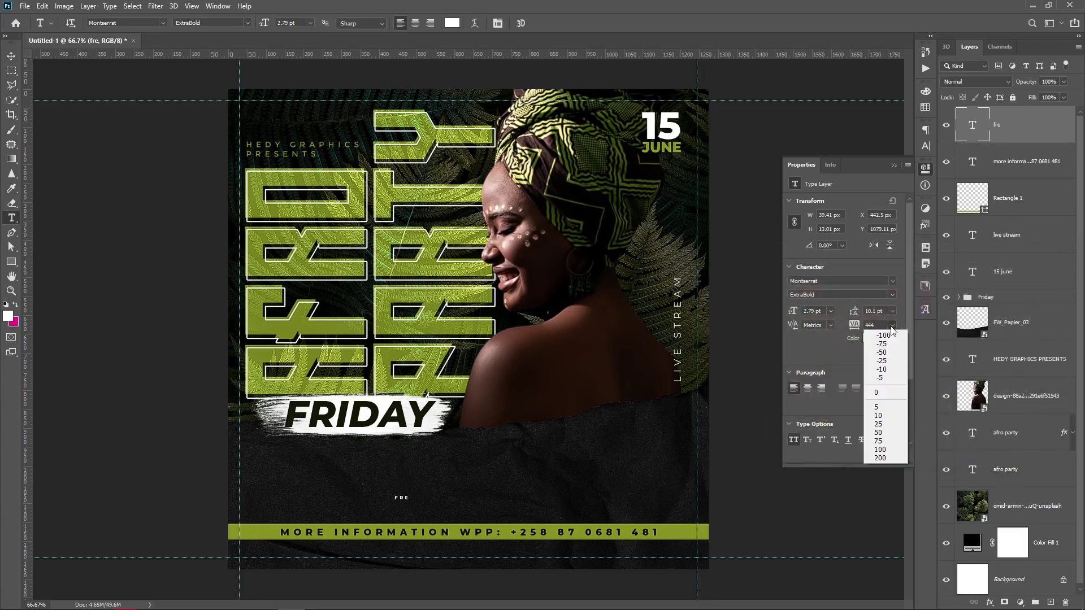
click(881, 450)
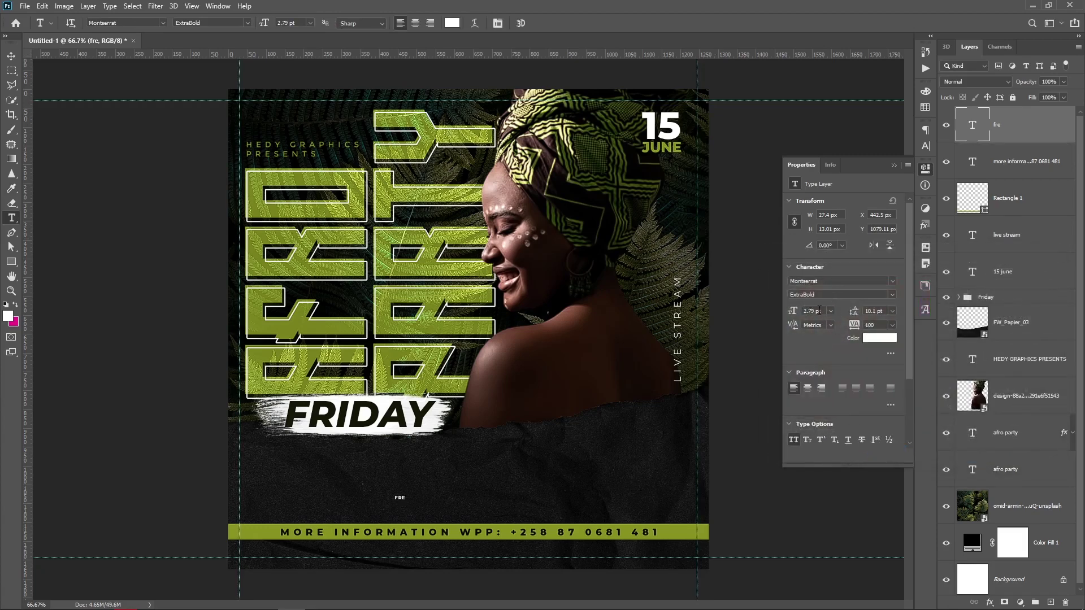
key(BackSpace)
key(Return)
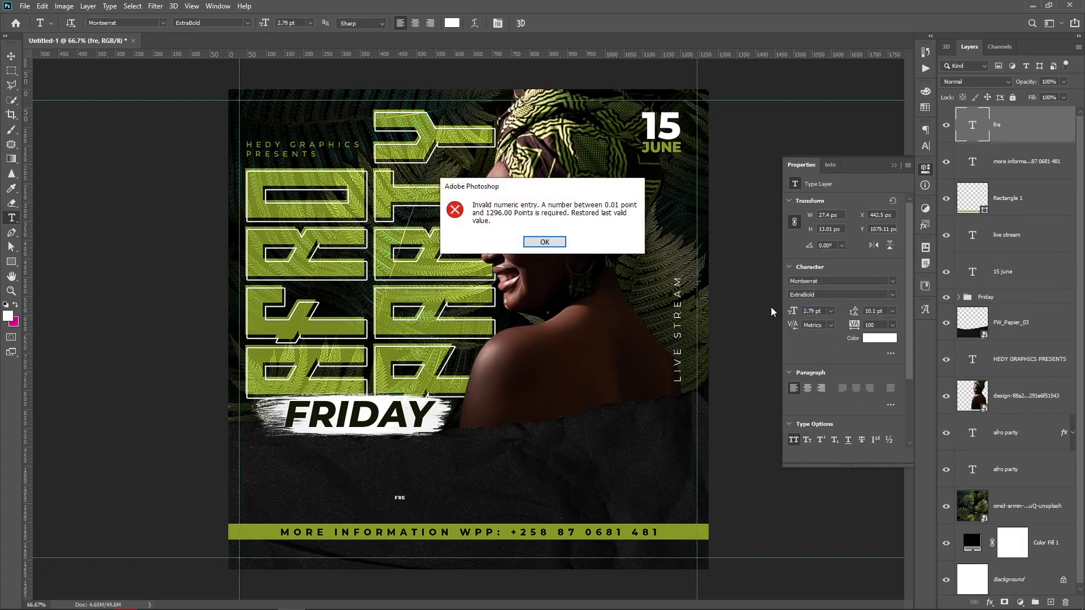
key(Return)
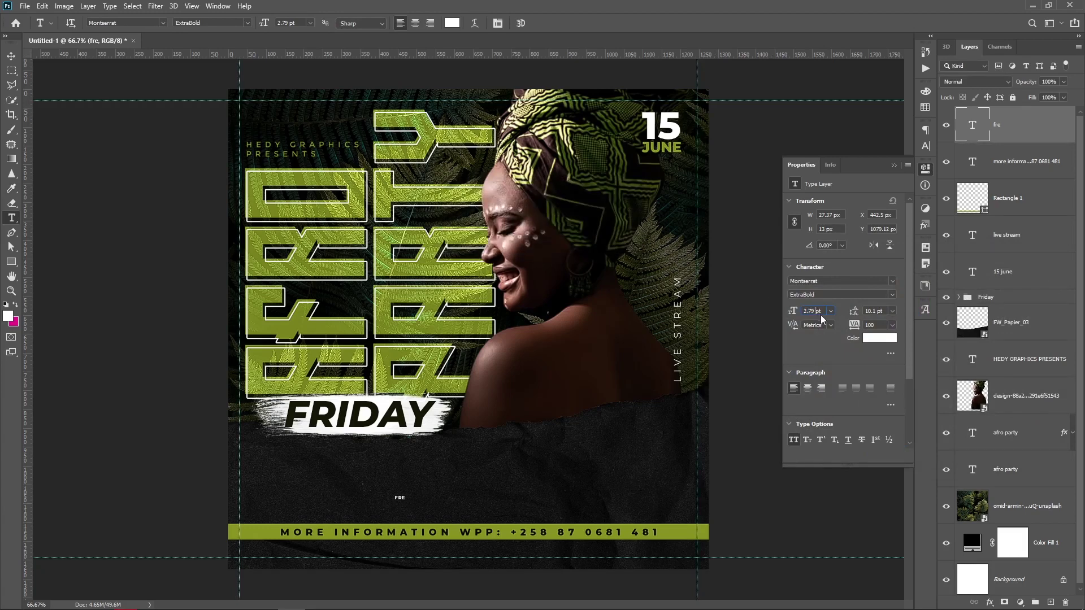
click(831, 311)
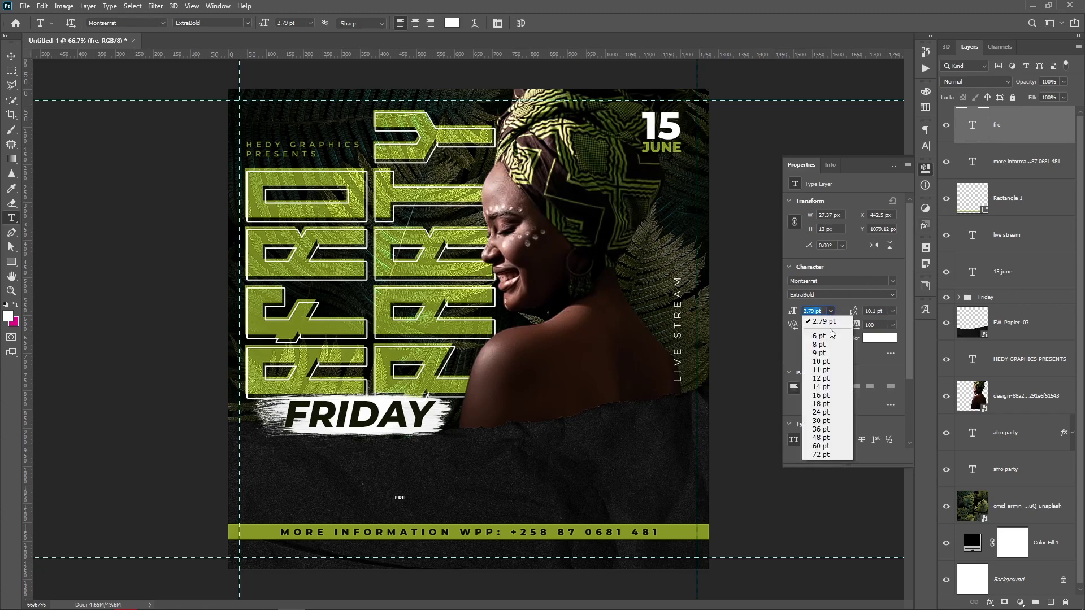
click(826, 344)
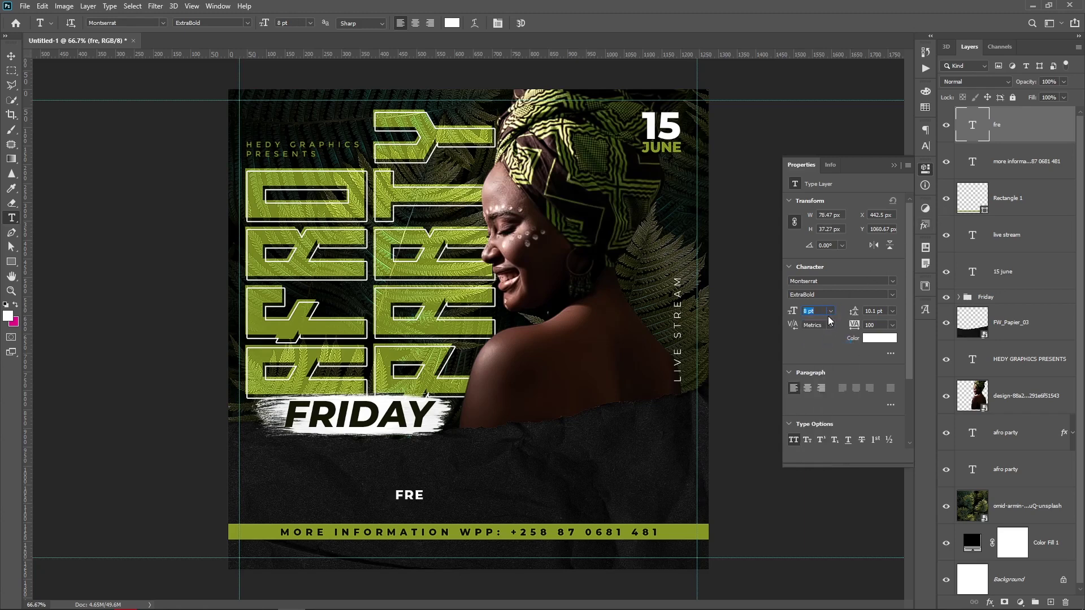
click(831, 311)
click(414, 497)
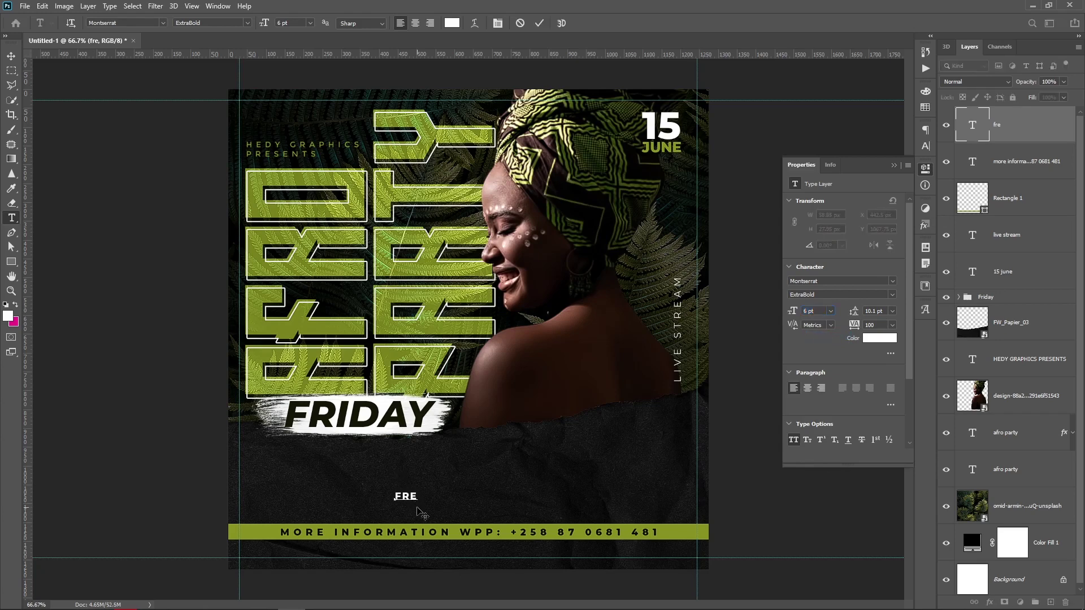
Type the free entry, free parking, free drinks and venue address lines
text(E)
text(ENTR)
text(Y)
text(- )
text(FREE)
text( PARKING)
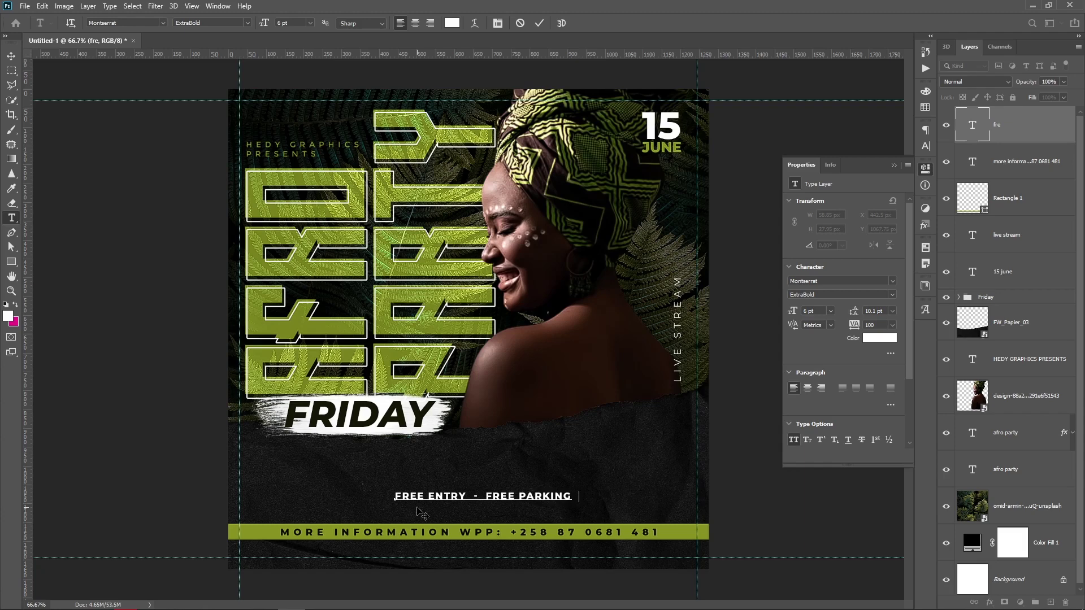
text(- )
text(FR)
text(EE)
text( DRI)
text(NKS)
text(1234)
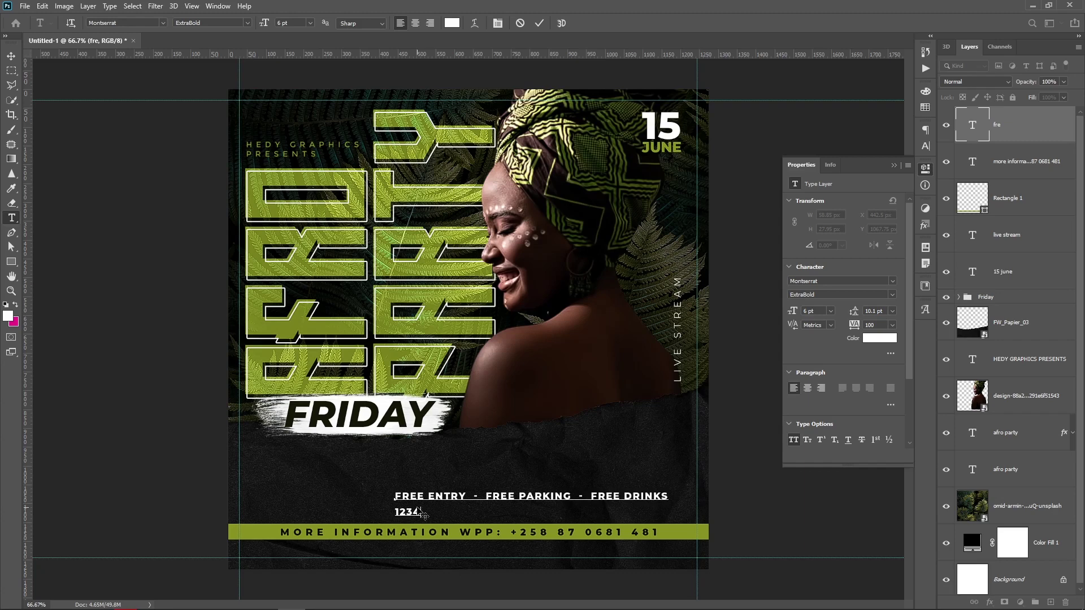
text(P)
text( m)
text(ozamB)
text(que)
text( tete)
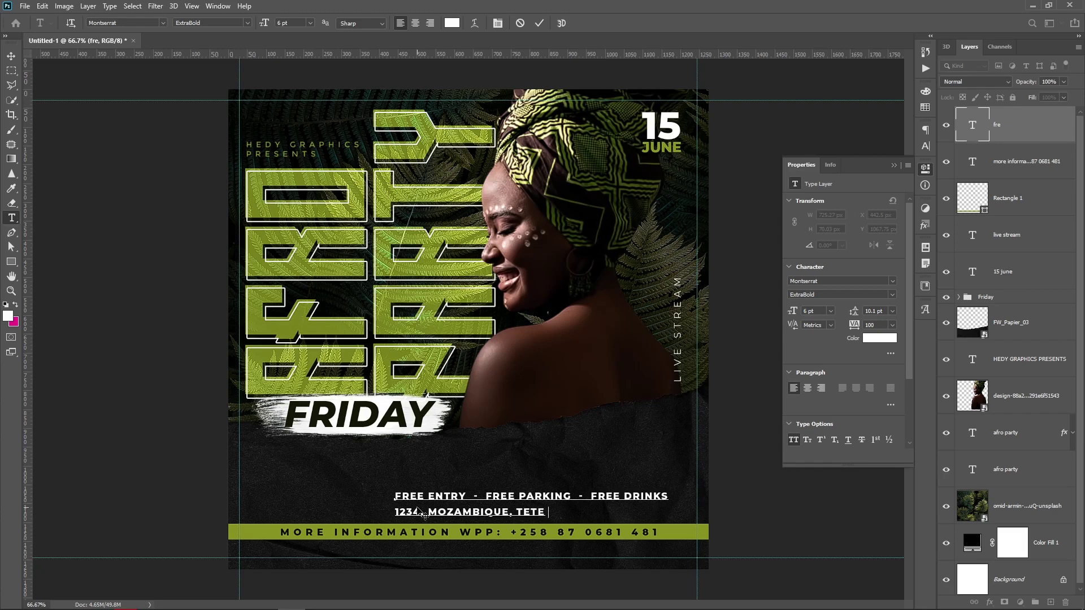
text(00)
click(11, 56)
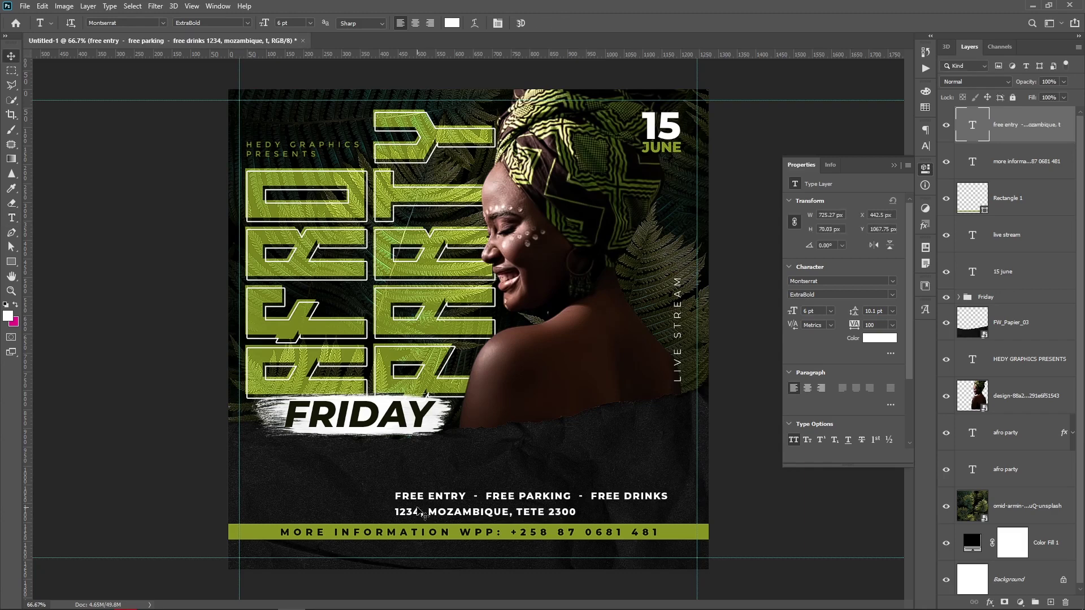
Set 6 pt leading, centre-align the text, and centre it horizontally above the green bar
click(892, 311)
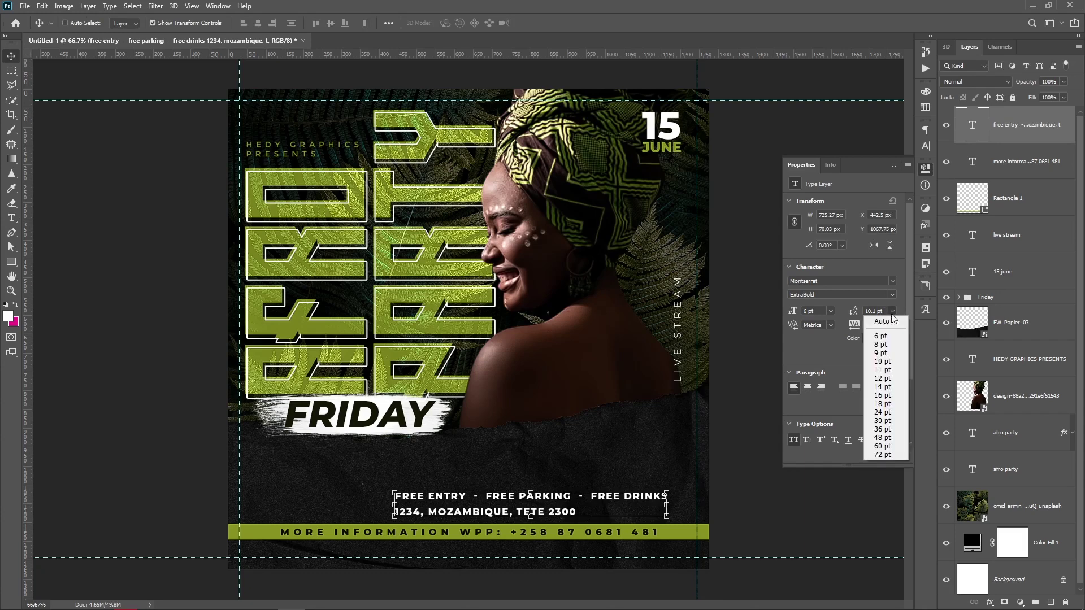
click(887, 342)
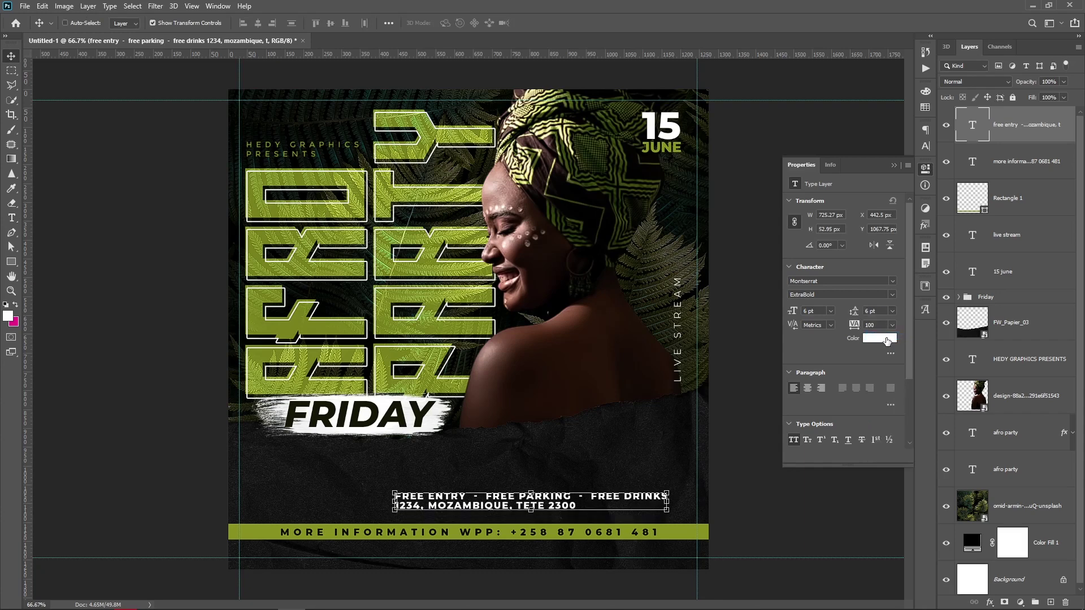
click(808, 389)
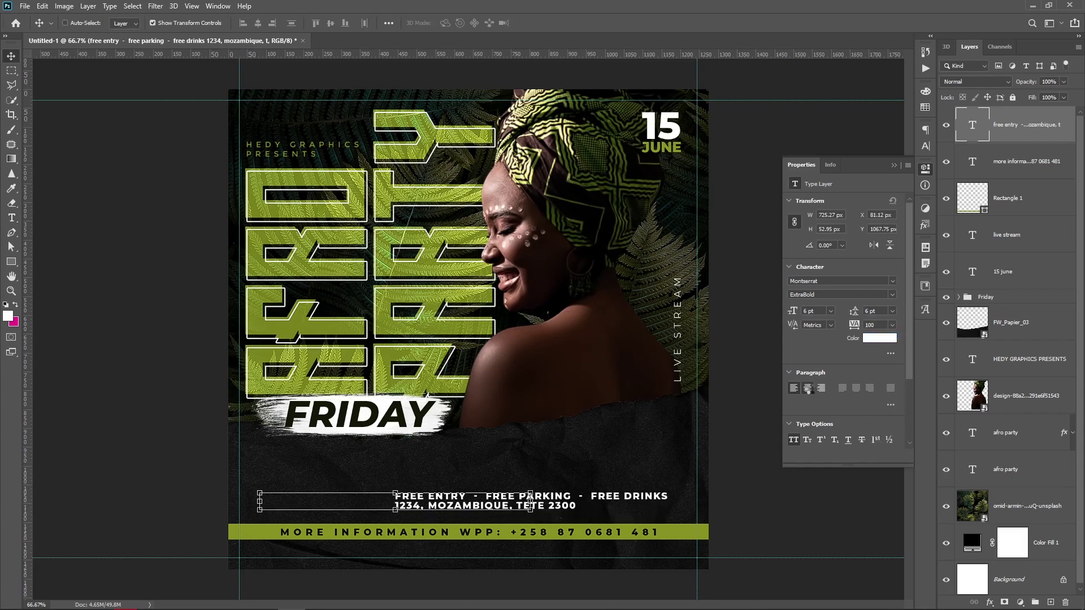
drag(472, 471, 538, 480)
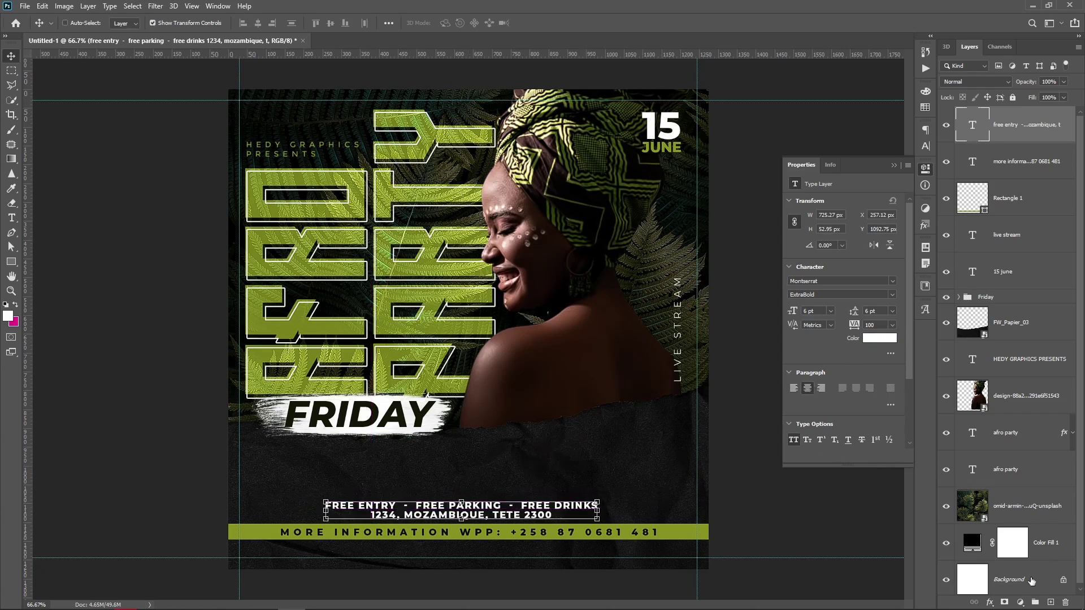
click(1031, 580)
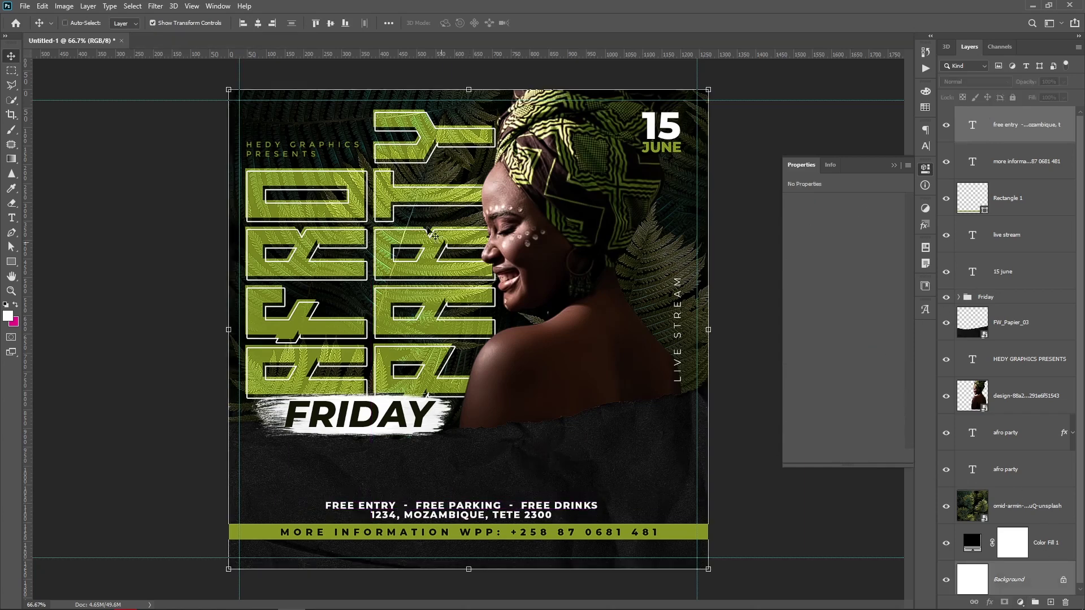
click(262, 25)
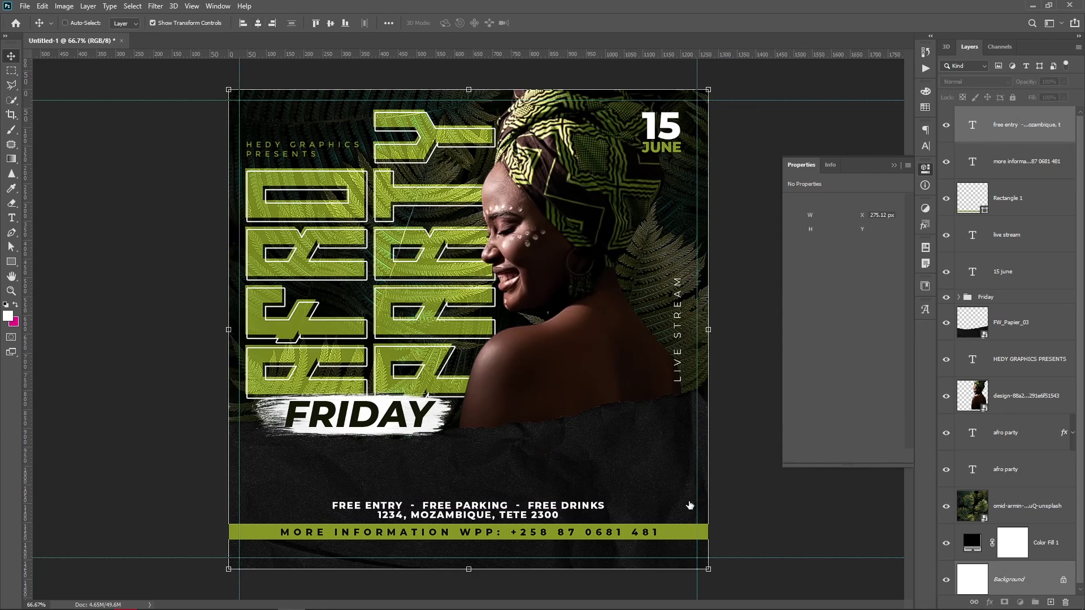
ctrl+click(585, 506)
Duplicate the free entry text upward and replace it with 'OPEN AT' / '08:30 PM'
drag(494, 515, 552, 464)
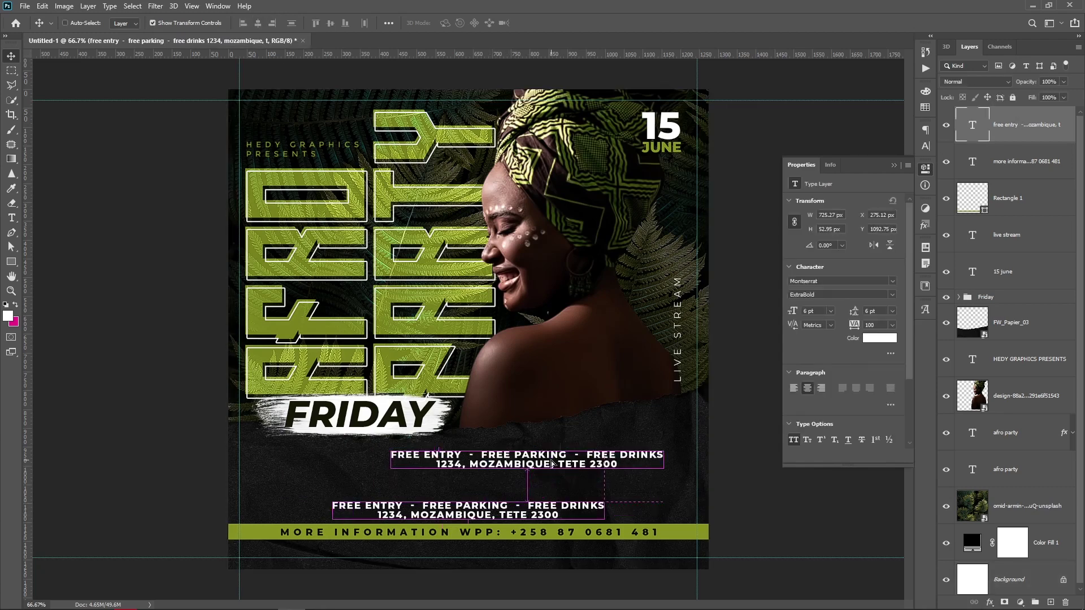
double_click(552, 464)
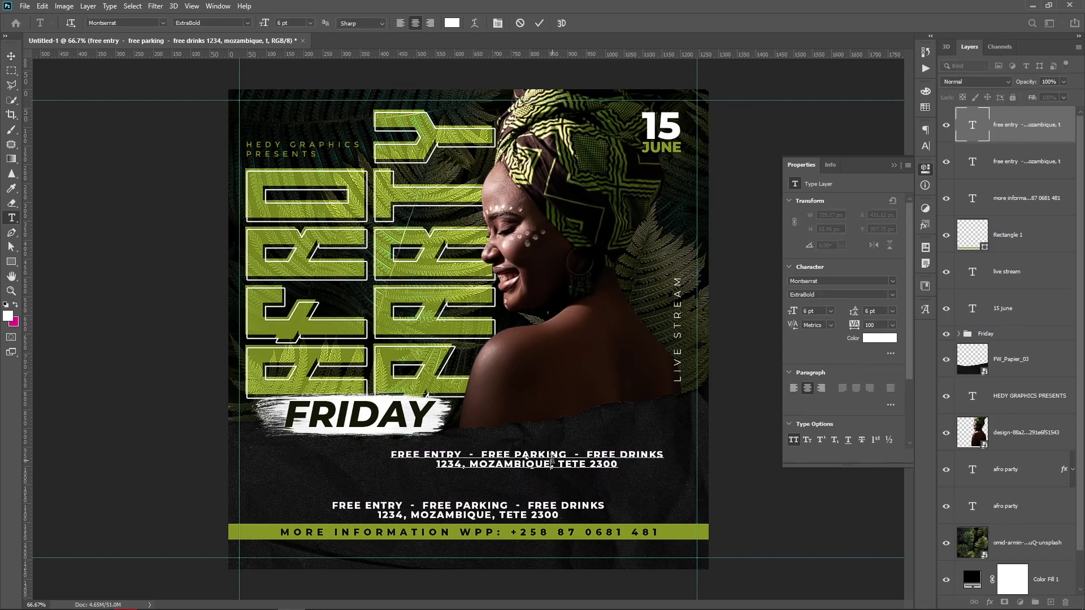
key(ctrl+a)
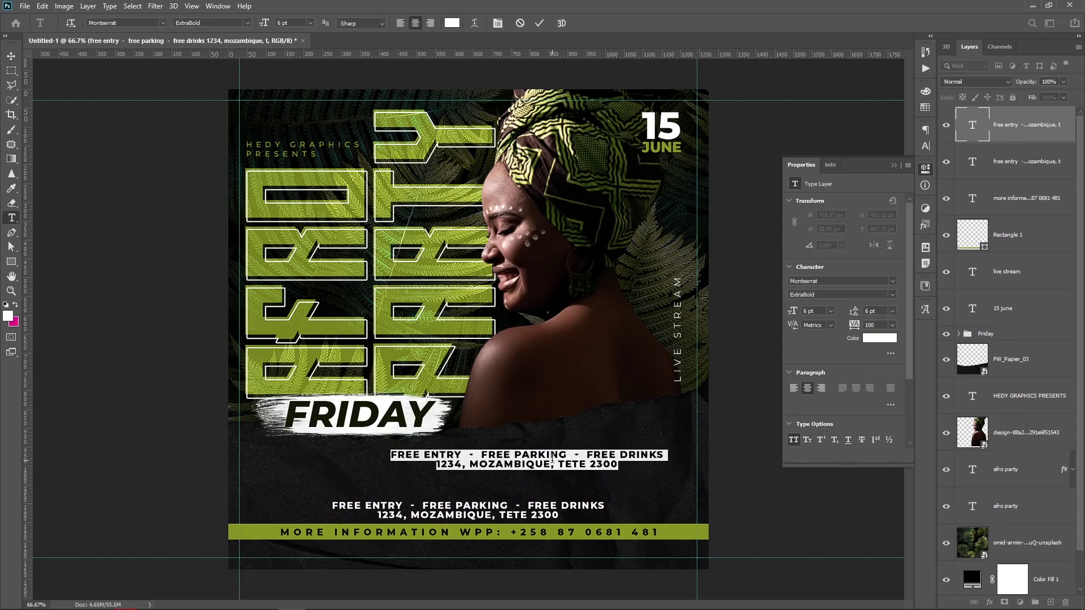
text(OPEN)
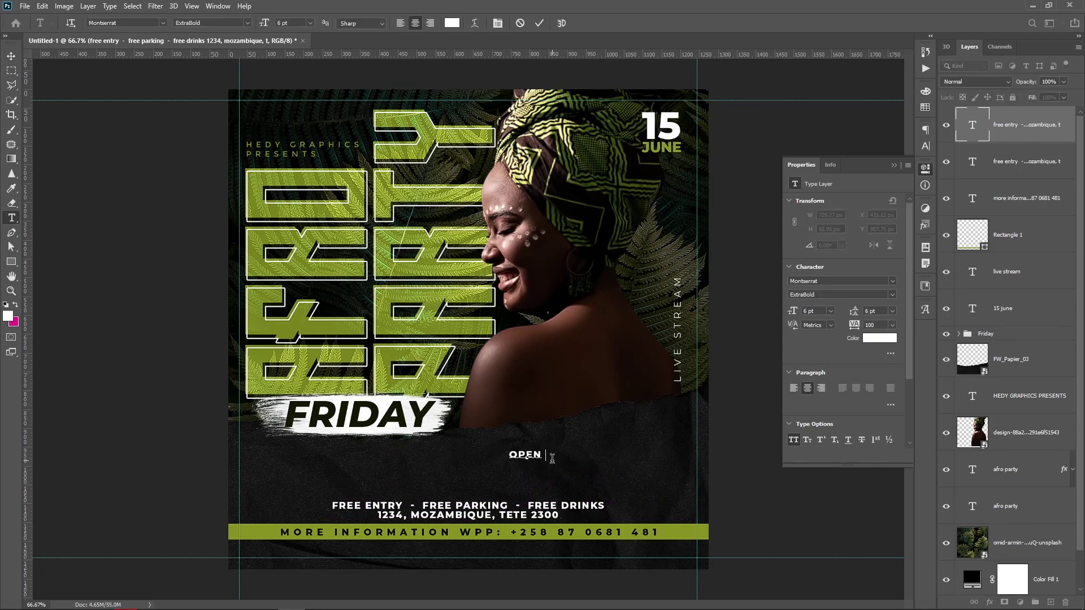
text( AT)
key(Return)
text(08:)
text(3)
text(0)
text( PM)
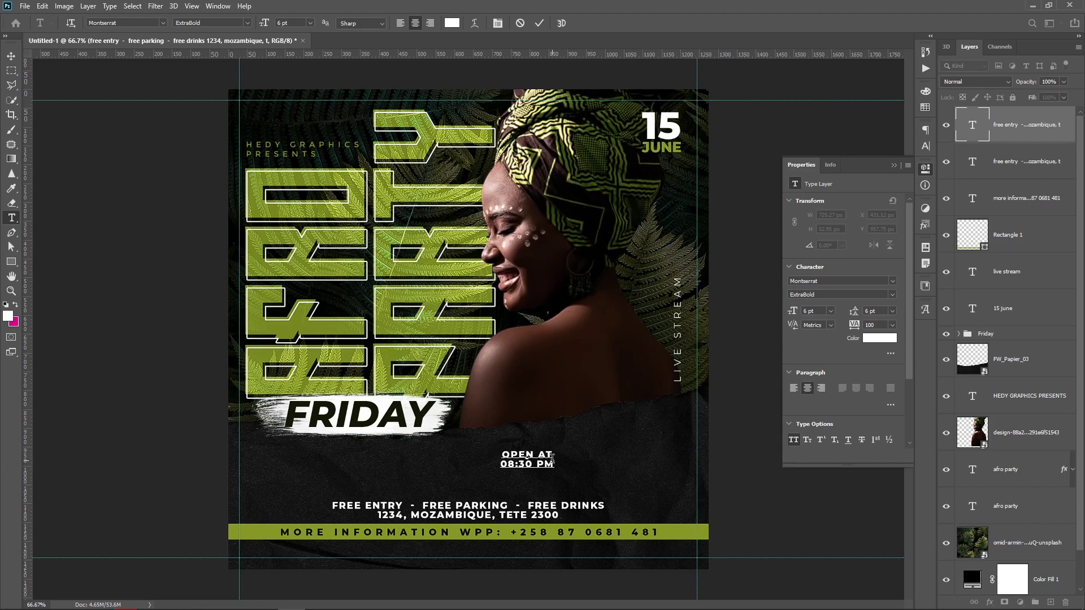
key(ctrl+Return)
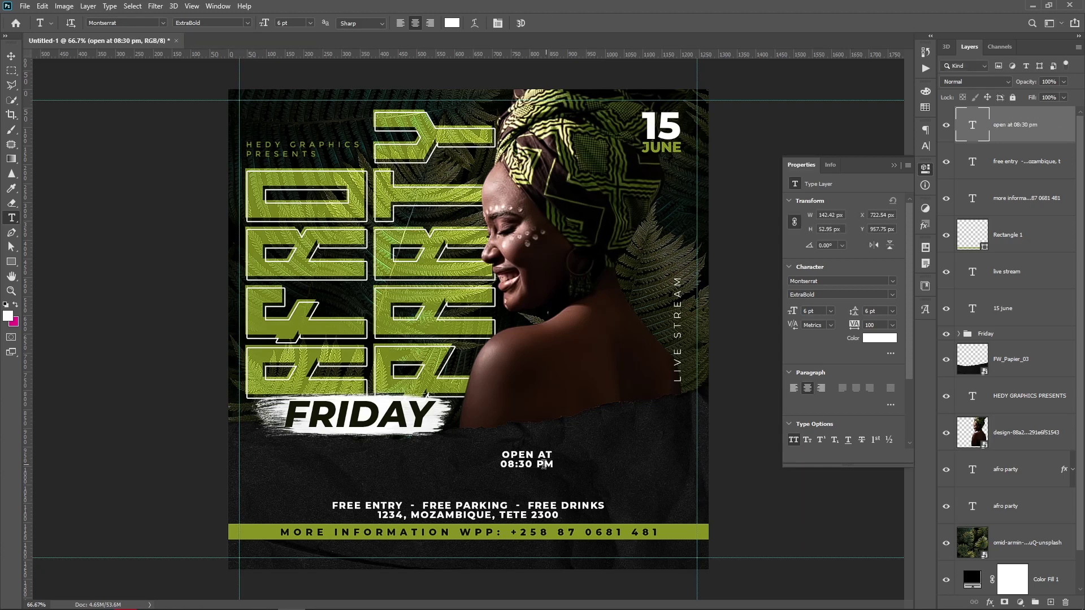
Remove the space so the time reads 08:30PM, and zoom in on it
click(538, 465)
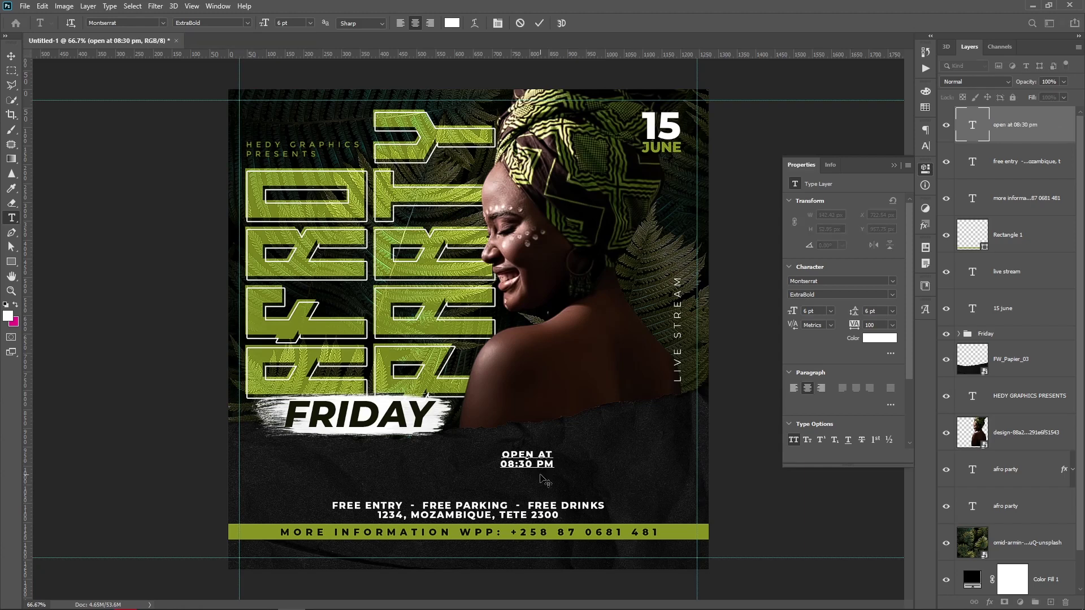
key(BackSpace)
key(ctrl+Return)
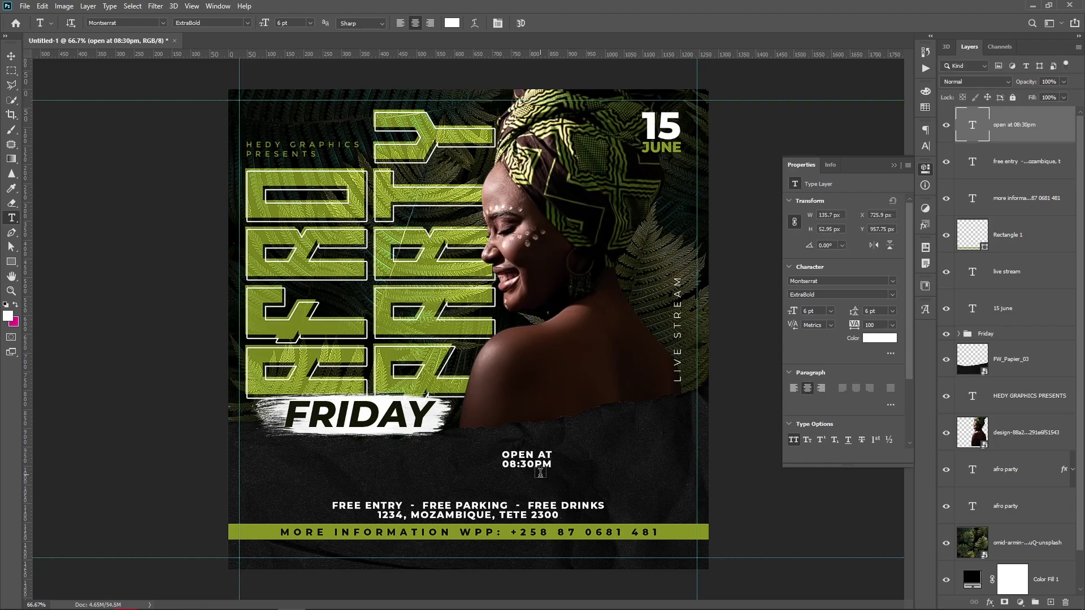
key(ctrl+plus)
key(ctrl+plus)
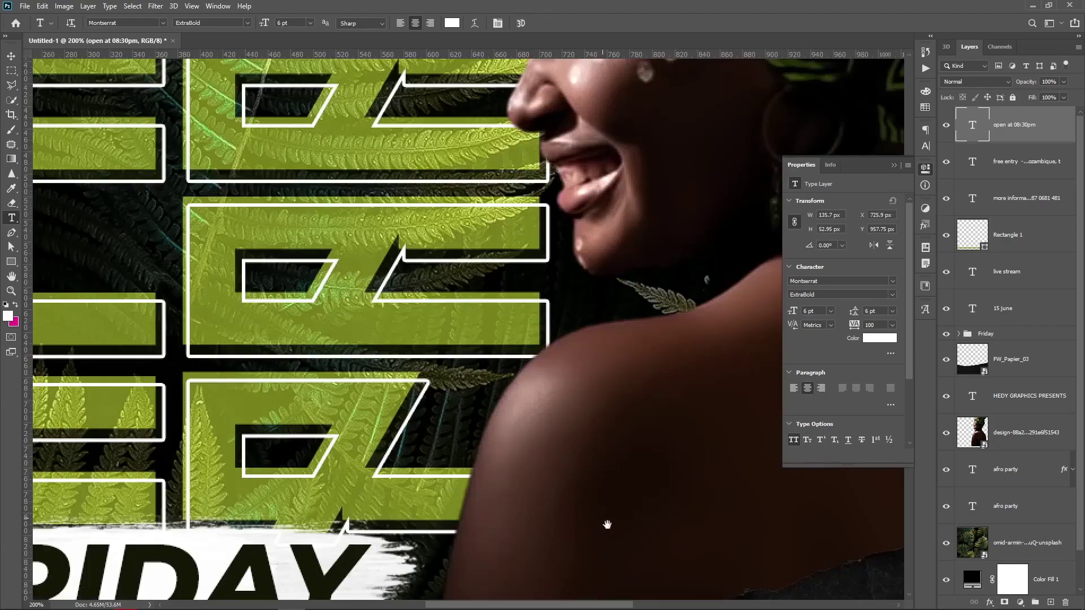
mouse_move(598, 521)
mouse_down()
mouse_move(532, 386)
mouse_move(575, 452)
mouse_up()
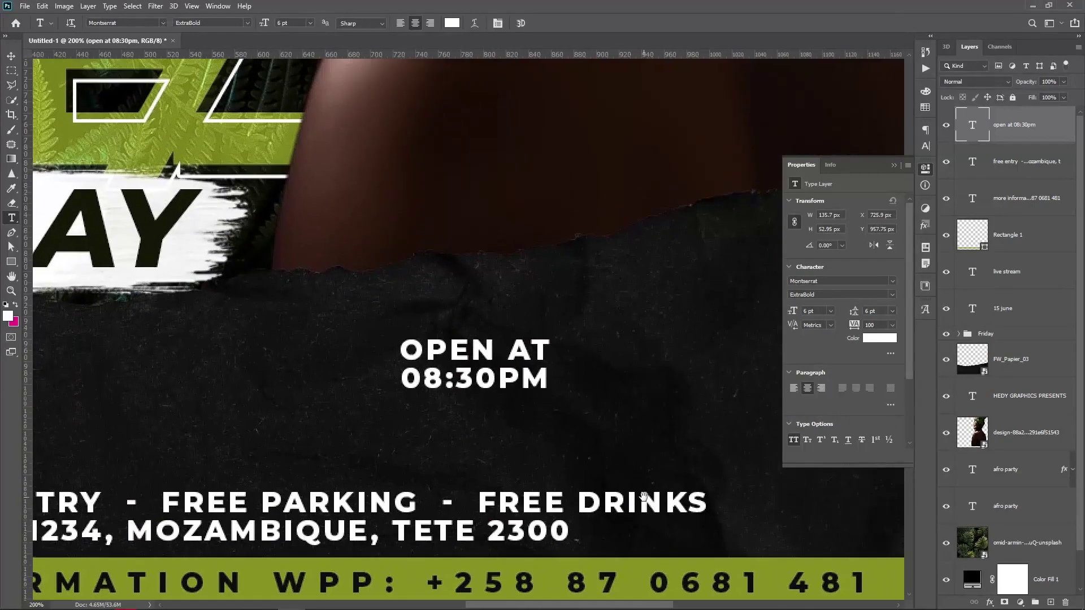
key(u)
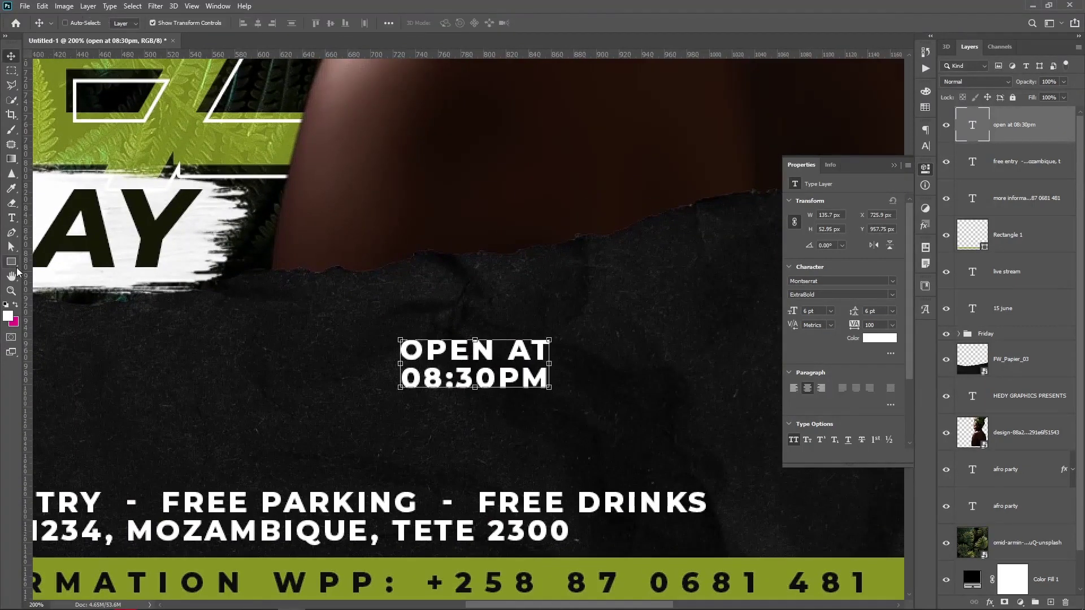
Draw a rectangle around OPEN AT with no fill and a solid white 2.5 px stroke
drag(402, 334, 547, 397)
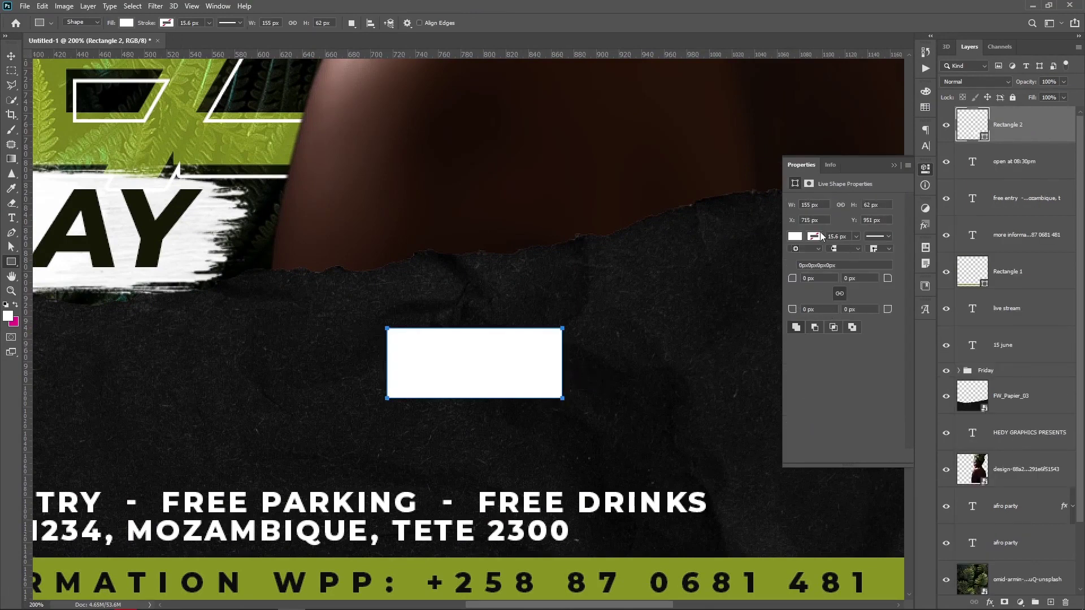
click(796, 237)
click(802, 258)
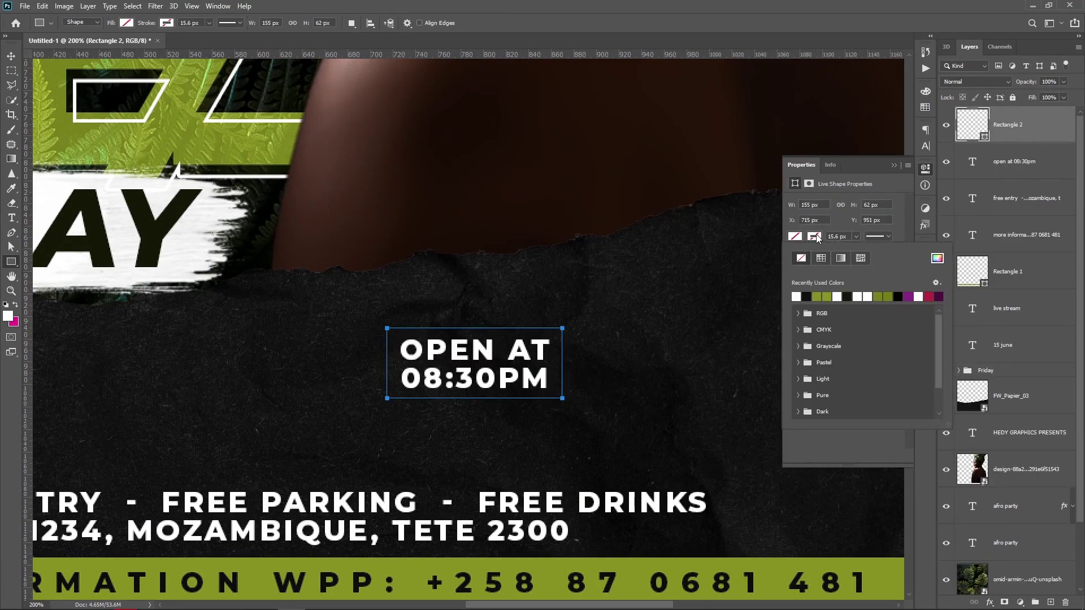
click(821, 259)
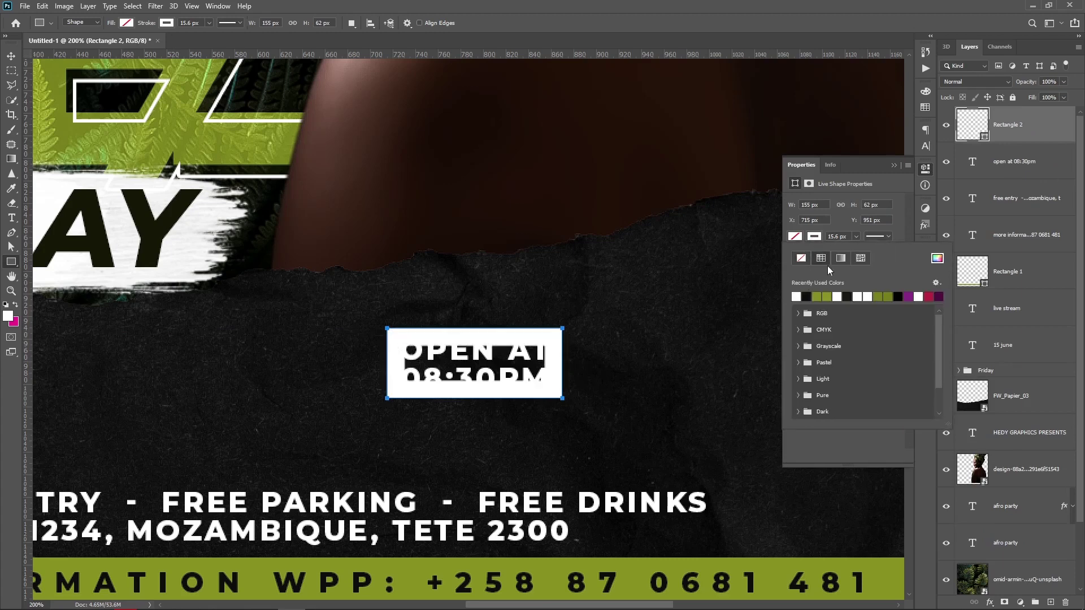
click(856, 237)
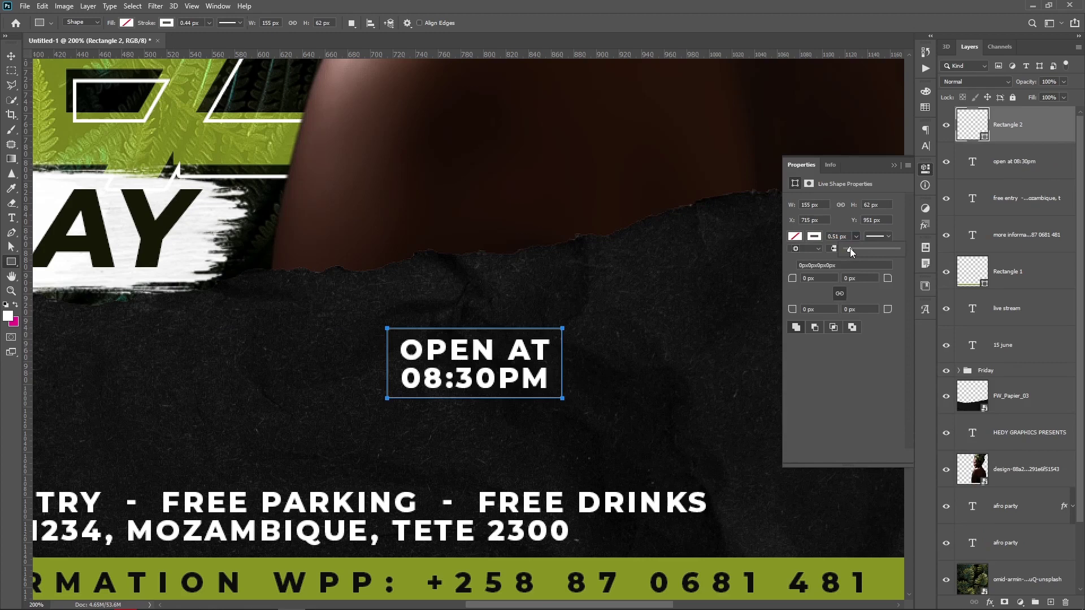
key(Return)
key(Up)
key(Return)
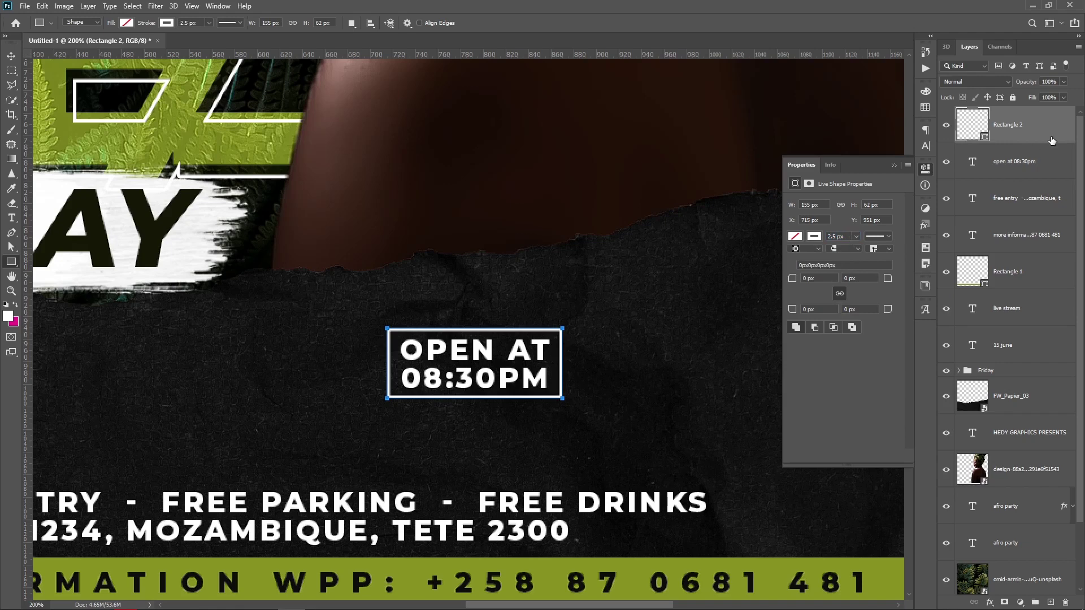
Group the frame rectangle with the OPEN AT text
shift+click(1029, 162)
key(v)
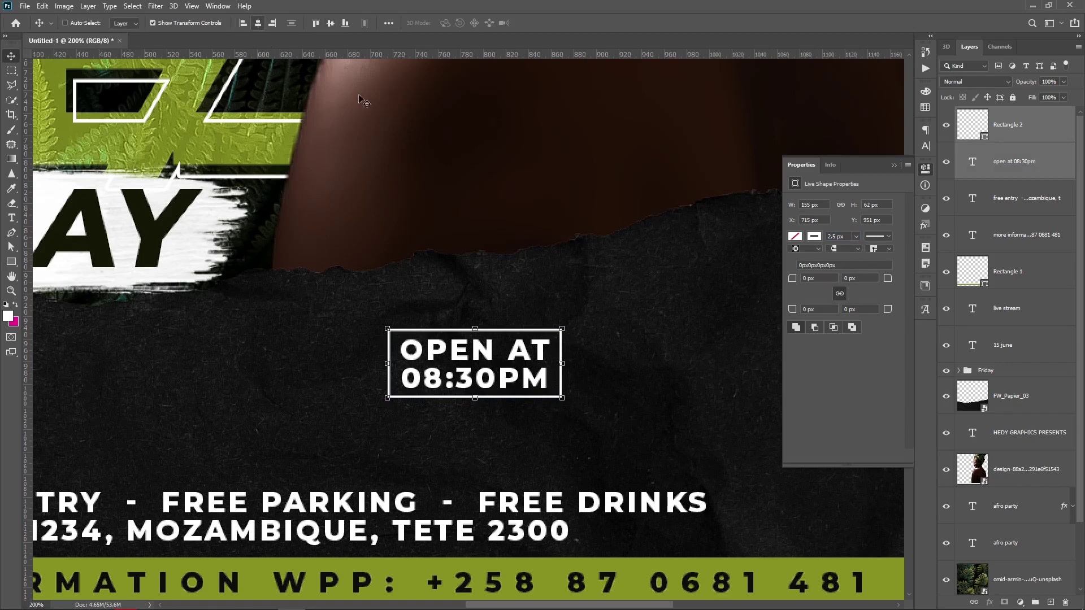
key(ctrl+g)
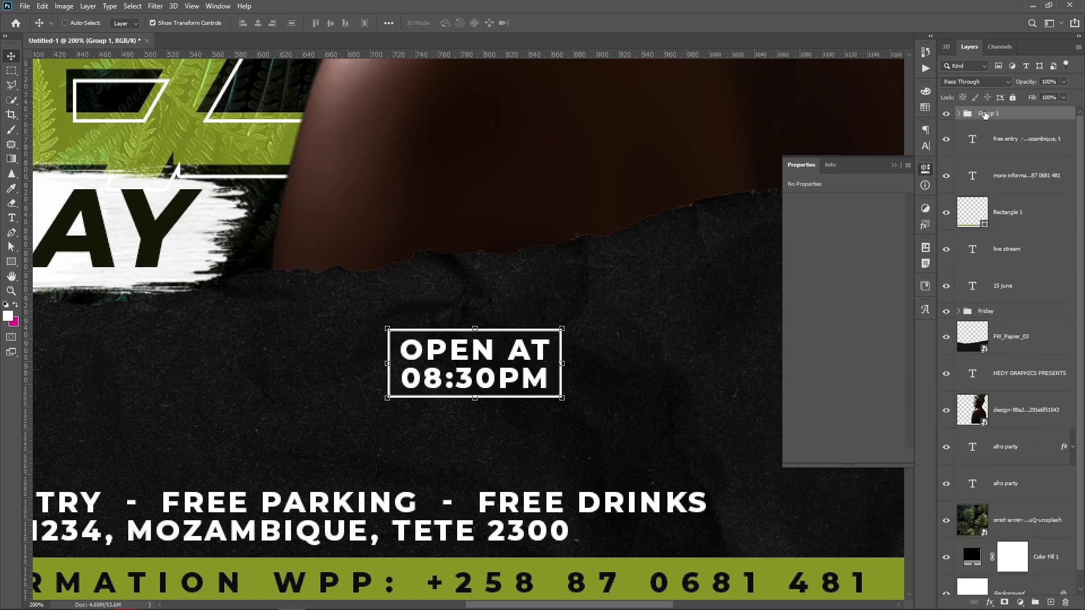
Rename the new group to 'Open at'
double_click(986, 113)
text(Open at)
key(Return)
Move the OPEN AT box to the lower right and copy it to the lower left
click(893, 165)
drag(458, 433, 775, 480)
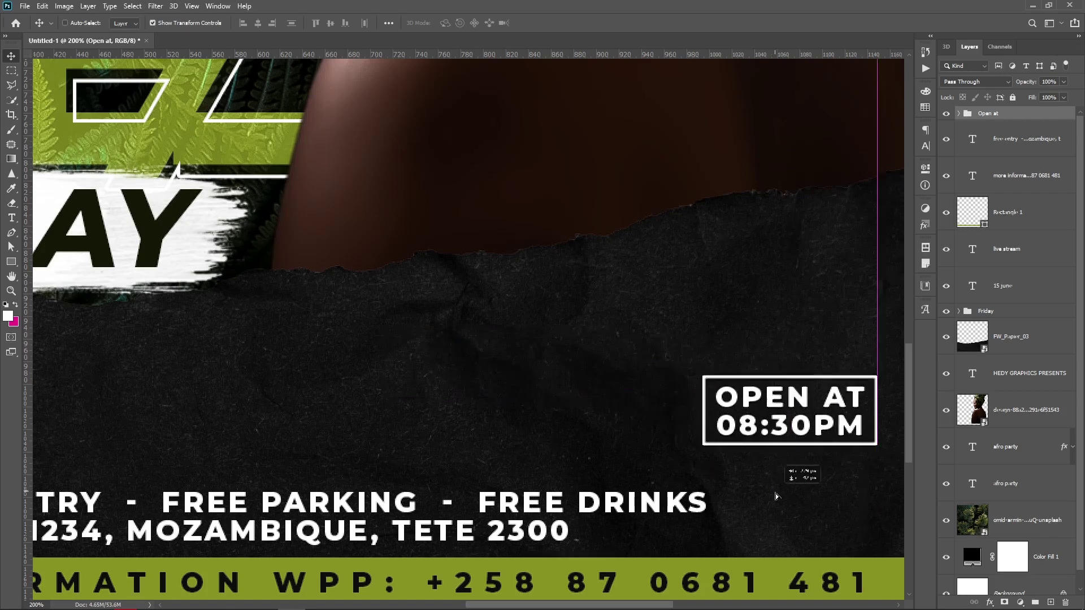
key(ctrl+minus)
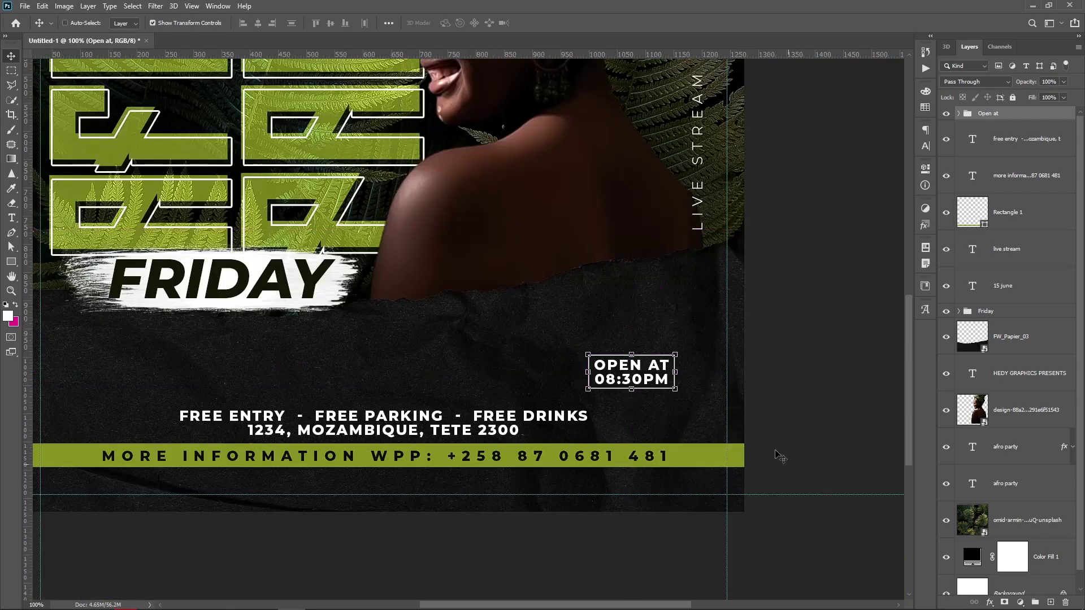
drag(636, 315, 670, 330)
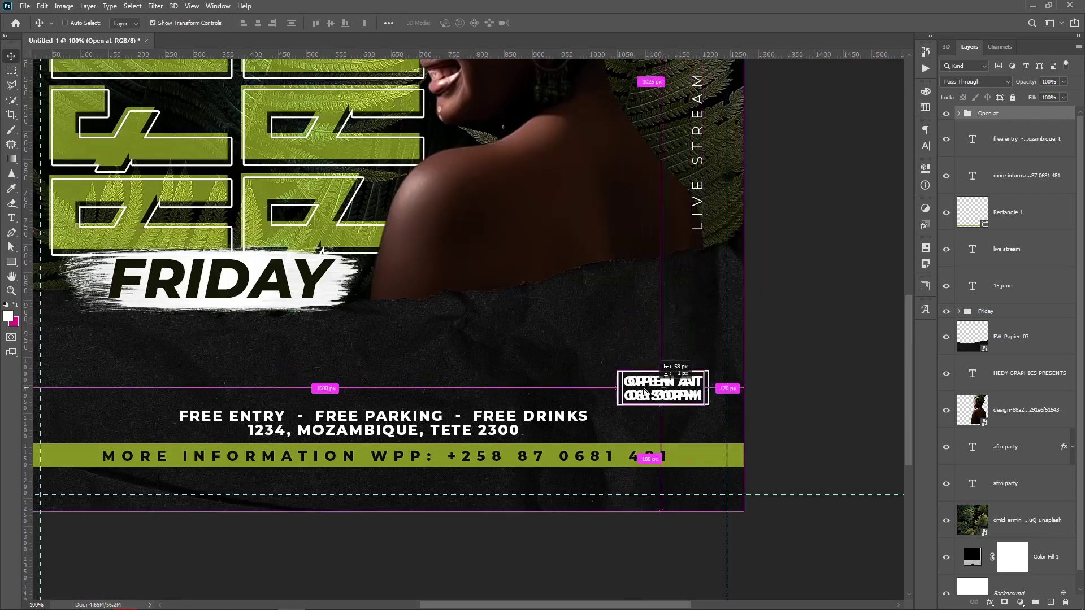
drag(632, 391, 121, 402)
Replace the left box's text with 'R.S.V.P ONLY'
double_click(121, 390)
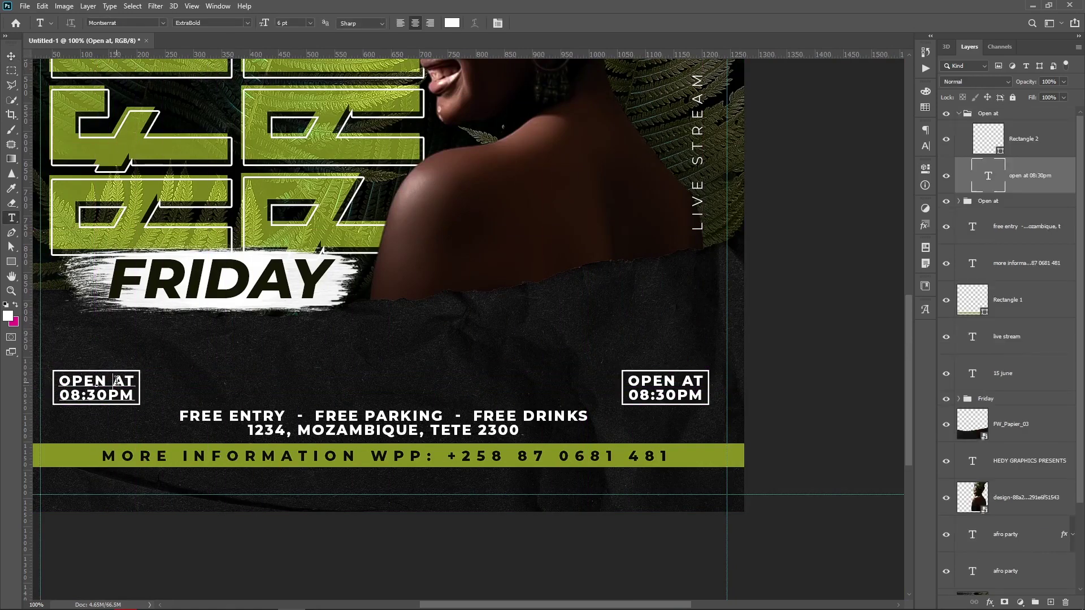
key(ctrl+a)
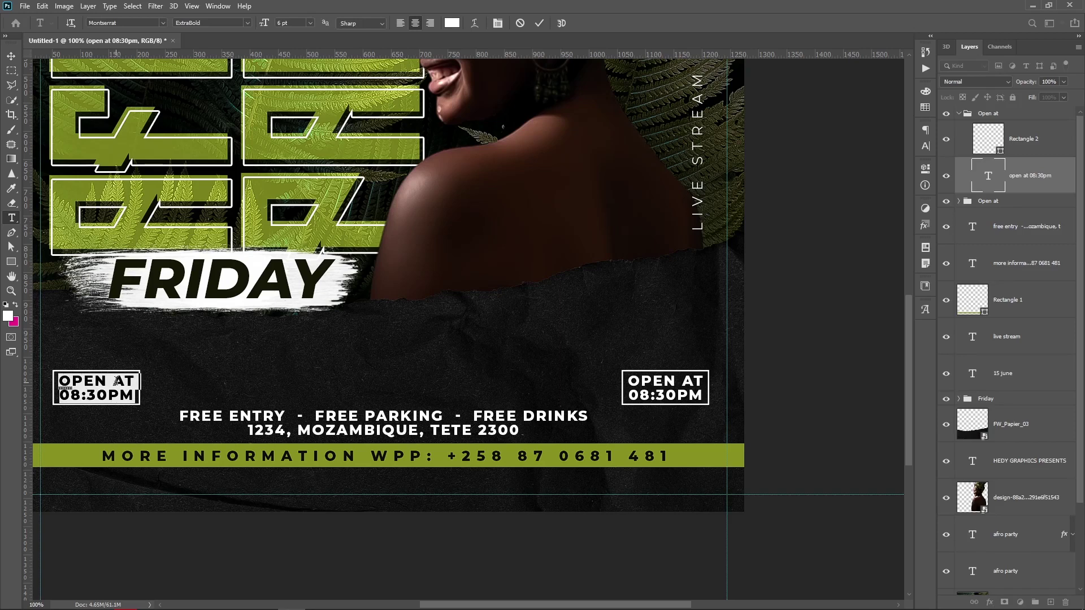
text(R)
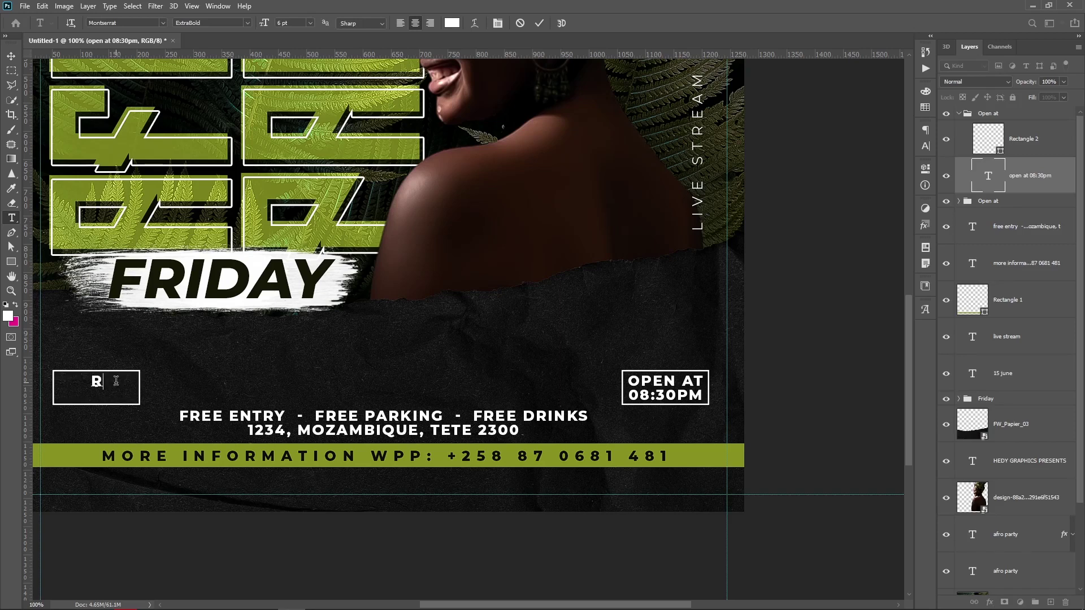
text(.)
text(S.)
text(V.)
text(P )
text(ONLY)
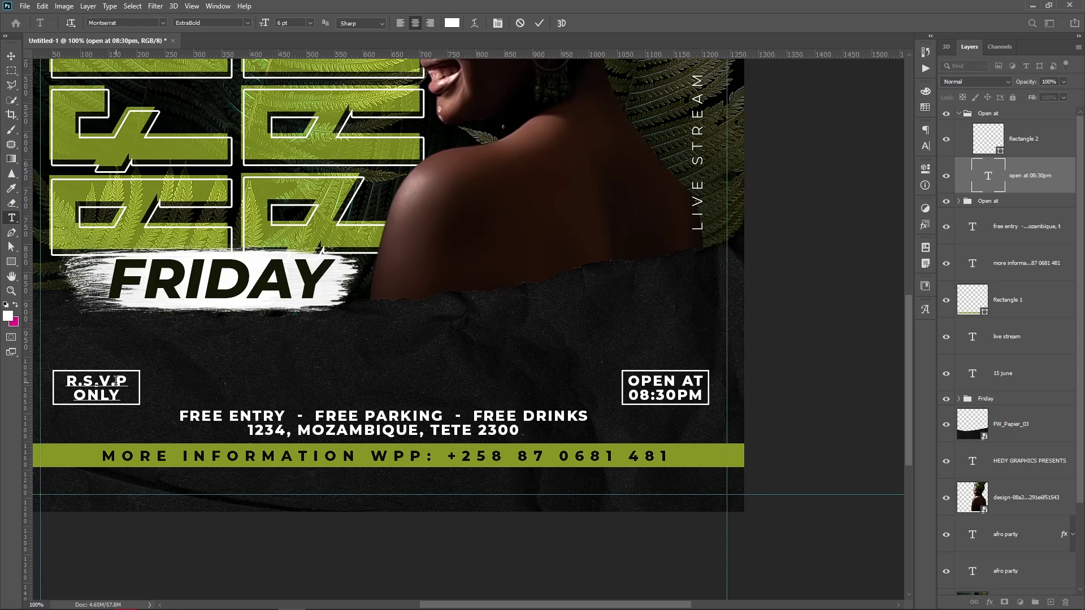
key(ctrl+Return)
key(v)
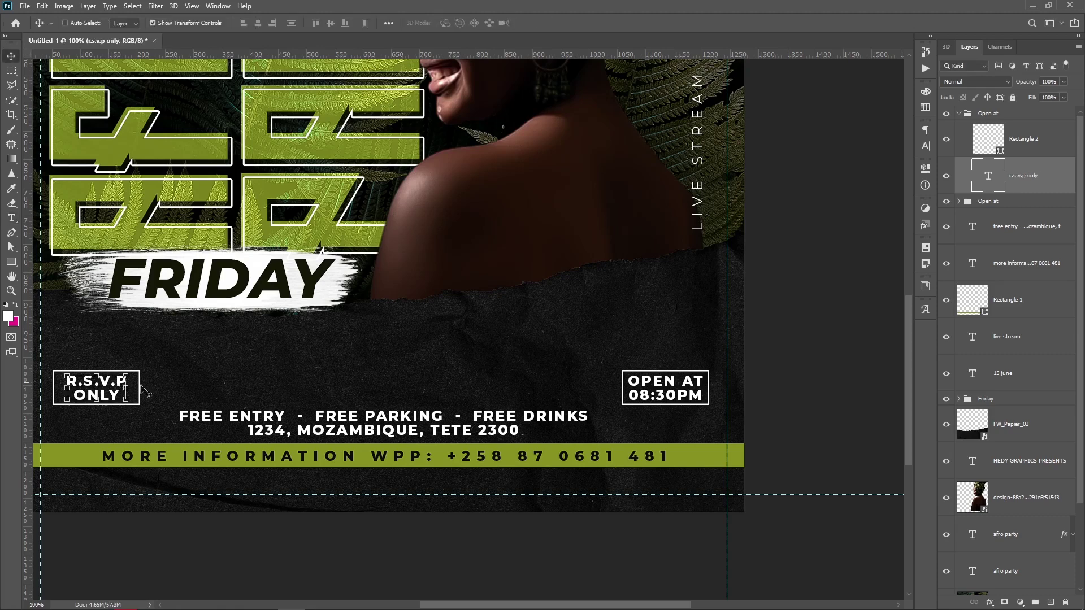
Rename the left box's group to 'rsvp'
click(959, 113)
double_click(983, 113)
text(rsvp)
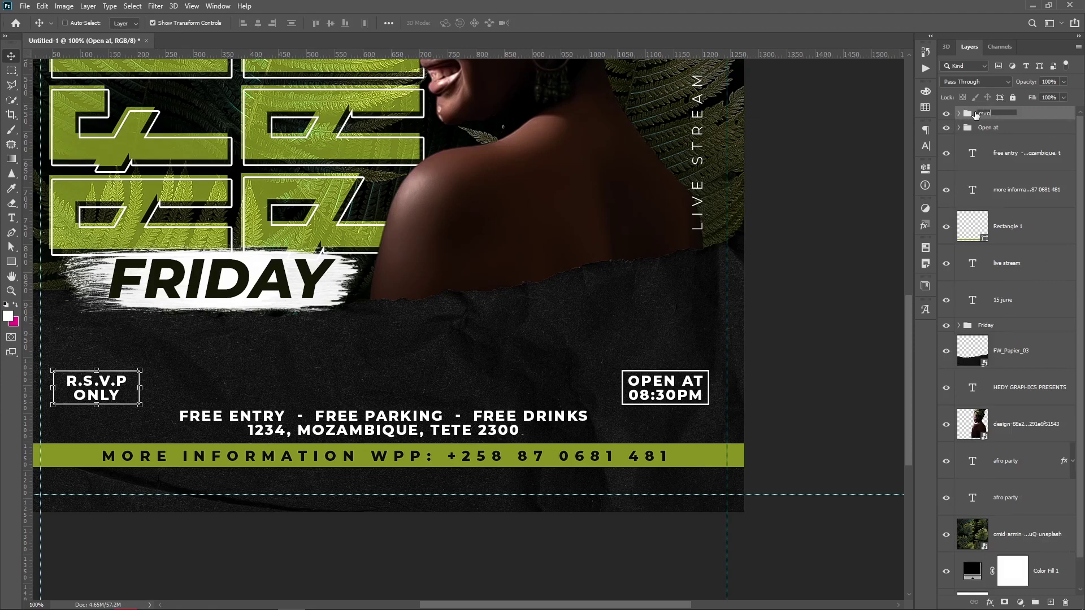
Finish naming the rsvp group and add a 'DJ AFRO GIRL' text line mid-flyer
key(Return)
key(t)
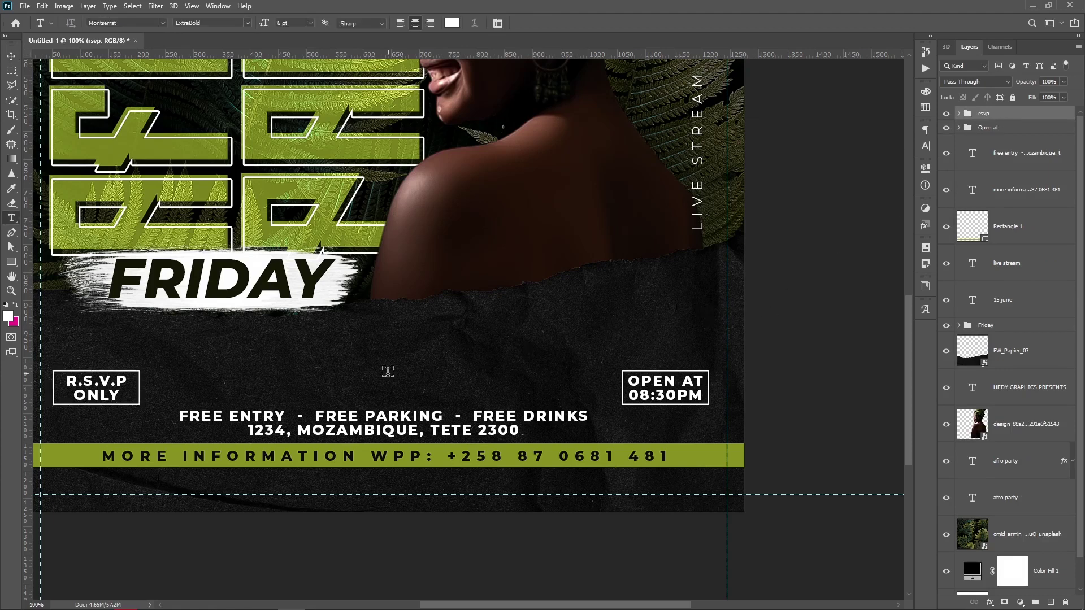
click(350, 377)
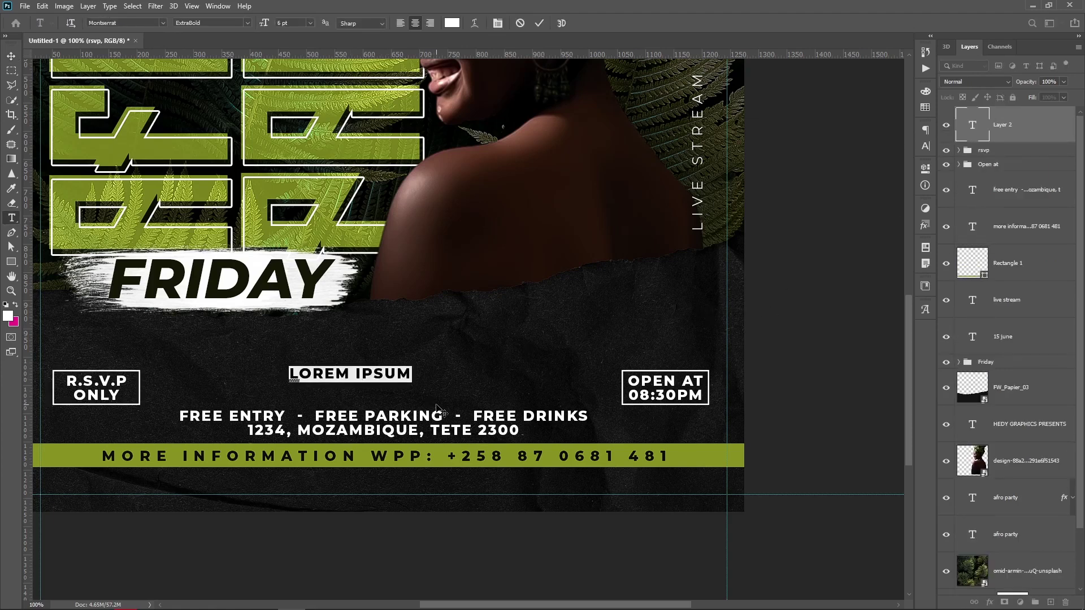
text(DJ)
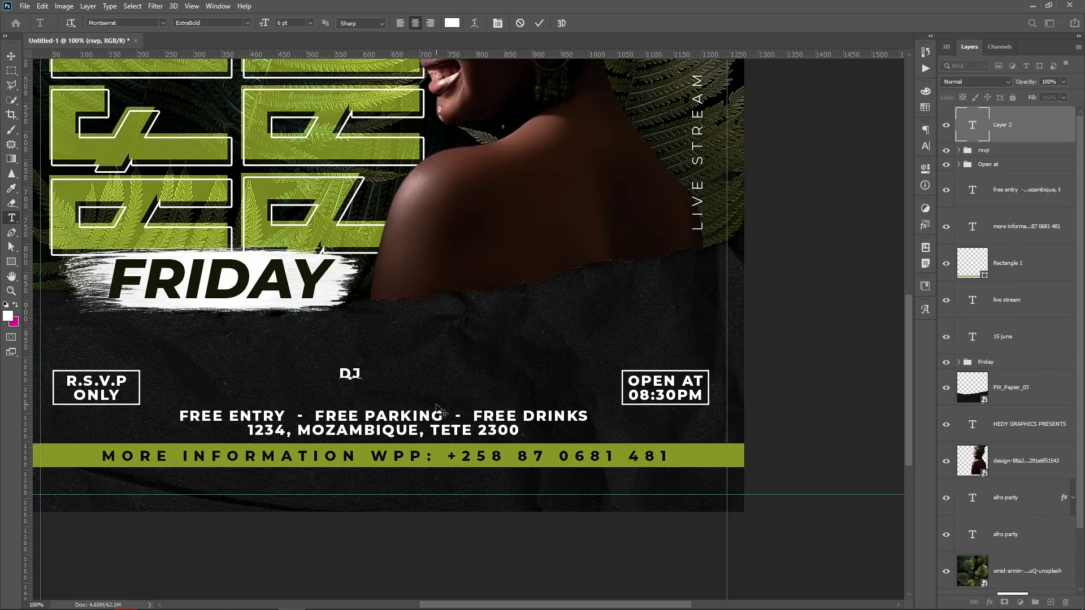
text( A)
text(FRO)
text( GI)
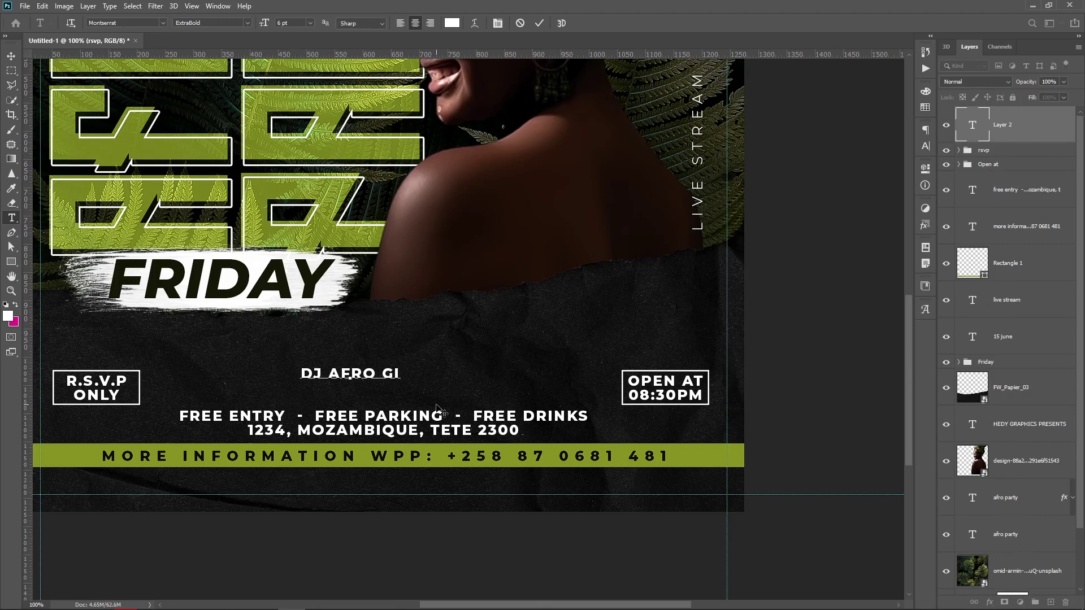
text(RL)
key(ctrl+Return)
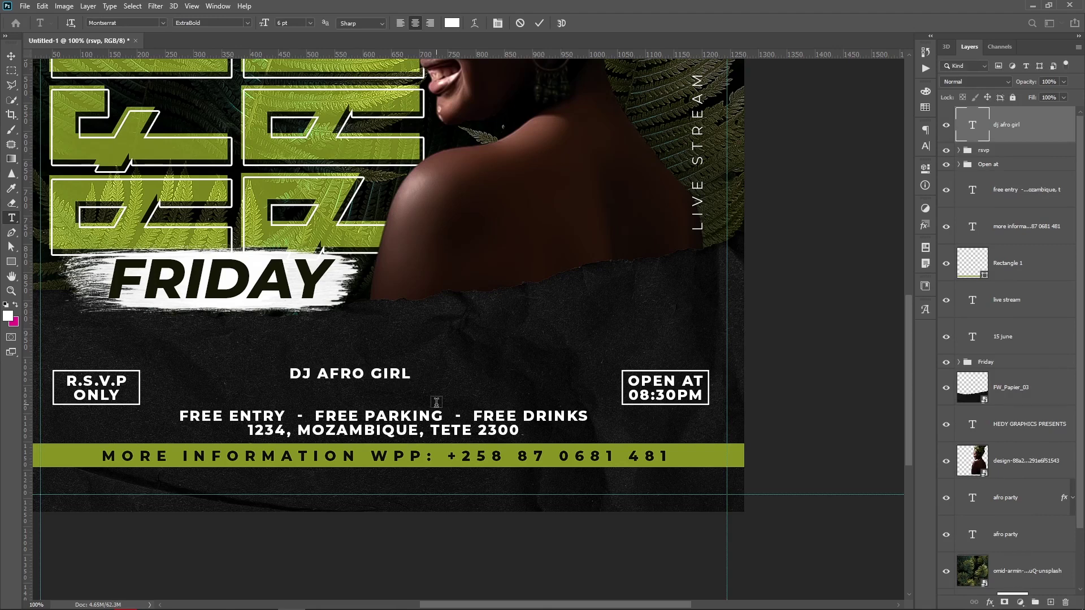
Set DJ AFRO GIRL to 0 letter spacing and 14 pt size
click(926, 146)
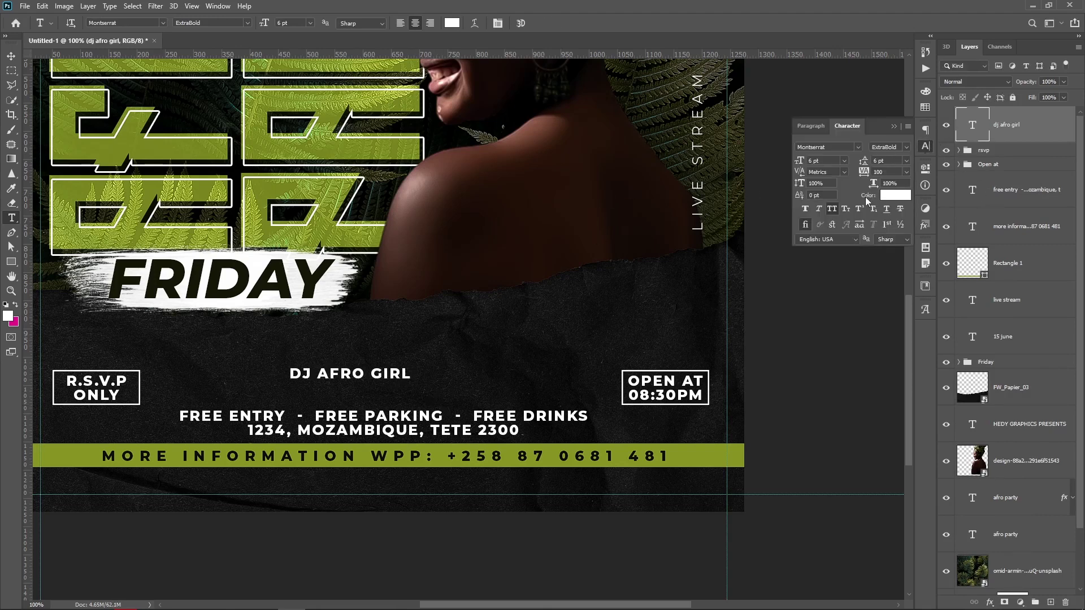
click(907, 172)
click(884, 239)
click(844, 161)
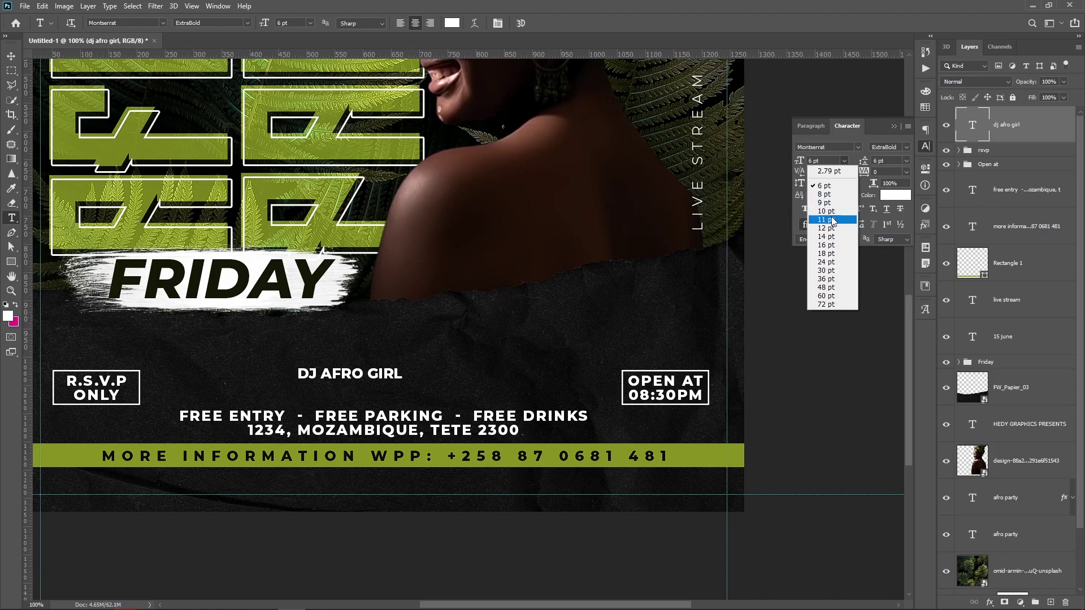
click(828, 238)
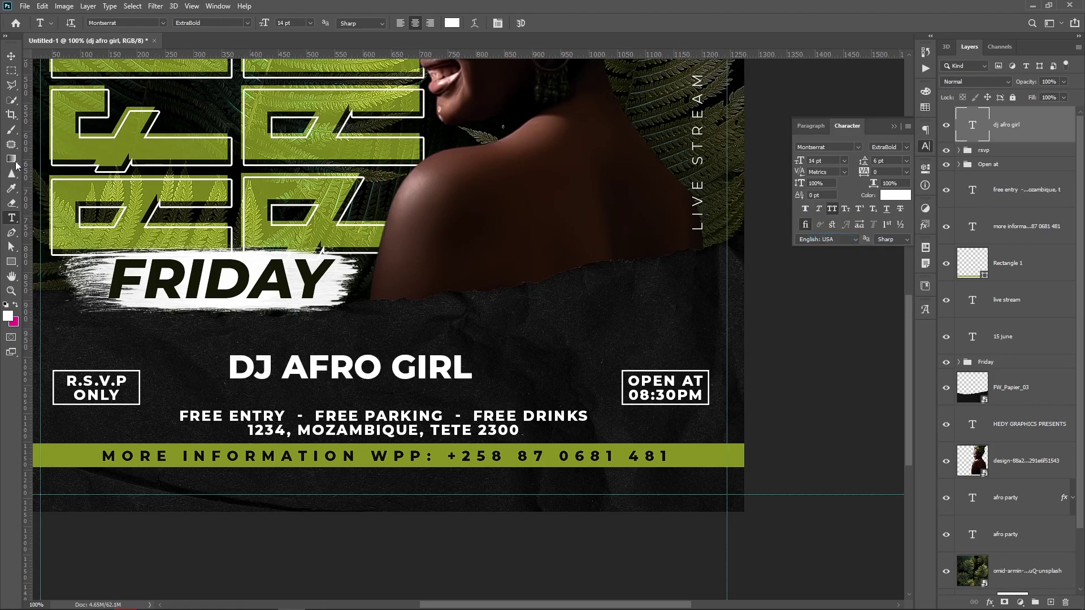
Position DJ AFRO GIRL above the free entry line, enlarge it ~130%, and colour it the info bar's green
click(10, 55)
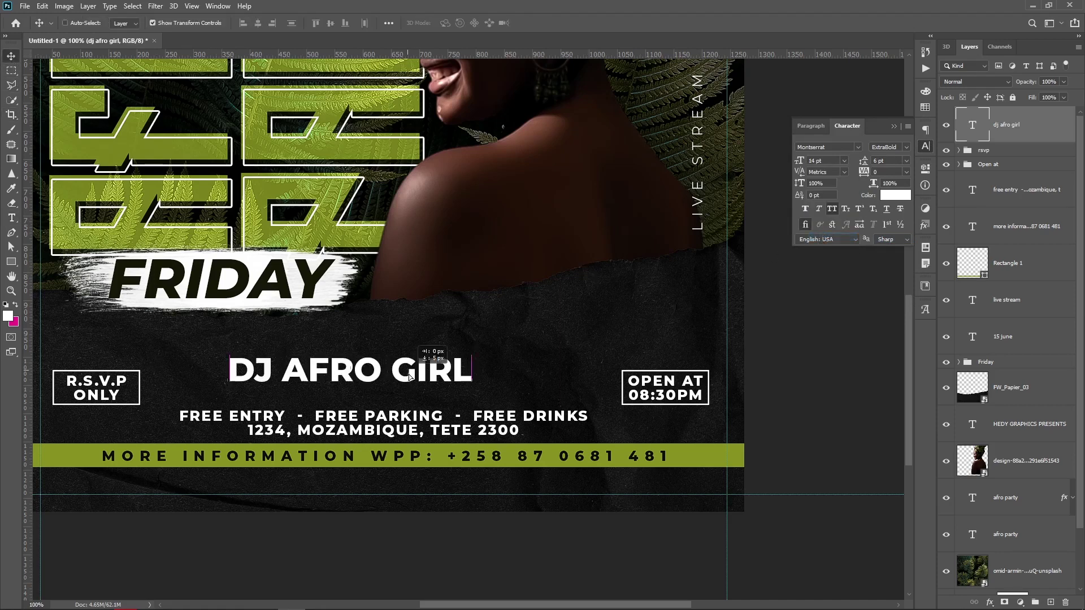
drag(409, 370, 447, 394)
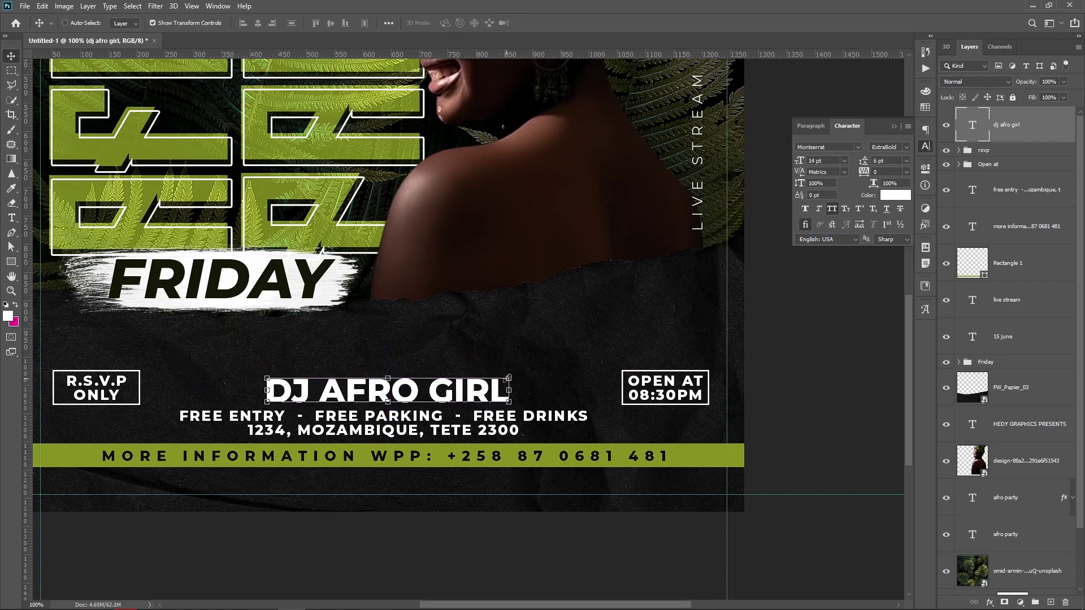
click(510, 375)
drag(510, 375, 545, 362)
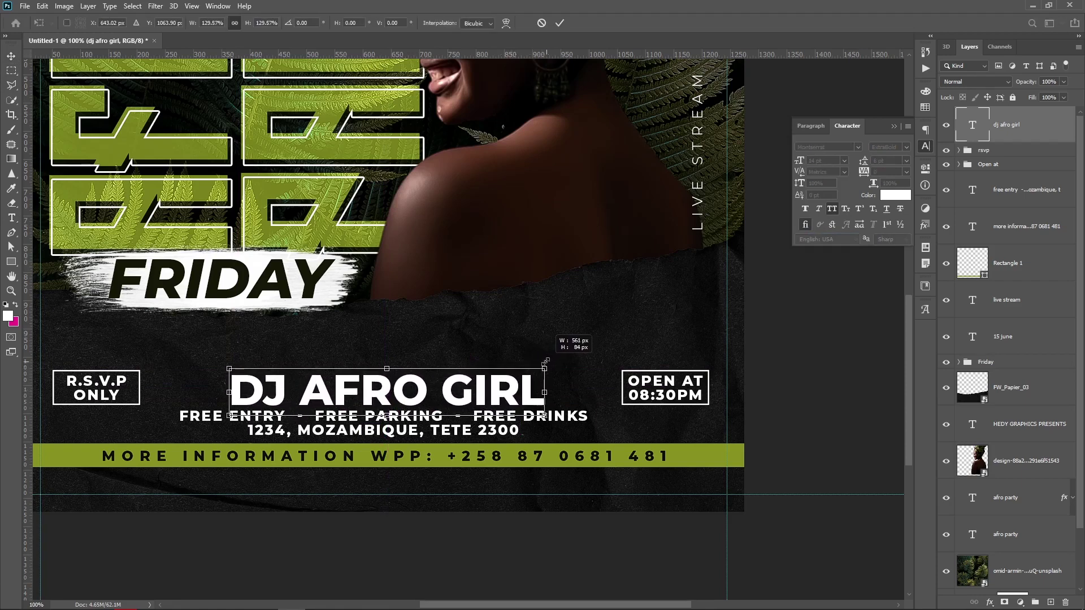
key(Return)
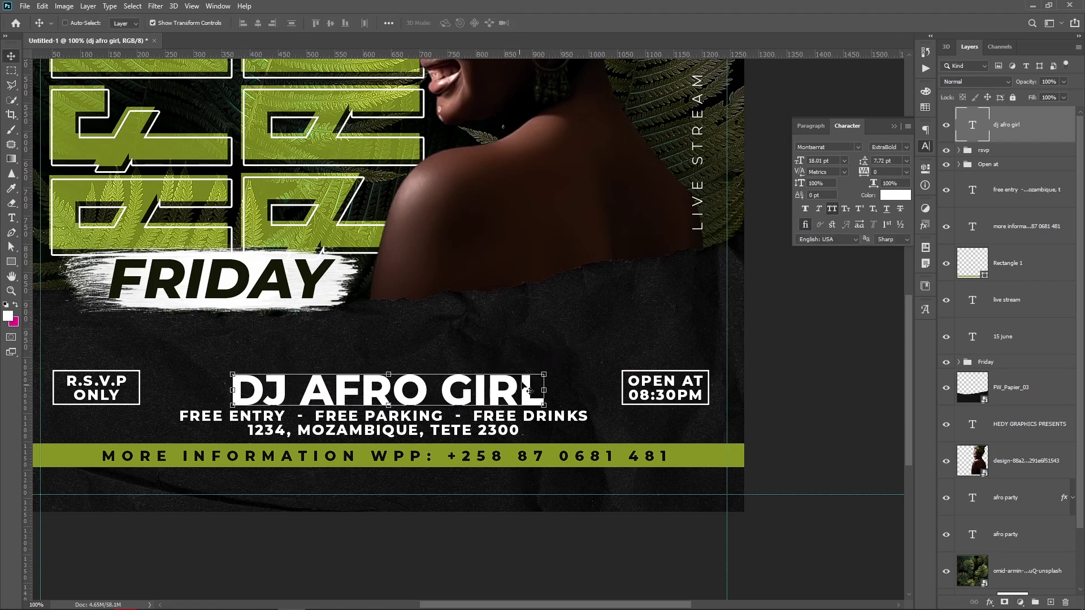
key(Up)
key(Up)
key(Up)
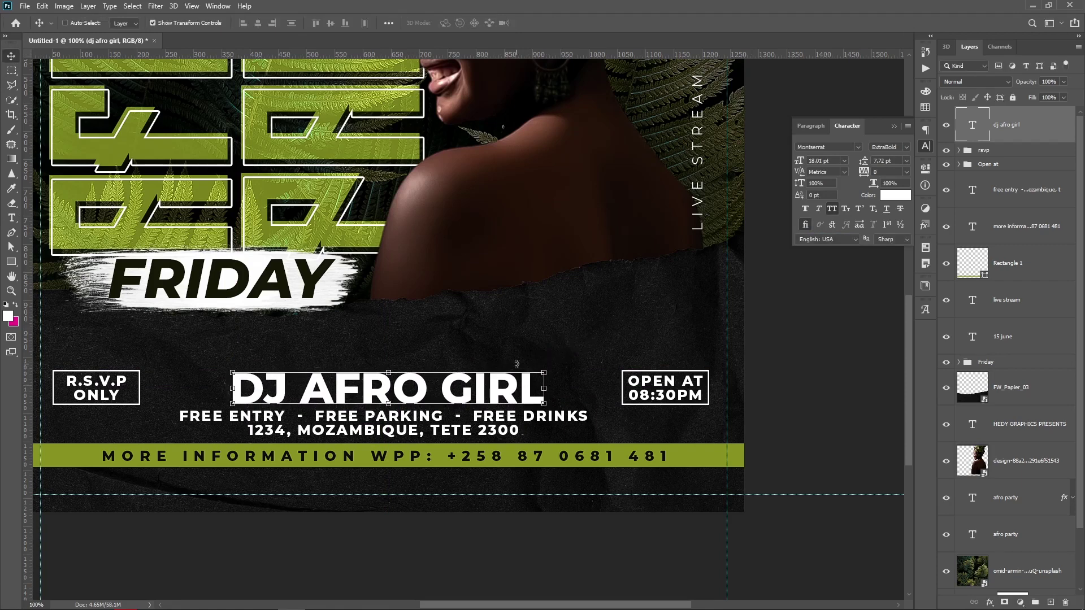
key(Up)
click(896, 195)
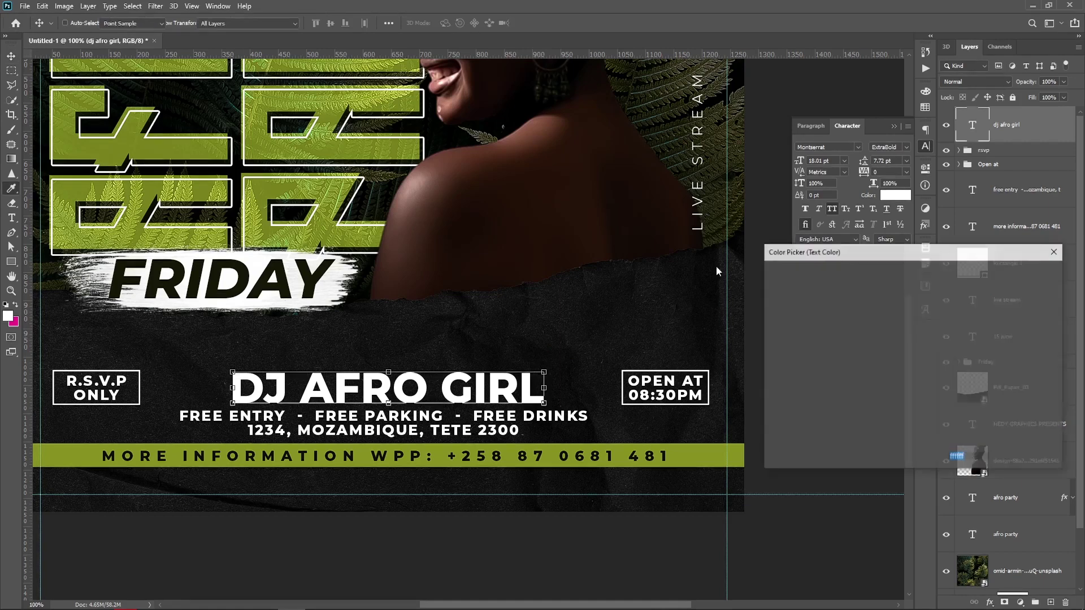
click(681, 450)
Add a 'hosted by' label, duplicated from the free entry text, just above DJ AFRO GIRL
key(Return)
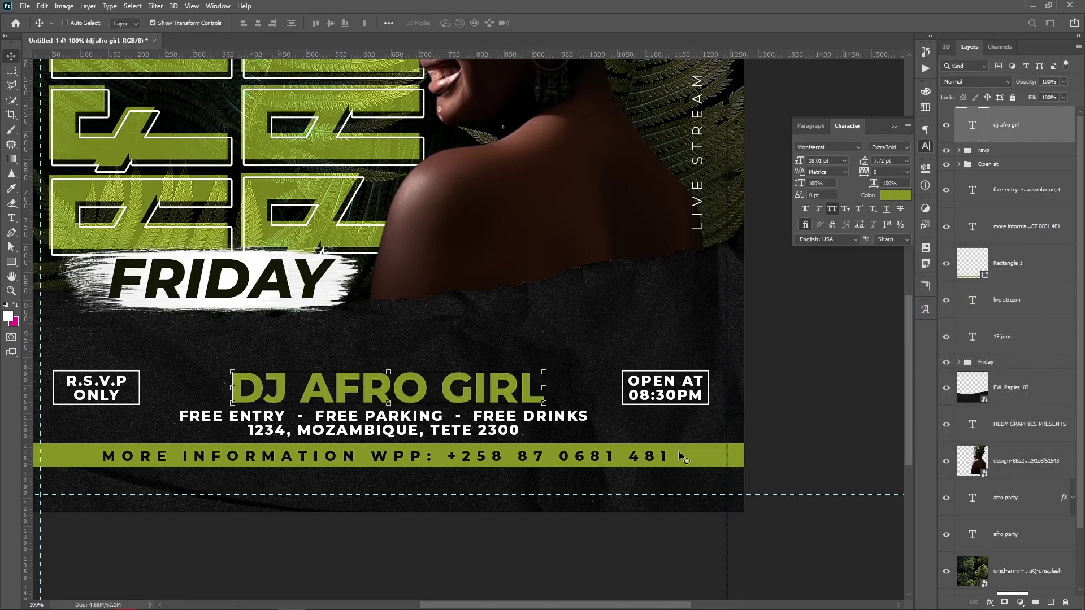
click(1009, 192)
drag(431, 426, 431, 355)
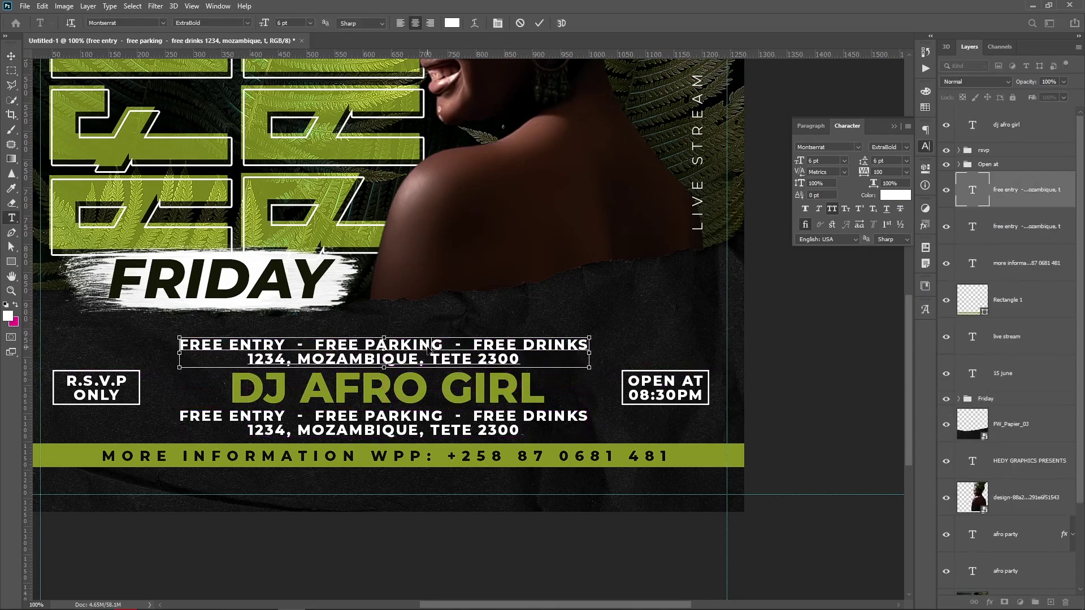
double_click(427, 345)
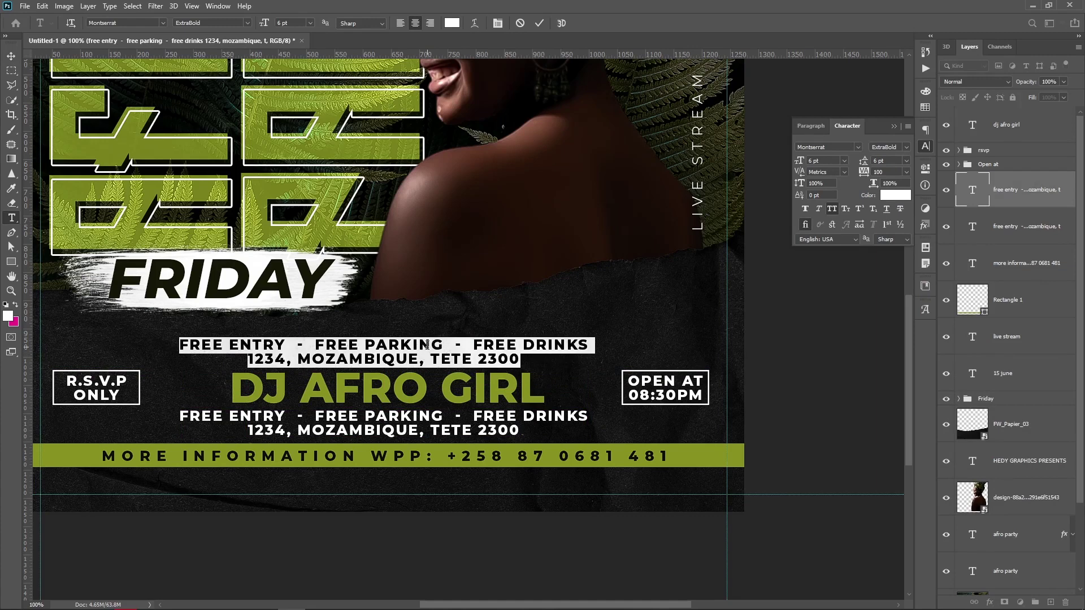
text(hosted )
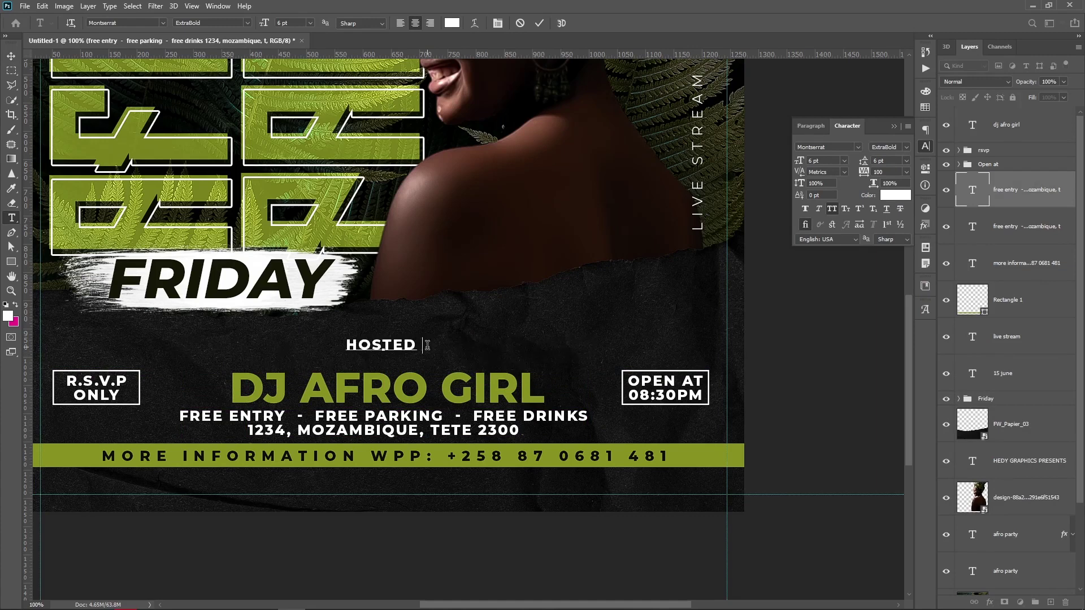
text(by)
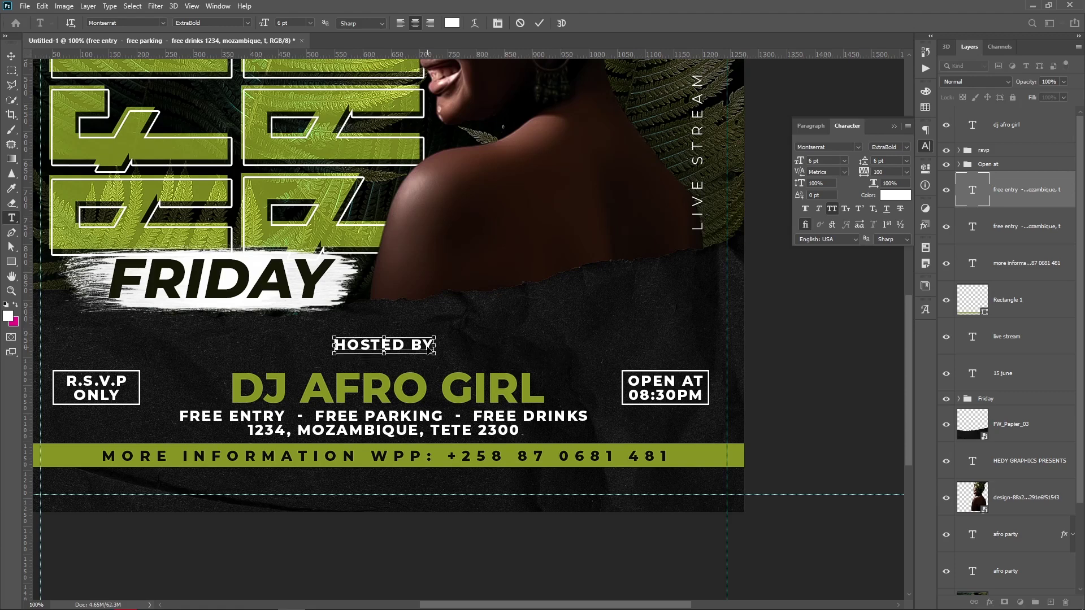
key(ctrl+Return)
key(v)
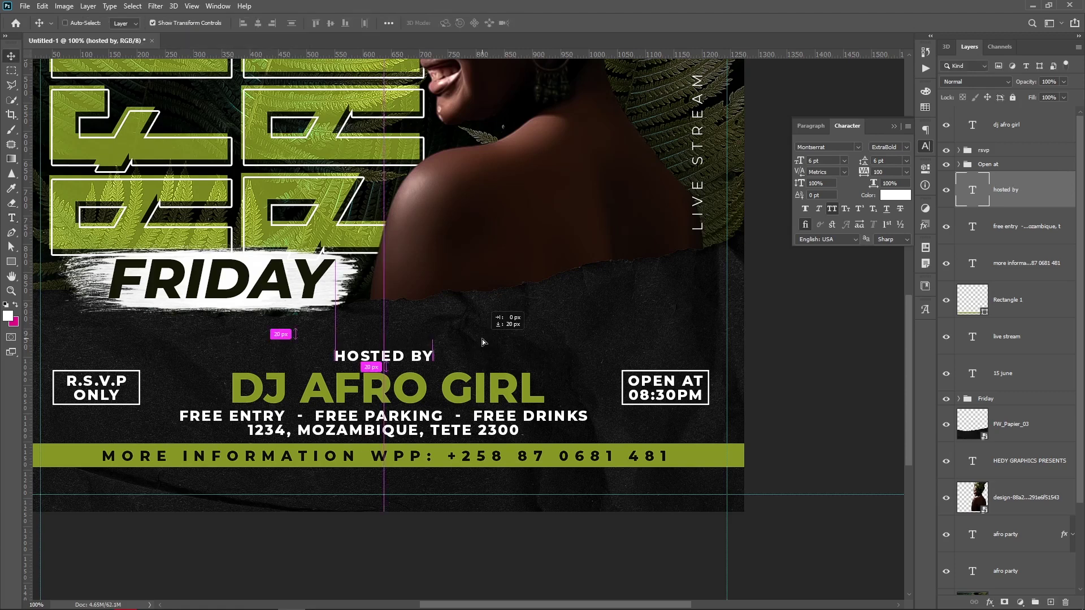
drag(483, 327, 482, 343)
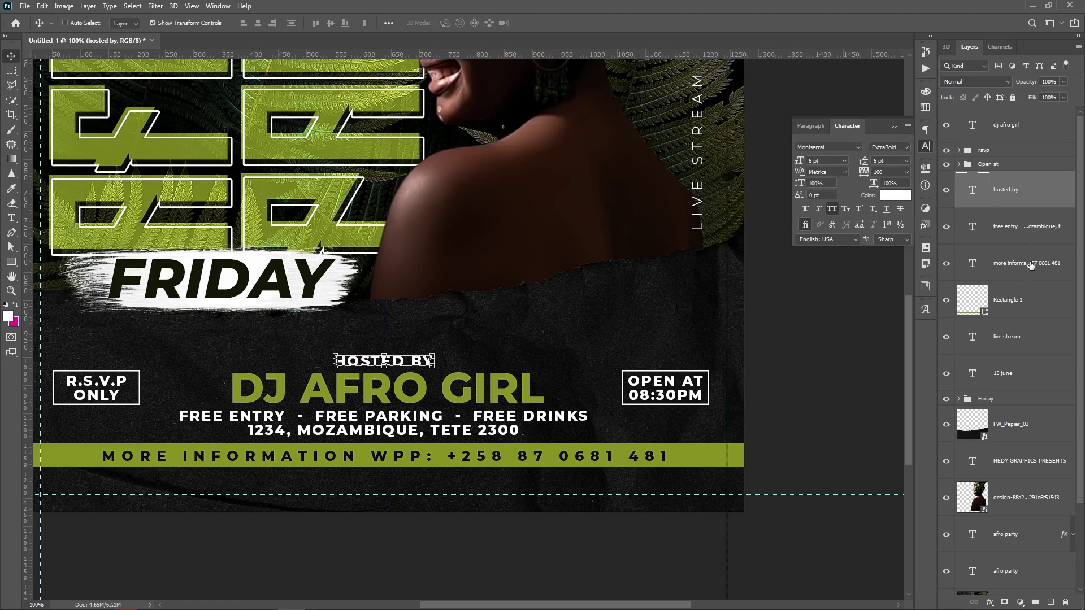
Nudge the rsvp and Open at groups about 2 px left and 4 px down
shift+click(1026, 308)
scroll(1032, 509, down, 3)
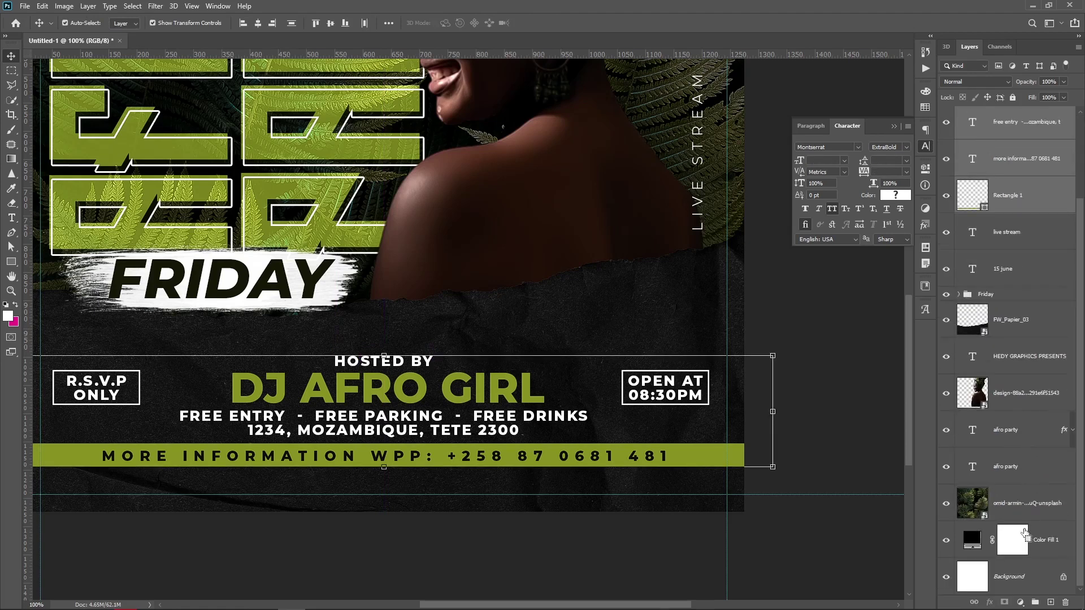
shift+click(1027, 575)
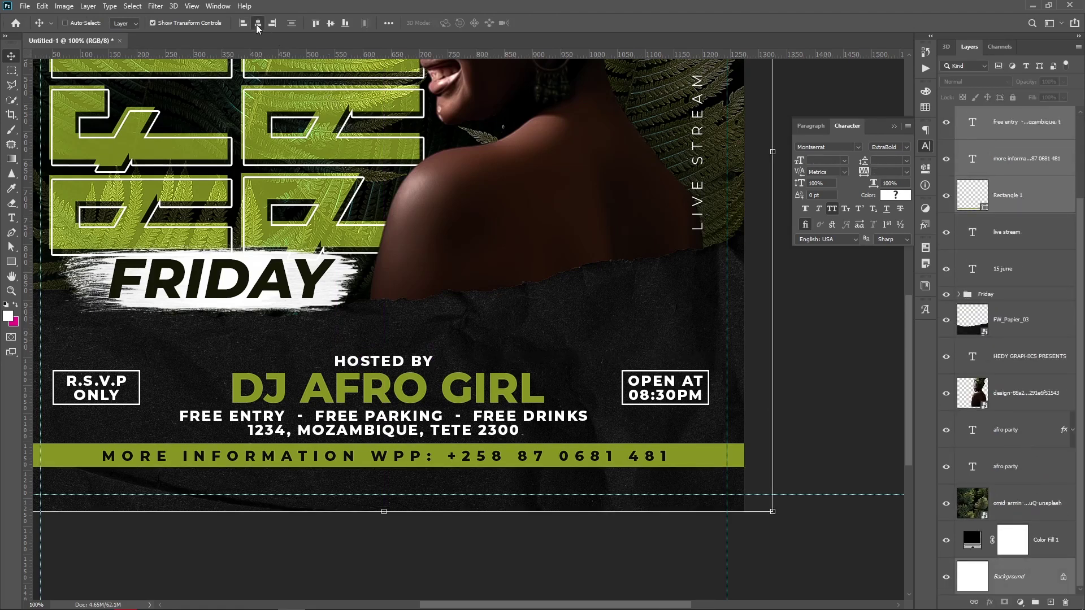
scroll(1056, 223, up, 3)
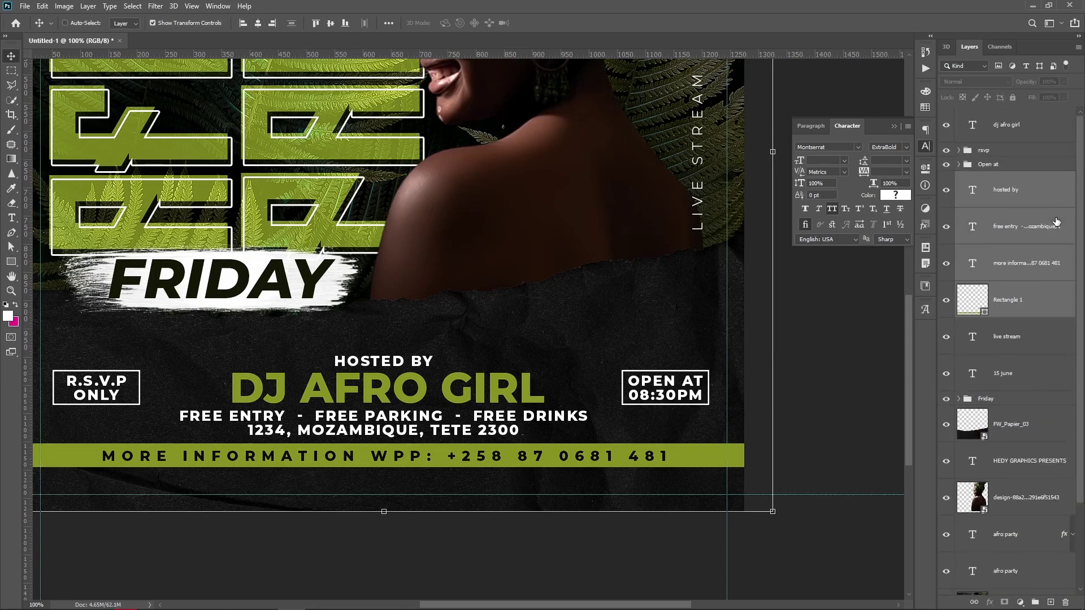
click(1039, 134)
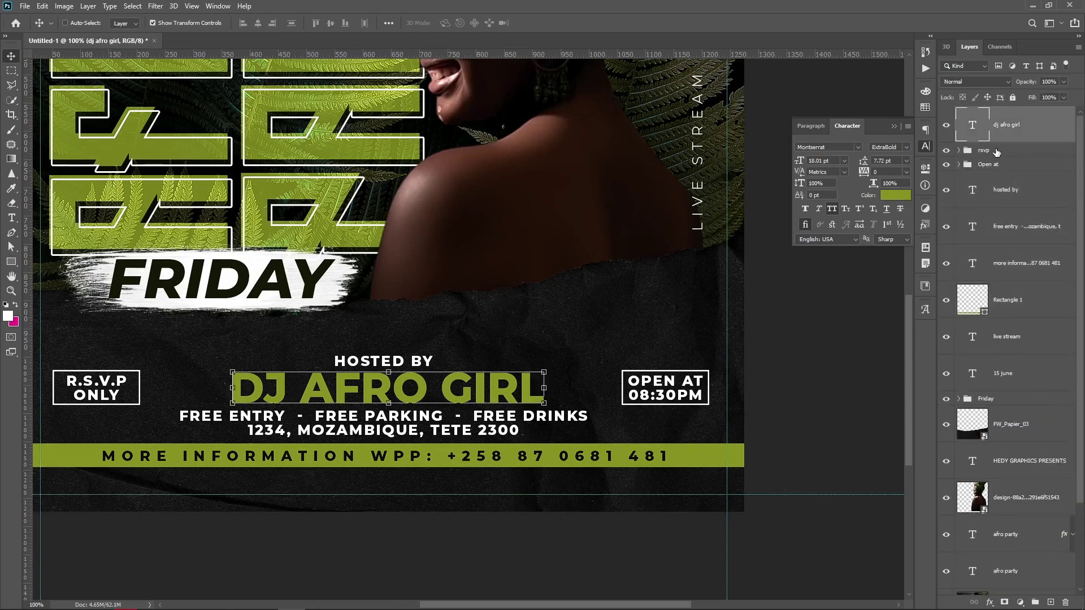
click(995, 150)
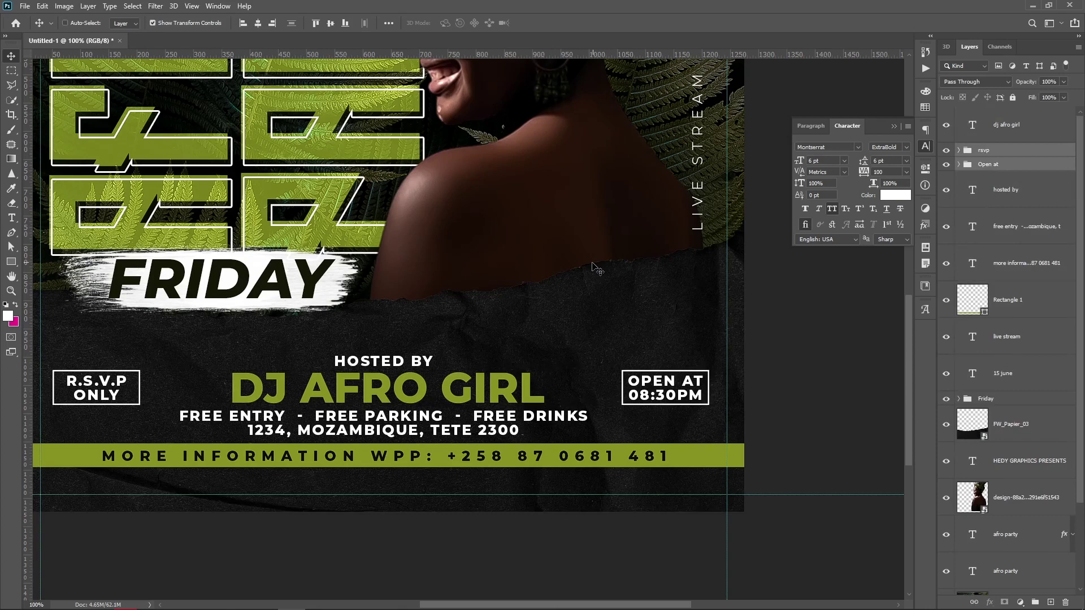
drag(593, 263, 582, 293)
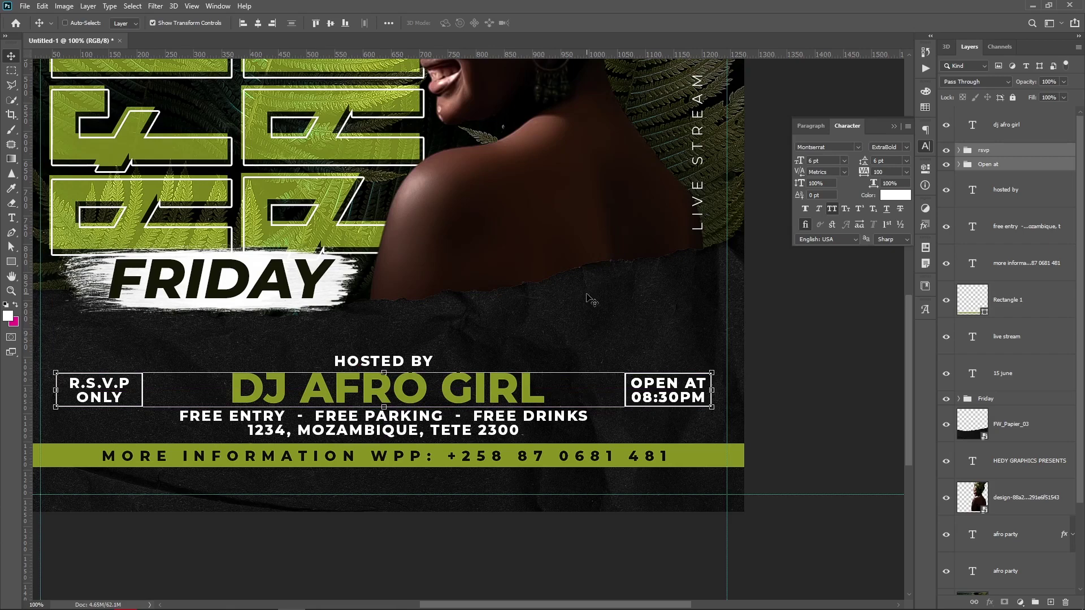
Set the LIVE STREAM text to the Medium Montserrat weight
key(ctrl+minus)
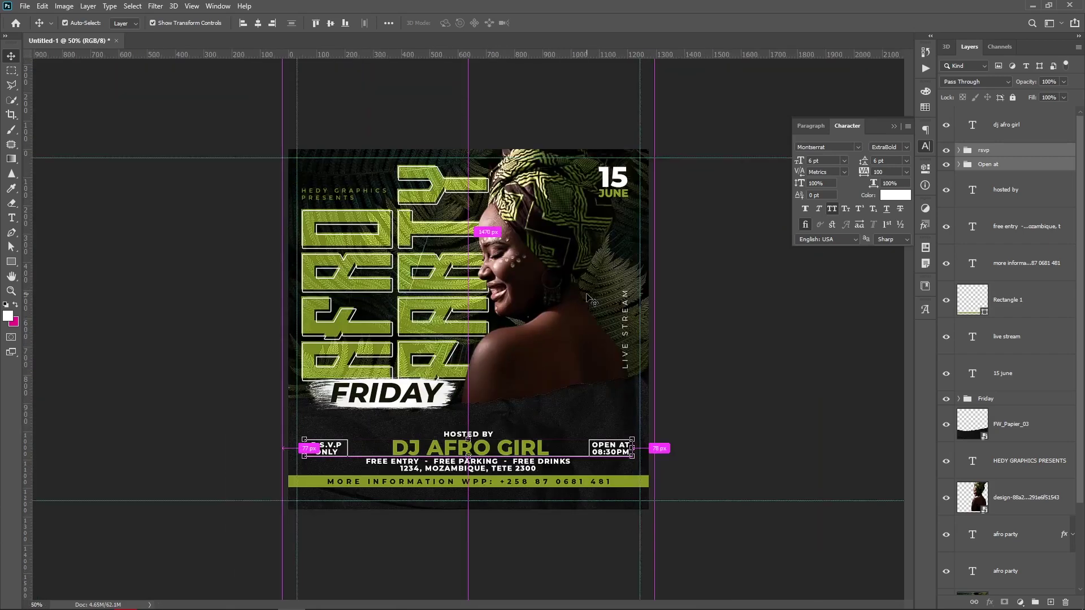
key(ctrl+plus)
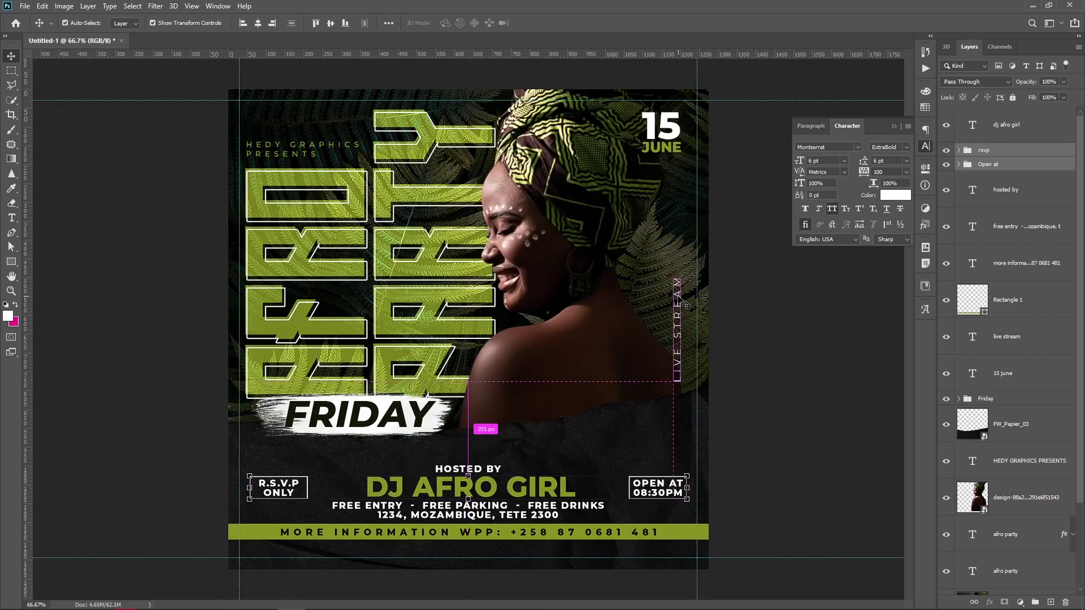
ctrl+click(686, 306)
click(904, 148)
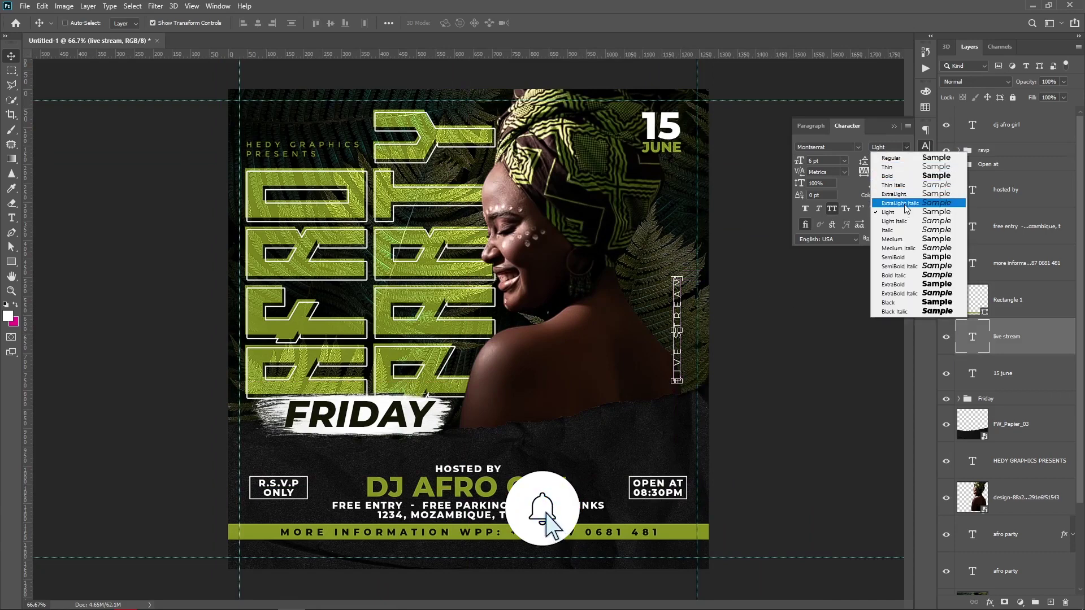
click(910, 239)
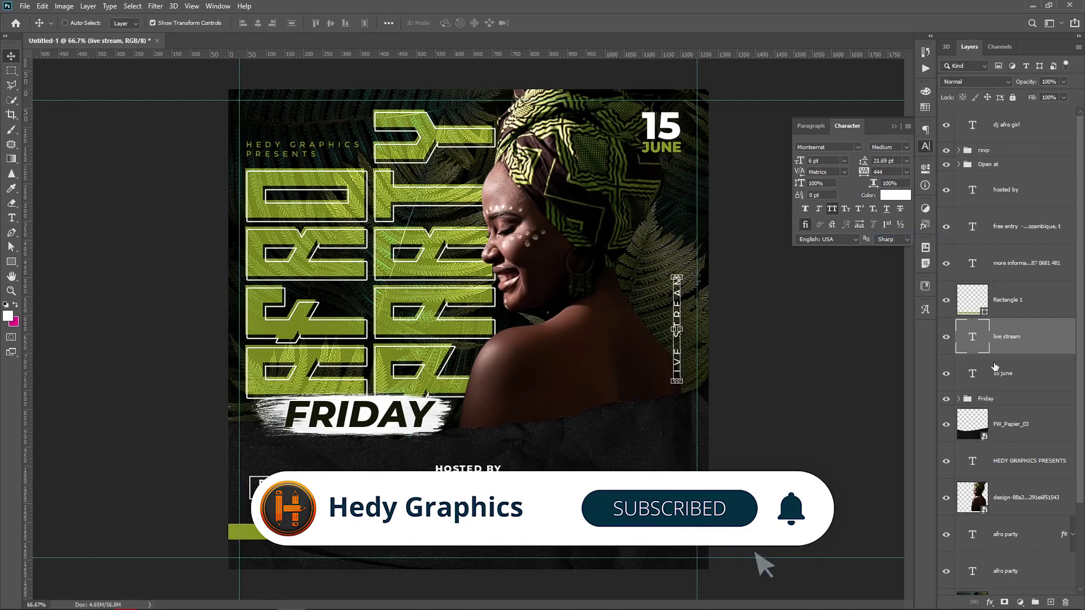
Add a new empty layer above the DJ AFRO GIRL text layer
click(998, 400)
scroll(999, 444, down, 3)
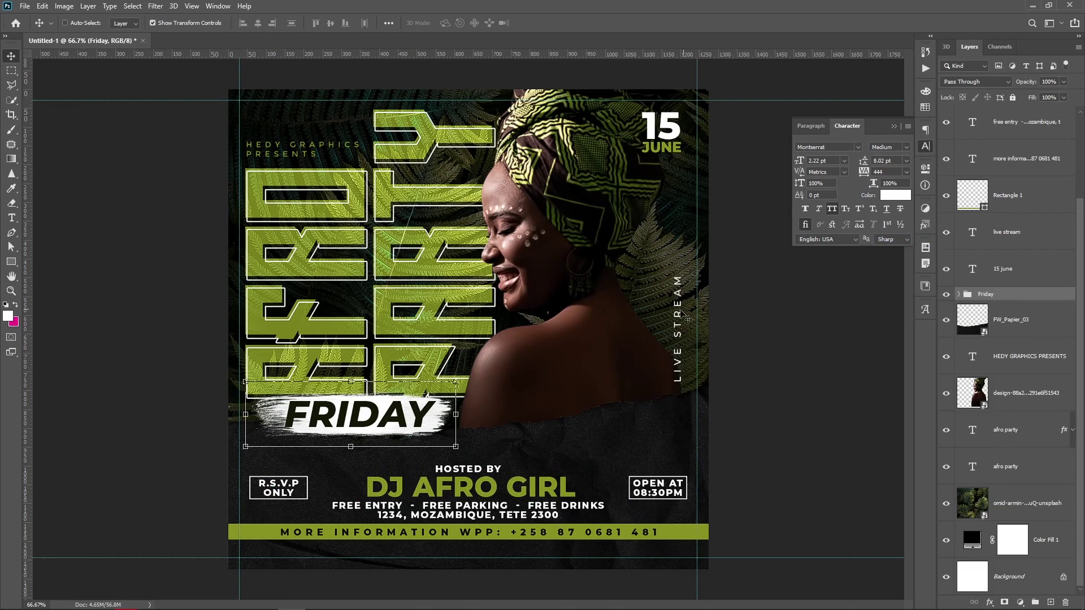
scroll(1049, 170, up, 3)
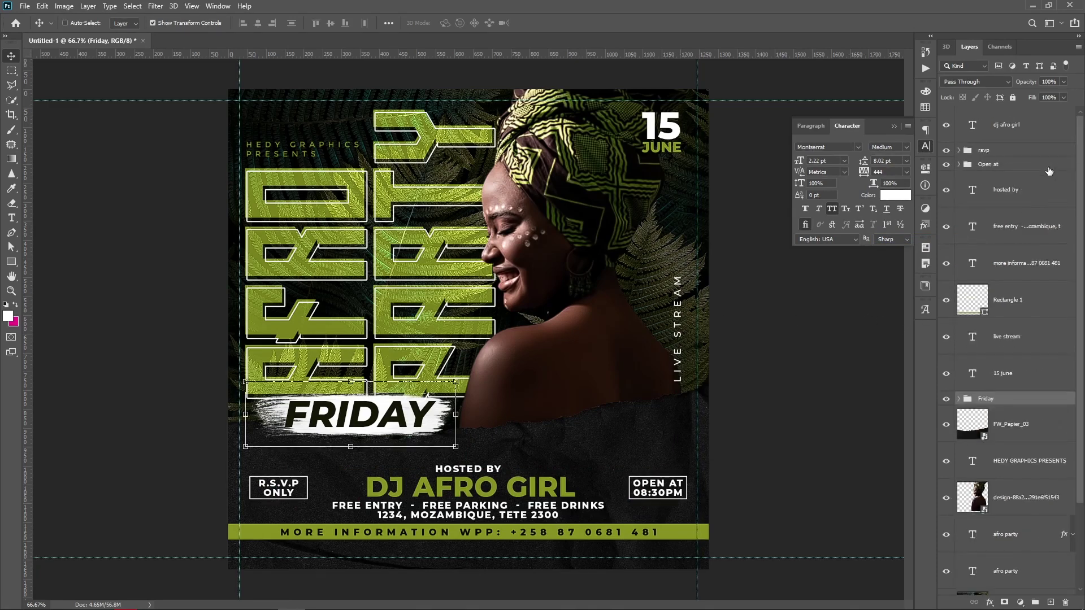
click(1040, 127)
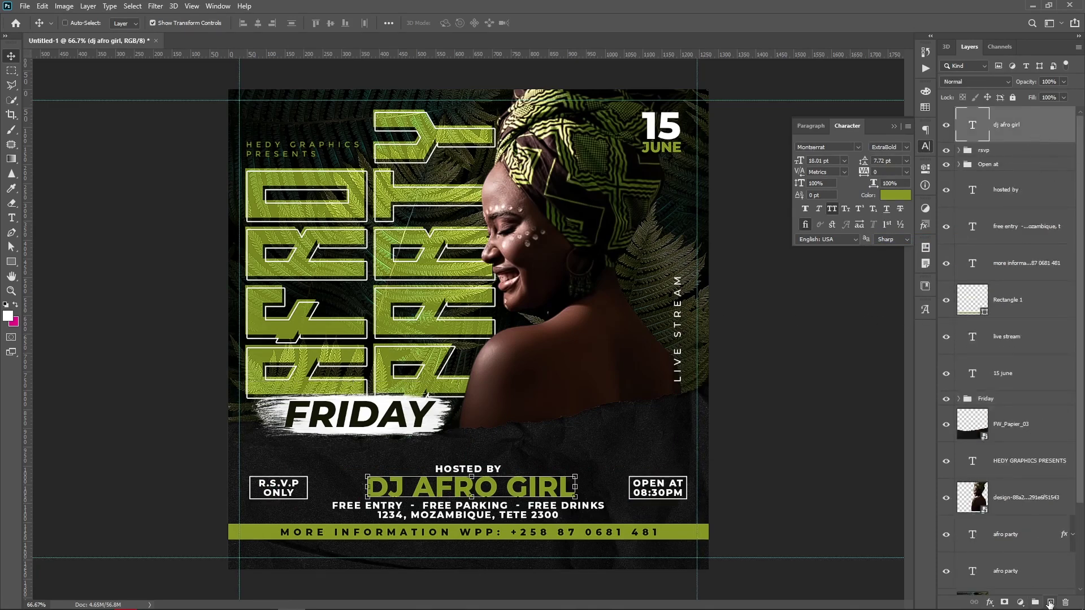
click(1050, 602)
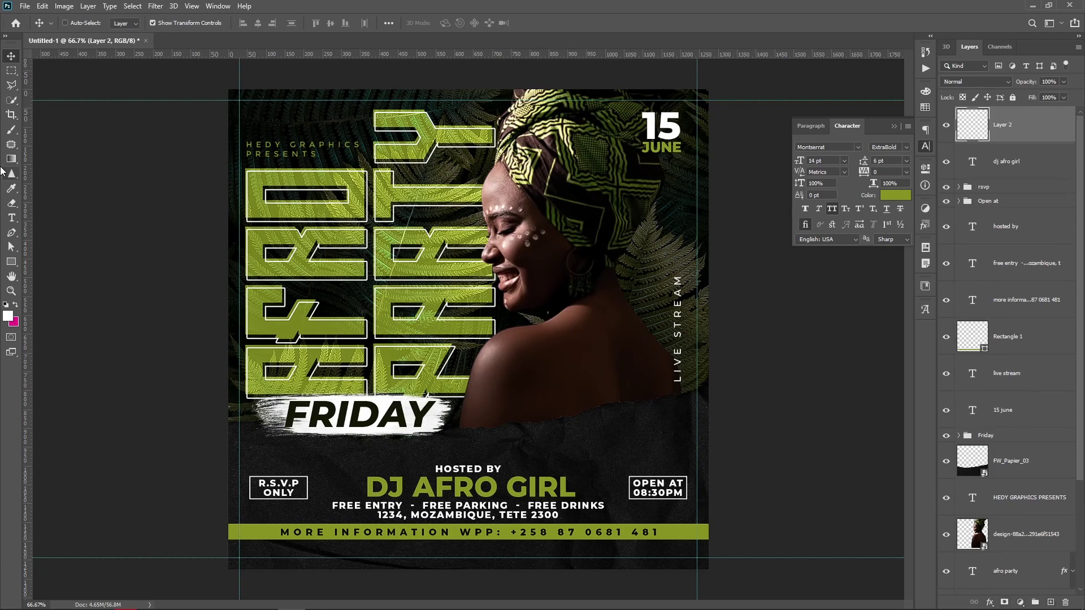
Browse the Hedygraphics brush sets, trying Memphis brush 12 and Sampled Brushes 819 and 825
click(11, 129)
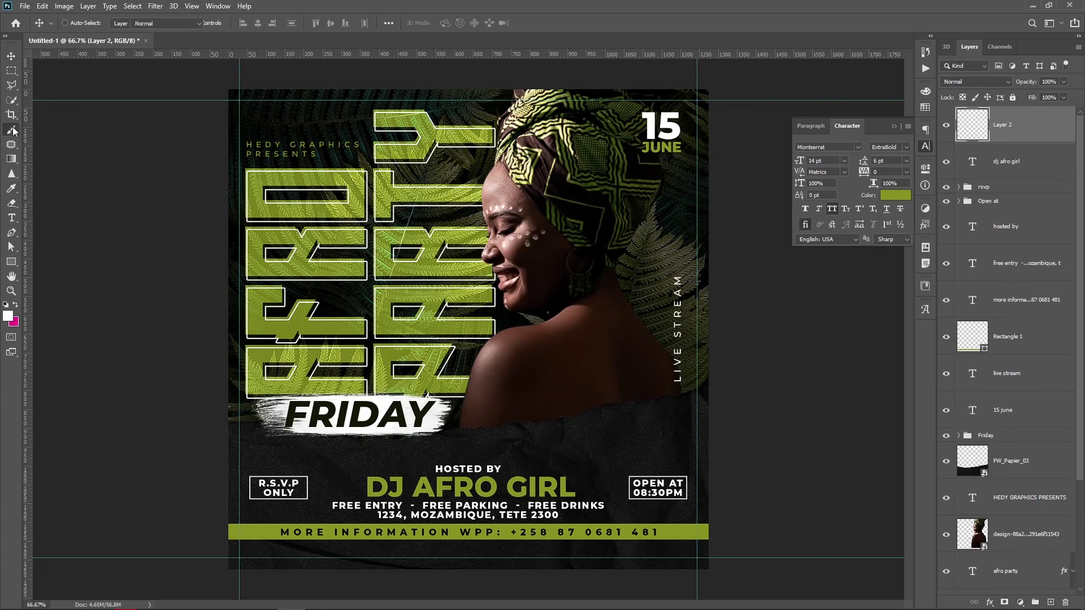
click(339, 162)
right_click(345, 169)
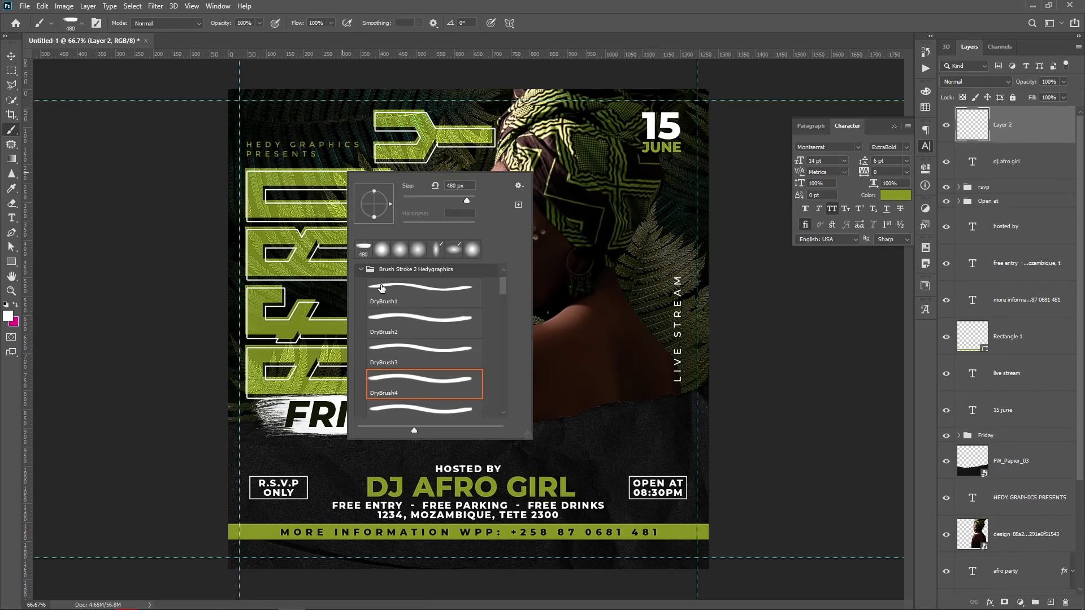
click(361, 269)
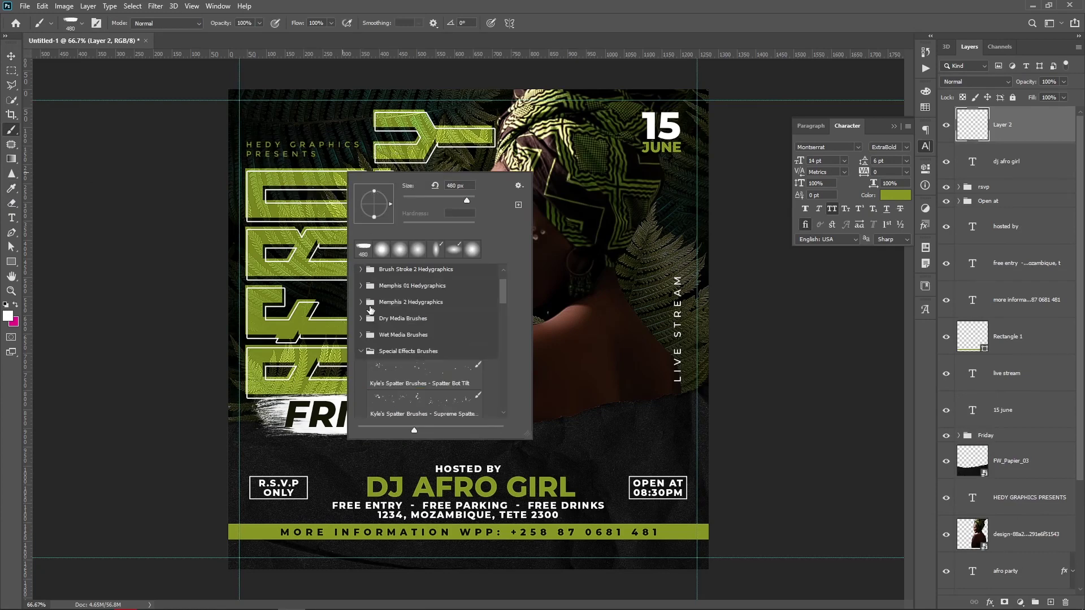
click(360, 286)
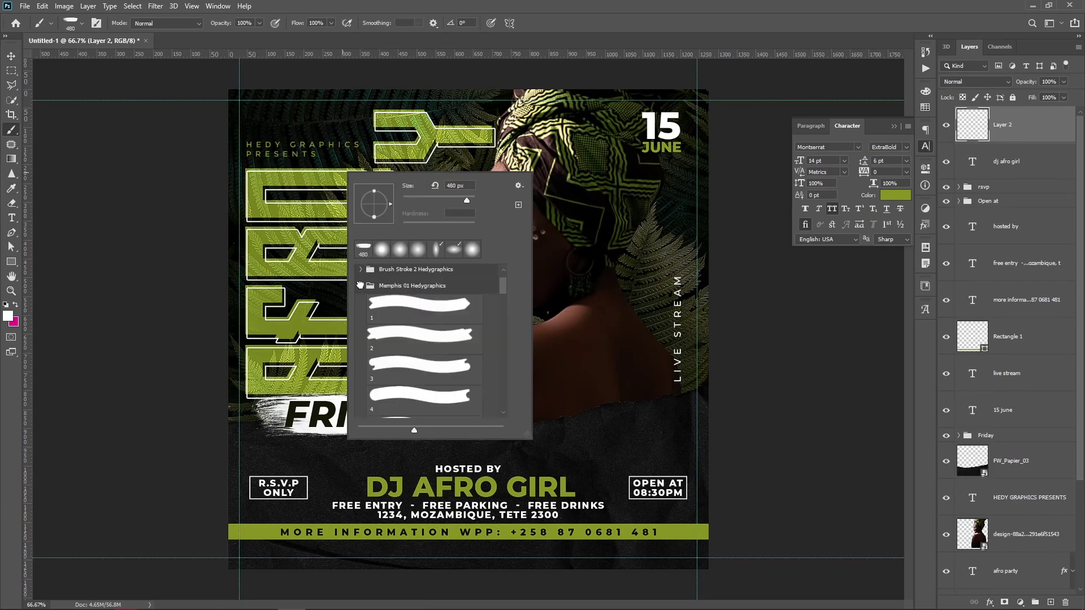
scroll(412, 343, down, 2)
scroll(412, 348, down, 2)
scroll(412, 354, down, 1)
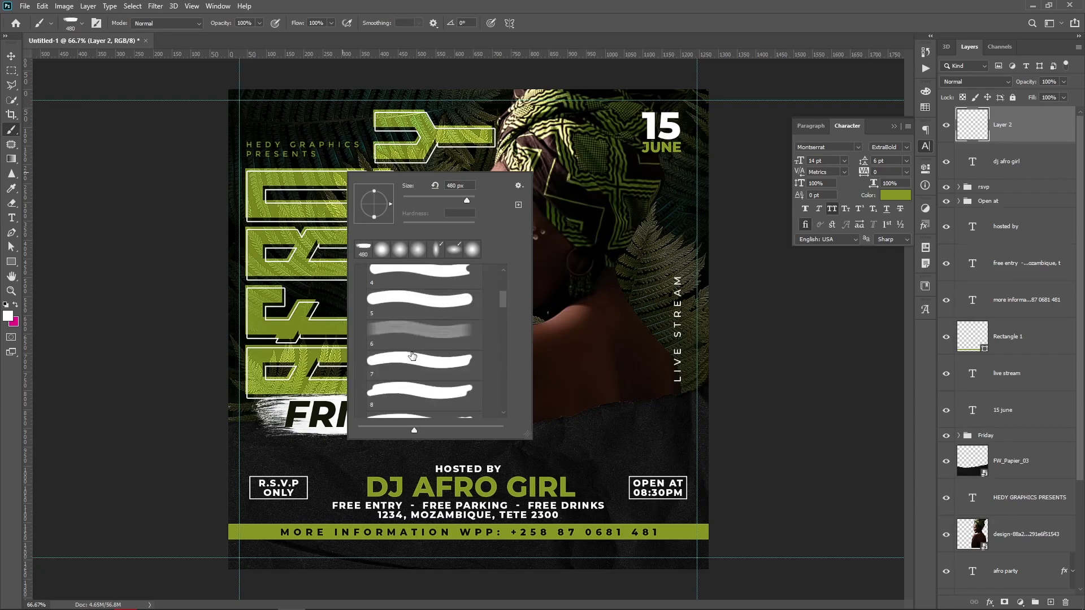
scroll(412, 359, down, 1)
scroll(412, 360, down, 2)
scroll(412, 360, down, 1)
click(412, 360)
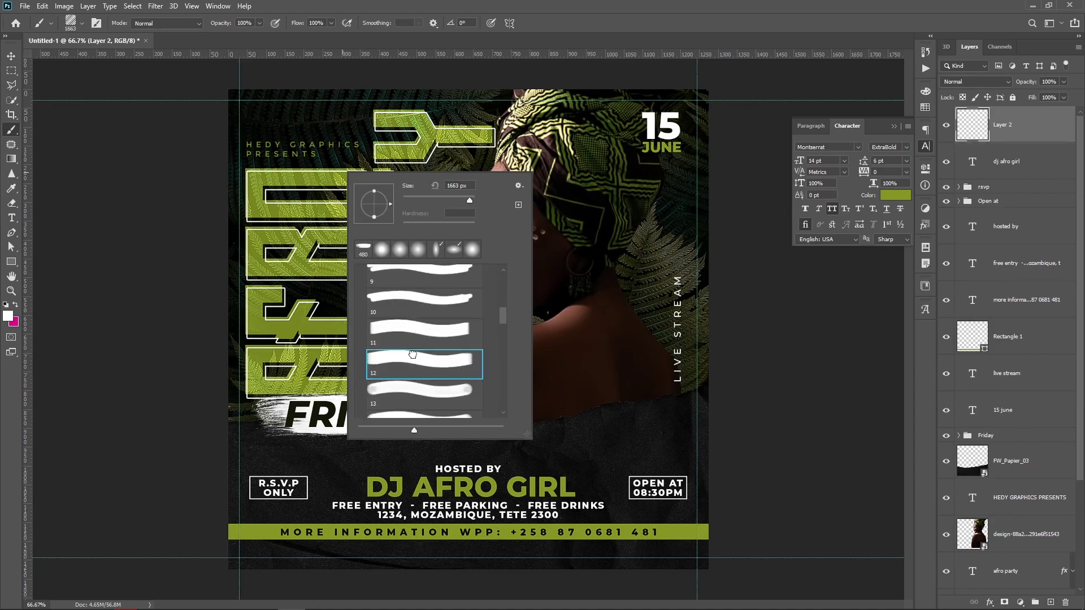
scroll(414, 396, down, 1)
scroll(408, 393, down, 1)
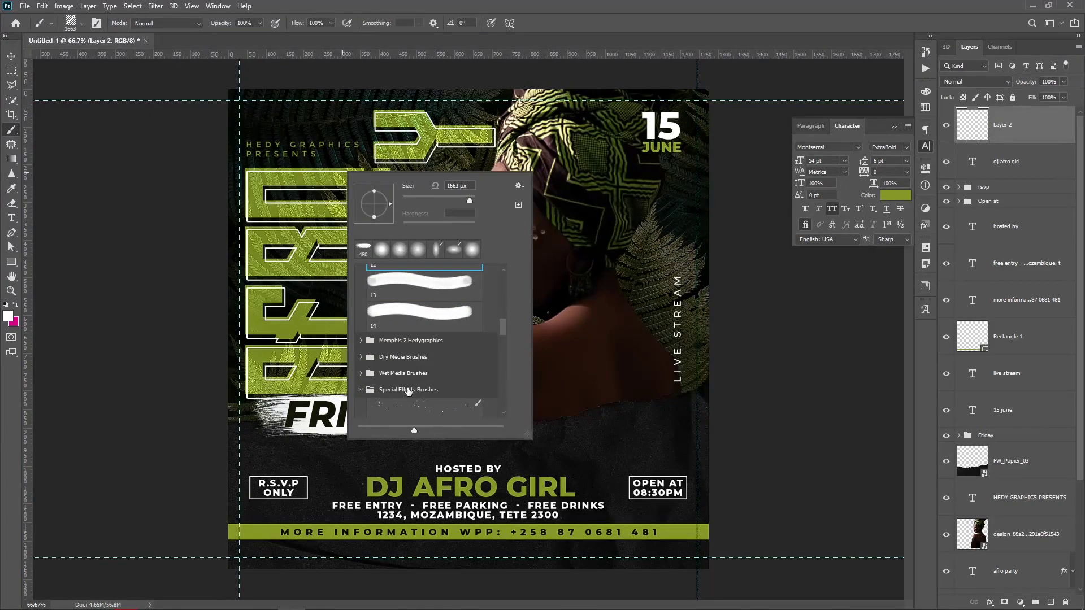
scroll(409, 339, down, 1)
scroll(409, 315, down, 1)
click(363, 344)
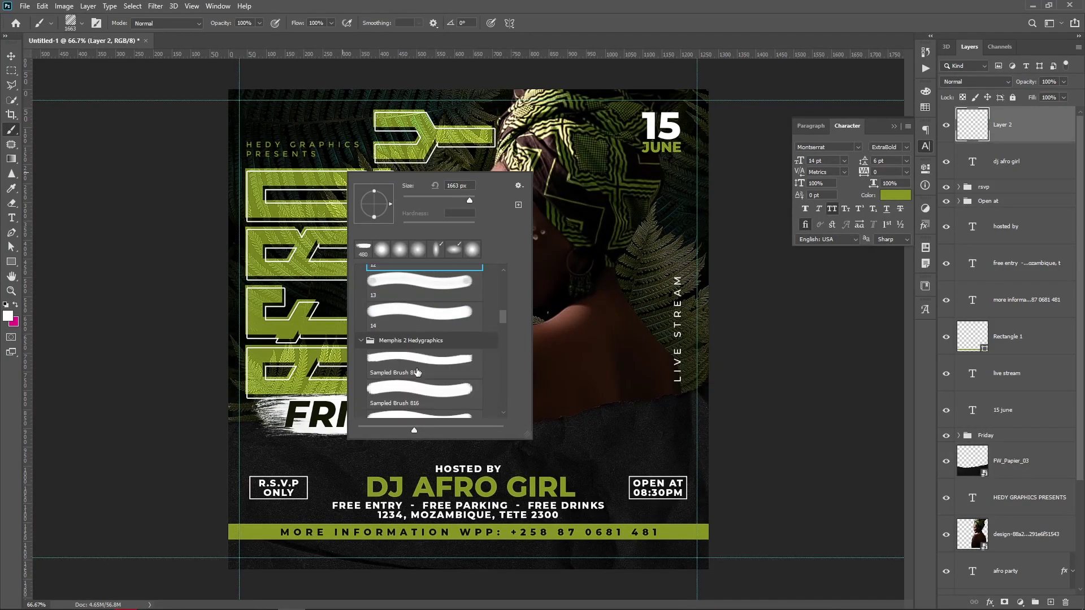
scroll(421, 339, down, 1)
scroll(421, 337, down, 1)
click(423, 332)
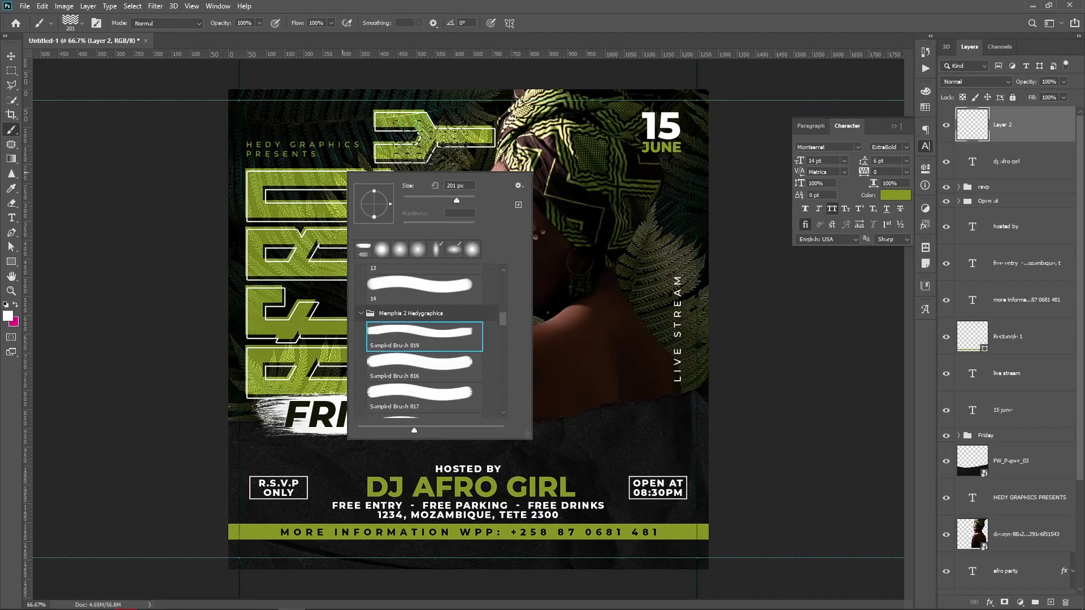
scroll(419, 345, down, 2)
scroll(405, 376, down, 2)
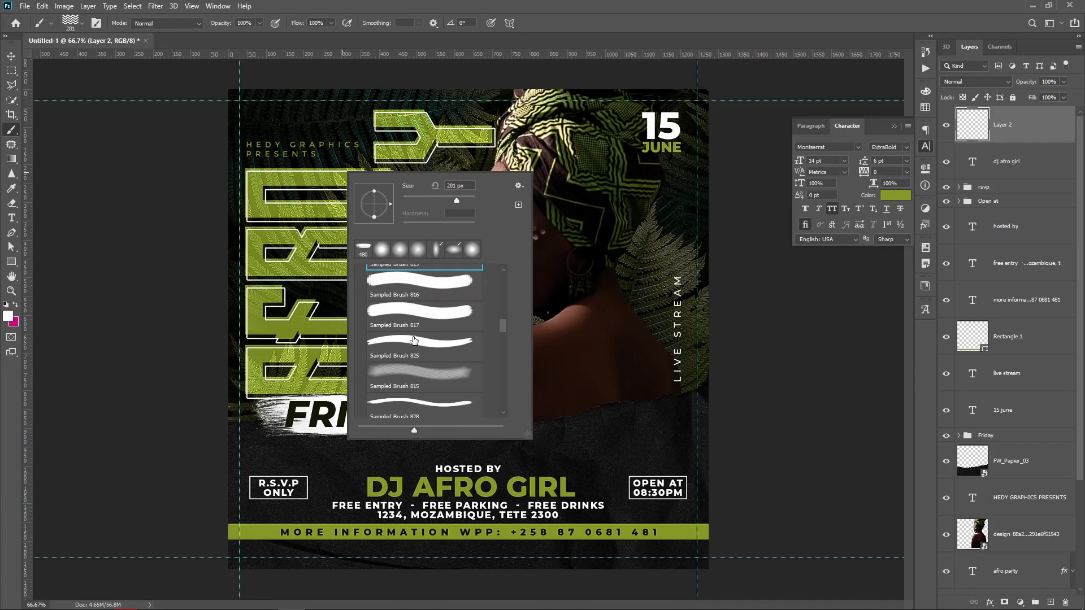
click(404, 367)
Pick the soft grey Memphis 01 brush 6 and set its size to about 199 px
scroll(419, 371, down, 4)
scroll(419, 372, down, 2)
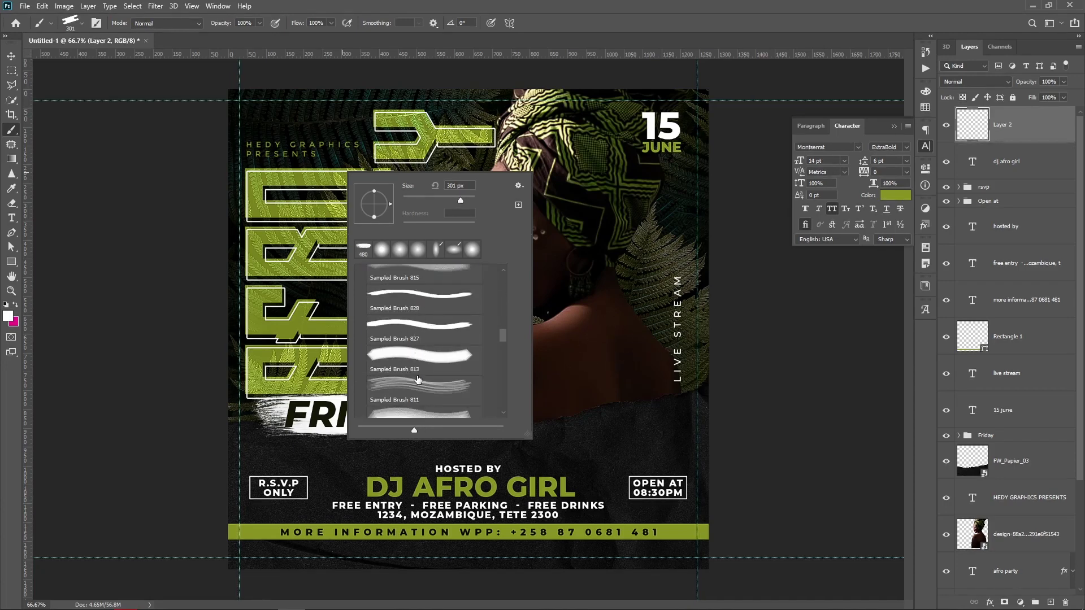
scroll(418, 378, down, 2)
scroll(416, 346, up, 2)
scroll(416, 346, up, 2)
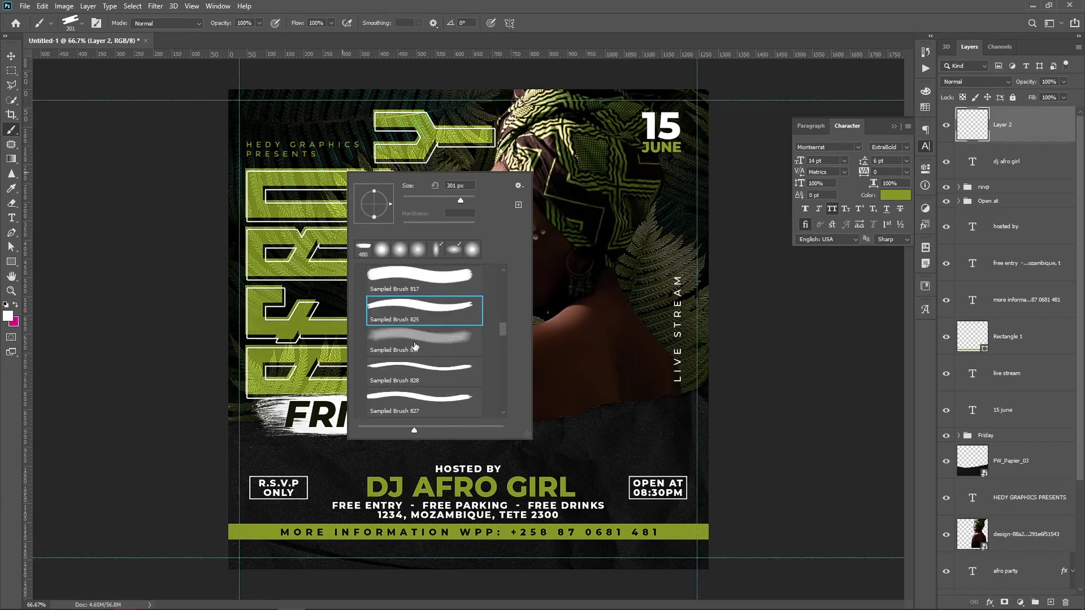
scroll(415, 346, up, 2)
scroll(415, 346, up, 2)
scroll(414, 346, up, 2)
scroll(411, 344, up, 1)
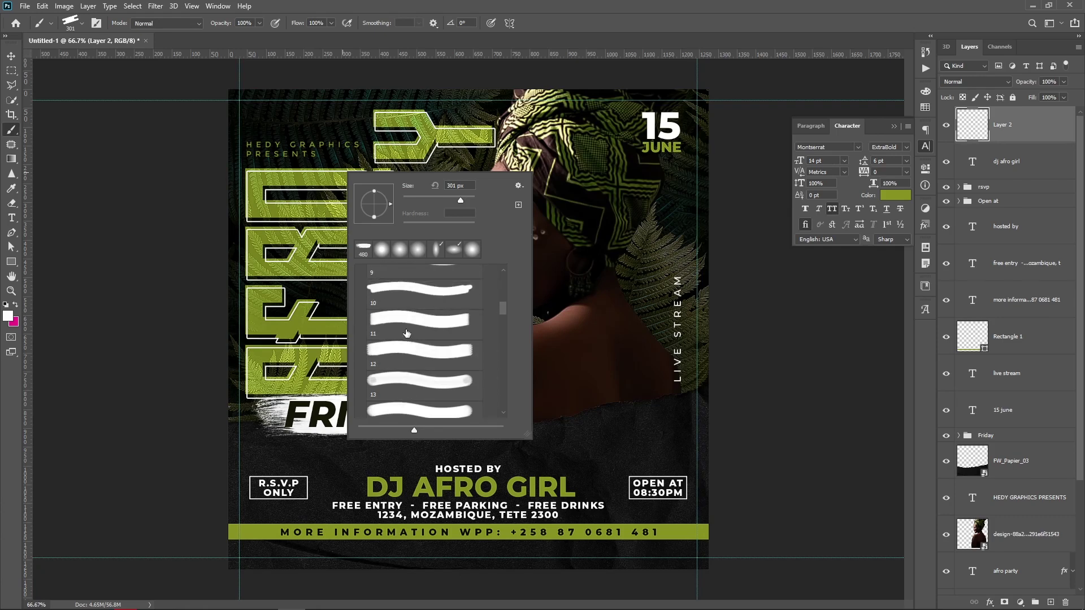
scroll(408, 342, up, 1)
scroll(408, 342, up, 1)
scroll(408, 342, up, 1)
scroll(408, 342, up, 2)
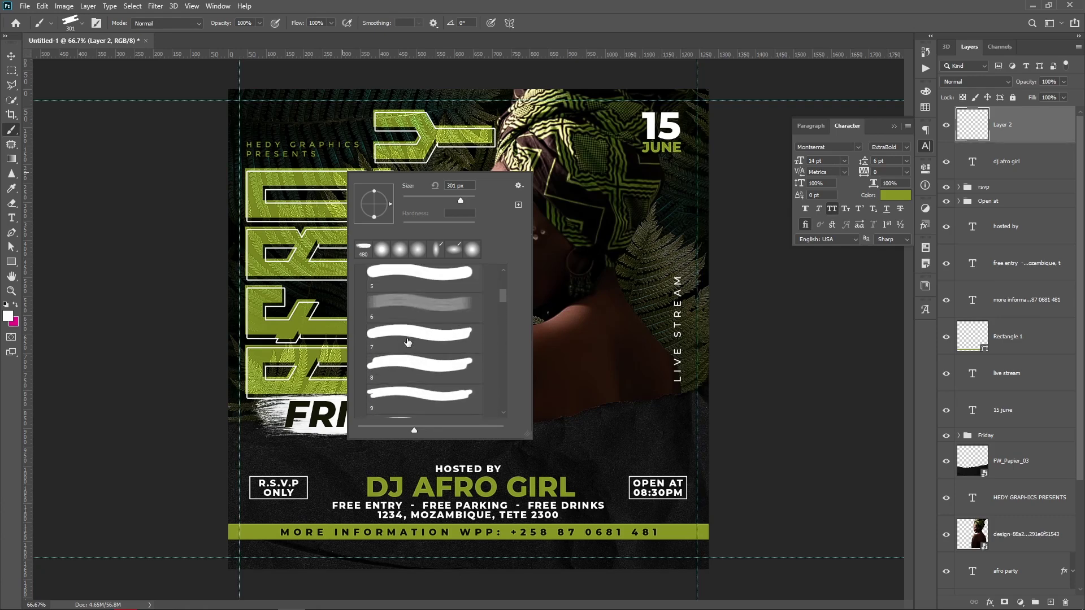
scroll(408, 342, up, 1)
click(411, 337)
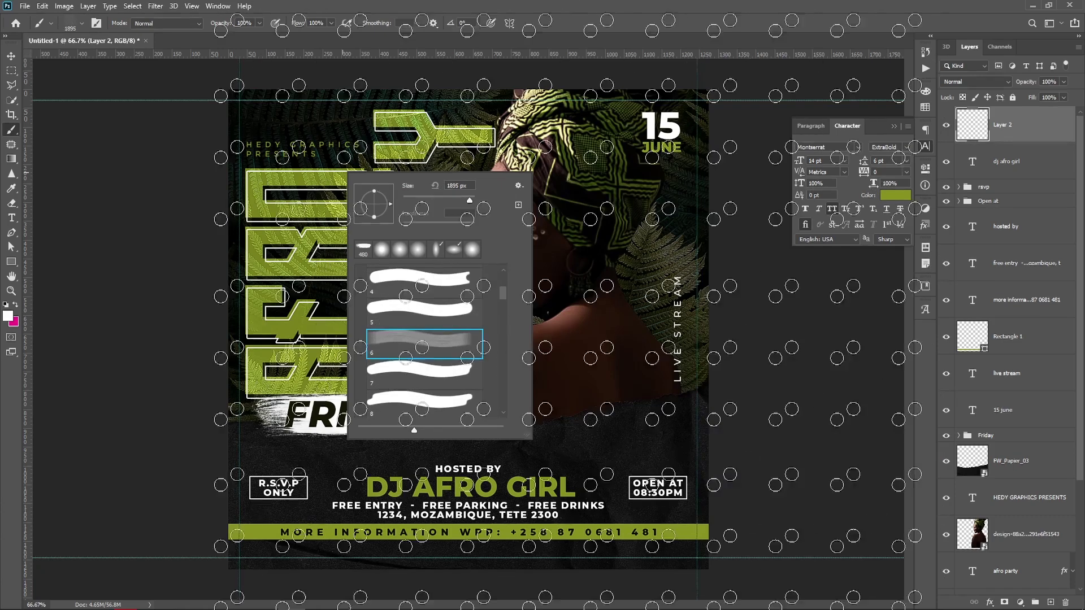
scroll(452, 356, up, 1)
scroll(461, 361, up, 1)
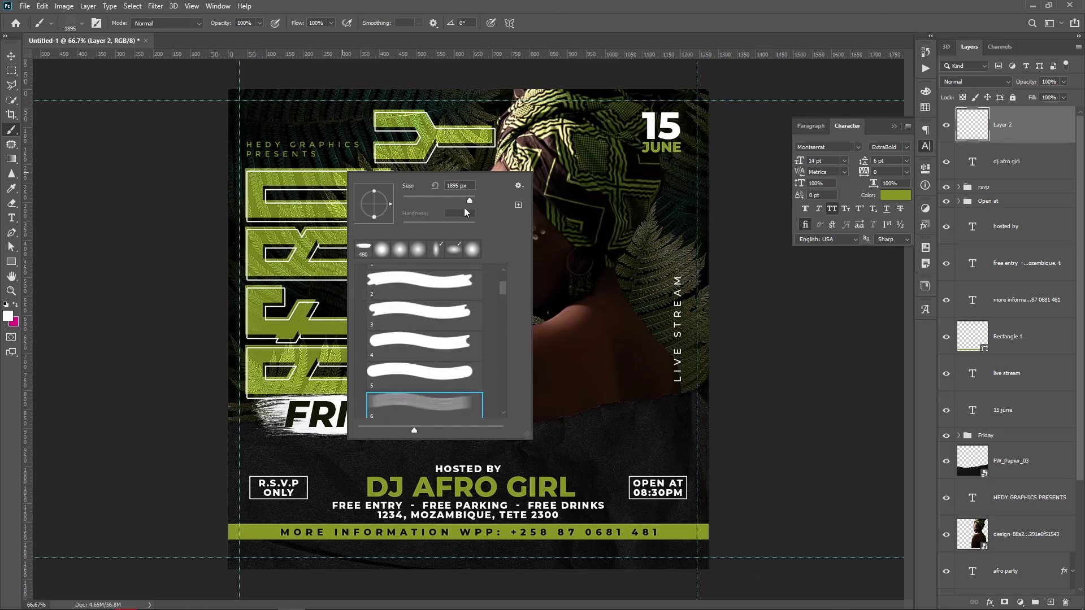
drag(470, 200, 457, 200)
Choose Memphis brush stroke preset 11 and shrink it to 161 px
key(Return)
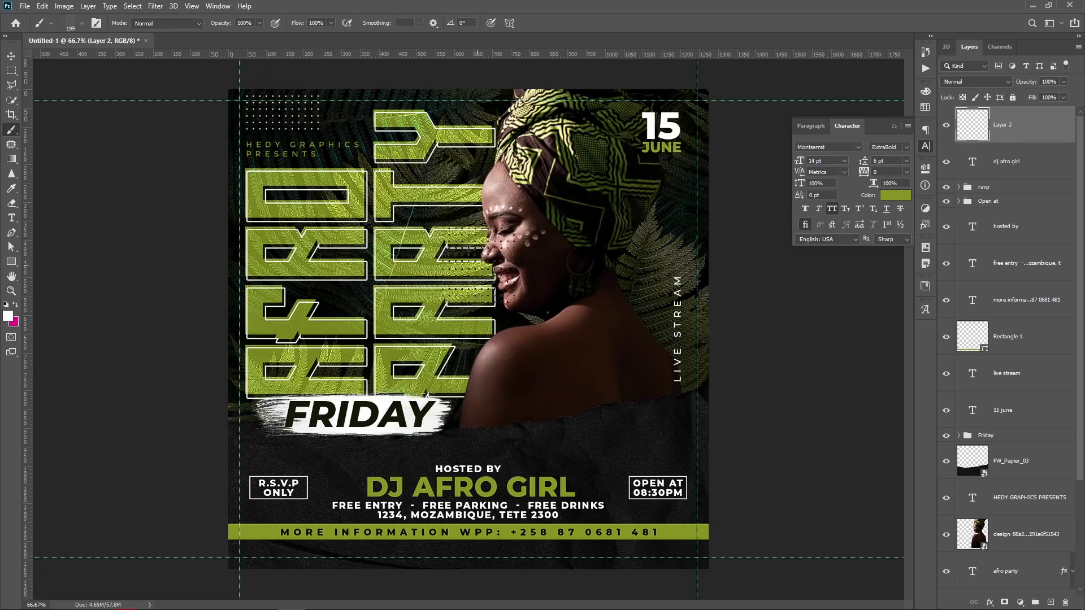
right_click(534, 275)
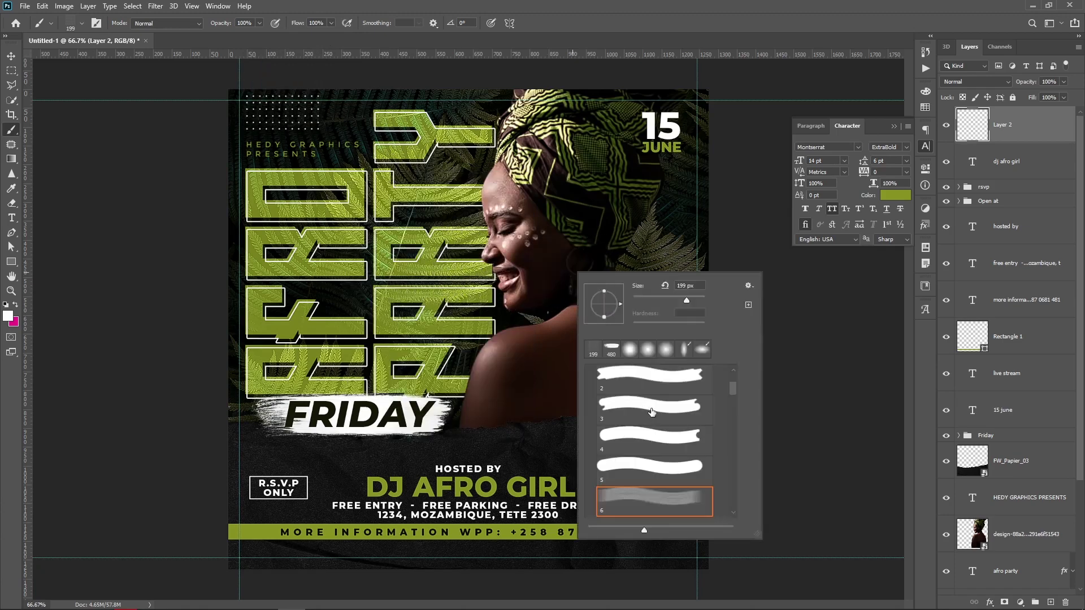
scroll(649, 452, up, 2)
scroll(650, 453, up, 1)
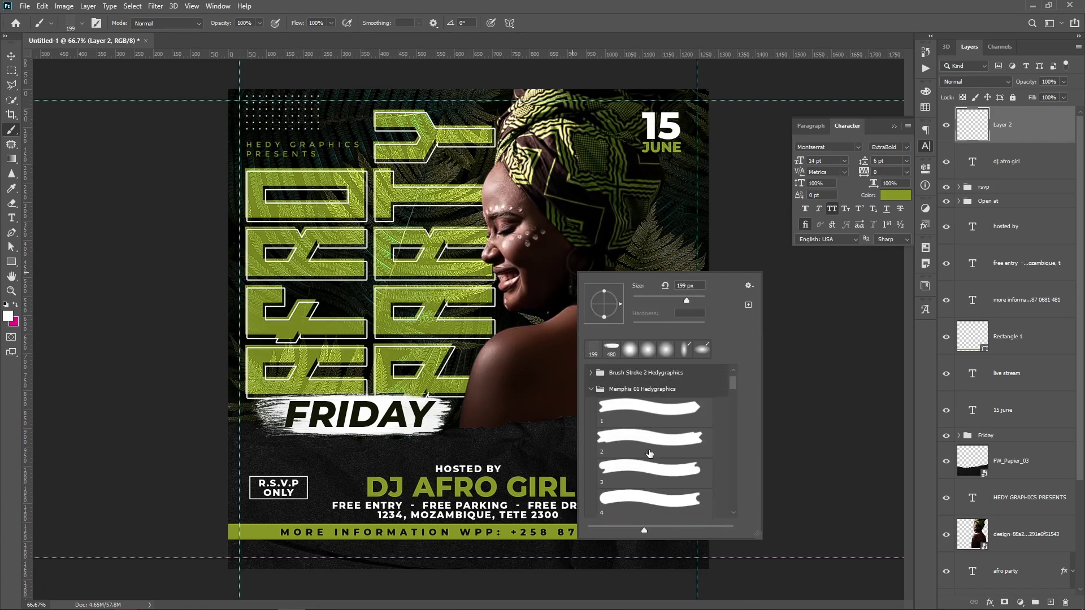
click(656, 420)
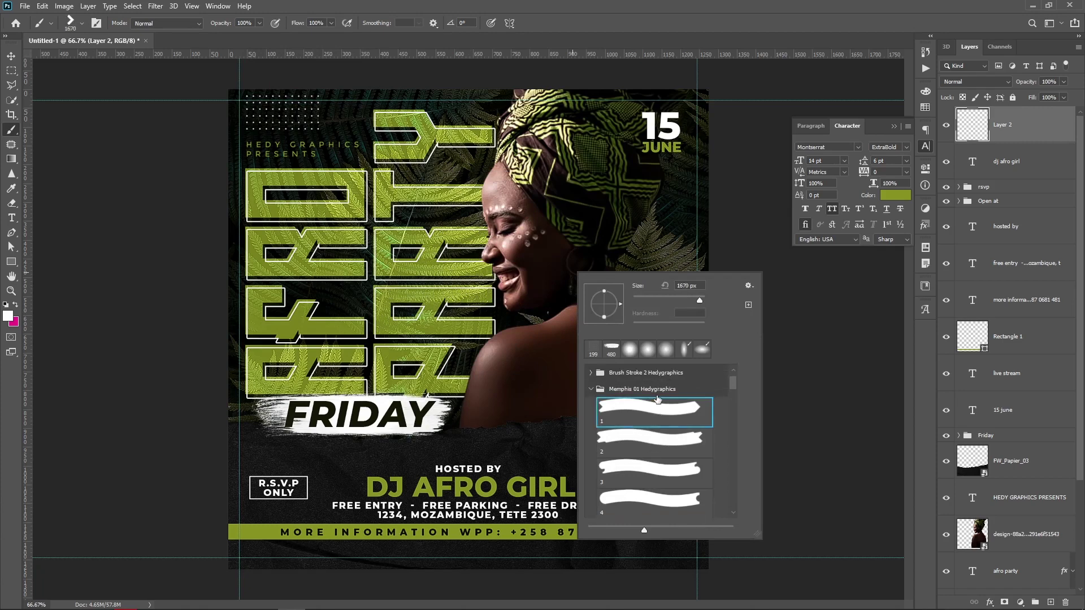
click(668, 439)
scroll(651, 444, down, 2)
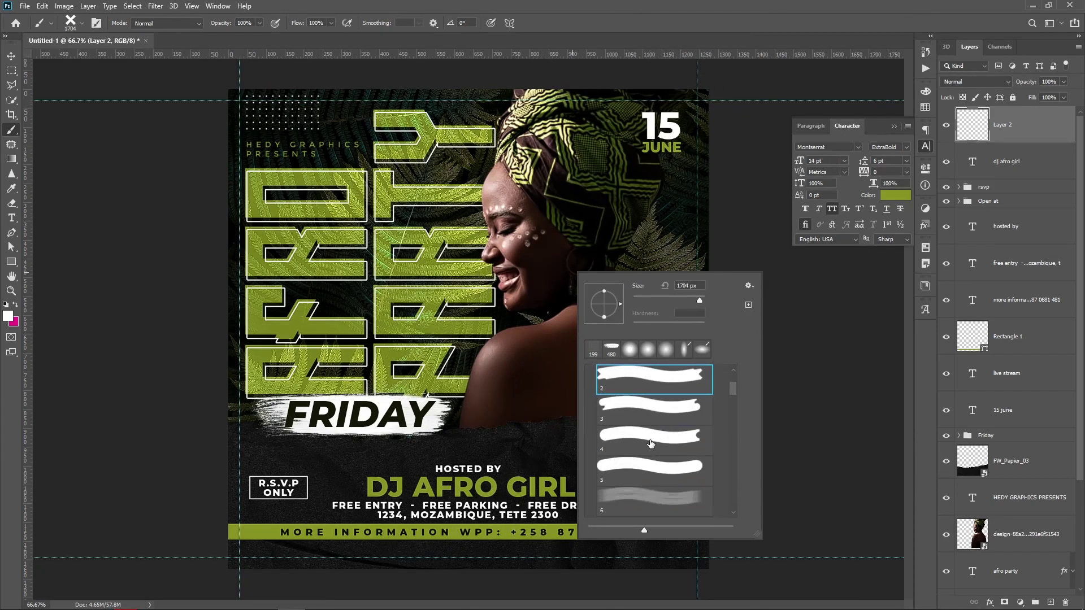
scroll(651, 444, down, 2)
scroll(650, 443, down, 2)
scroll(648, 442, down, 2)
scroll(647, 442, down, 1)
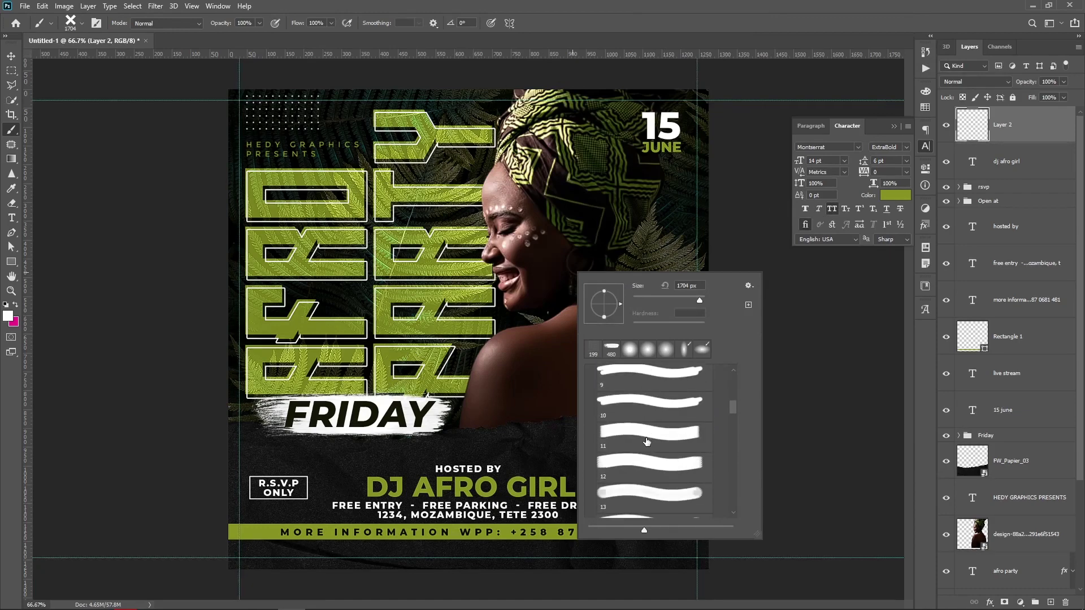
click(647, 442)
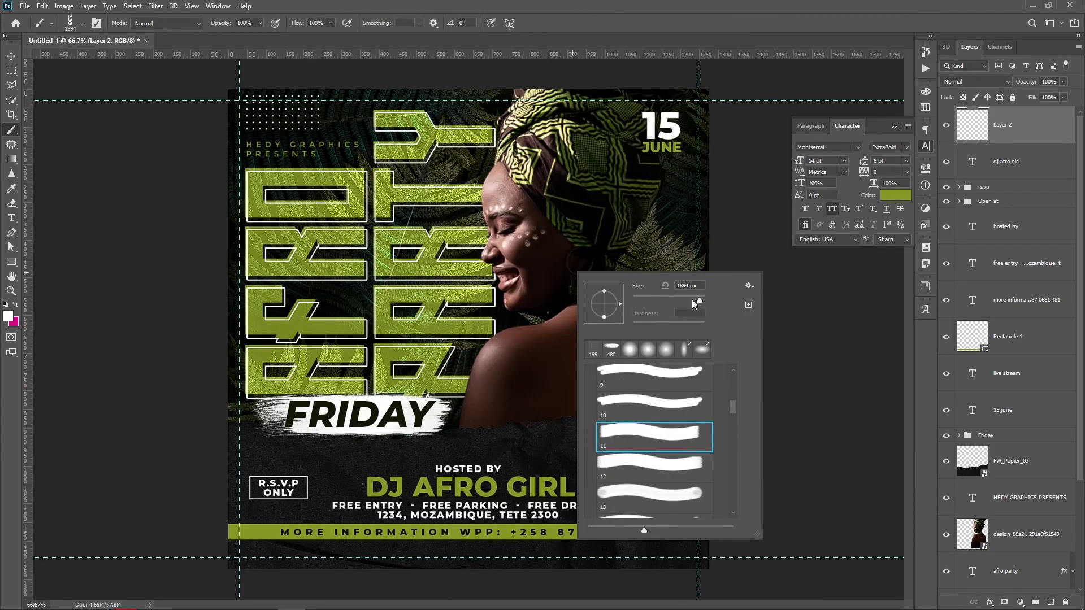
drag(694, 304, 678, 304)
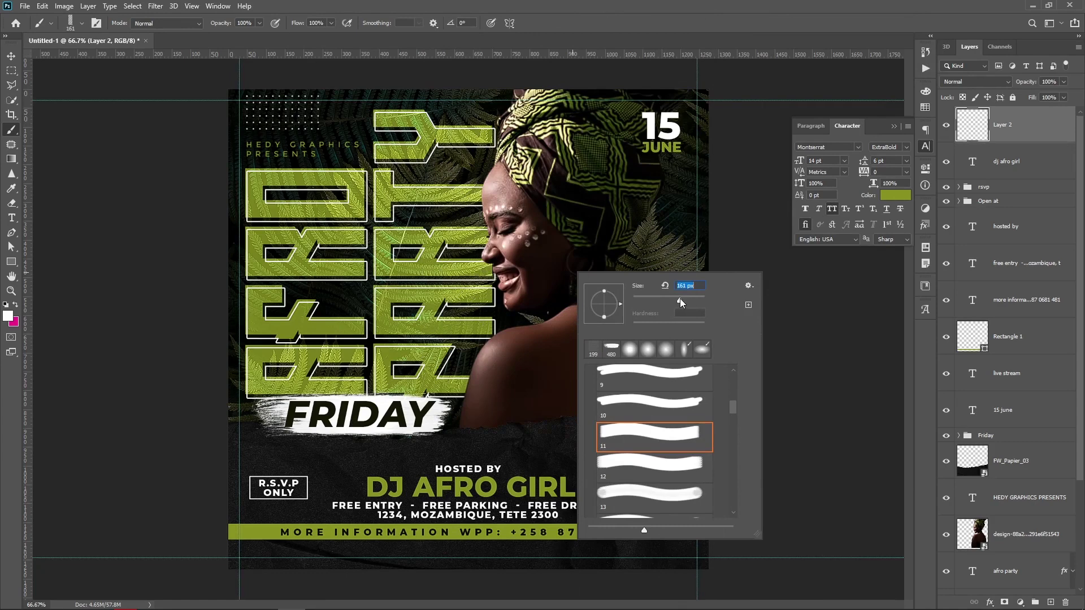
click(672, 112)
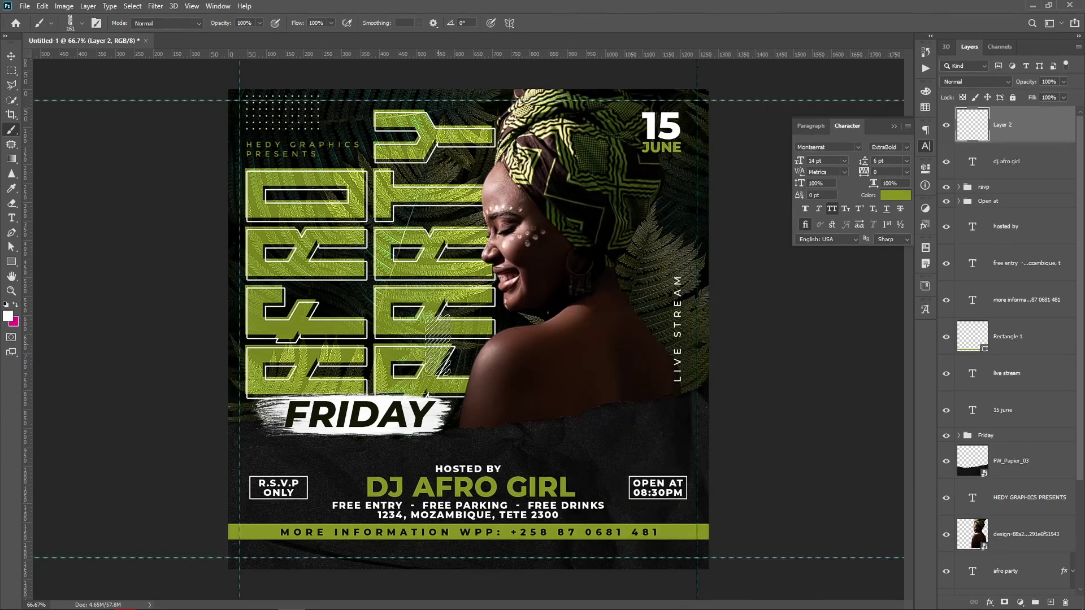
Sample the bottom bar's green and stamp a striped accent beside the head, below 15 JUNE
key(i)
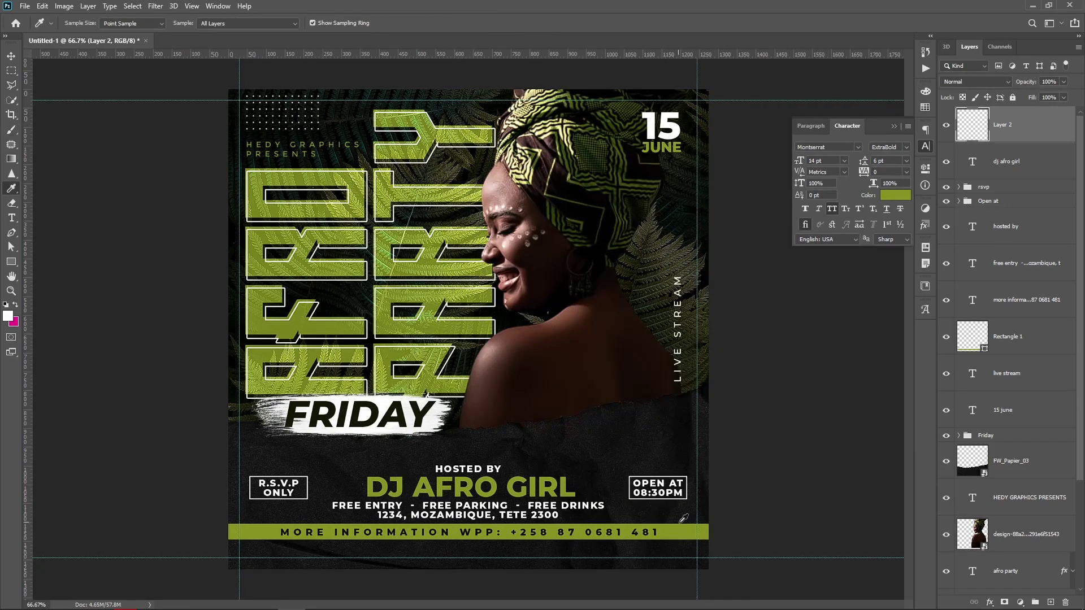
click(681, 529)
key(b)
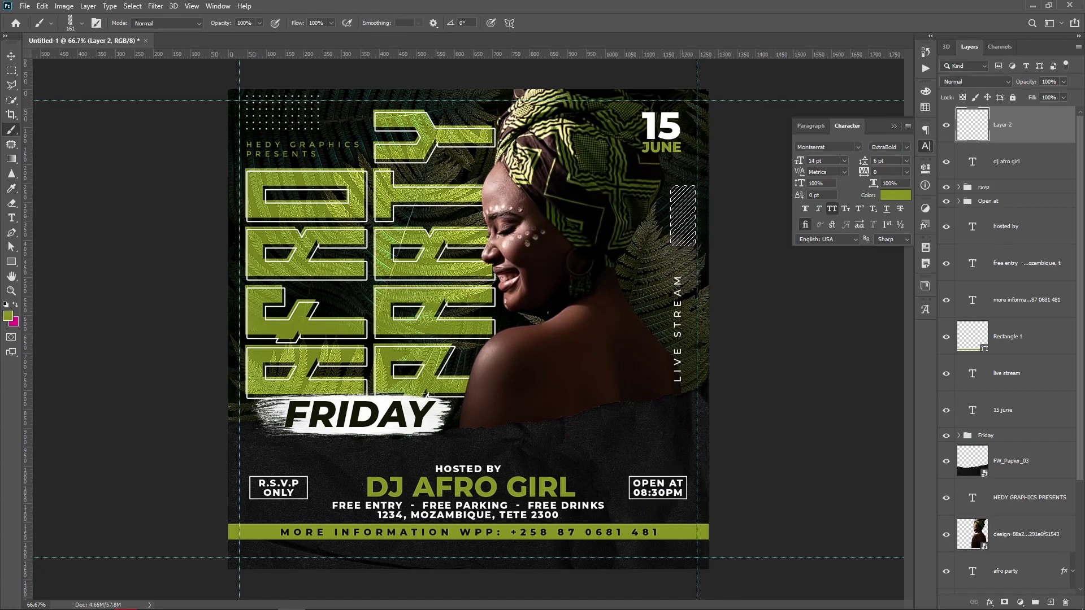
click(677, 215)
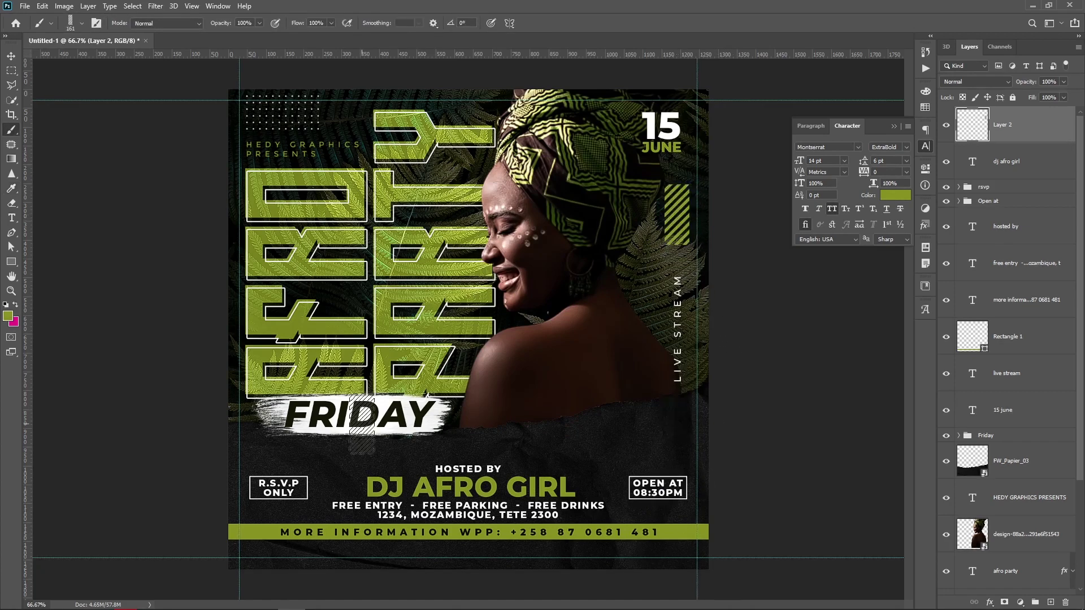
Apply Levels to the design-88a2 photo layer, moving the white input to 206
key(v)
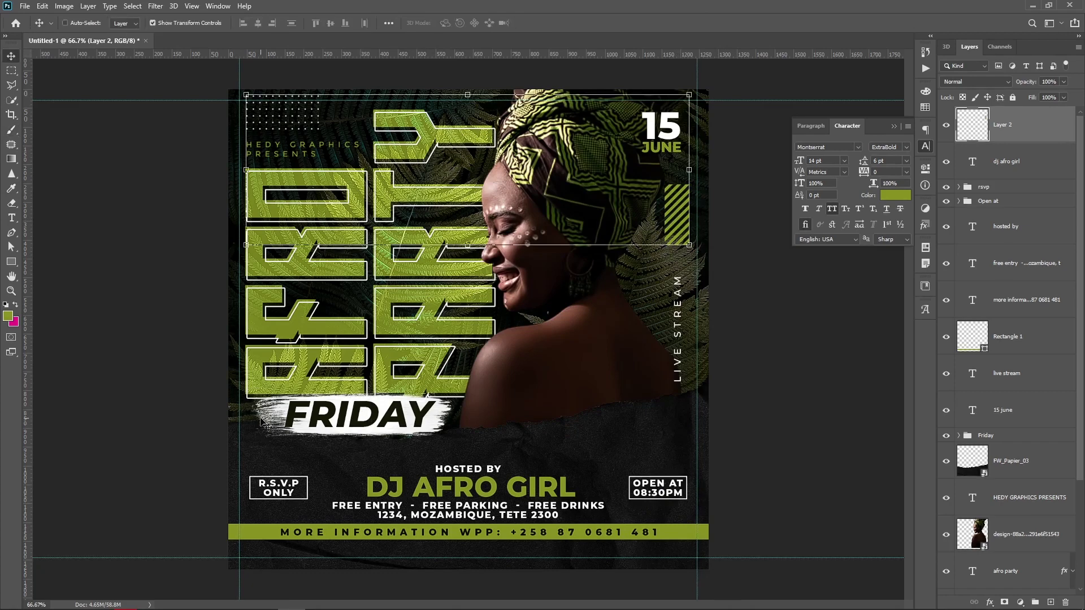
click(897, 127)
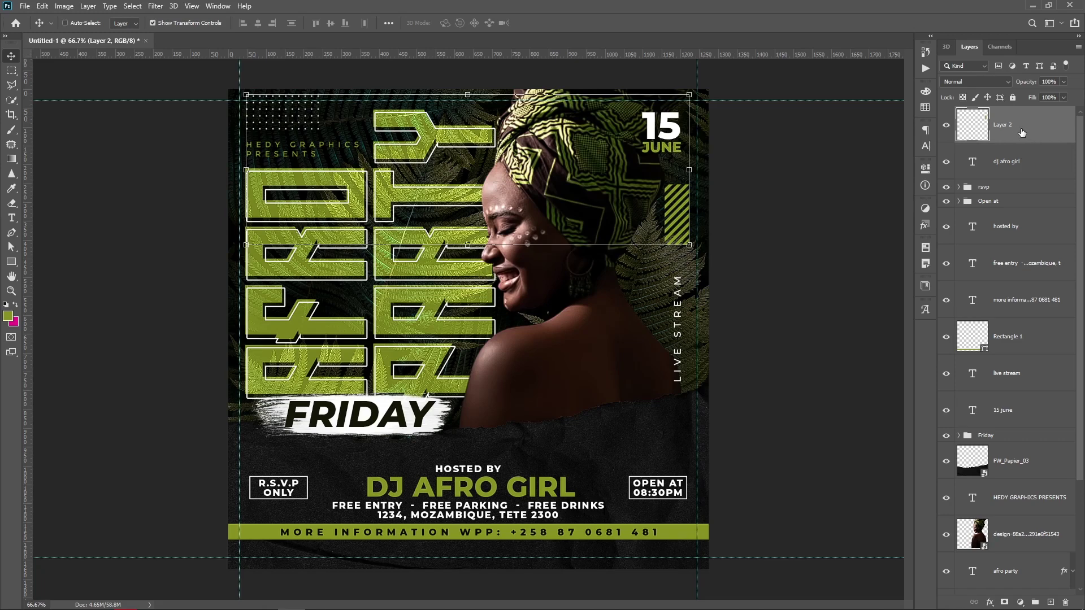
click(1046, 163)
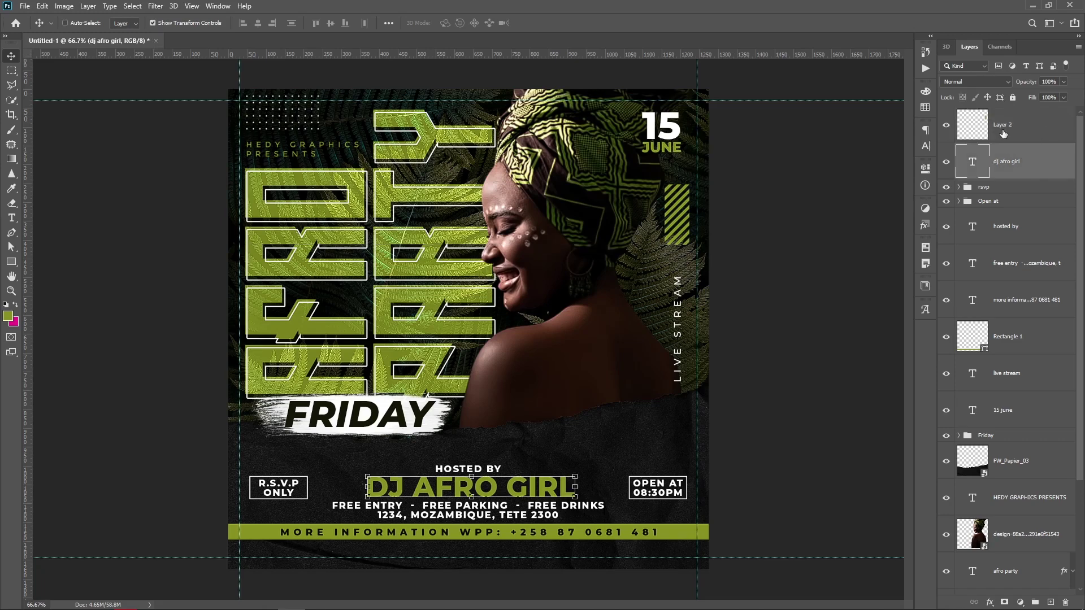
scroll(994, 340, down, 2)
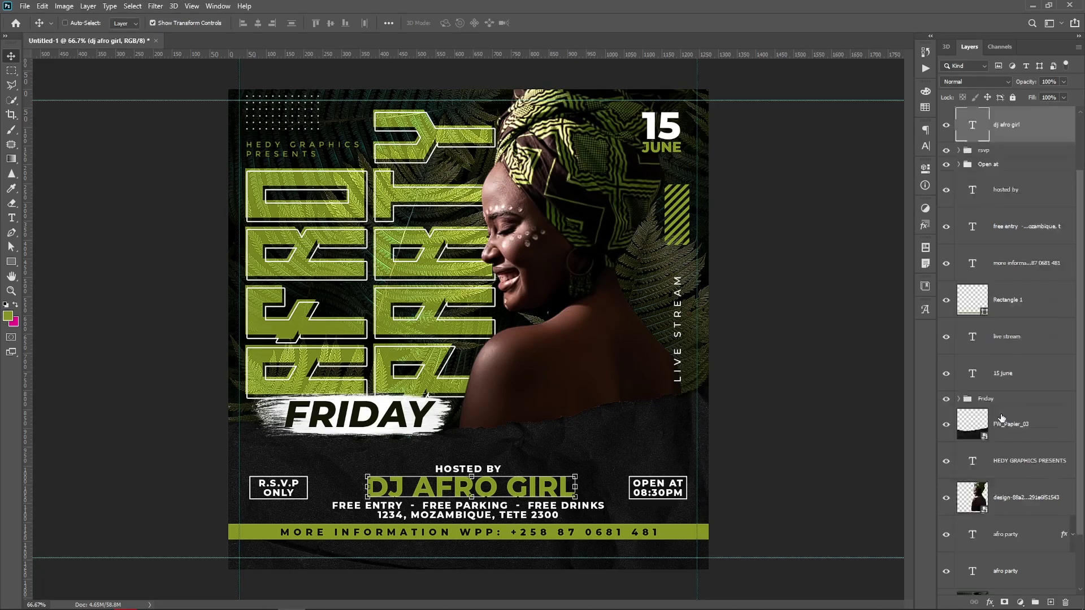
scroll(1020, 401, down, 2)
click(1022, 399)
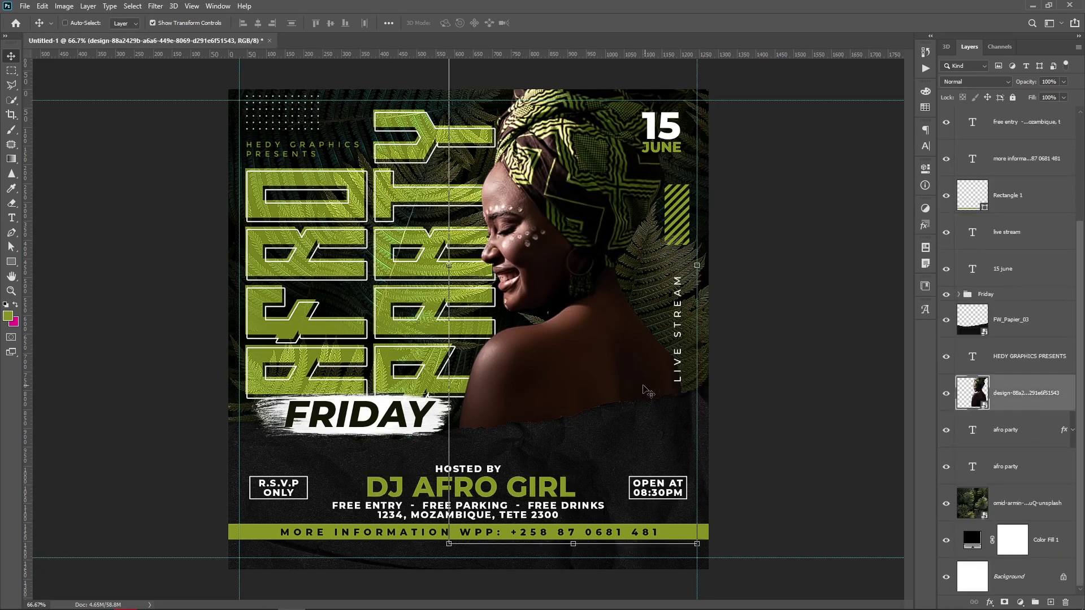
click(63, 6)
mouse_move(81, 35)
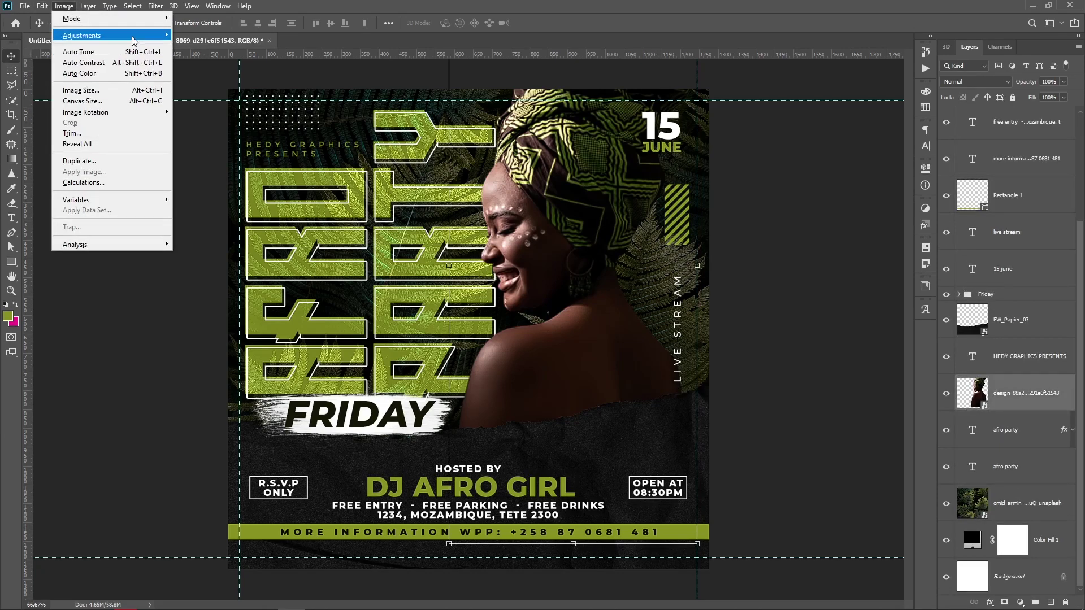
click(195, 46)
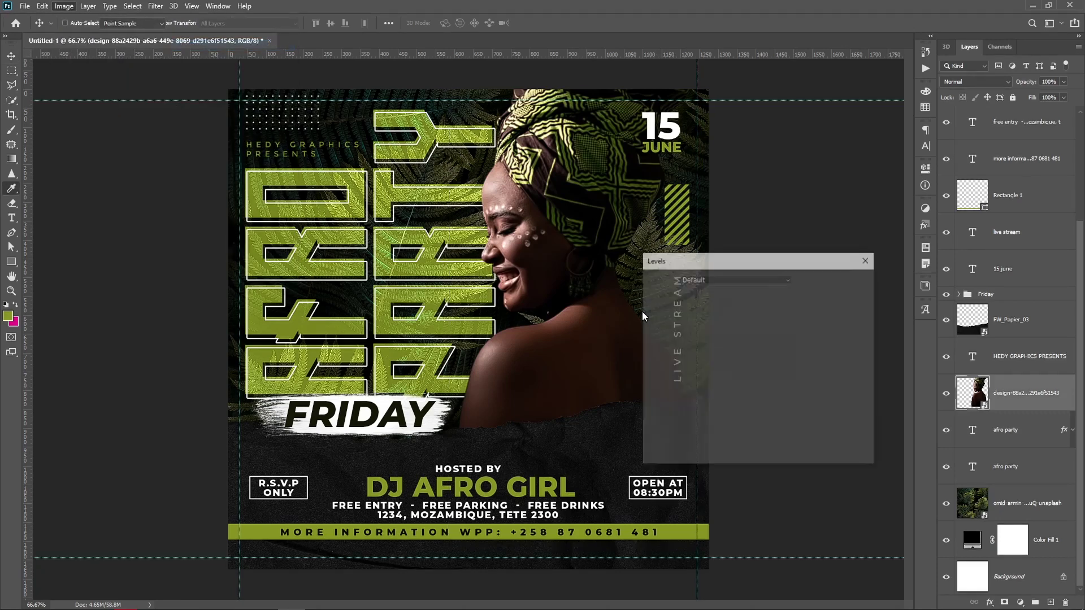
mouse_move(799, 387)
mouse_down()
mouse_move(772, 387)
mouse_move(766, 376)
mouse_up()
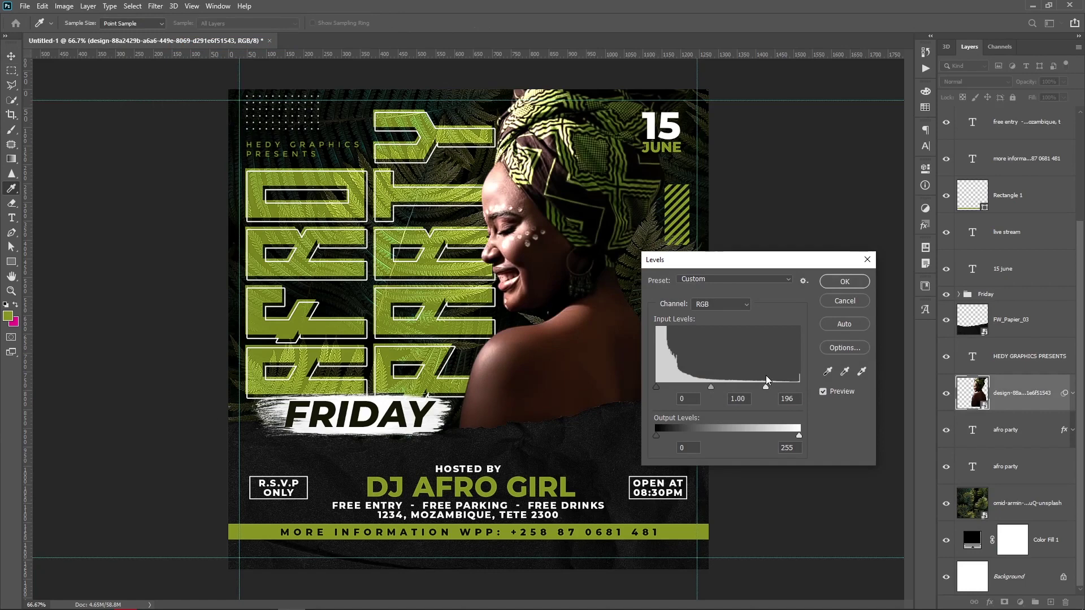
click(847, 284)
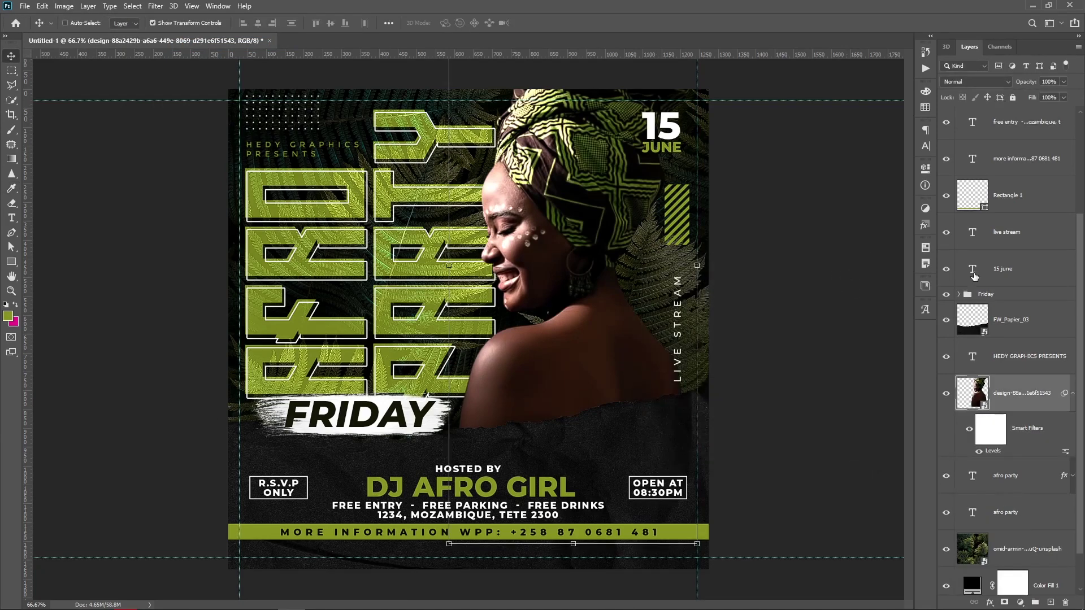
scroll(984, 281, up, 3)
click(1023, 125)
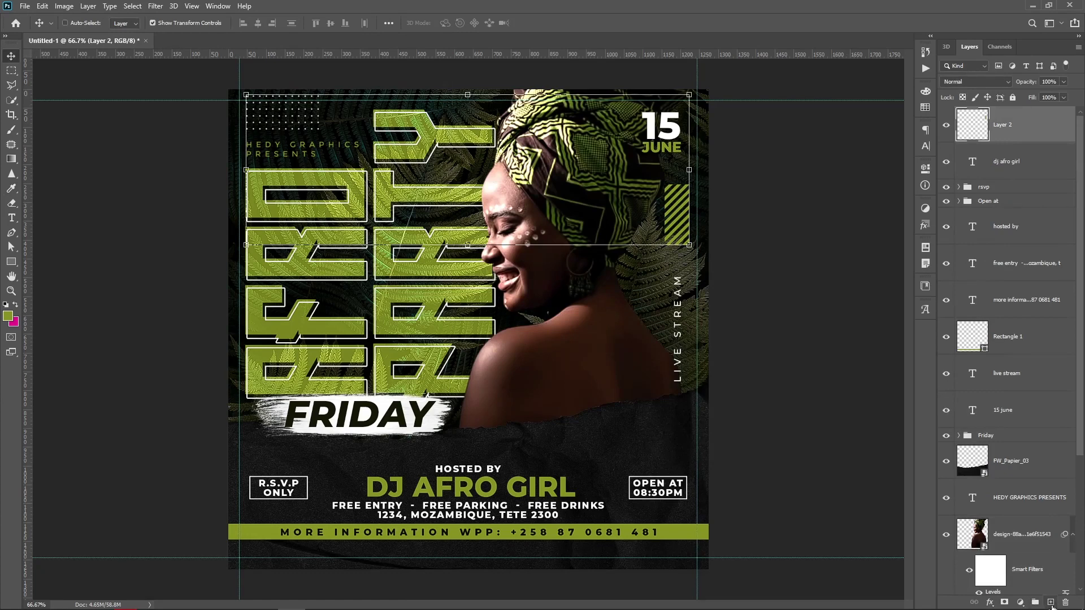
Add a new layer and set up a large soft round brush at 0% hardness
click(1051, 603)
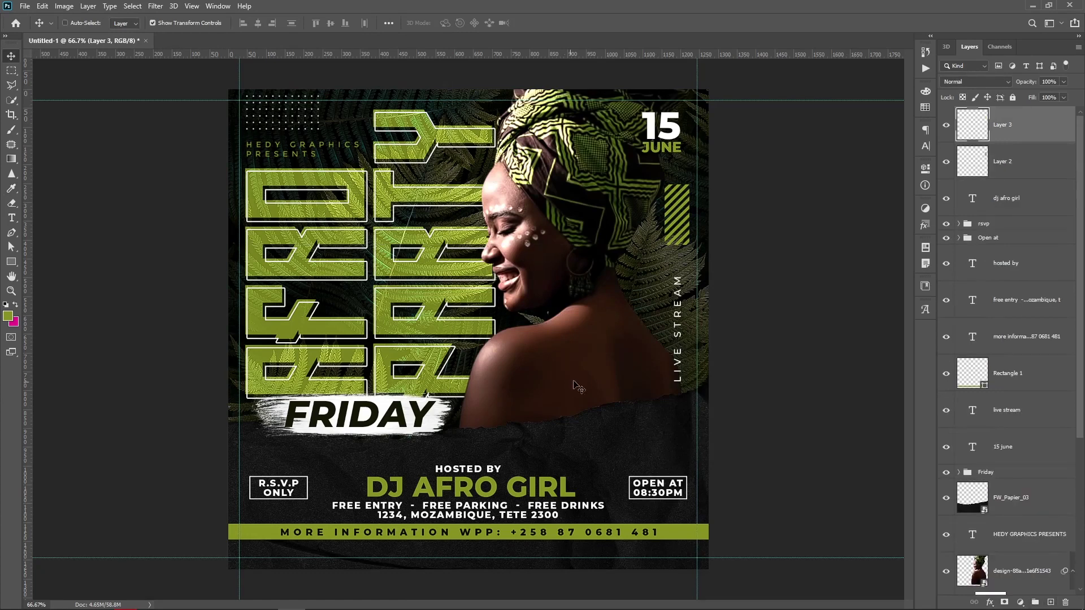
click(10, 129)
right_click(536, 262)
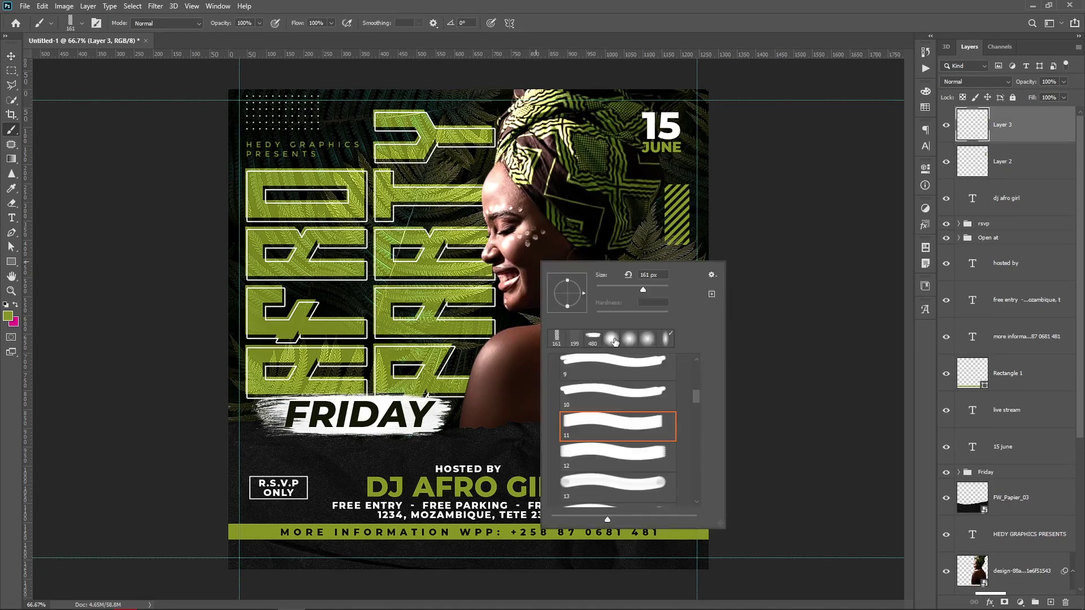
click(612, 339)
drag(653, 289, 591, 315)
click(688, 37)
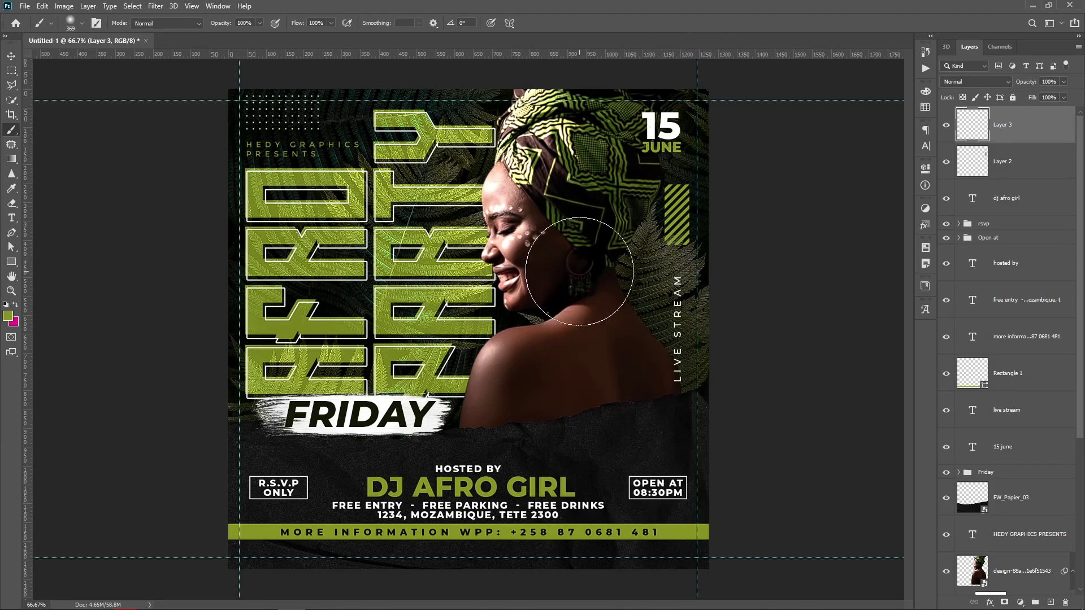
Paint soft green dabs beside the woman's neck and over her shoulder
click(8, 315)
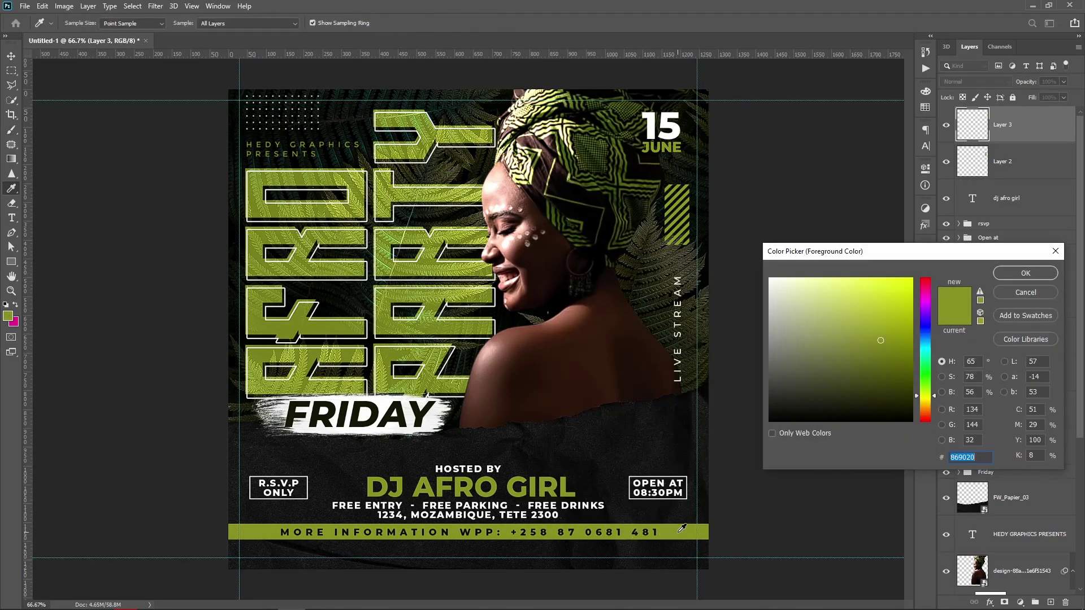
key(Return)
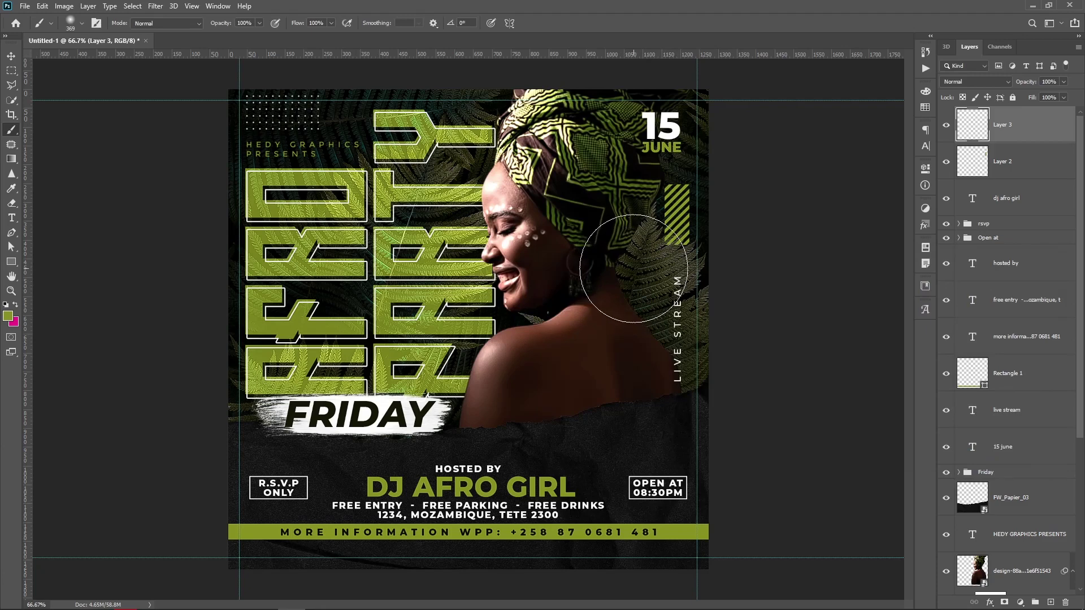
click(624, 267)
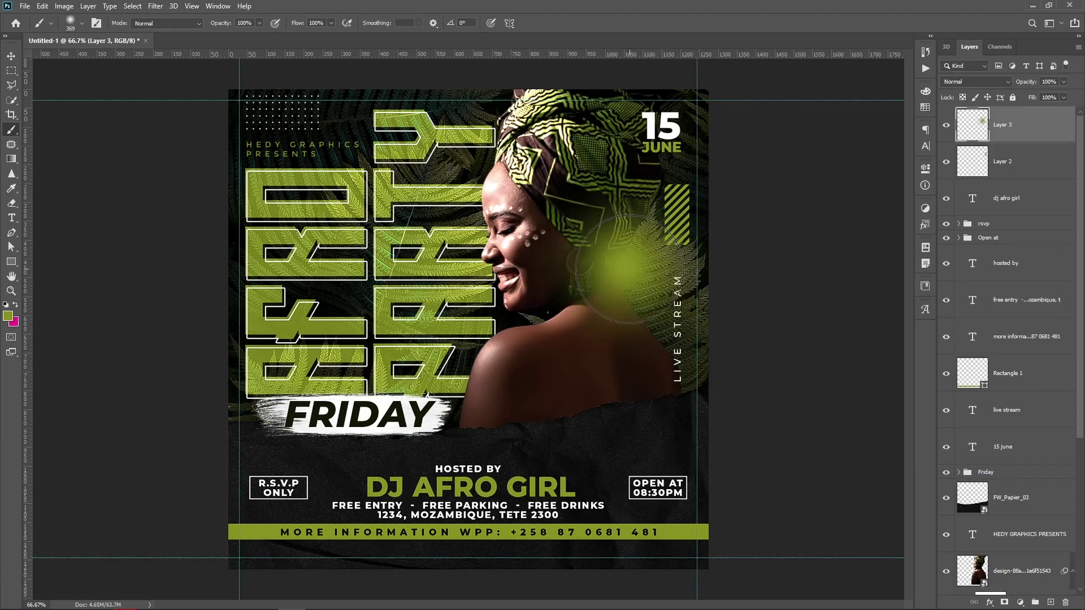
click(450, 373)
click(625, 271)
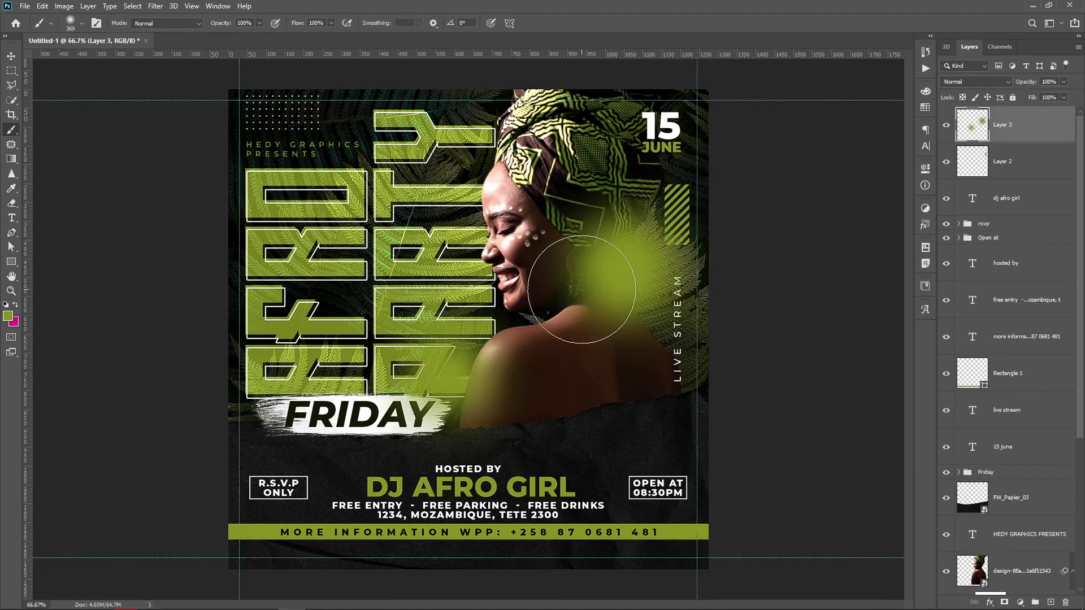
Change the foreground colour from green to a bright yellow
click(8, 316)
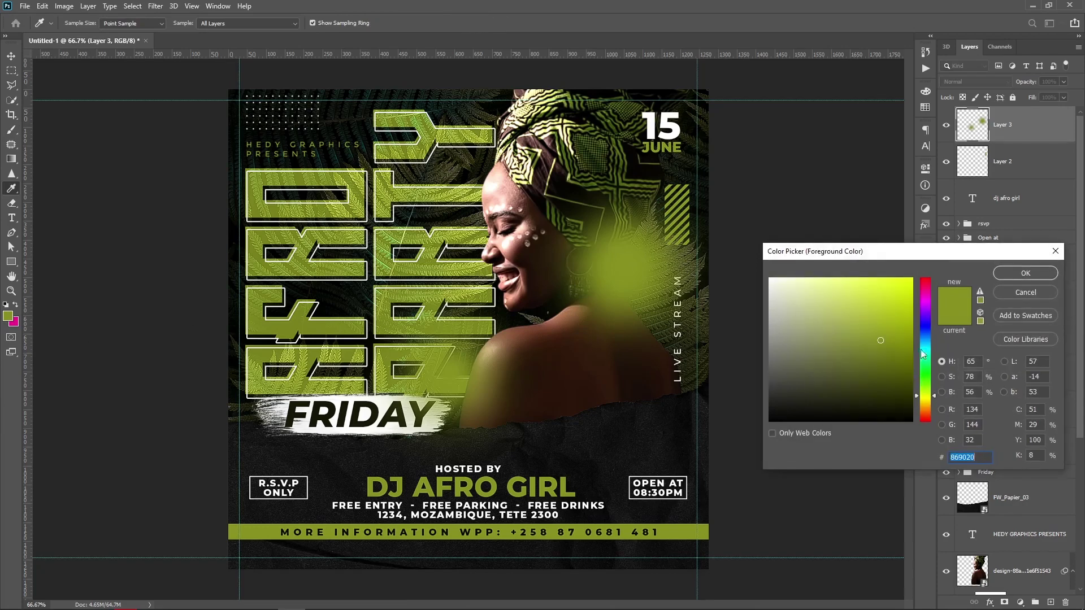
click(912, 286)
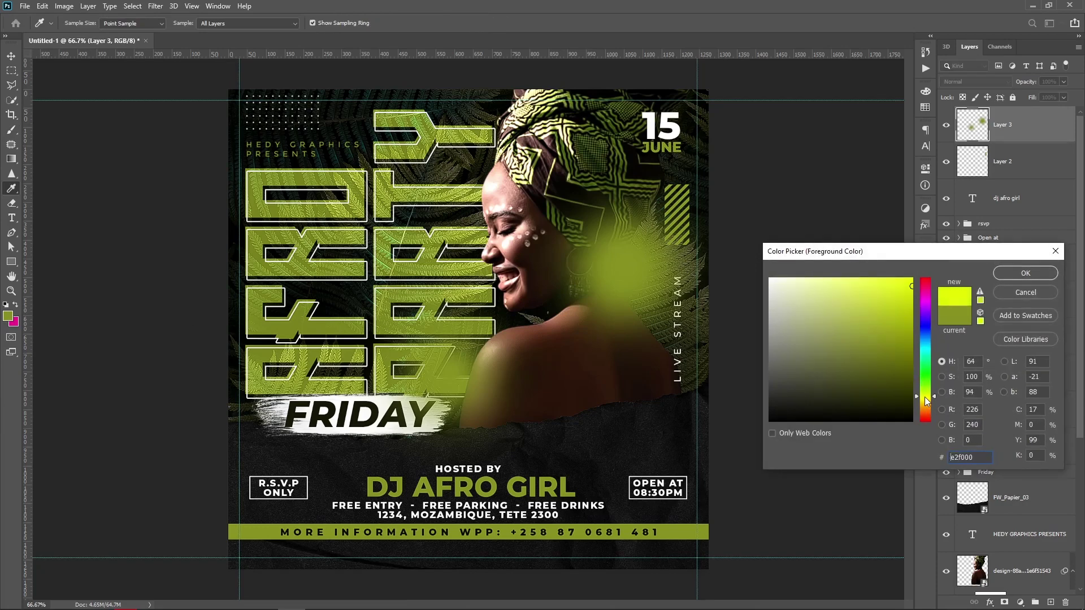
click(924, 399)
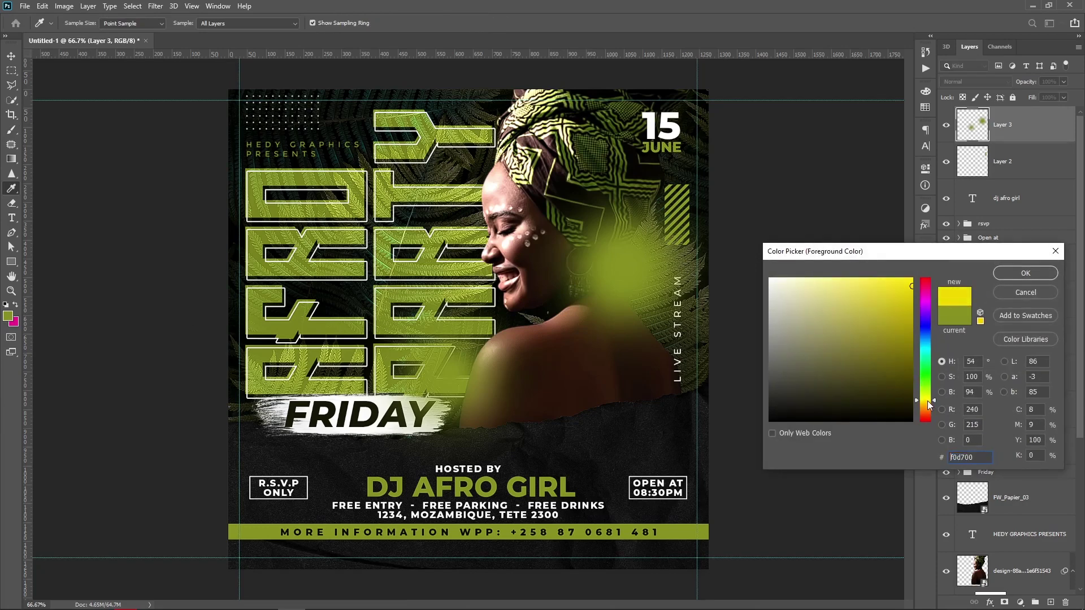
click(1026, 273)
Paint smaller yellow glows beside the woman's face and near the large lettering
key(b)
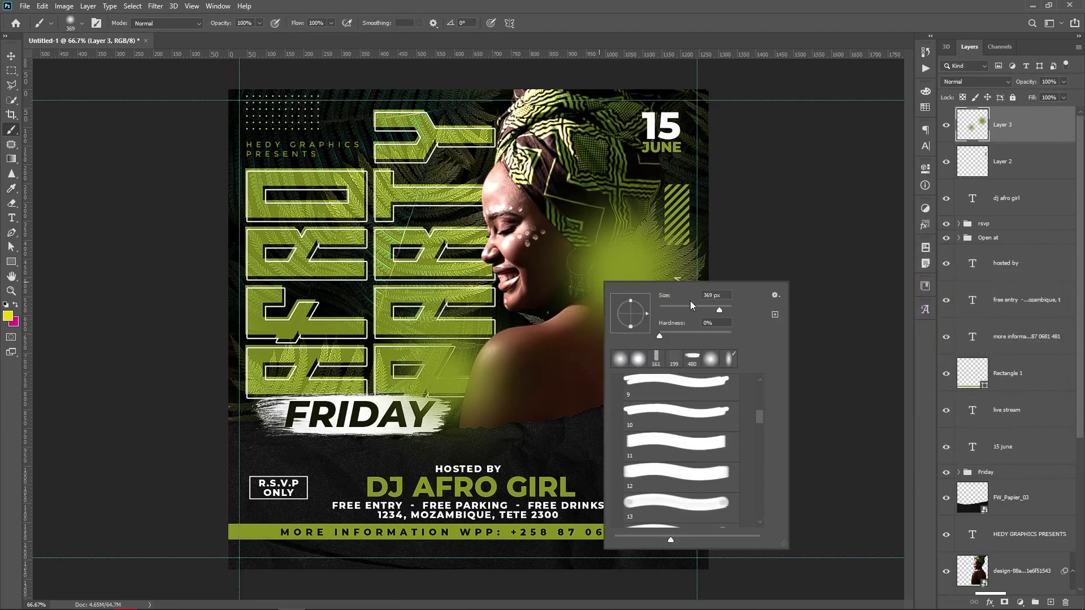
drag(713, 309, 708, 310)
click(626, 273)
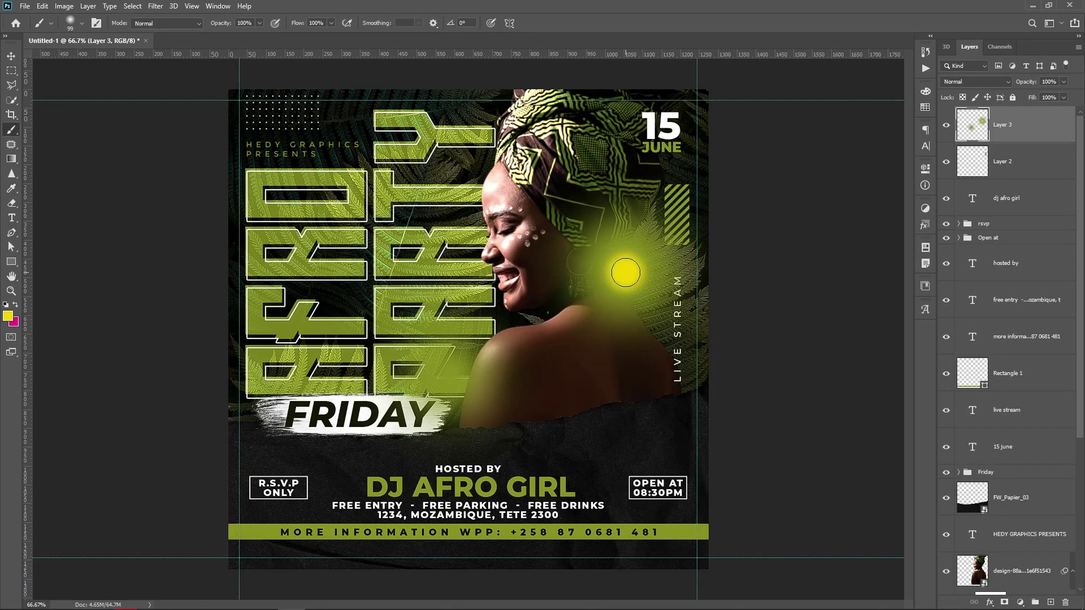
click(441, 378)
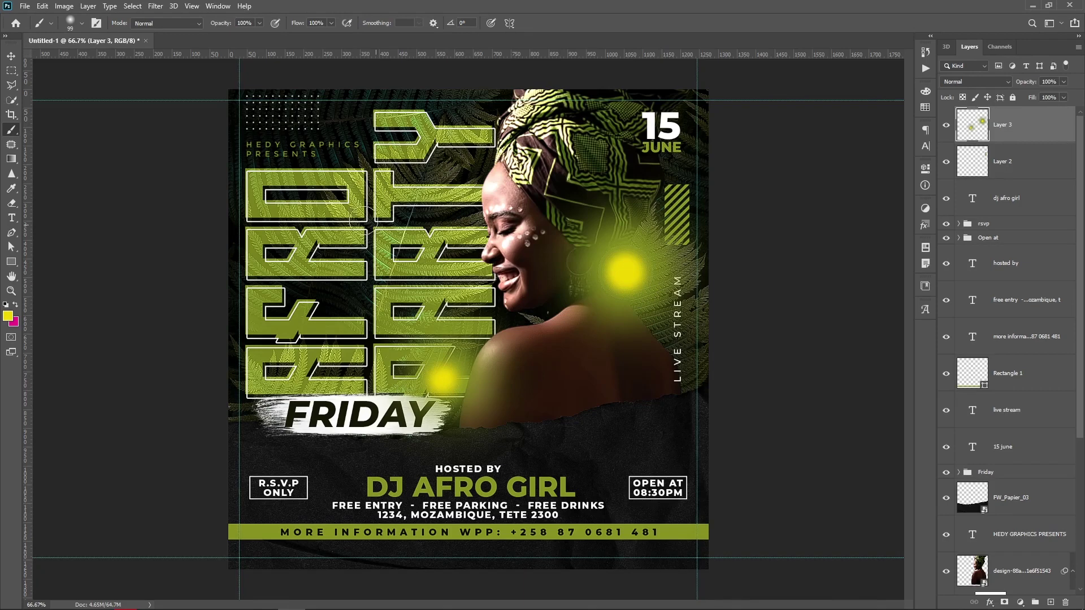
Try larger glows at 60% and 30% opacity near the top-left and headwrap, undoing each
right_click(431, 266)
click(478, 244)
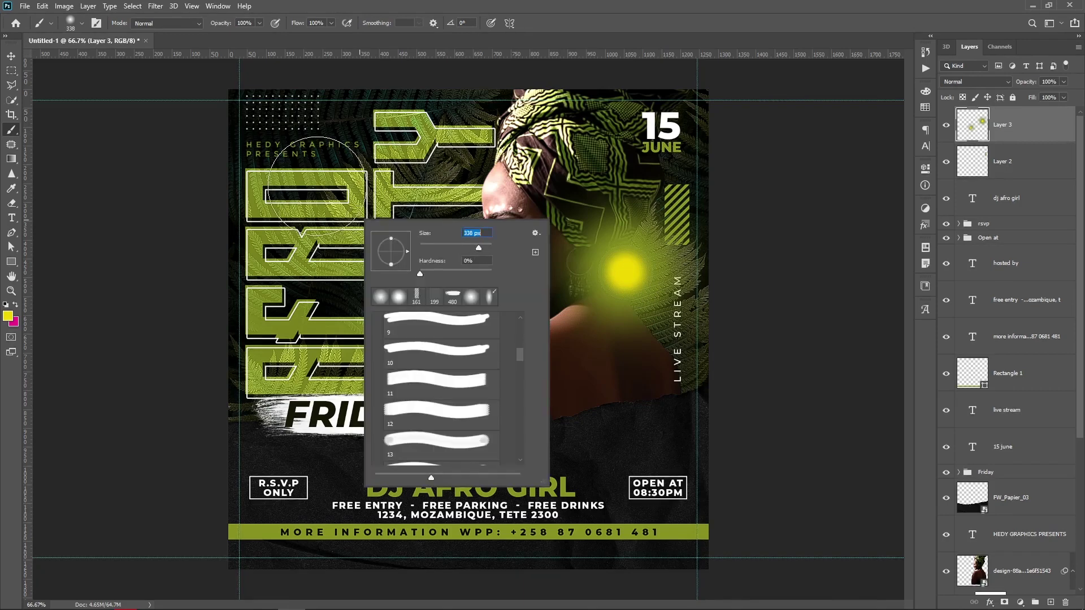
drag(479, 247, 484, 247)
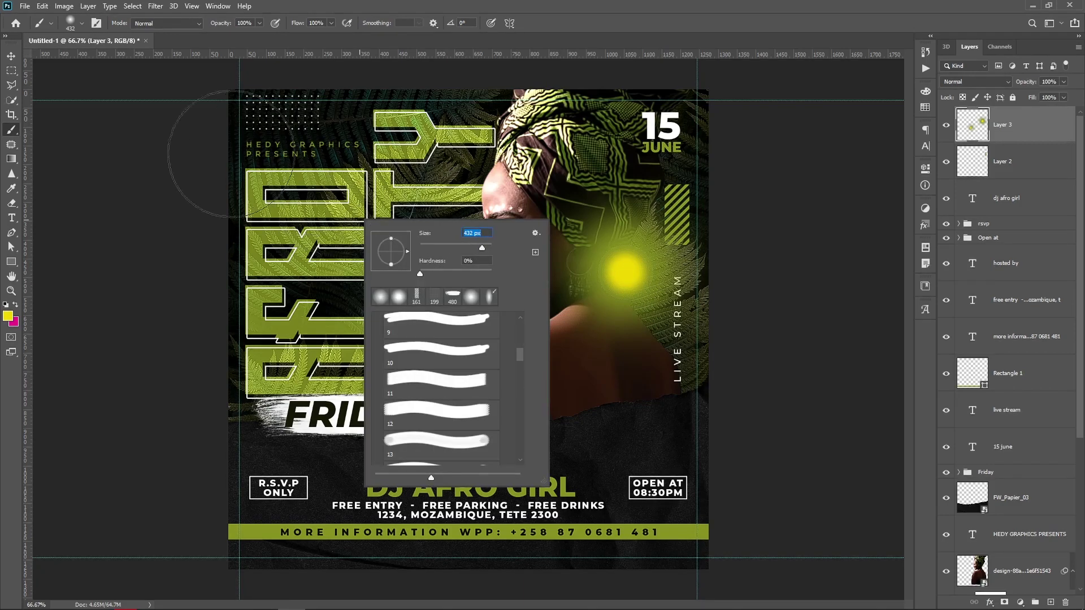
click(198, 105)
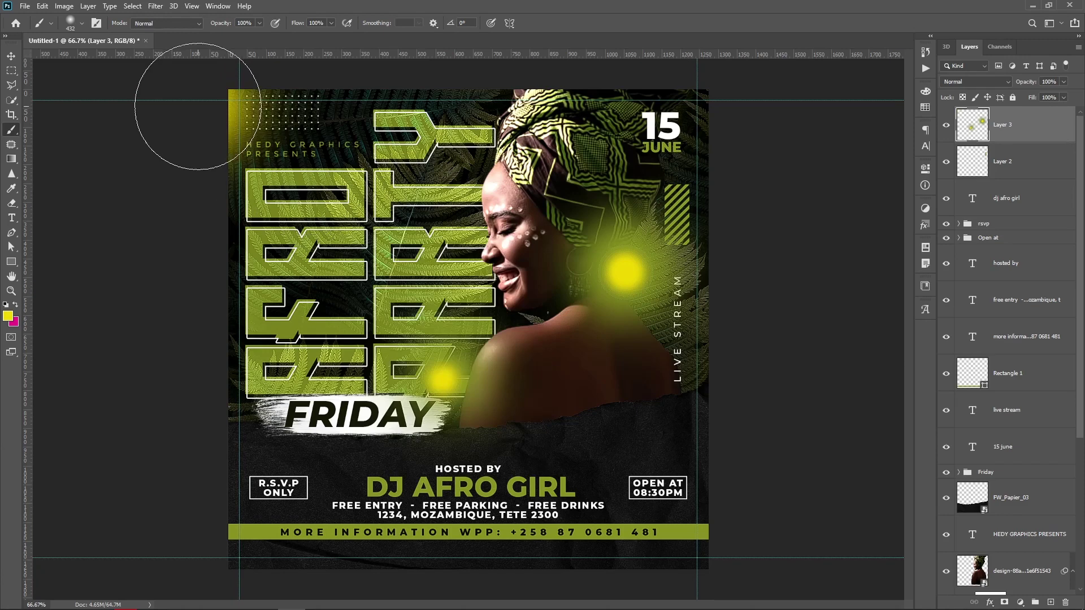
key(ctrl+z)
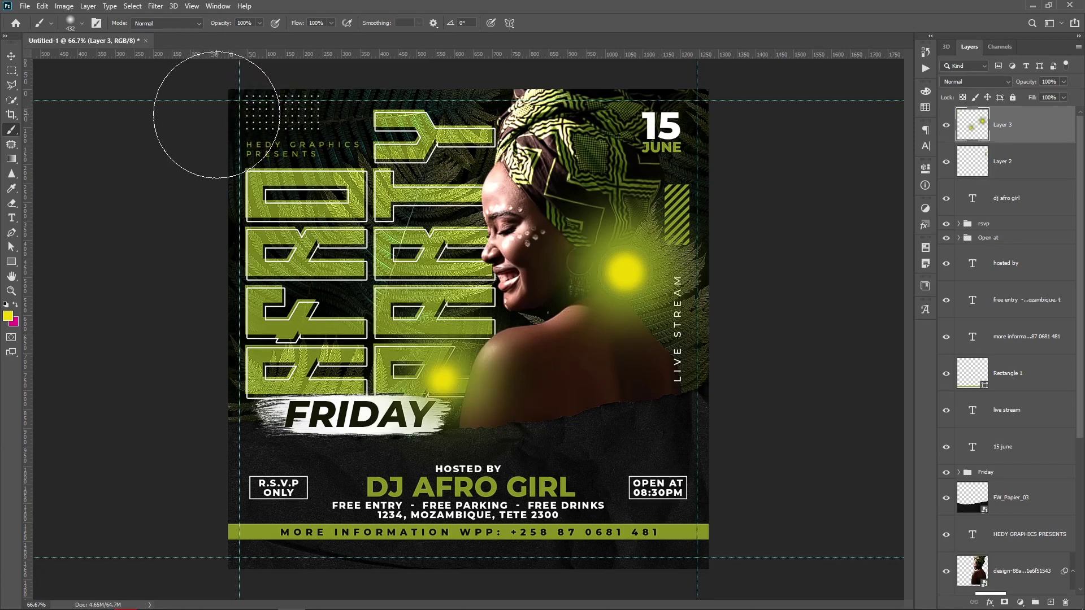
key(6)
drag(212, 113, 217, 164)
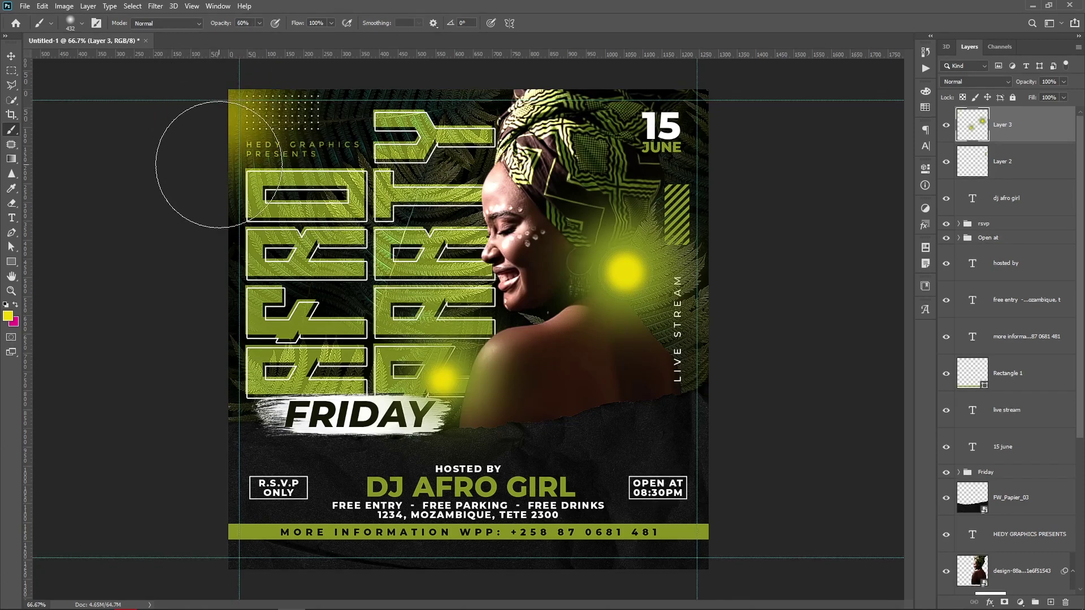
key(ctrl+z)
key(3)
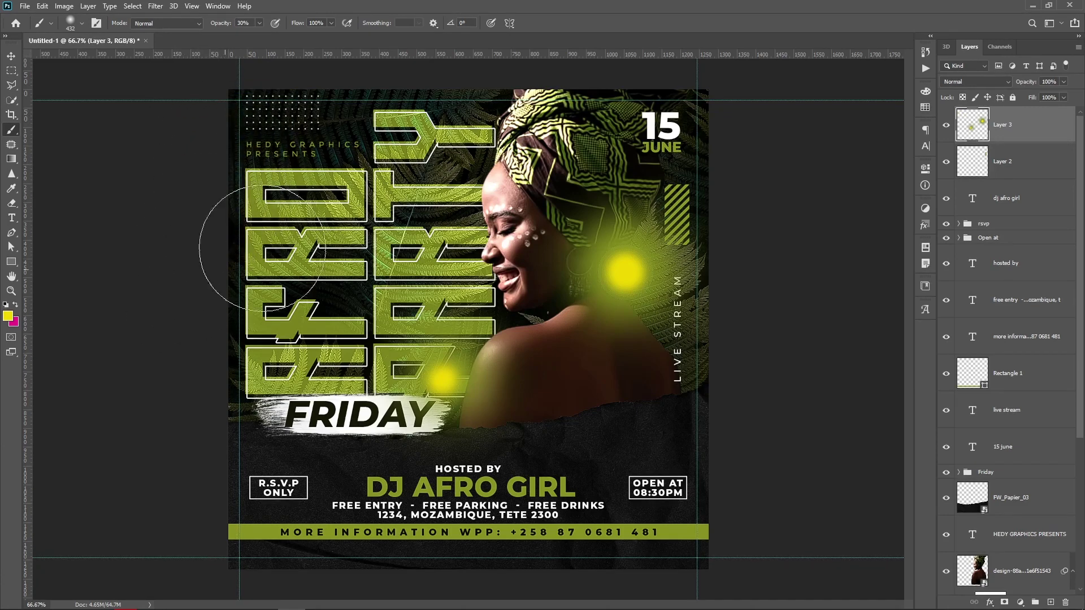
click(460, 74)
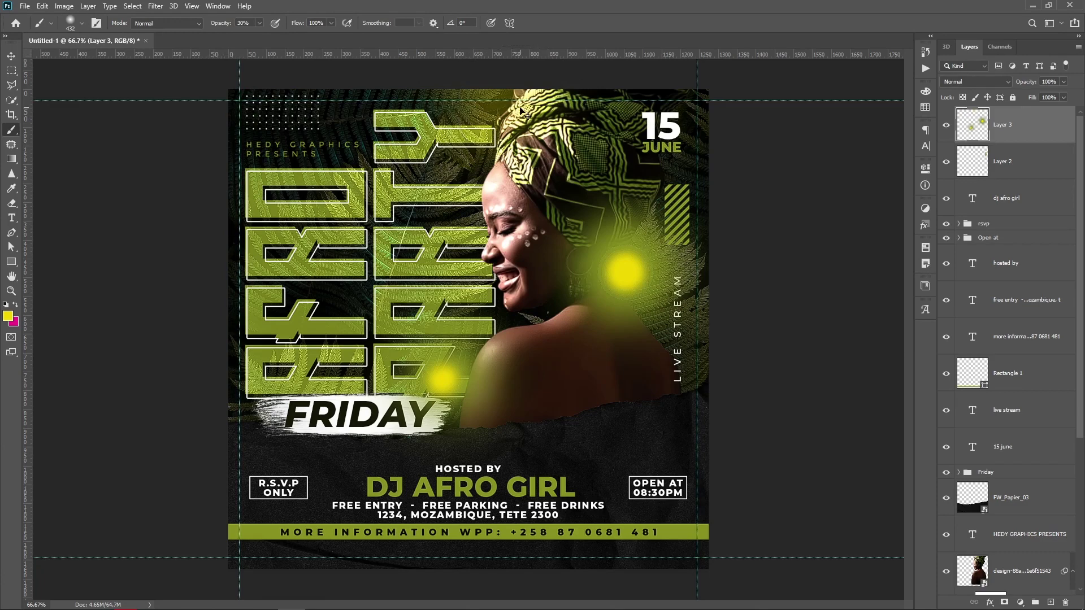
key(ctrl+z)
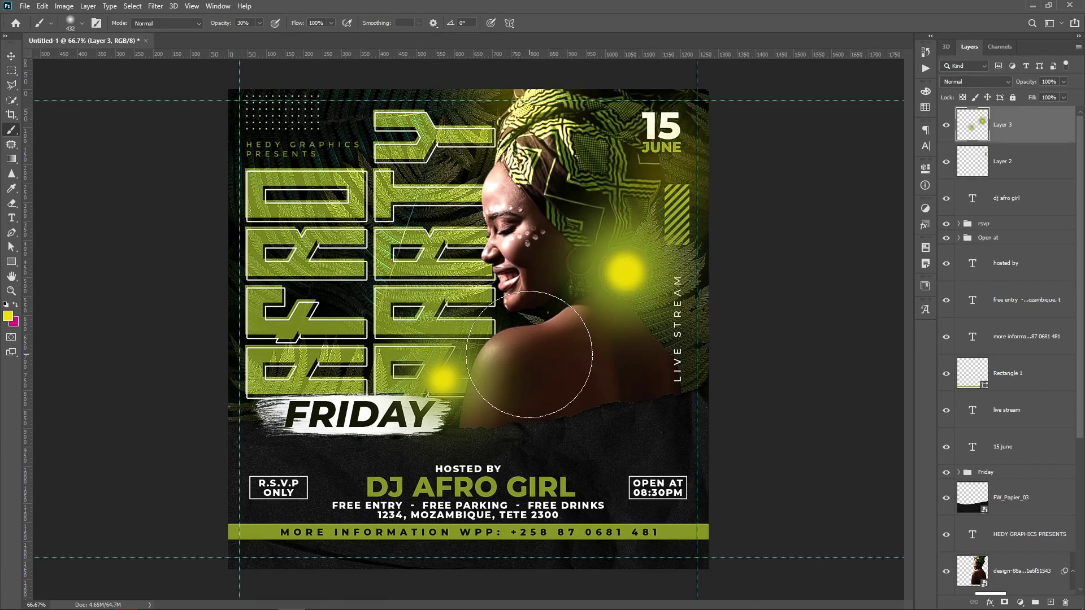
Apply a Gaussian Blur of about 50 px to the glow layer and blend it with Linear Dodge (Add)
click(153, 7)
mouse_move(219, 134)
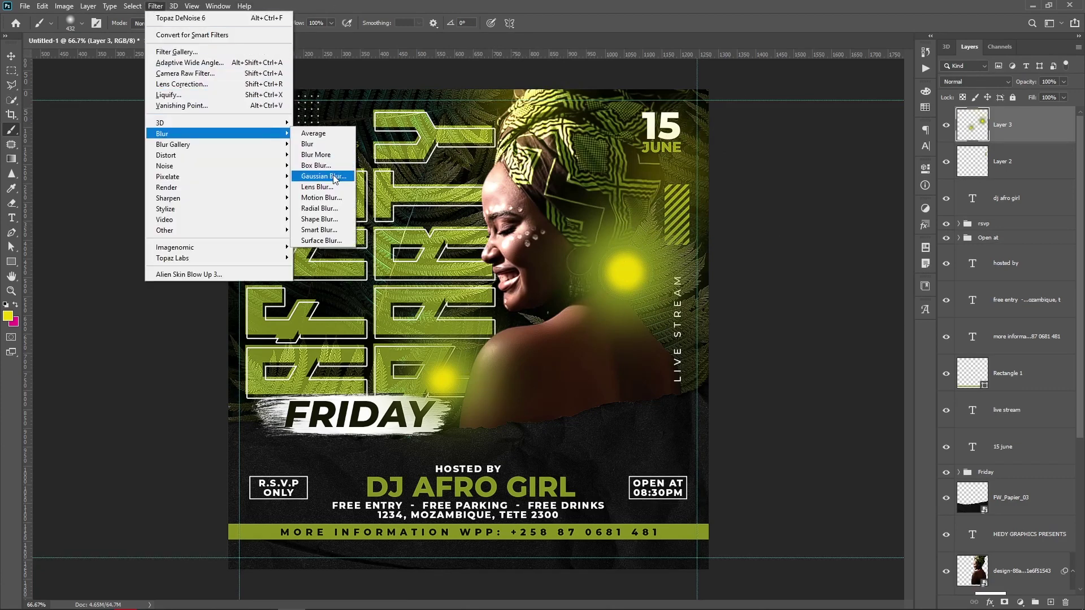
click(323, 176)
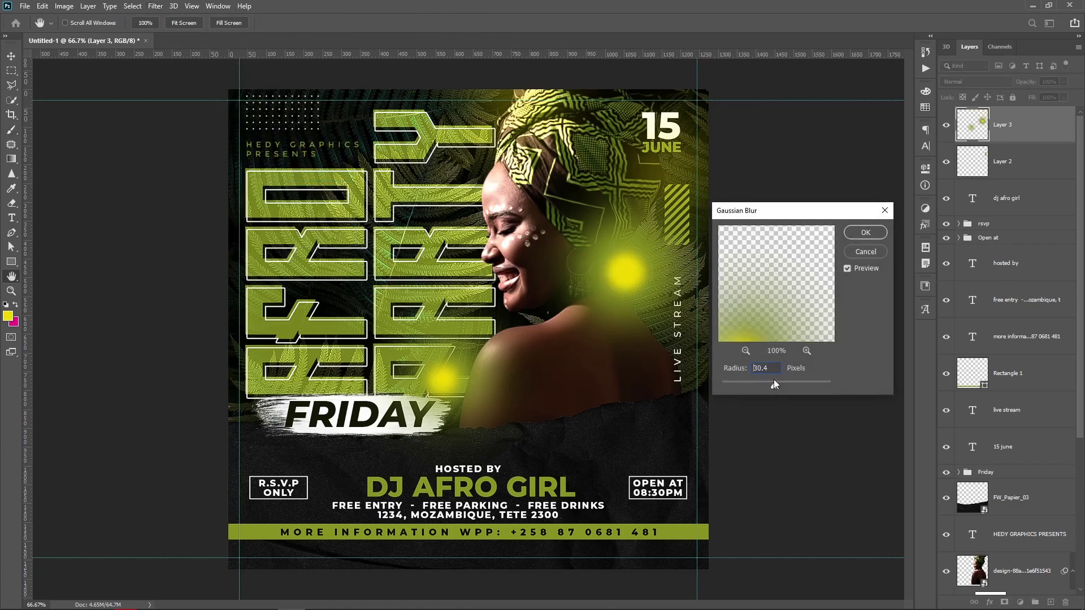
click(781, 382)
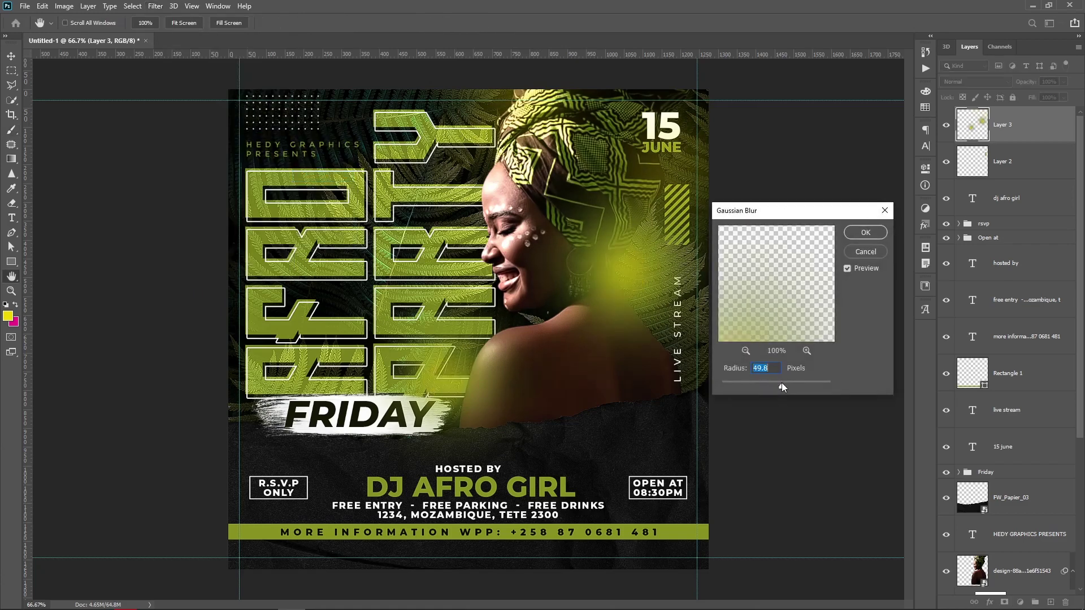
click(854, 233)
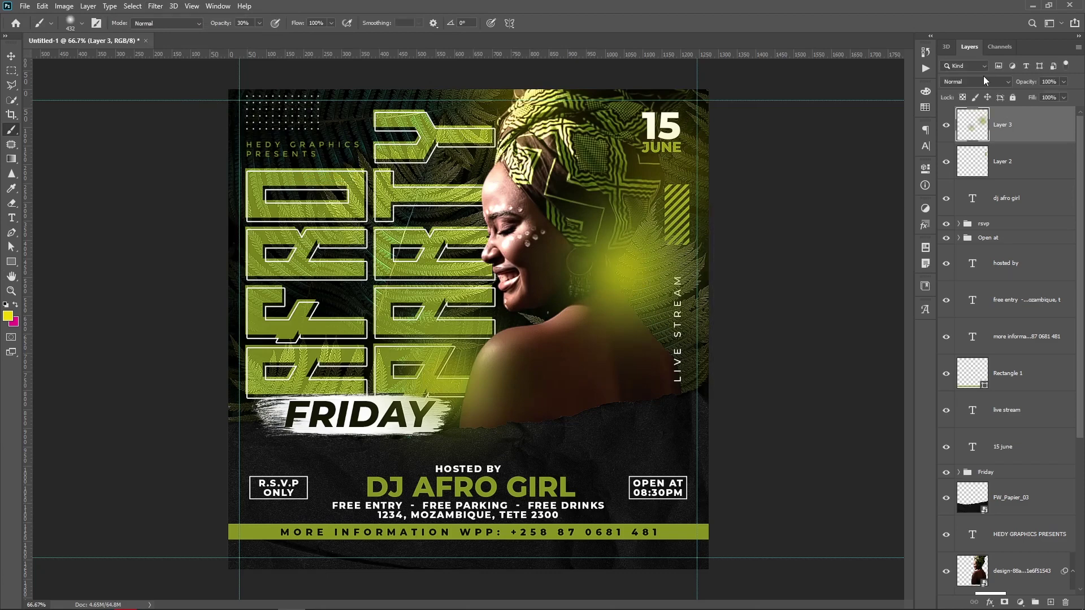
click(982, 81)
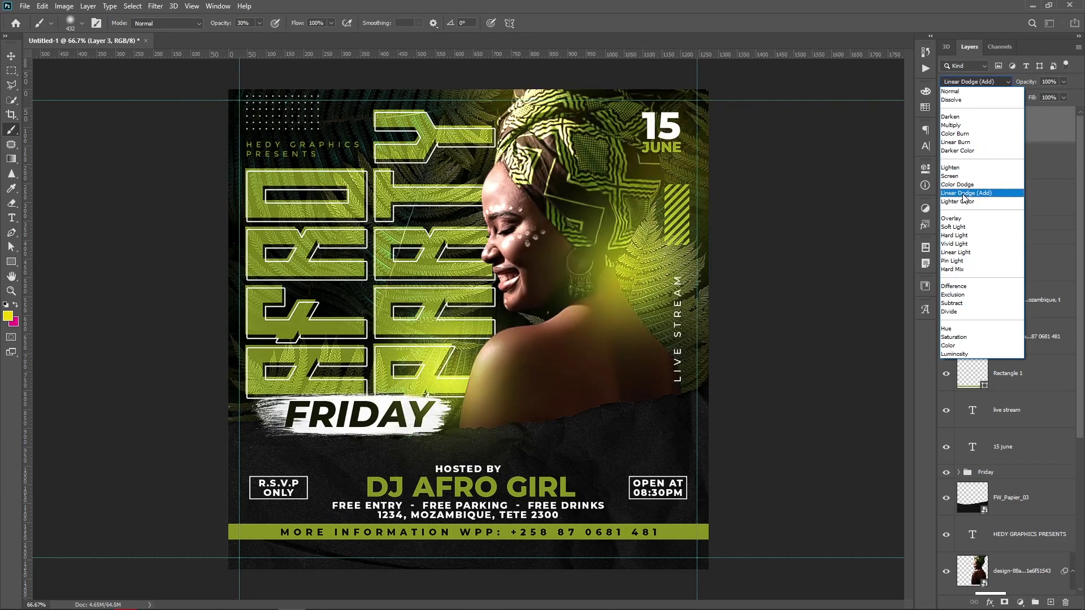
click(965, 195)
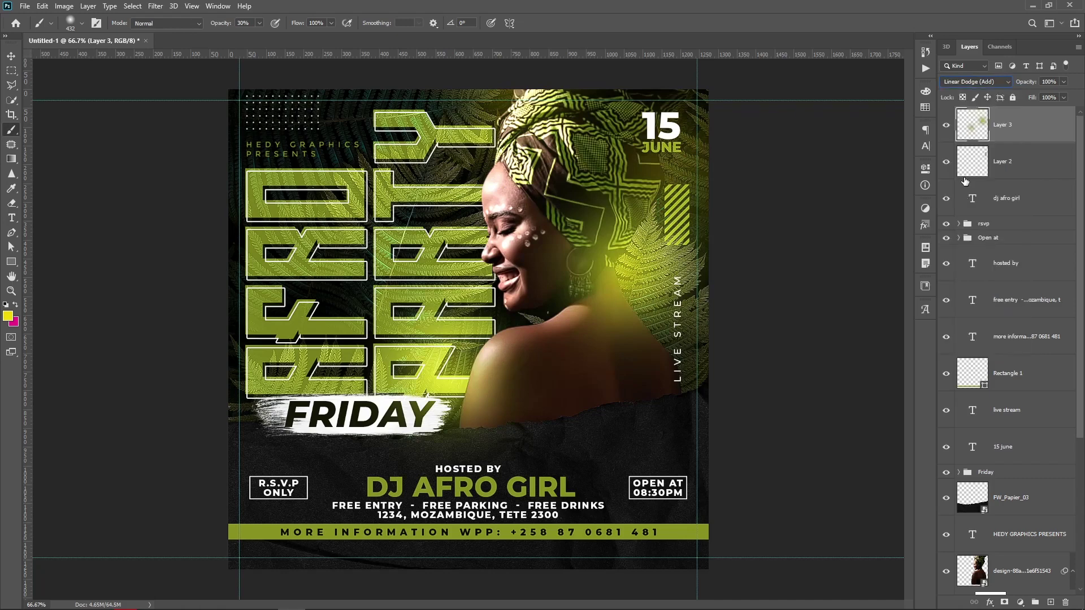
Rename the glow layer to Light and Layer 2 to Memphis, then reselect Light
double_click(1005, 128)
key(BackSpace)
key(Return)
double_click(1006, 159)
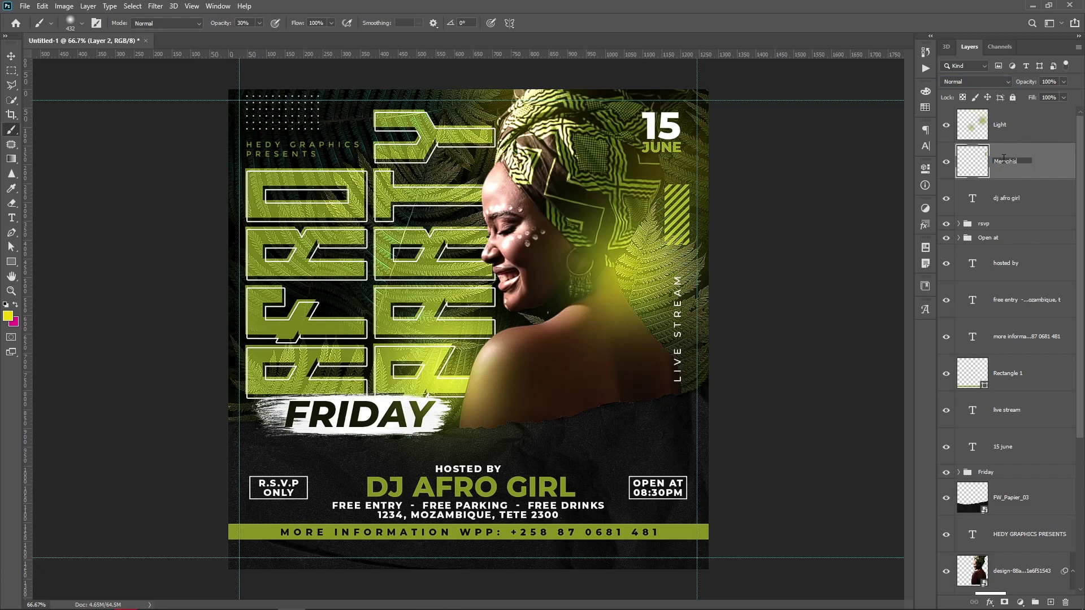
key(Return)
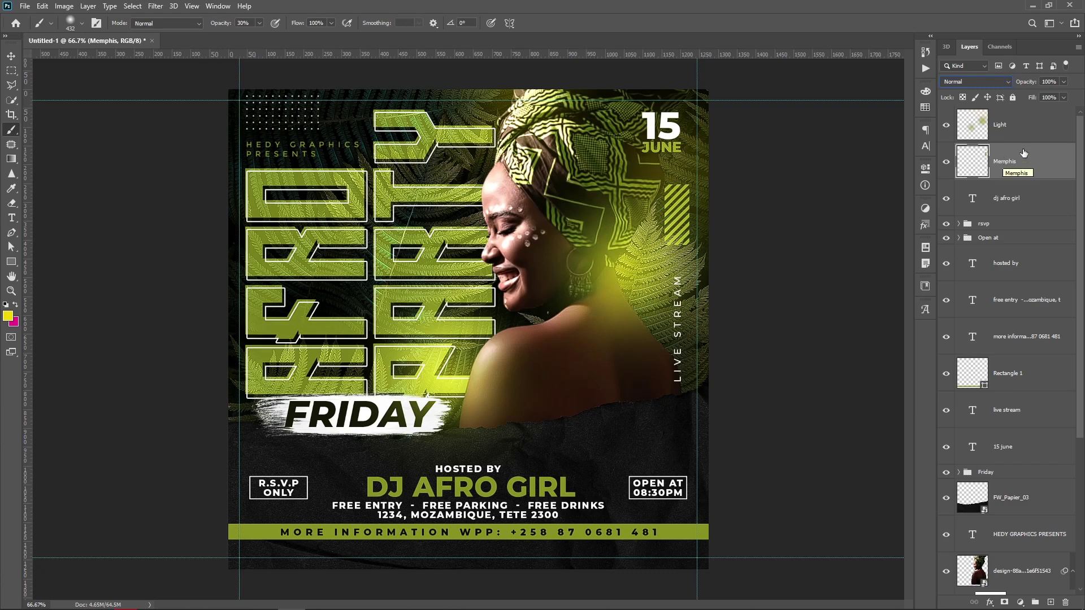
click(1037, 132)
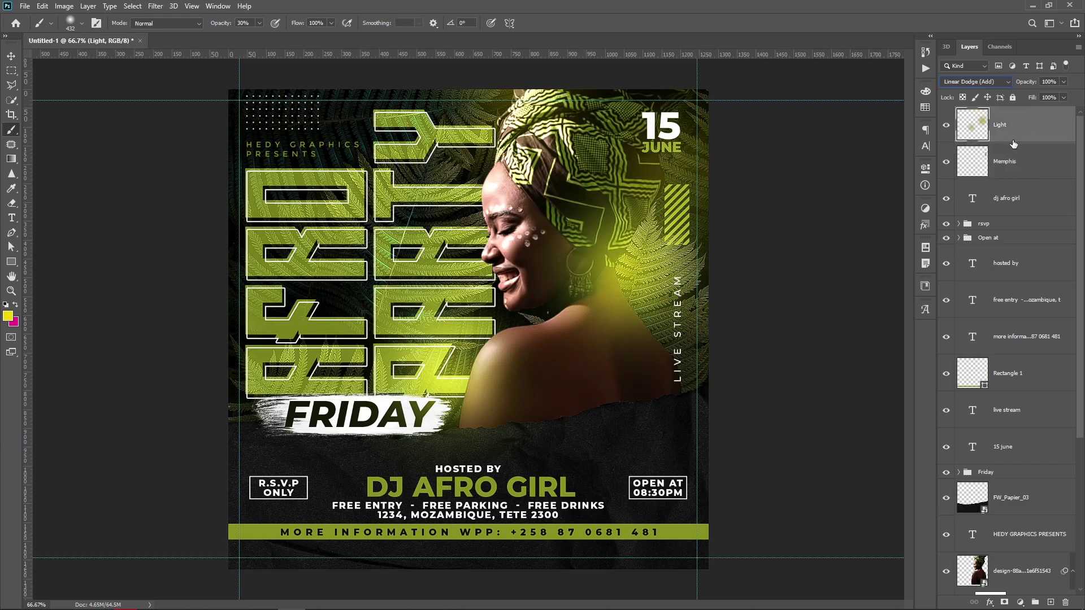
click(1020, 603)
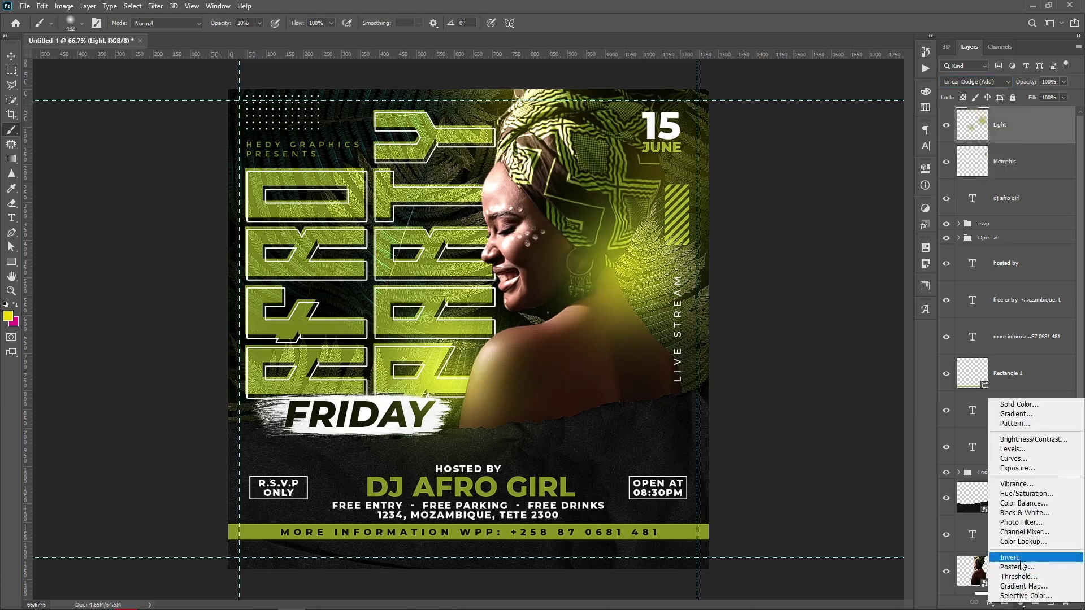
Add a Channel Mixer adjustment with Red output set to Red +91, Green +17, Blue +17
click(1024, 532)
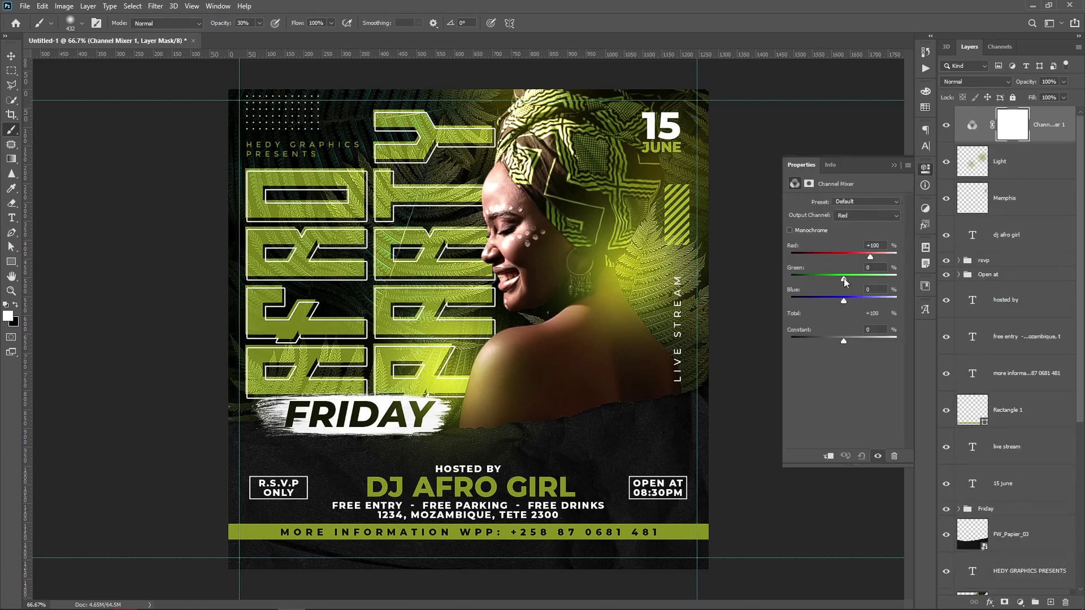
drag(844, 279, 869, 256)
drag(843, 302, 846, 301)
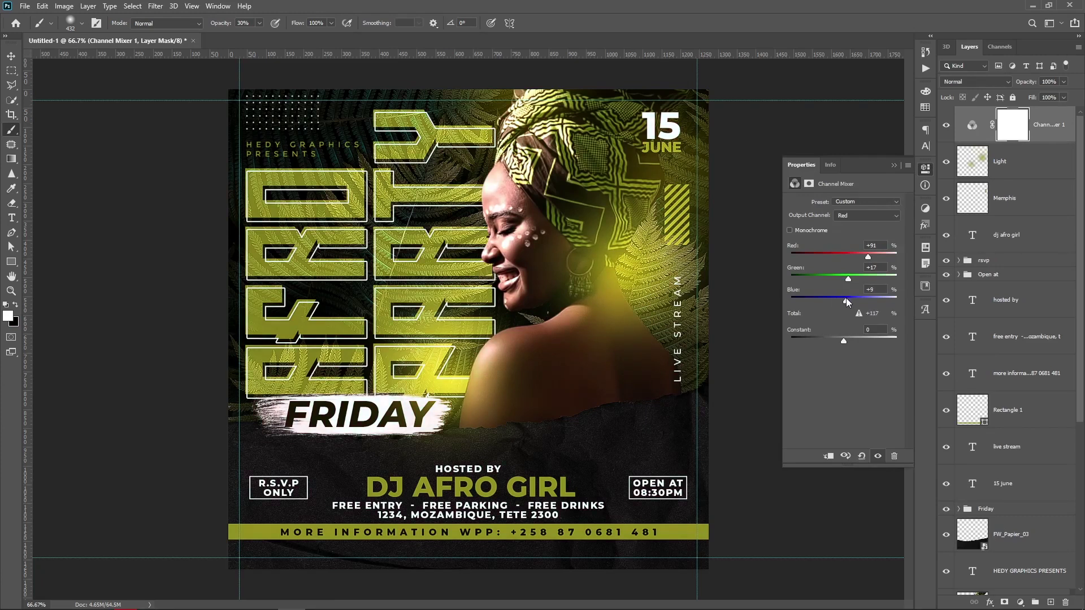
click(948, 125)
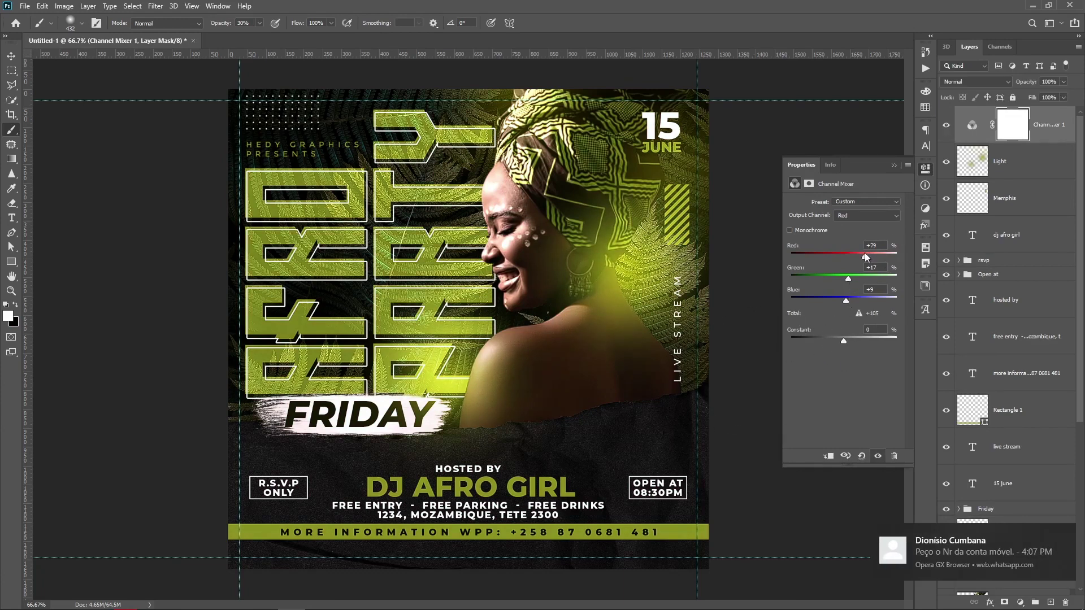
drag(846, 301, 851, 303)
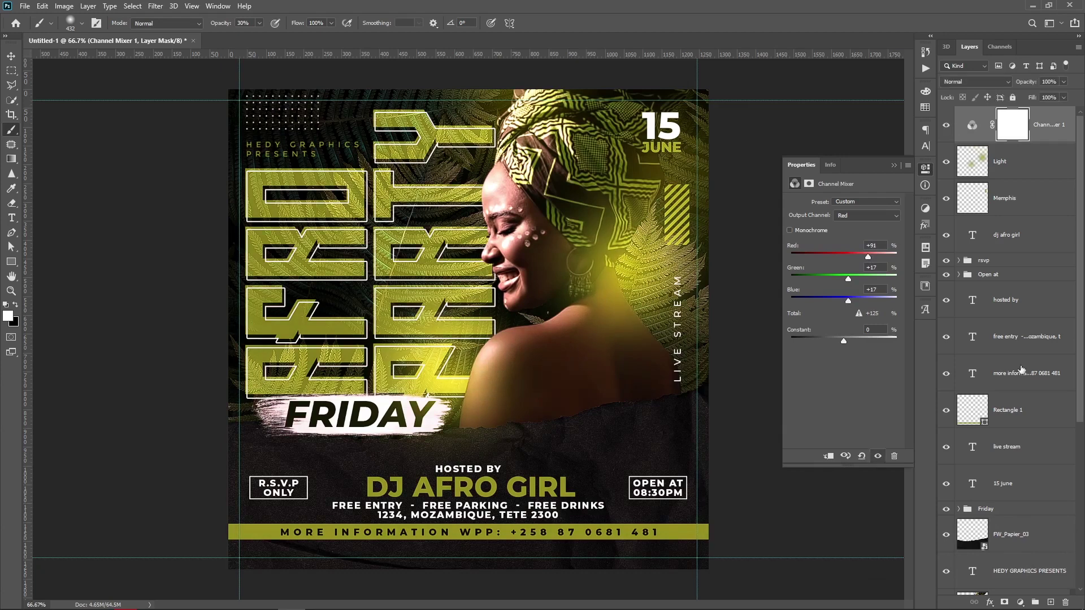
click(1020, 601)
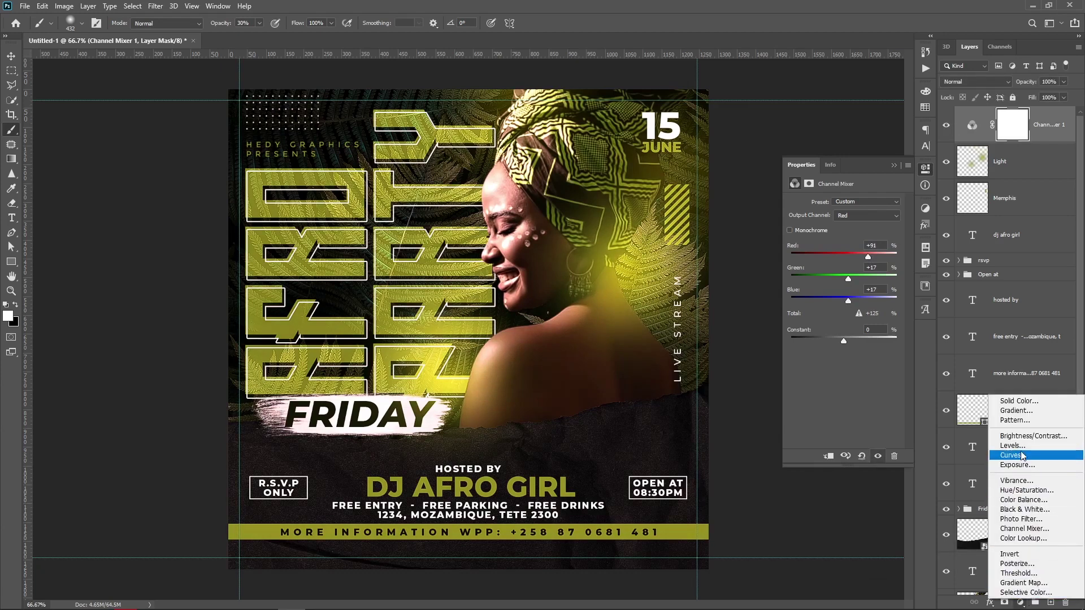
Add a Levels adjustment with the black input at 8 and the white input at 216
click(1013, 446)
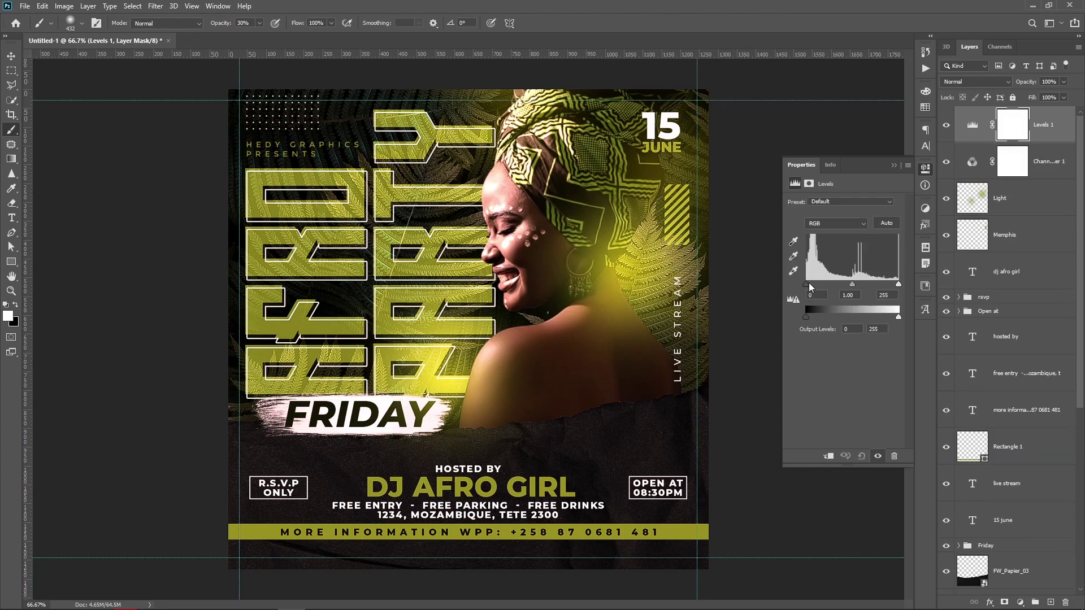
drag(809, 285, 808, 284)
drag(899, 284, 885, 285)
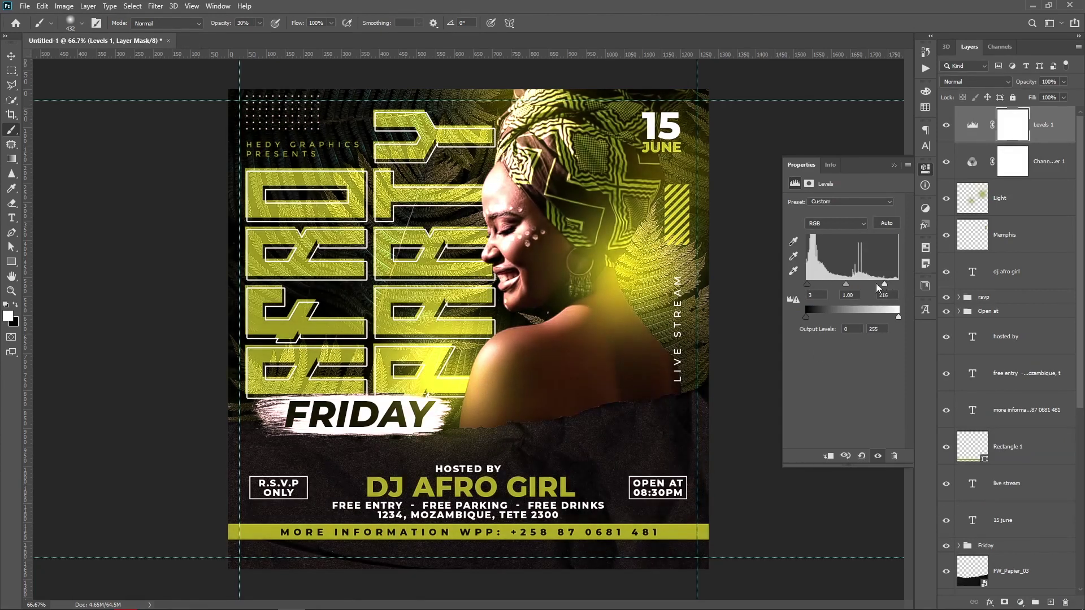
drag(808, 287, 811, 287)
Group the four top adjustment and glow layers into a group named 'Adjustments'
shift+click(1027, 243)
key(ctrl+g)
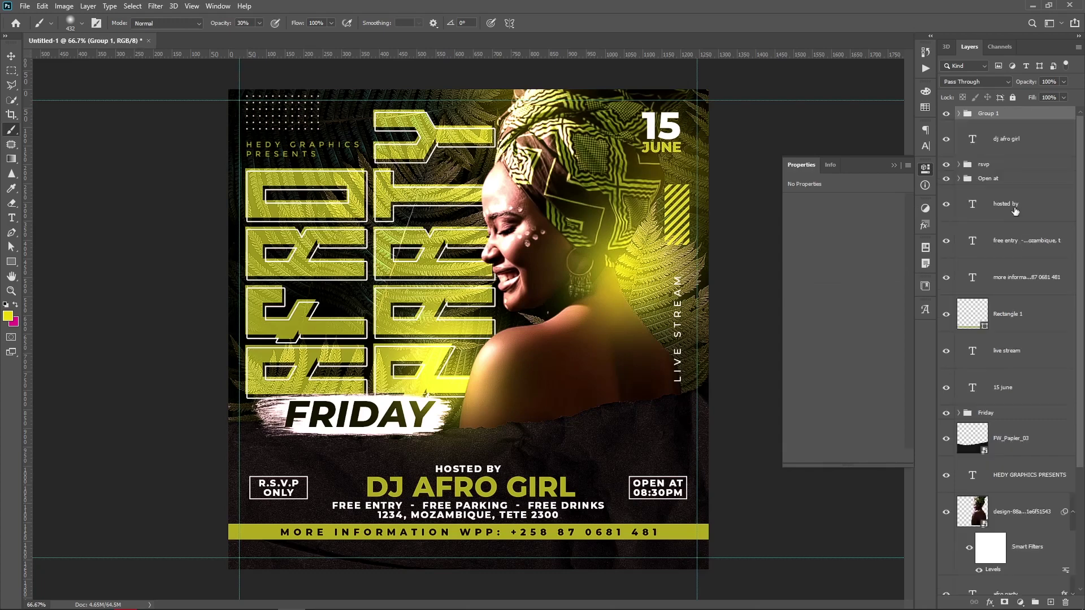
double_click(993, 113)
text(Ad)
text(justm)
text(en)
text(ts)
key(Return)
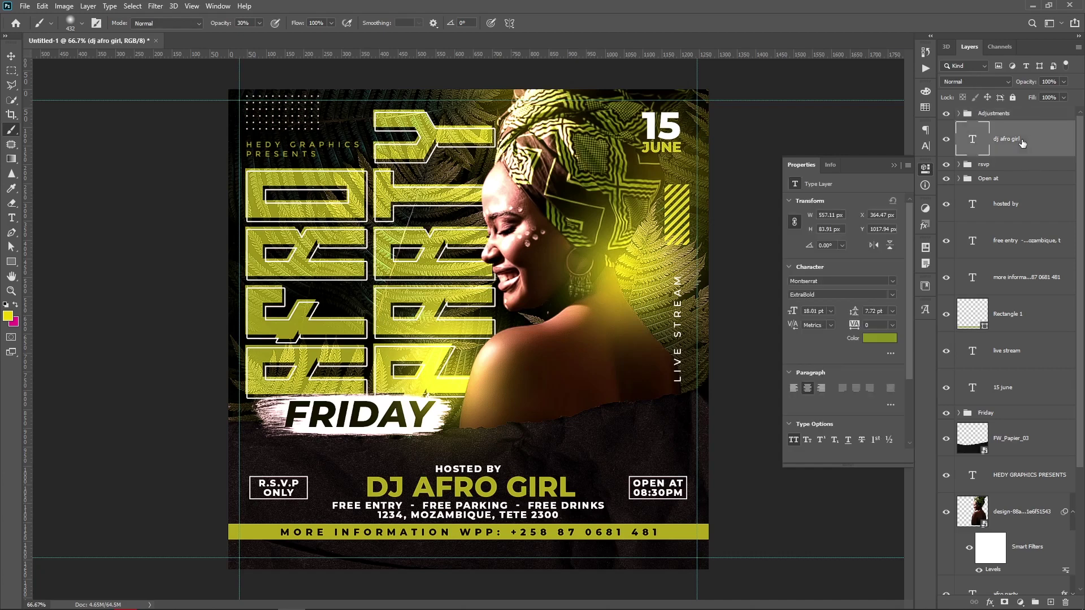
Group the text layers from dj afro girl to 15 june as 'Text', adding HEDY GRAPHICS PRESENTS
click(1030, 140)
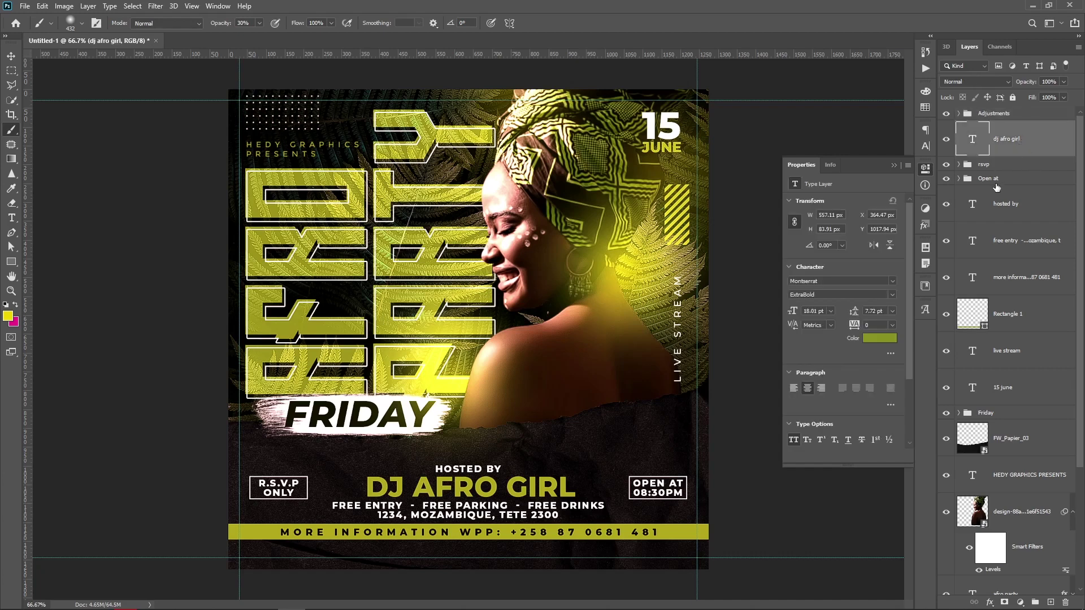
shift+click(1023, 399)
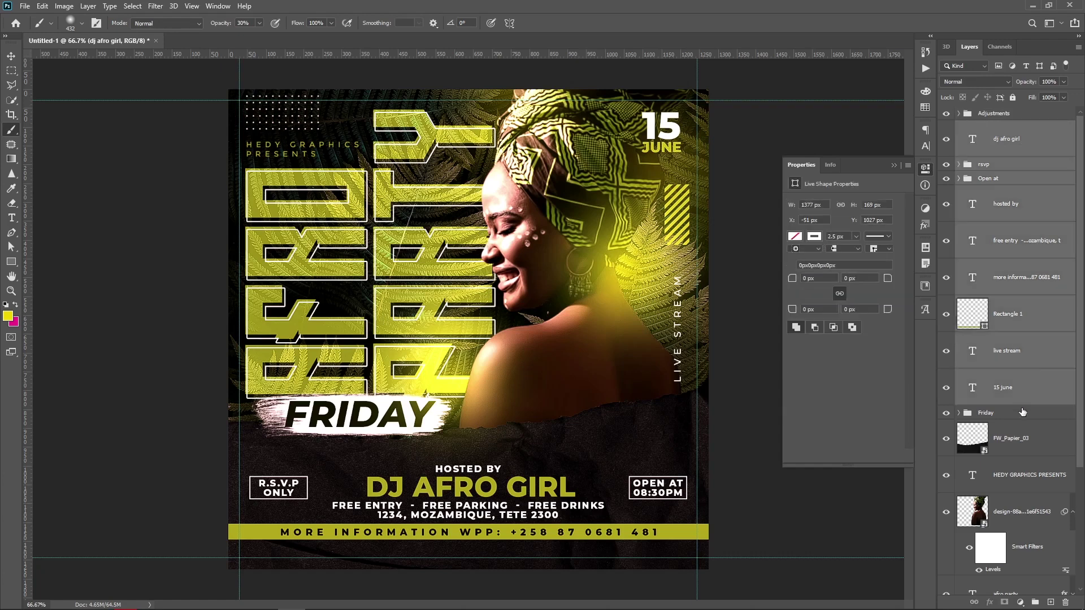
key(ctrl+g)
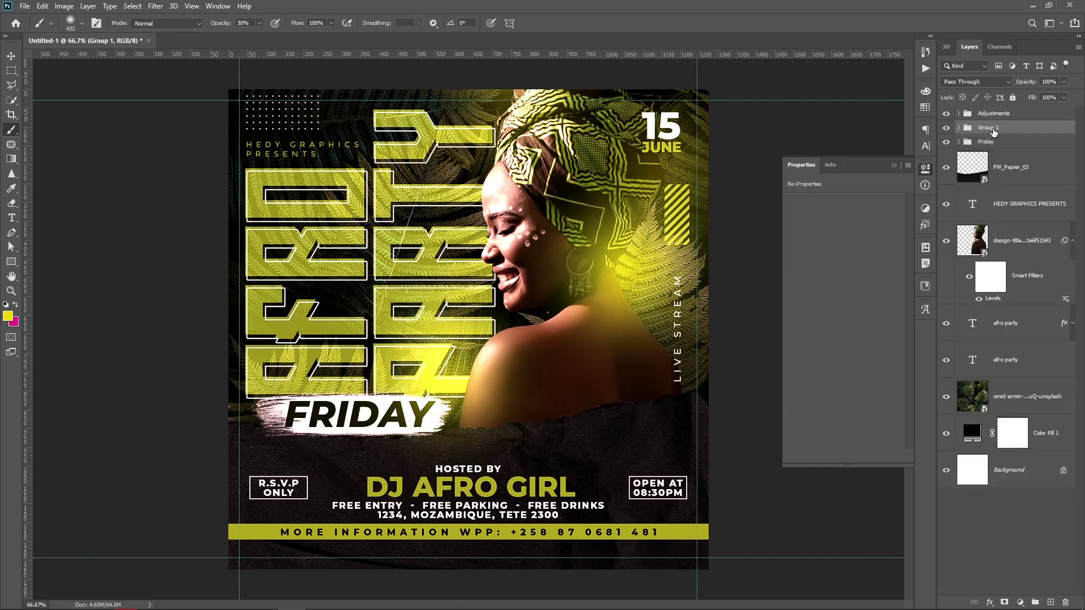
double_click(994, 129)
text(Text)
key(Return)
click(1013, 205)
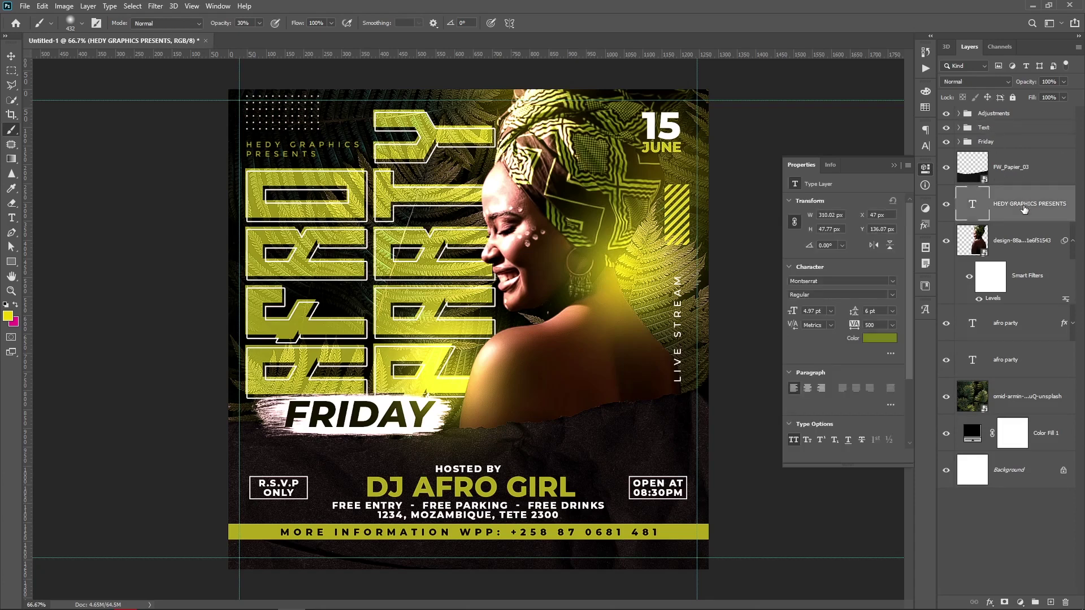
mouse_move(1013, 204)
mouse_down()
mouse_move(1018, 133)
mouse_move(1002, 130)
mouse_up()
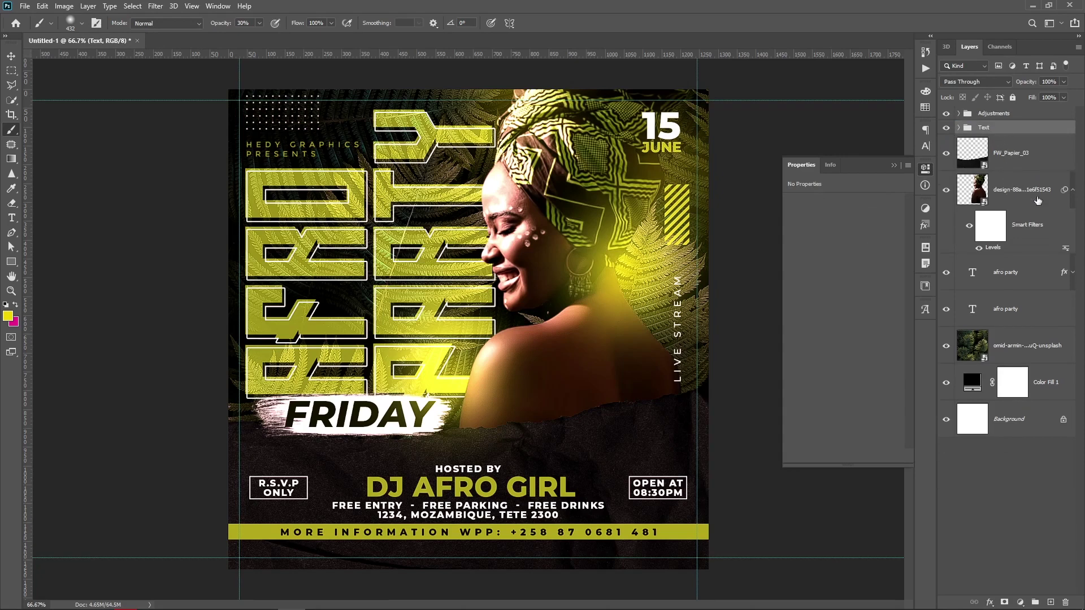
click(1072, 189)
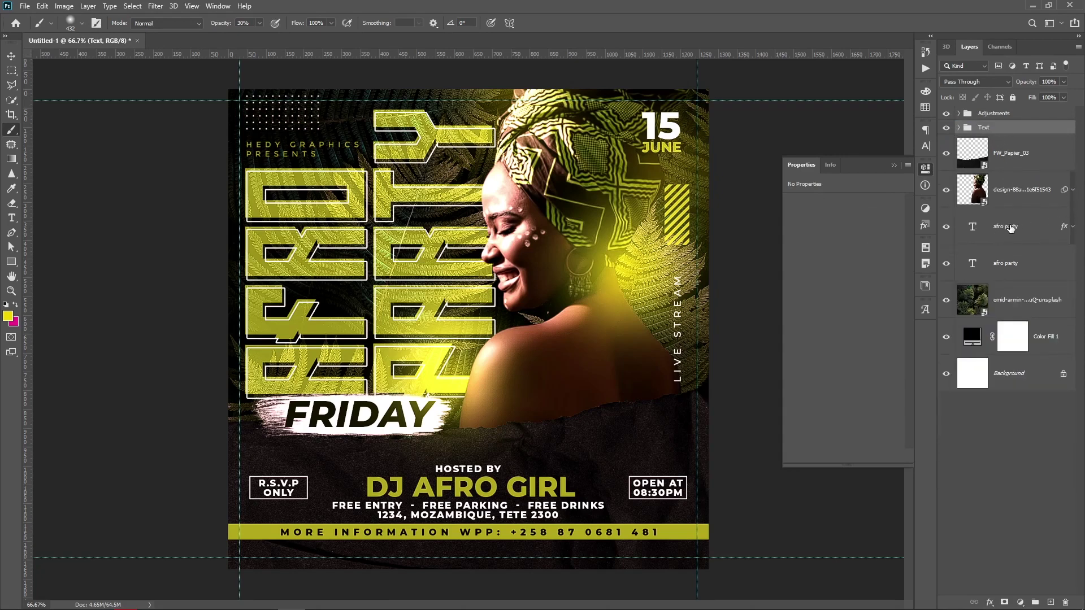
Group the two afro party text layers into a group named 'Main text'
click(1014, 243)
shift+click(1017, 269)
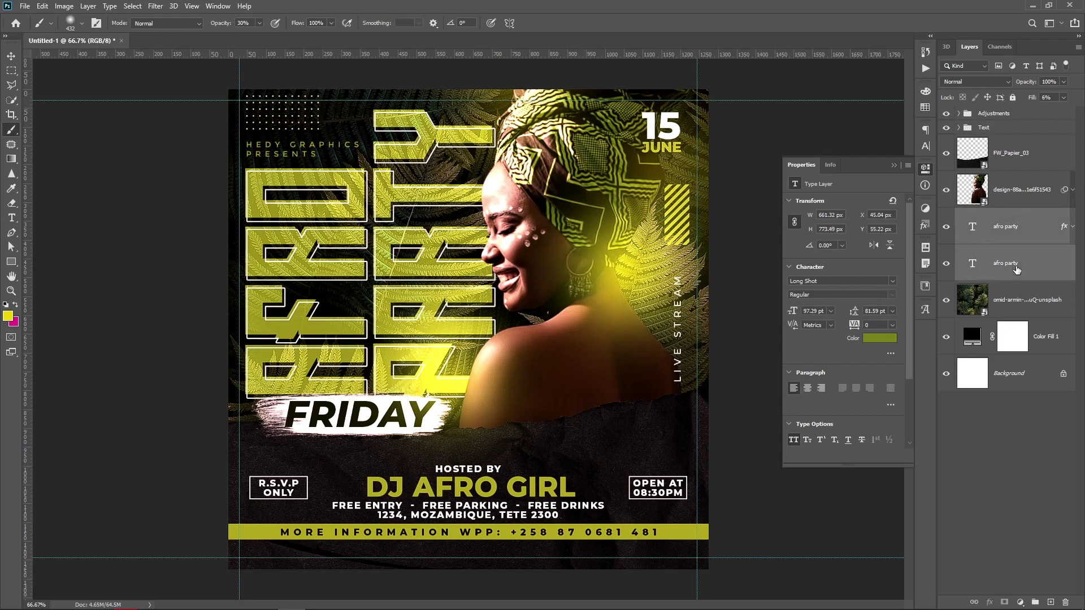
key(ctrl+g)
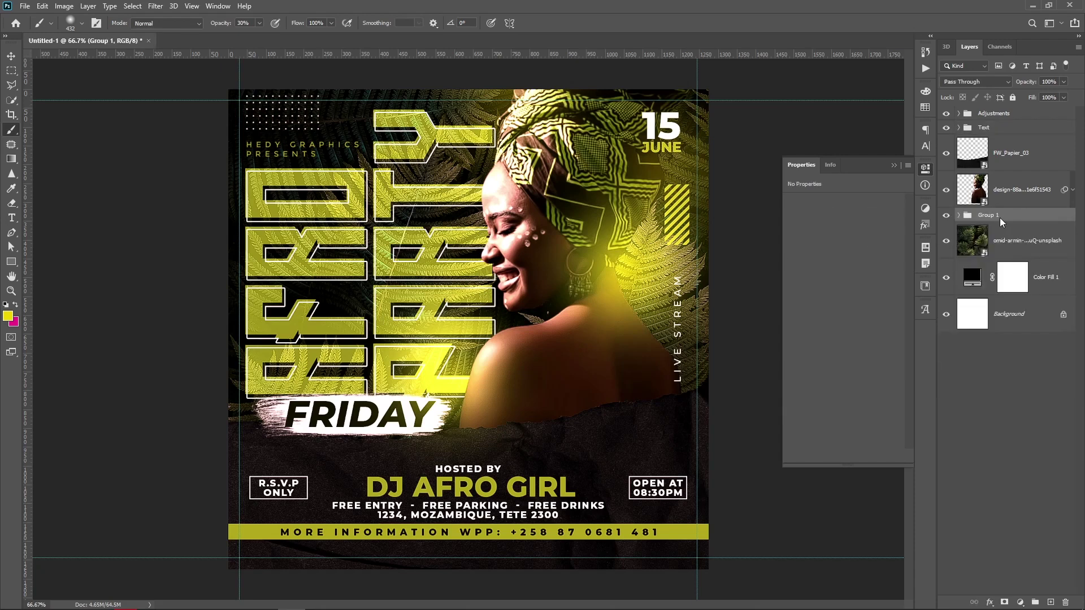
double_click(995, 215)
text(Main text)
key(Return)
Merge Color Fill 1 into the omid-armin photo layer
click(1015, 248)
shift+click(1046, 280)
right_click(1046, 280)
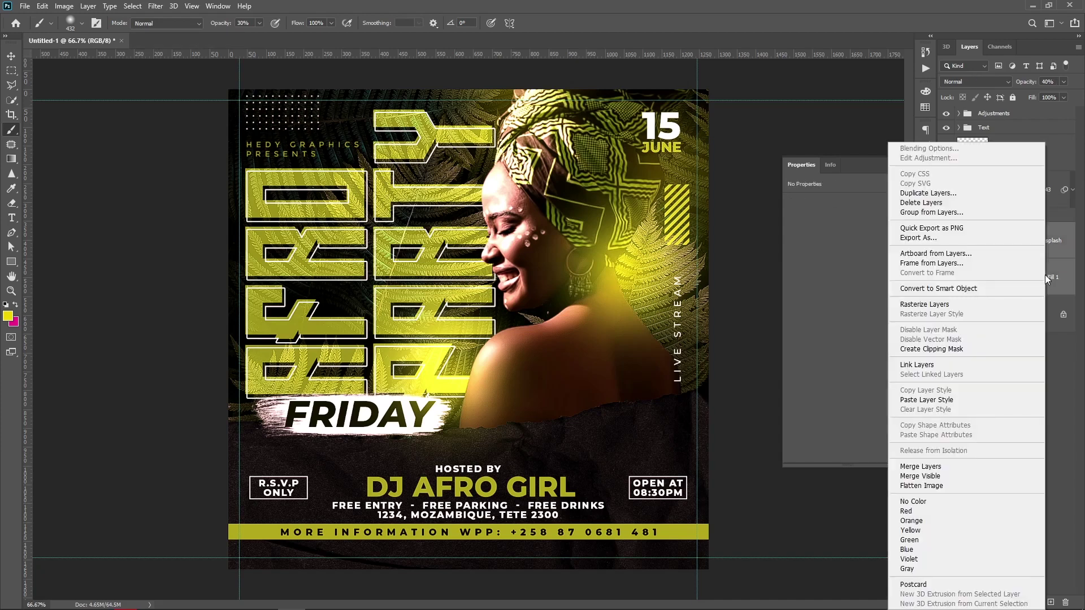
click(942, 466)
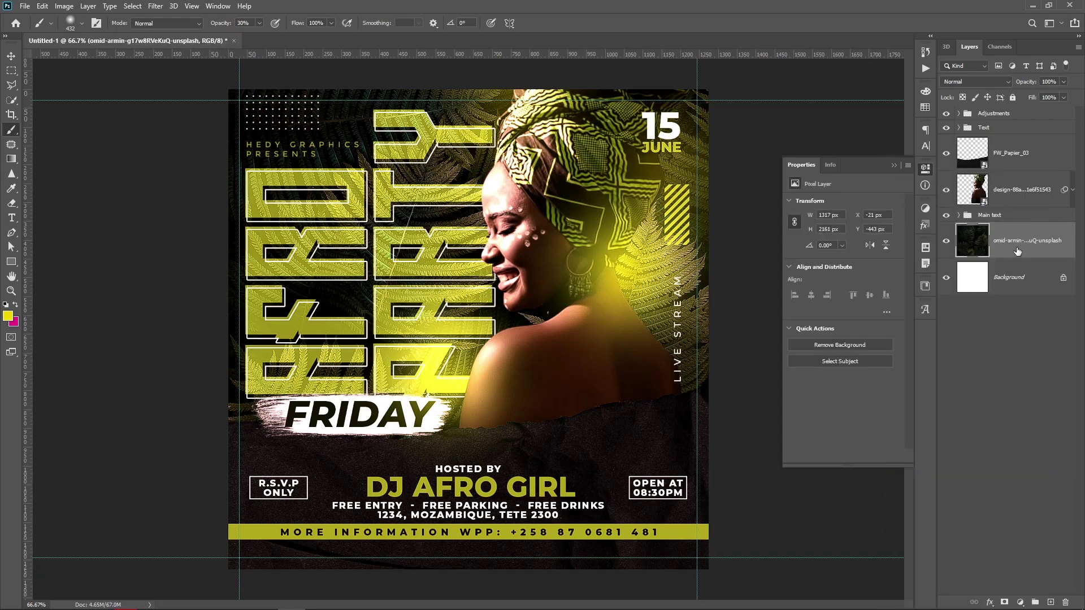
Put the photo layer in a group named 'Background' and rename the layer 'Background'
key(ctrl+g)
double_click(996, 229)
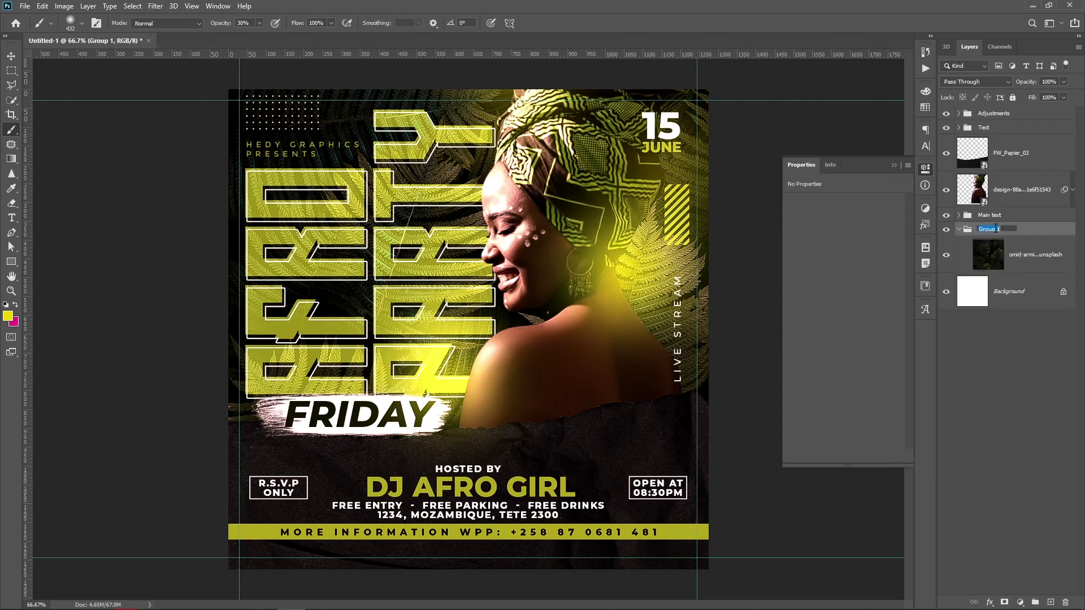
text(Backg)
text(round)
key(Return)
double_click(996, 230)
double_click(1031, 254)
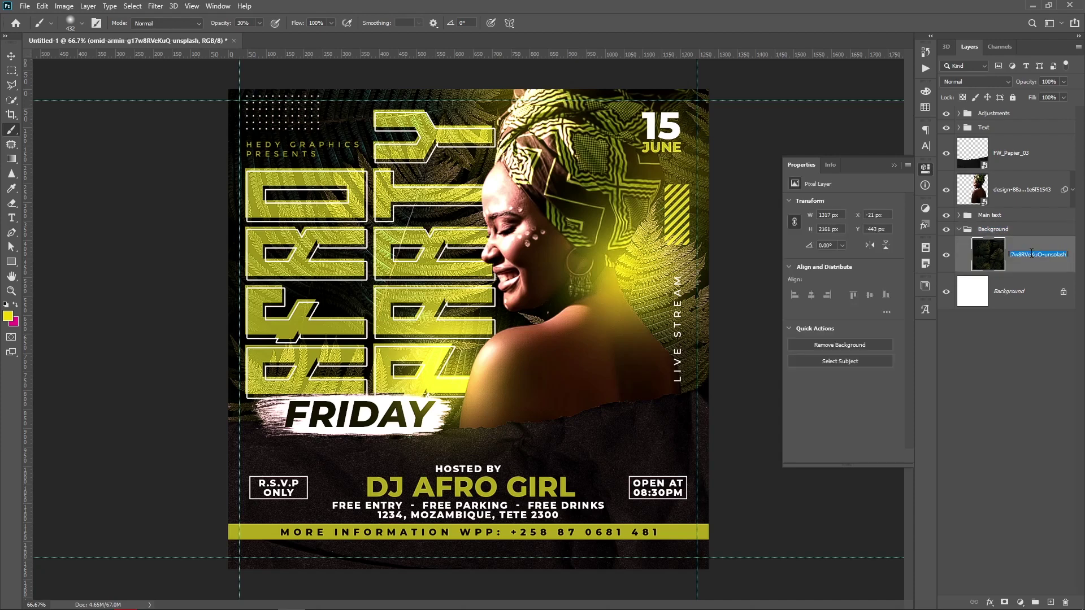
text(Background)
click(1040, 233)
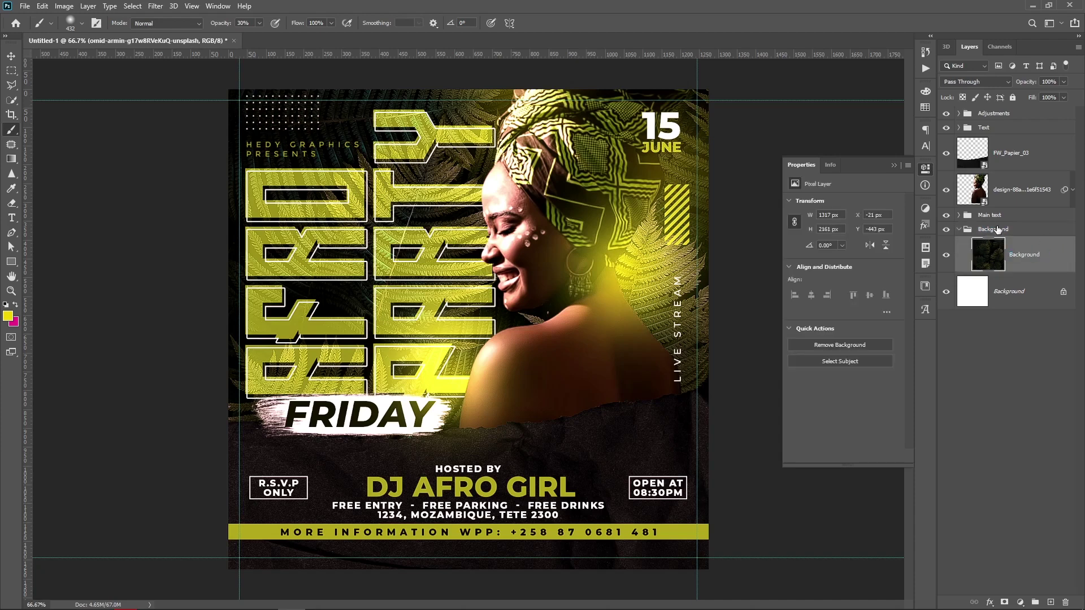
Group the design and FW_Papier_03 layers as 'Model' and delete the old locked Layer 0
click(959, 229)
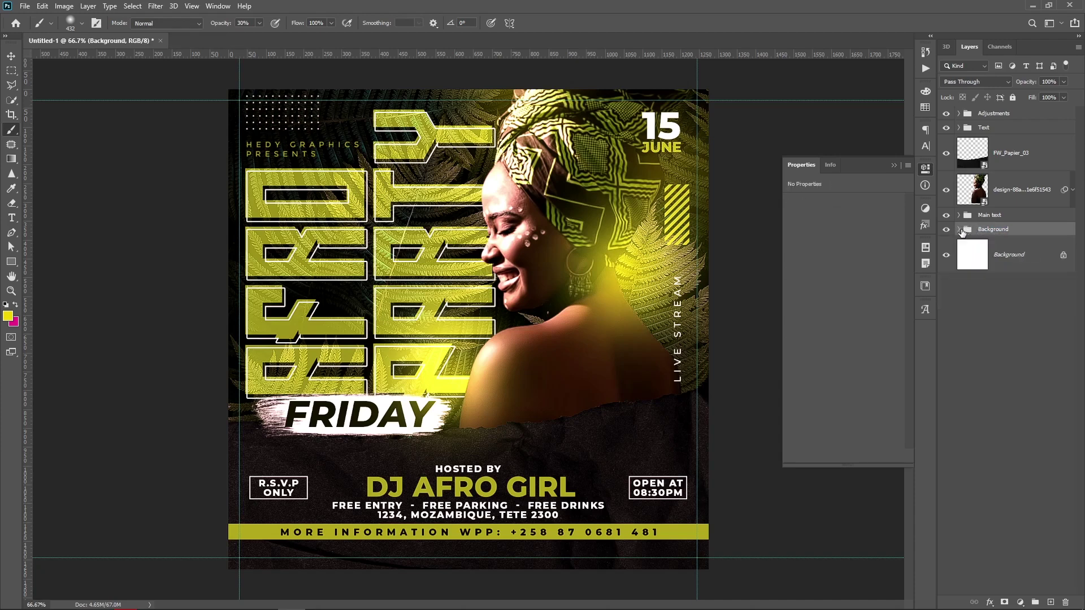
click(996, 217)
click(1009, 195)
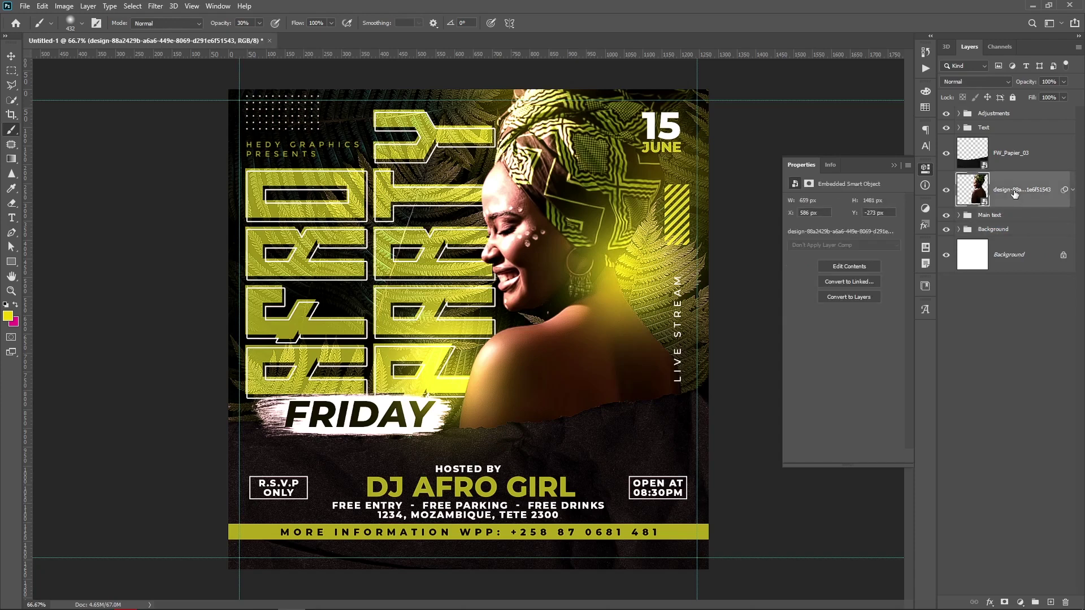
shift+click(1010, 163)
key(ctrl+g)
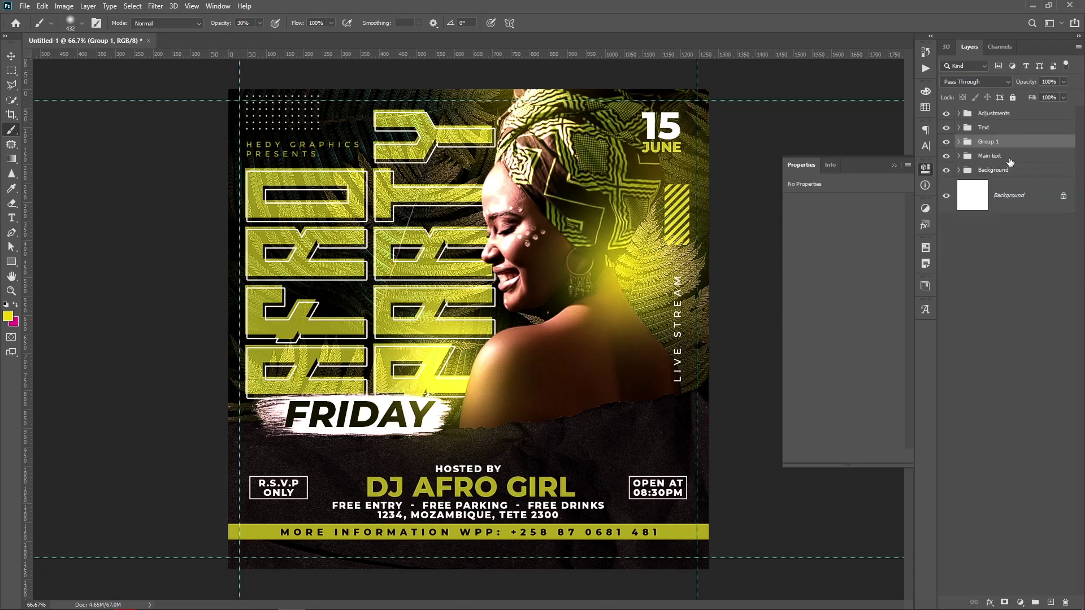
double_click(989, 142)
text(Model)
key(Return)
click(1064, 197)
key(Delete)
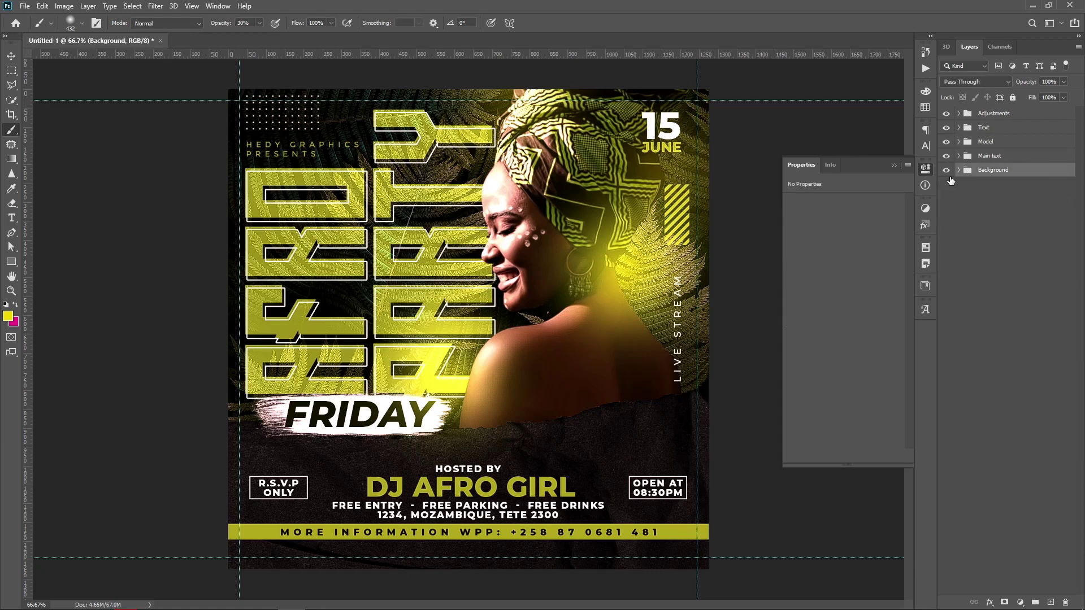
Tag Adjustments red, Text orange, Model yellow, Main text green and Background blue
right_click(951, 114)
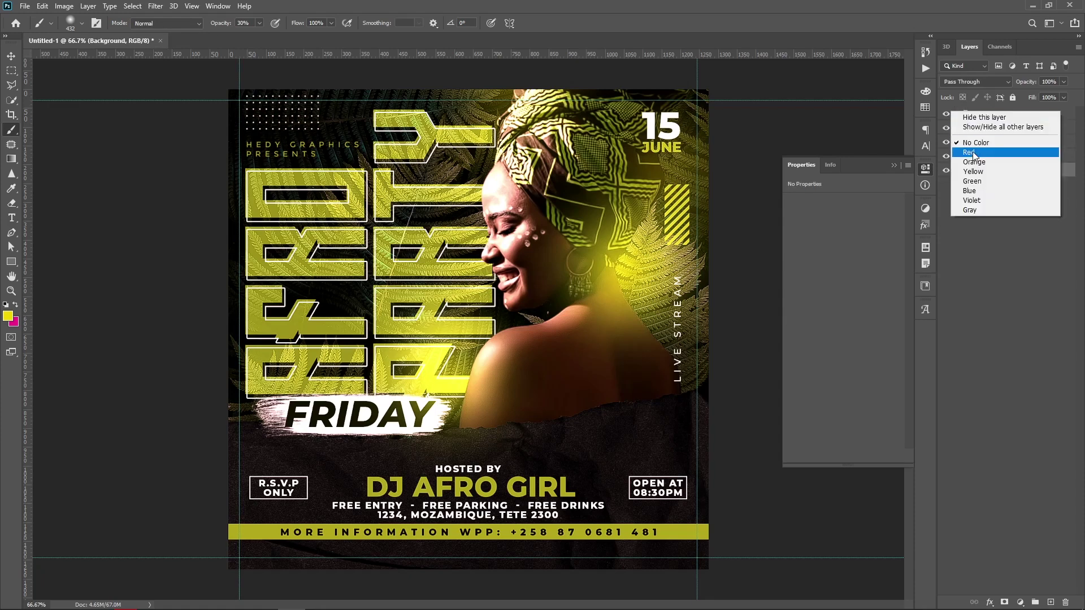
click(968, 152)
right_click(948, 126)
click(968, 176)
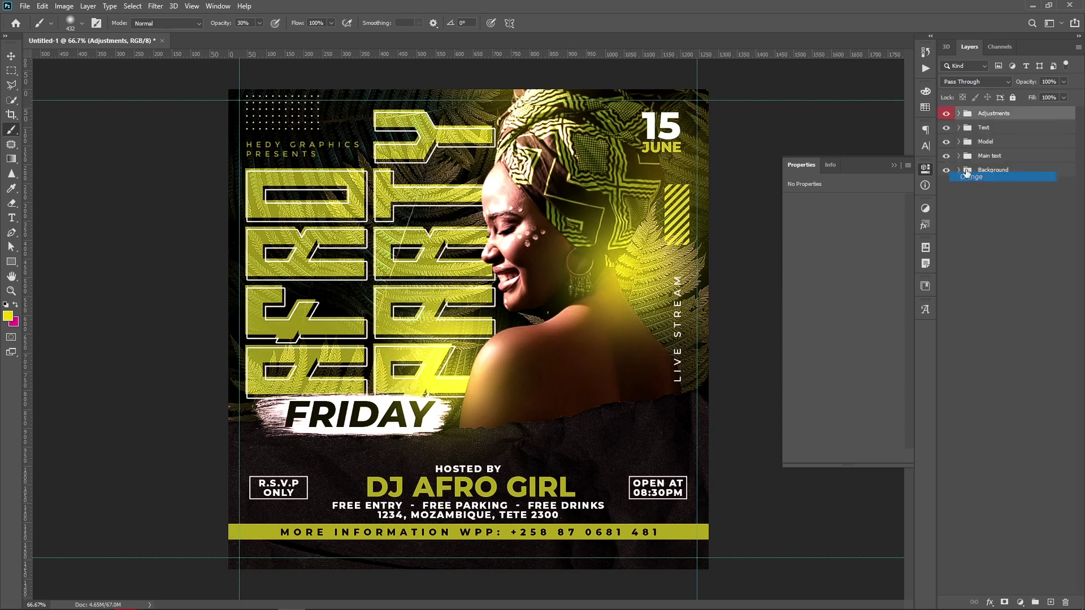
right_click(947, 142)
click(966, 201)
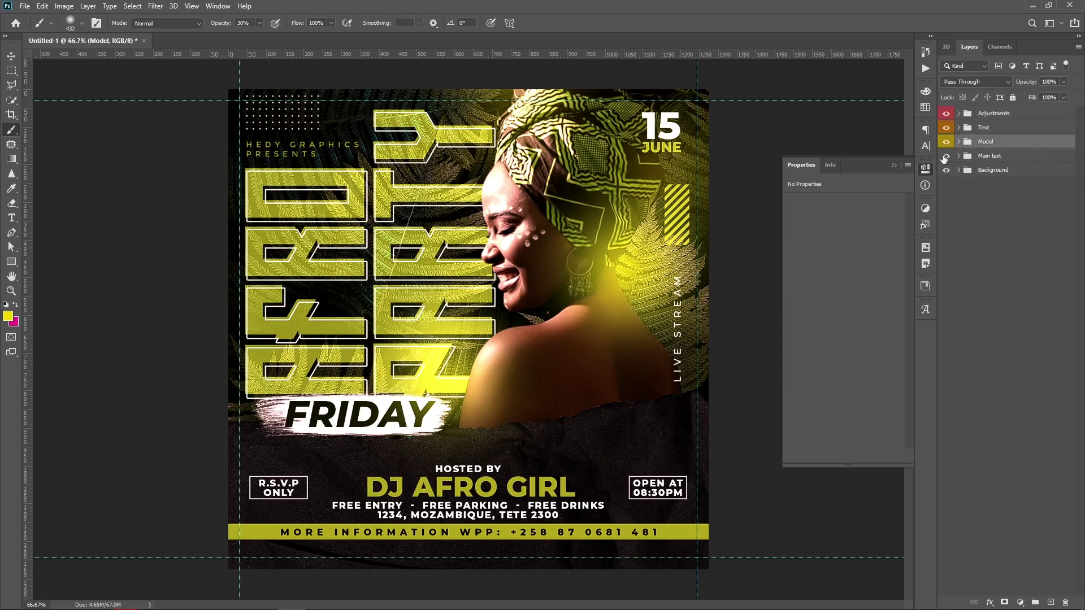
right_click(947, 155)
click(964, 225)
right_click(946, 169)
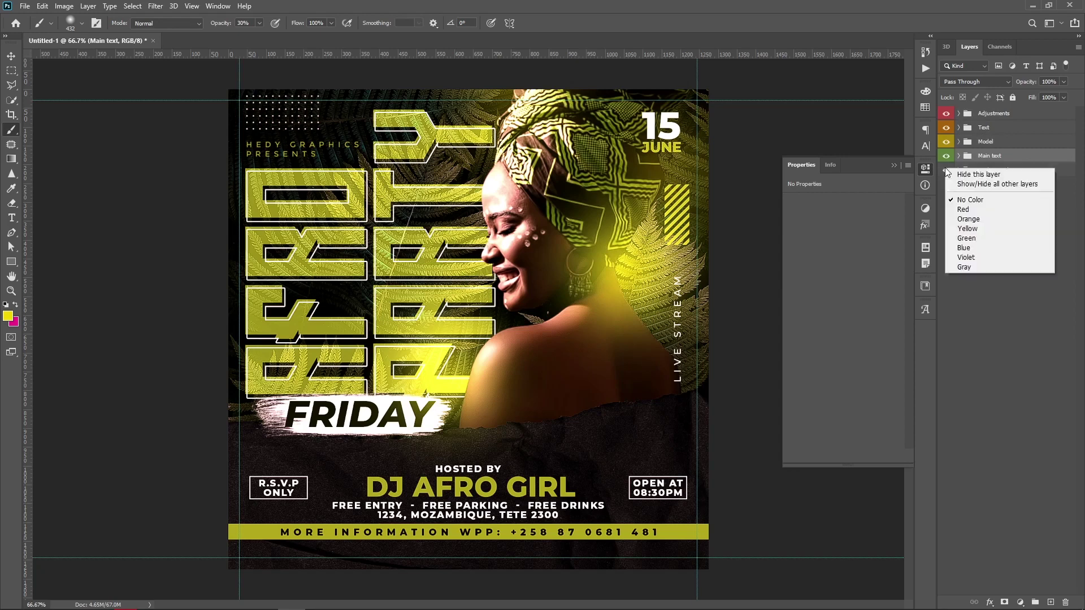
click(969, 248)
Deselect all layers and toggle the Adjustments group off and on to compare
click(976, 202)
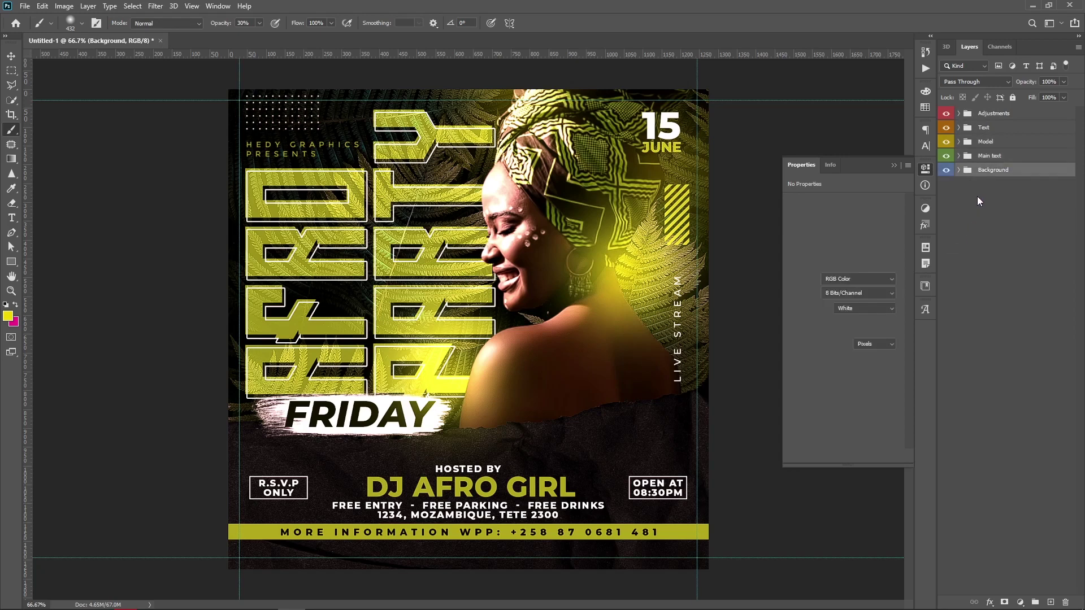
click(947, 115)
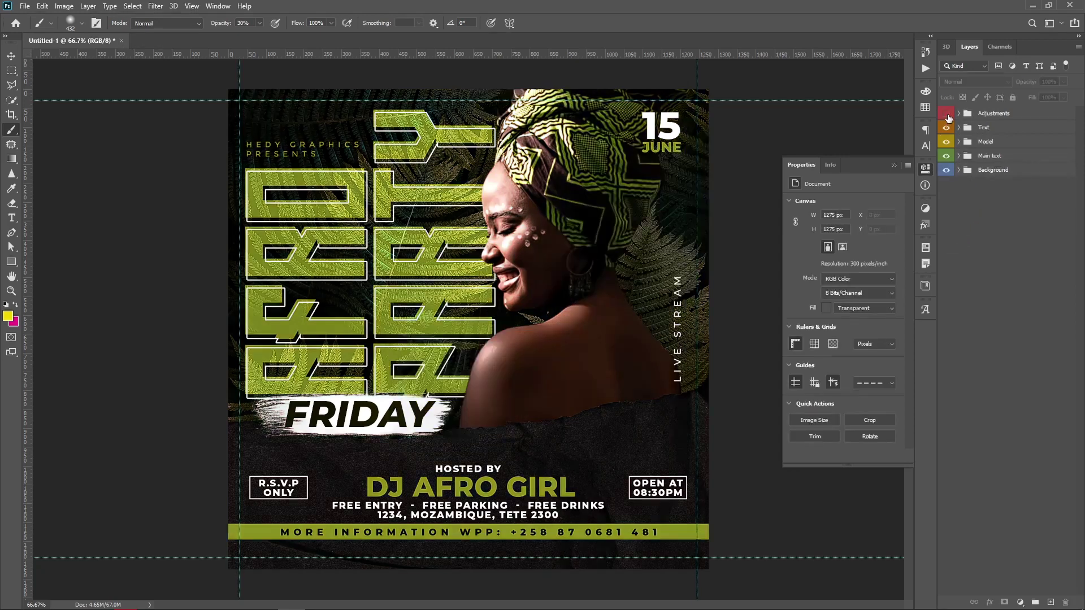
click(947, 115)
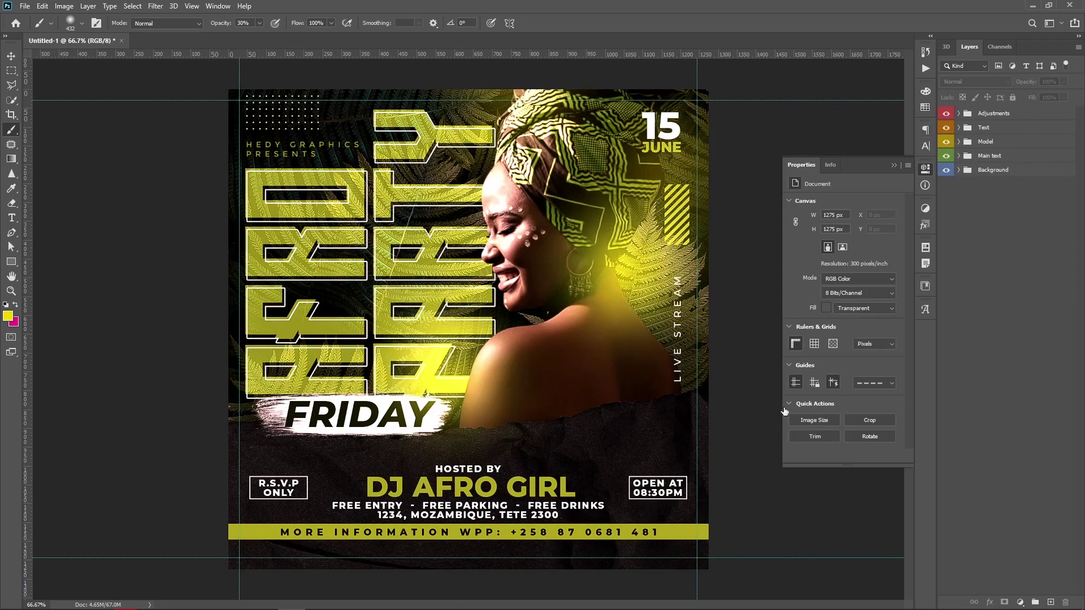
Nudge the FW_Papier_03 paper texture slightly downward with the Move tool
key(v)
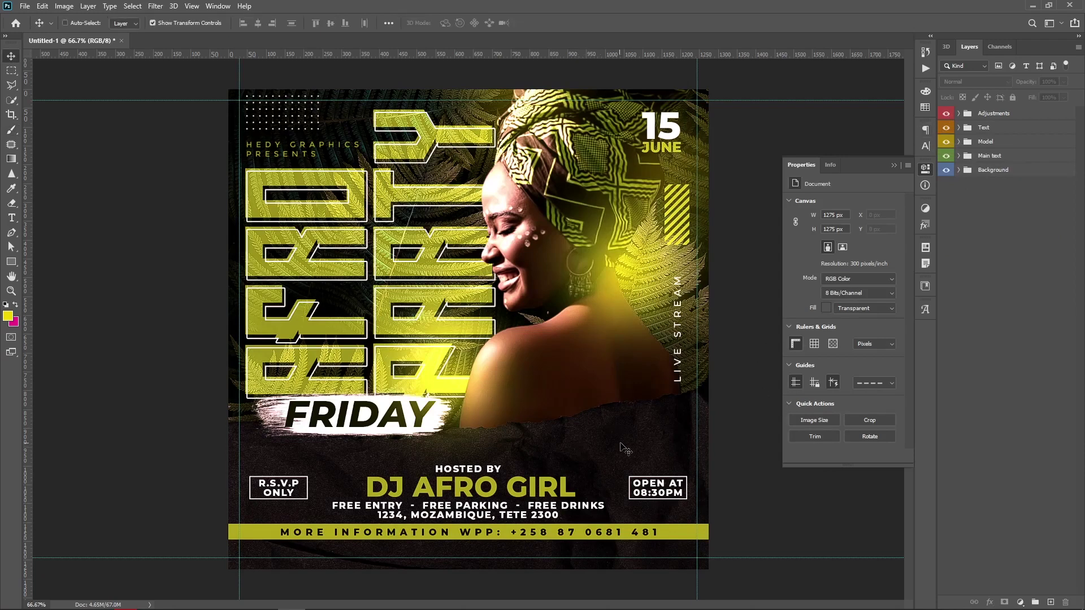
drag(621, 445, 623, 449)
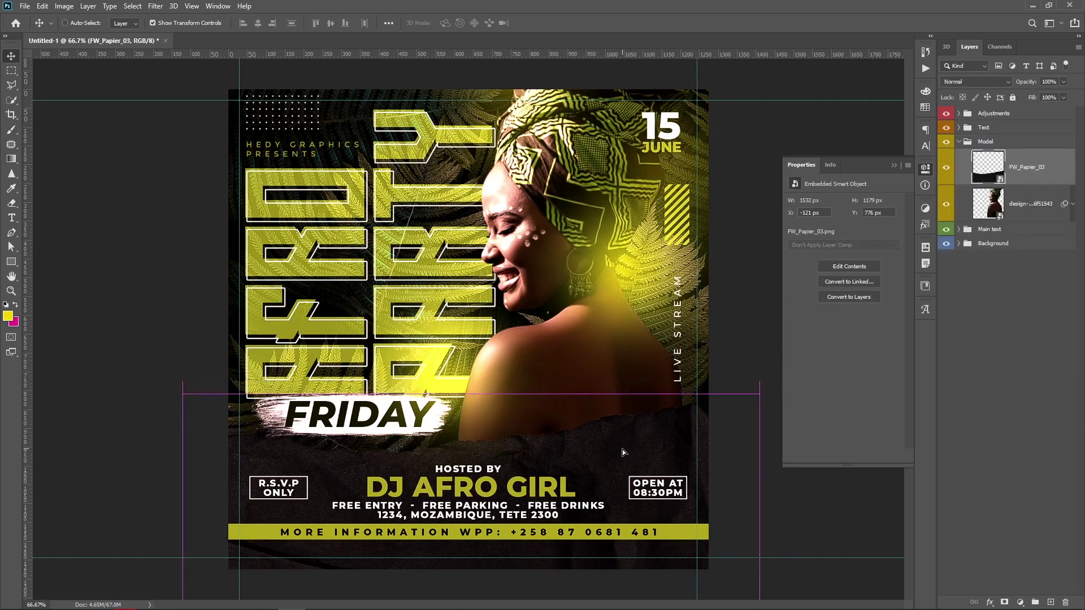
click(998, 317)
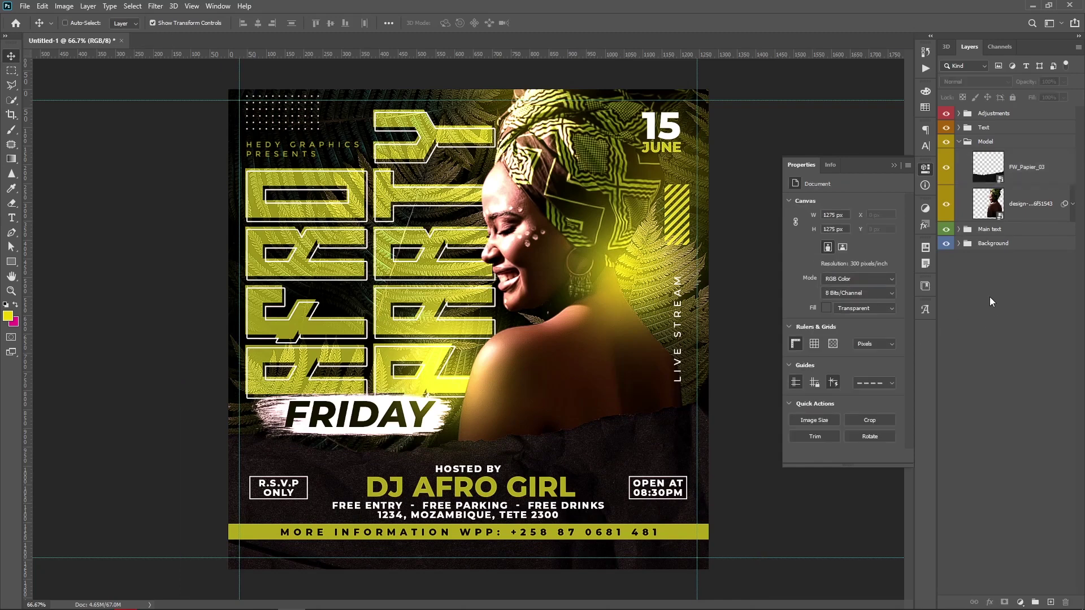
Collapse the Properties panel, hide all panels and zoom in on the finished flyer
click(895, 166)
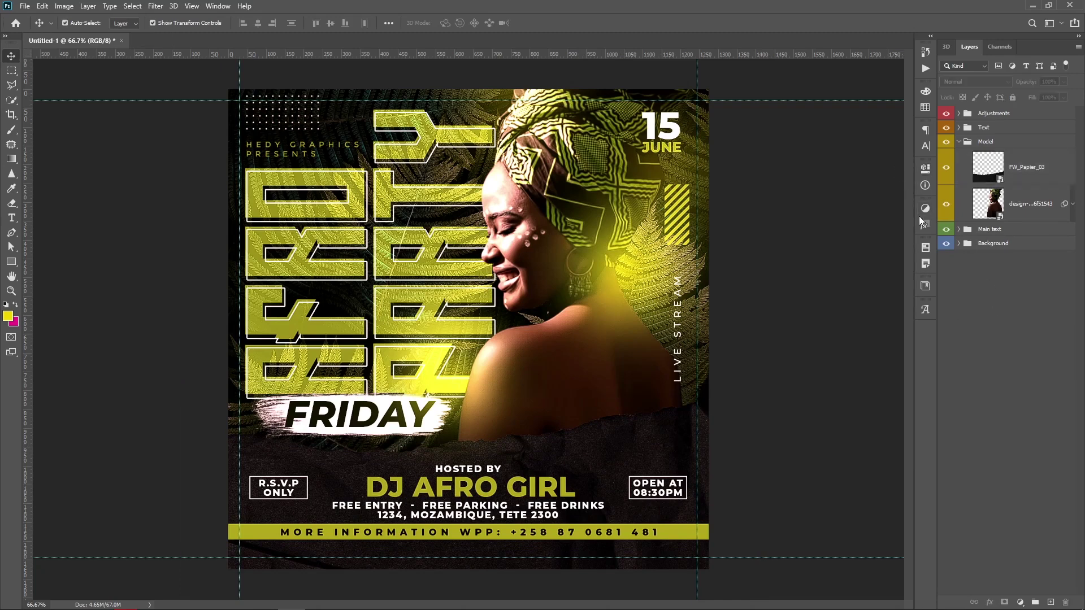
key(Tab)
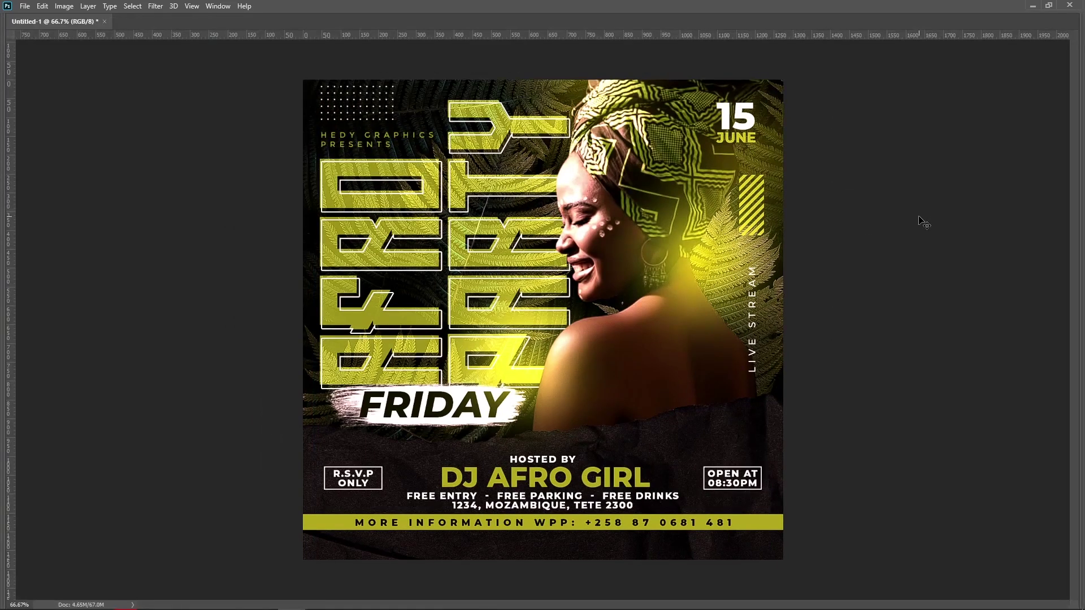
key(ctrl+plus)
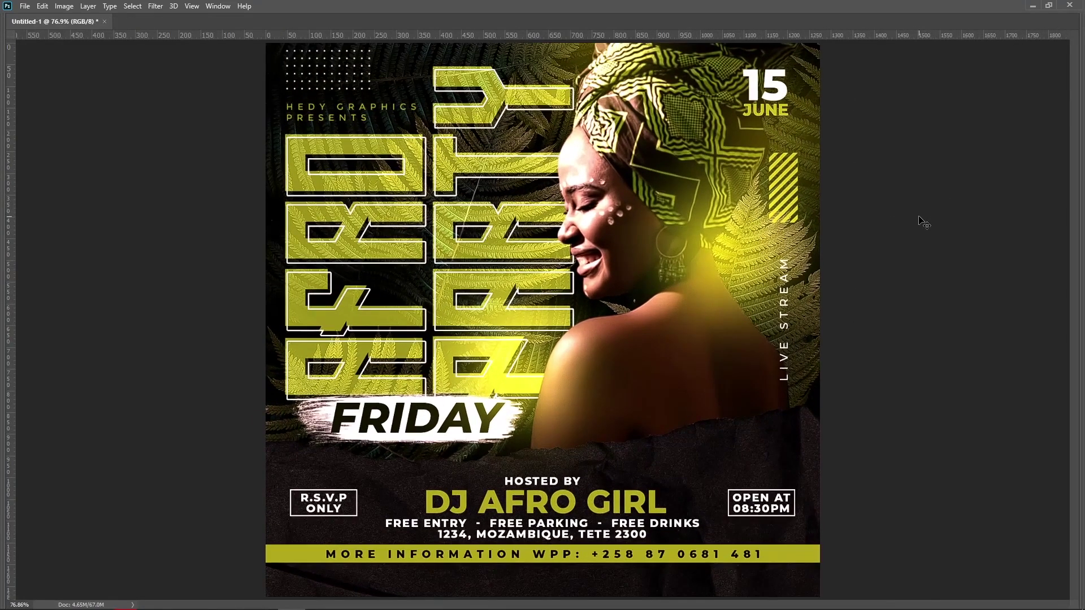